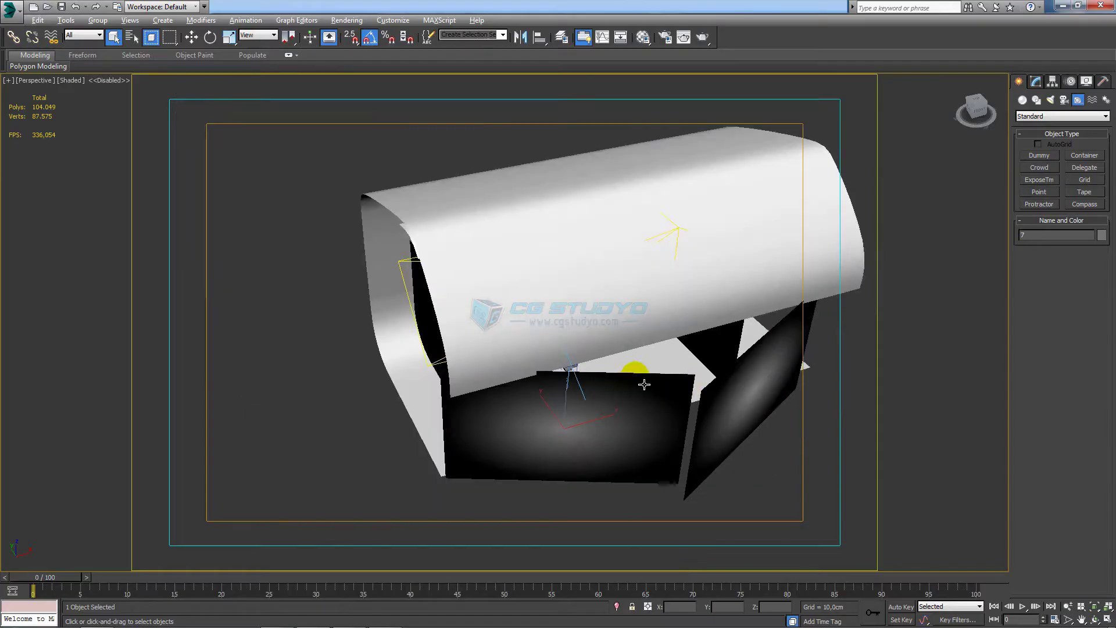
Inspect the appliances, zooming in and framing the view on an oven knob.
mouse_move(644, 384)
alt+middle_down()
mouse_move(755, 347)
mouse_move(717, 346)
mouse_move(686, 399)
mouse_move(608, 390)
mouse_move(663, 393)
mouse_move(674, 420)
mouse_move(658, 361)
mouse_move(588, 436)
alt+middle_up()
scroll(588, 386, up, 5)
scroll(595, 380, up, 5)
scroll(605, 325, down, 4)
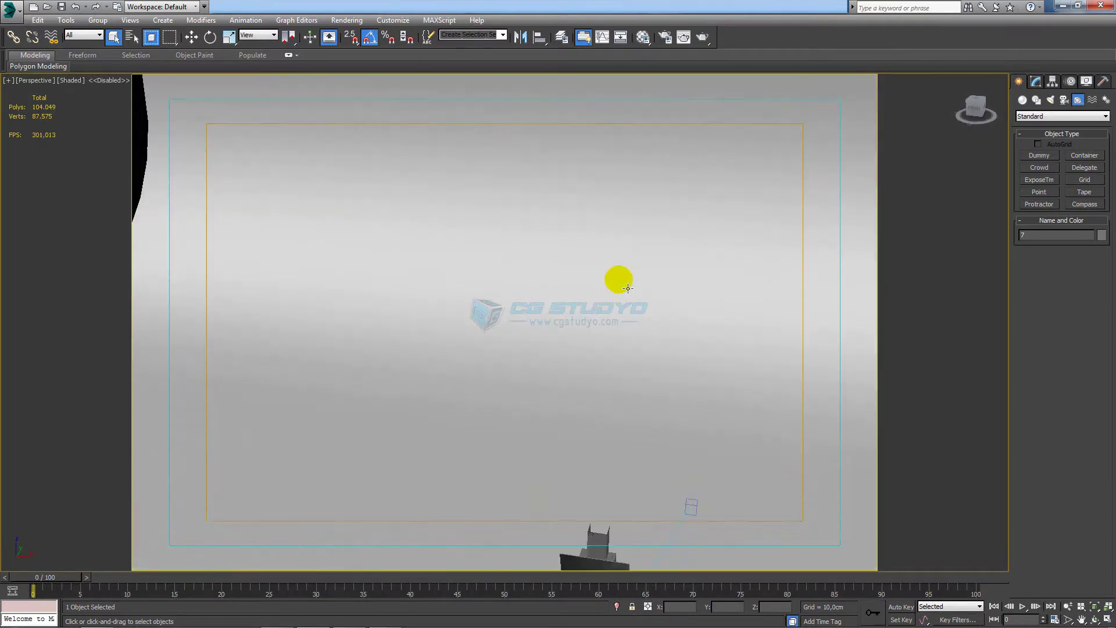
scroll(608, 360, down, 3)
scroll(608, 442, down, 2)
click(611, 504)
key(z)
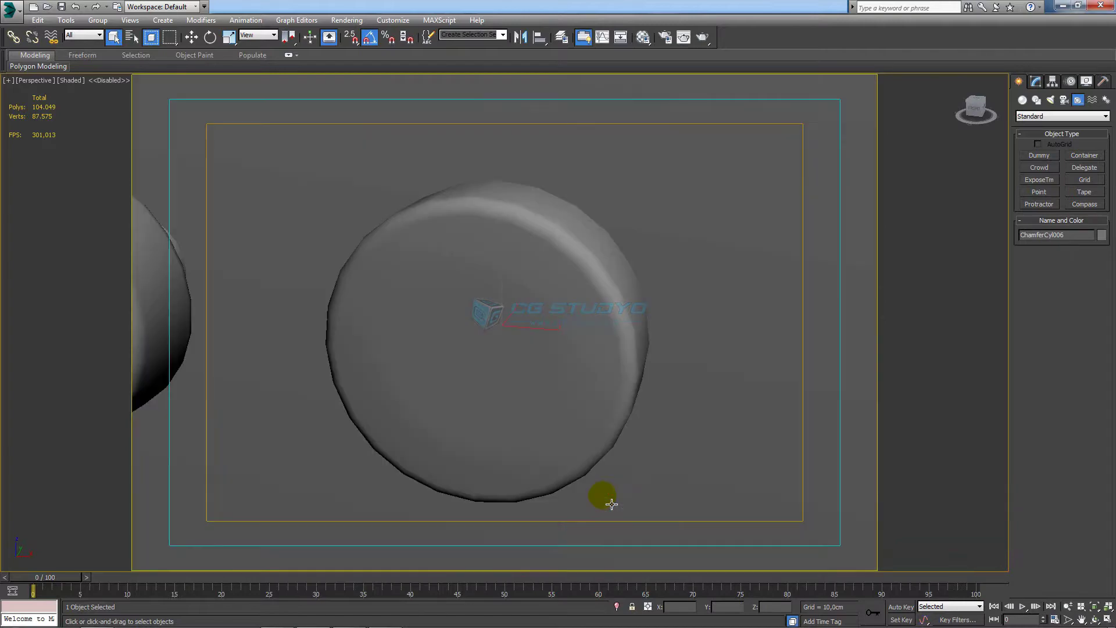
scroll(628, 471, down, 3)
scroll(643, 430, down, 3)
scroll(669, 418, down, 1)
Orbit and pan to a frontal view of the oven, hob and hood.
mouse_move(687, 414)
alt+middle_down()
mouse_move(678, 386)
mouse_move(444, 379)
alt+middle_up()
scroll(430, 364, up, 5)
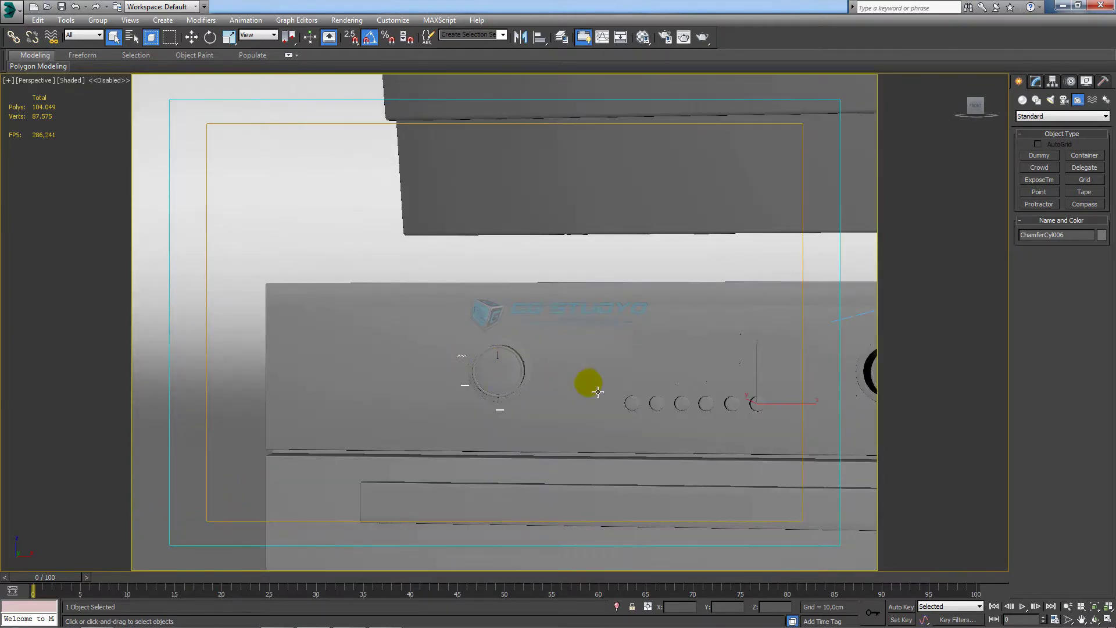
scroll(524, 361, down, 3)
scroll(528, 329, down, 4)
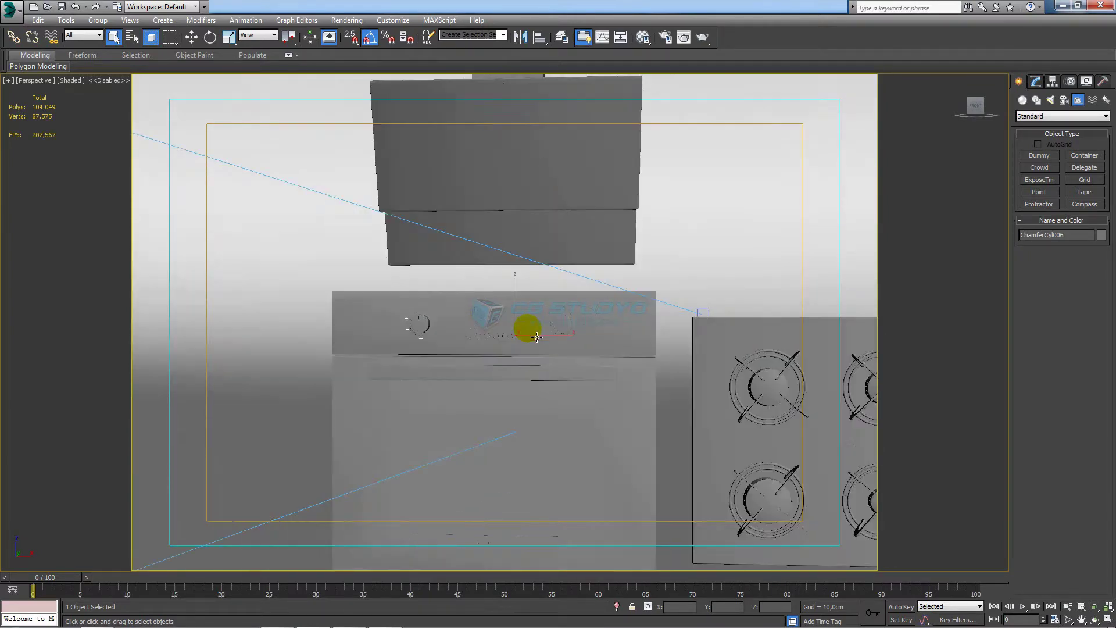
scroll(536, 337, down, 3)
mouse_move(526, 326)
alt+middle_down()
mouse_move(391, 356)
mouse_move(451, 369)
mouse_move(477, 348)
mouse_move(460, 353)
alt+middle_up()
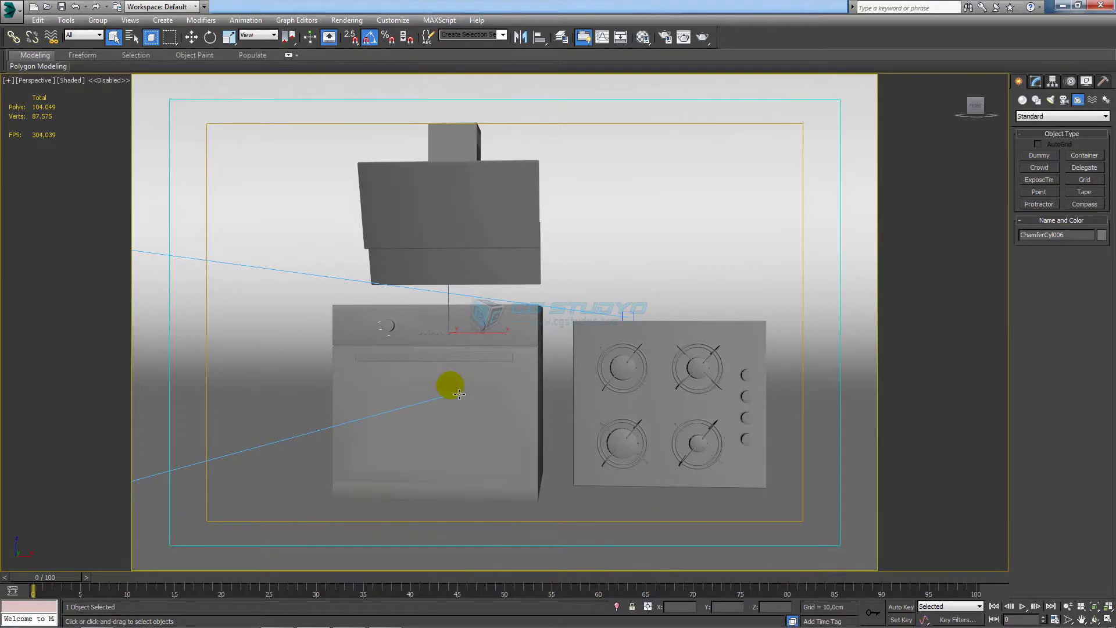
middle_drag(459, 395, 467, 398)
Change the first sample slot's material type from Standard to VRayMtl.
key(m)
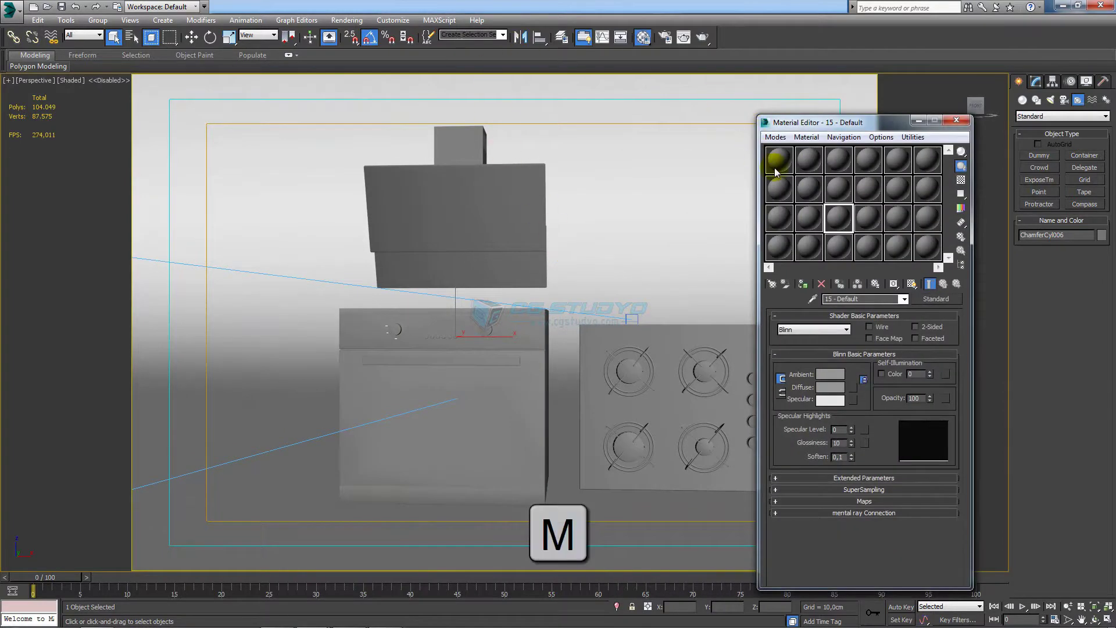
click(777, 169)
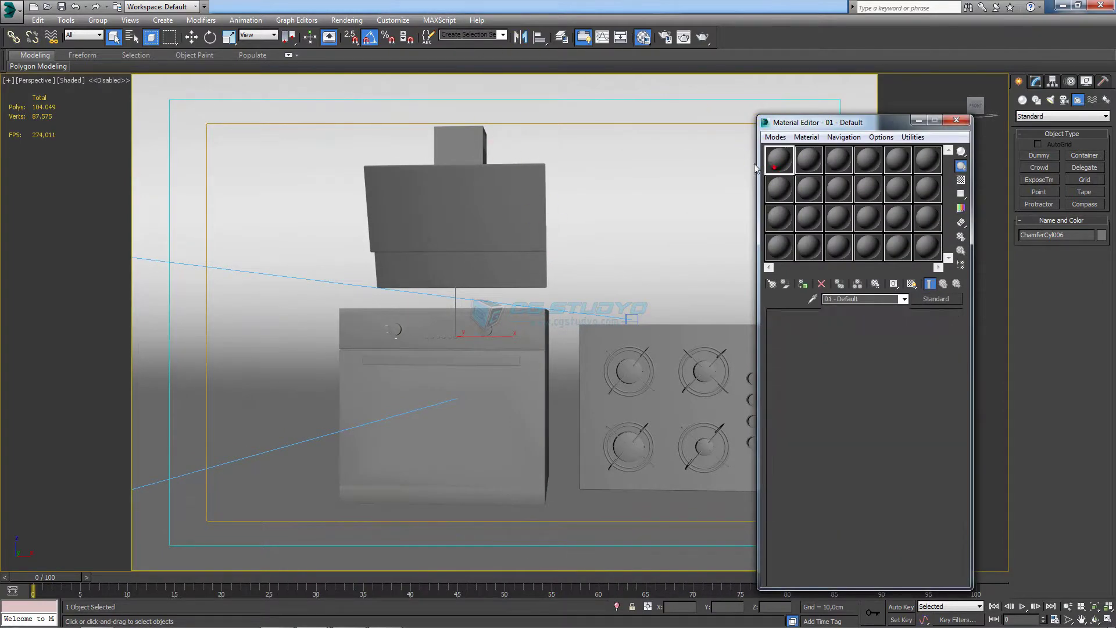
click(926, 300)
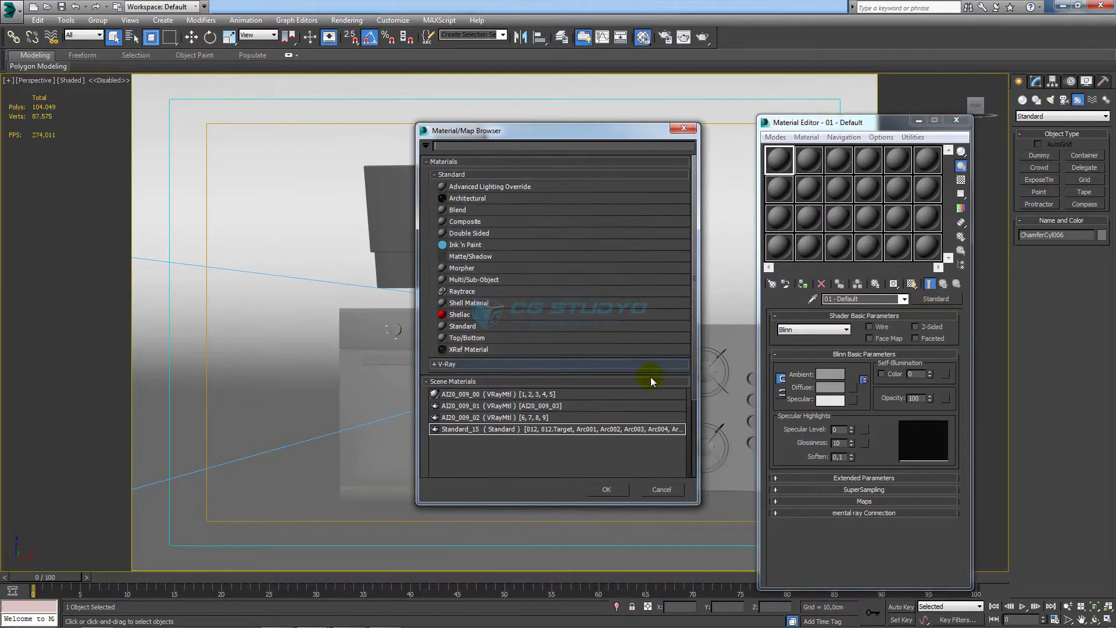
click(462, 364)
scroll(495, 430, down, 1)
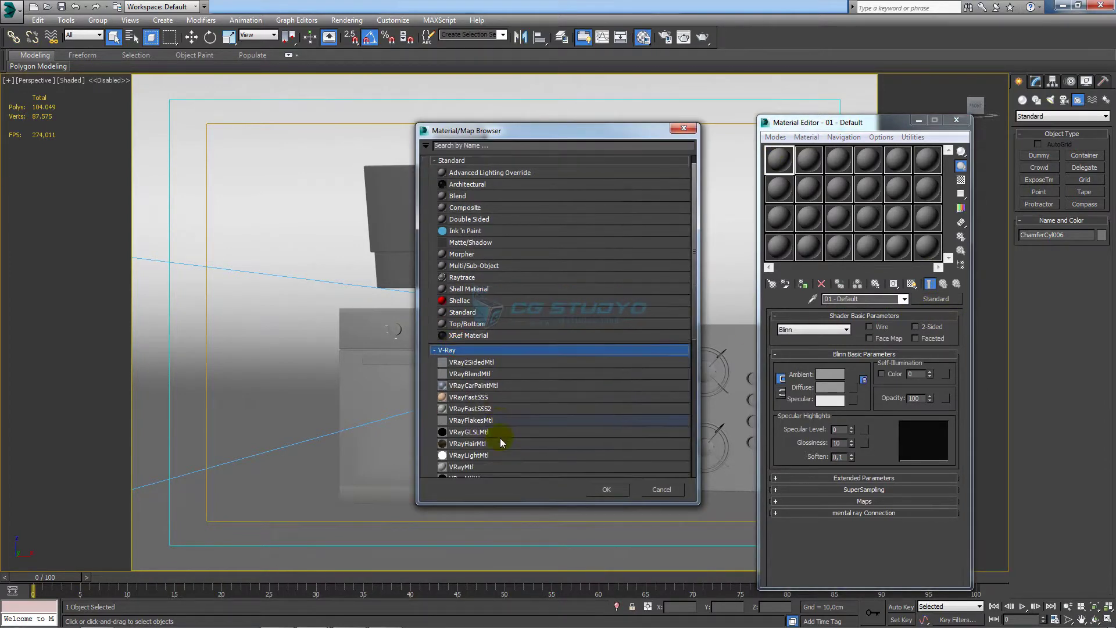
click(466, 467)
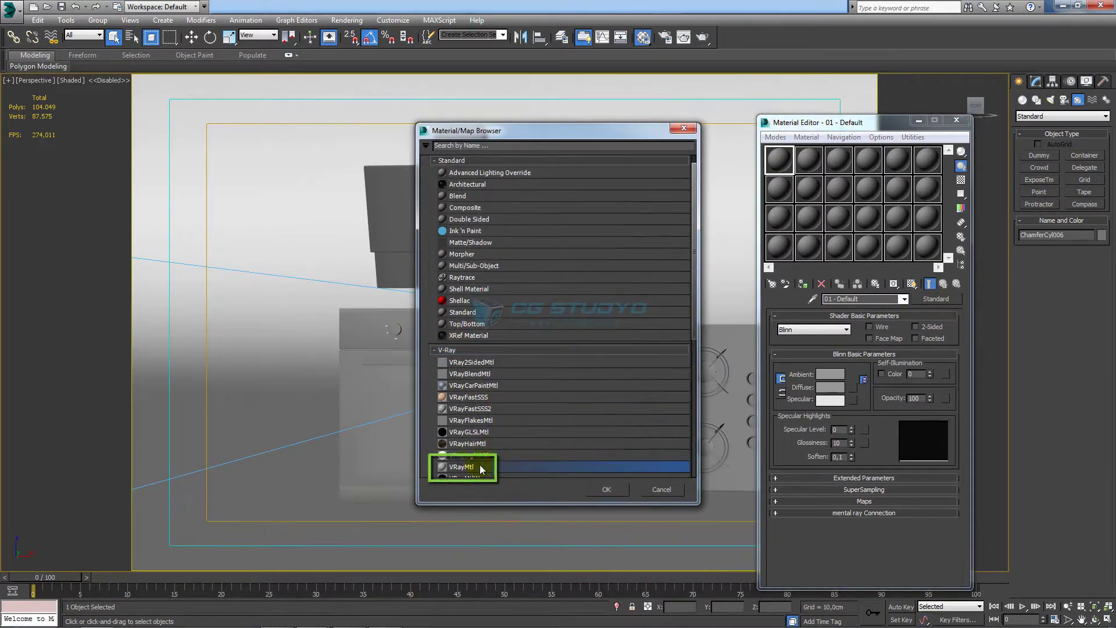
double_click(469, 468)
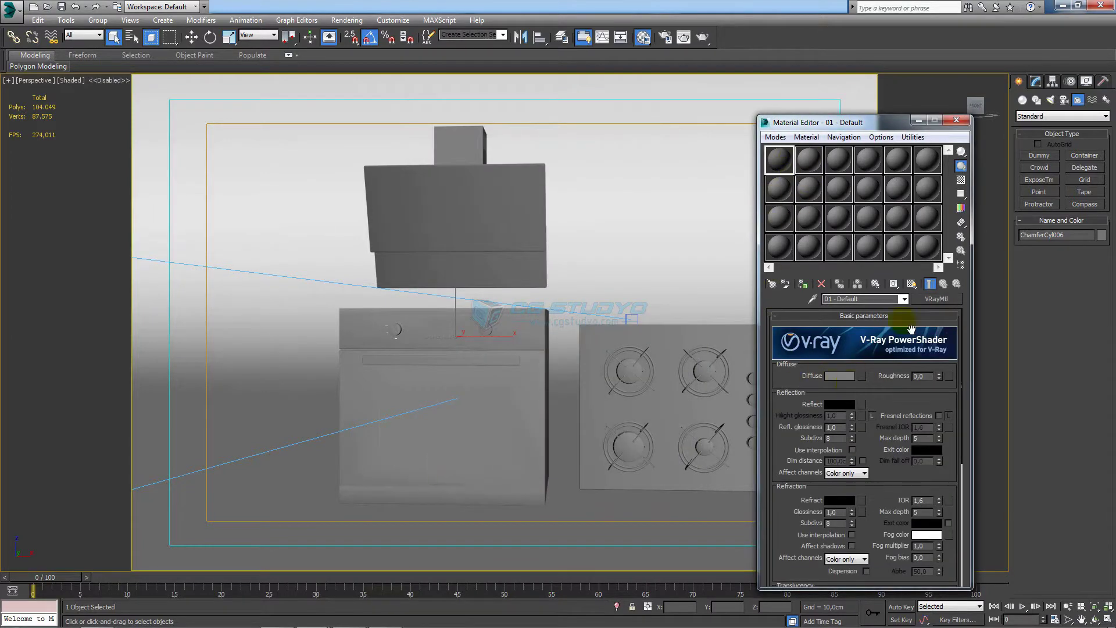
Set the VRayMtl's Diffuse to near-black, Reflect to dark grey and Refract just above black.
click(840, 376)
drag(342, 121, 342, 77)
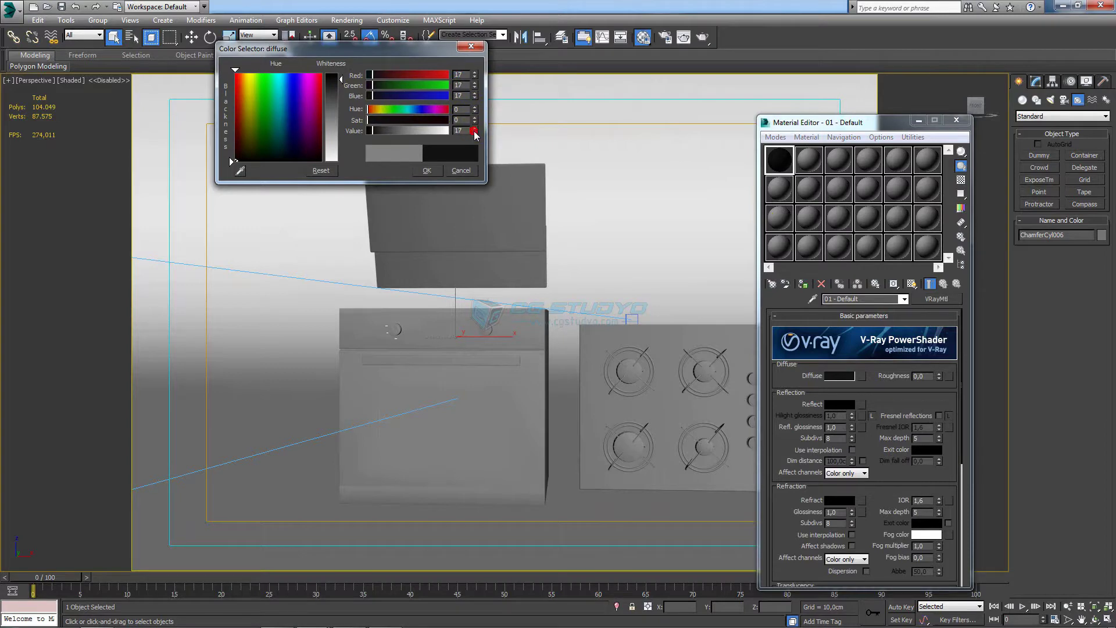
click(433, 172)
click(839, 406)
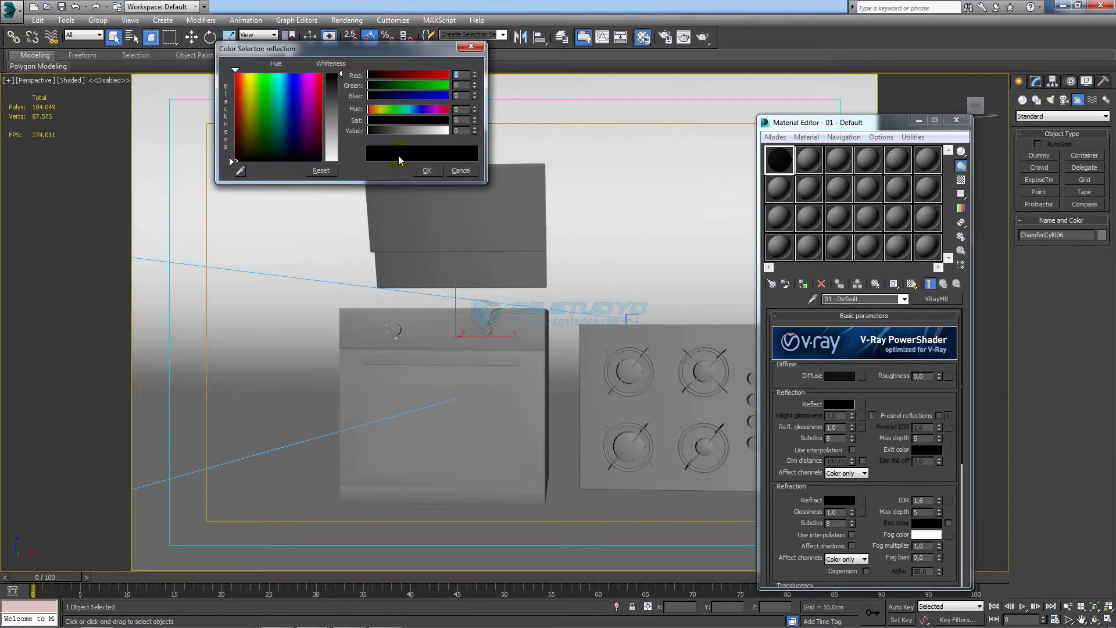
drag(343, 76, 340, 74)
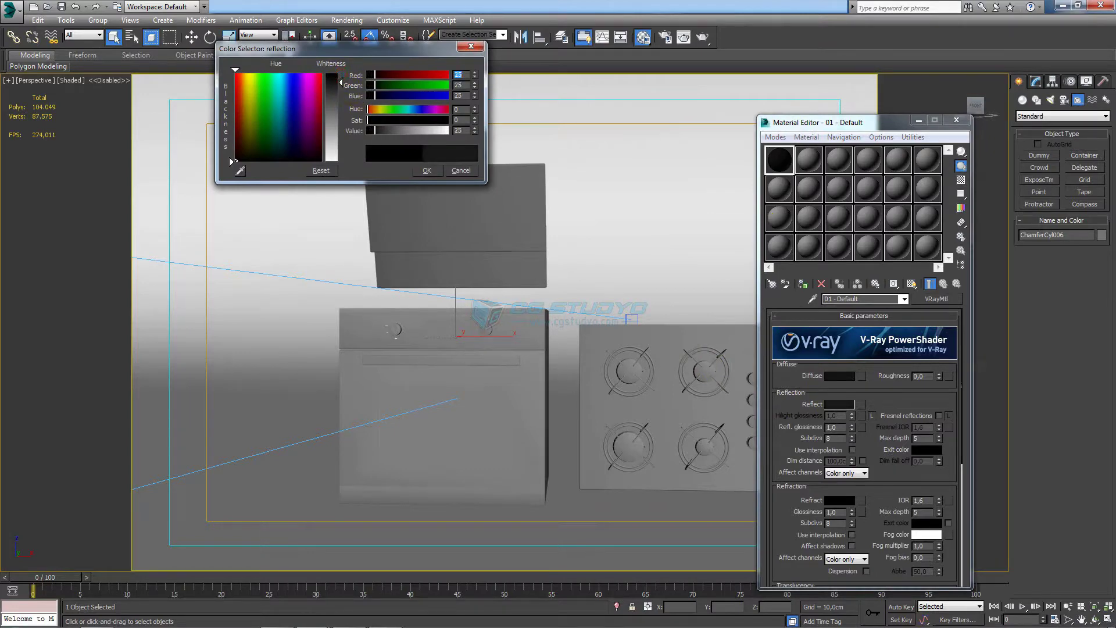
click(427, 169)
click(427, 172)
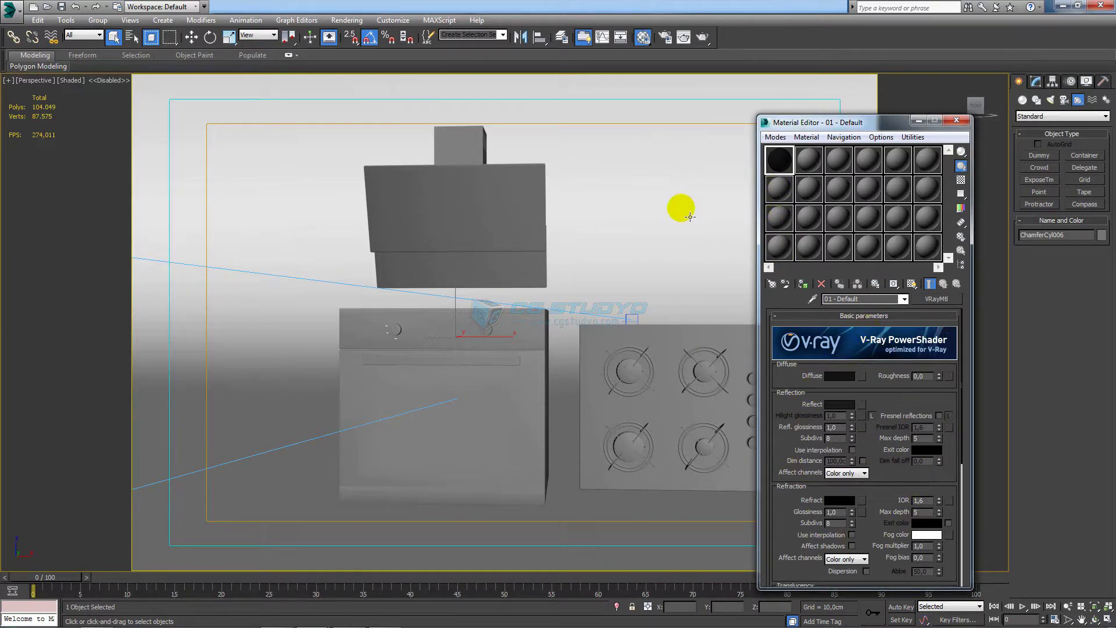
click(839, 498)
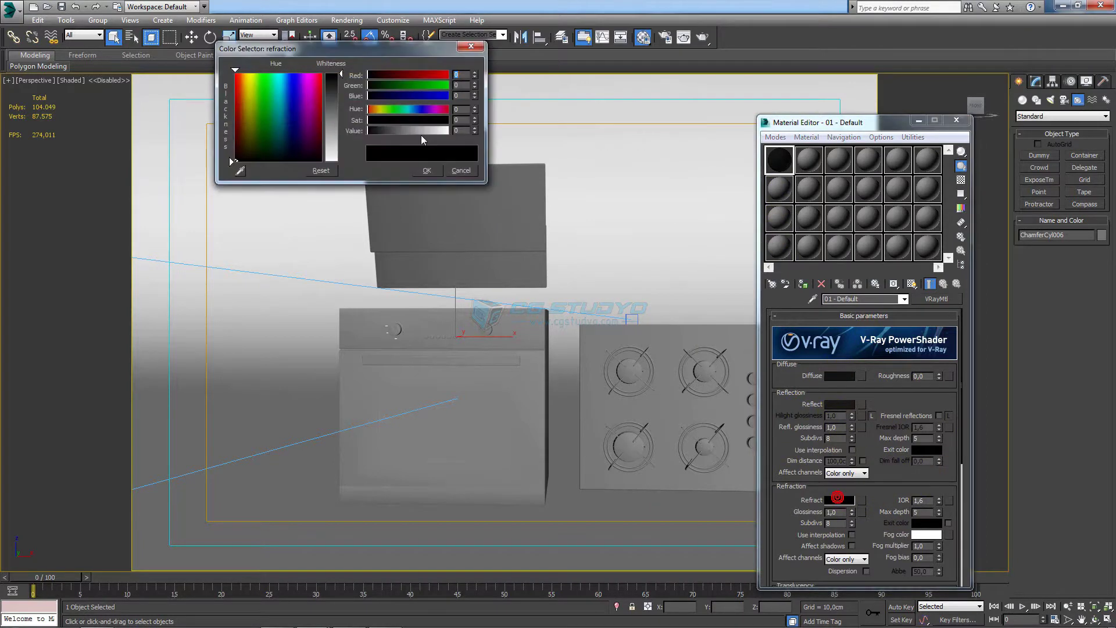
click(474, 128)
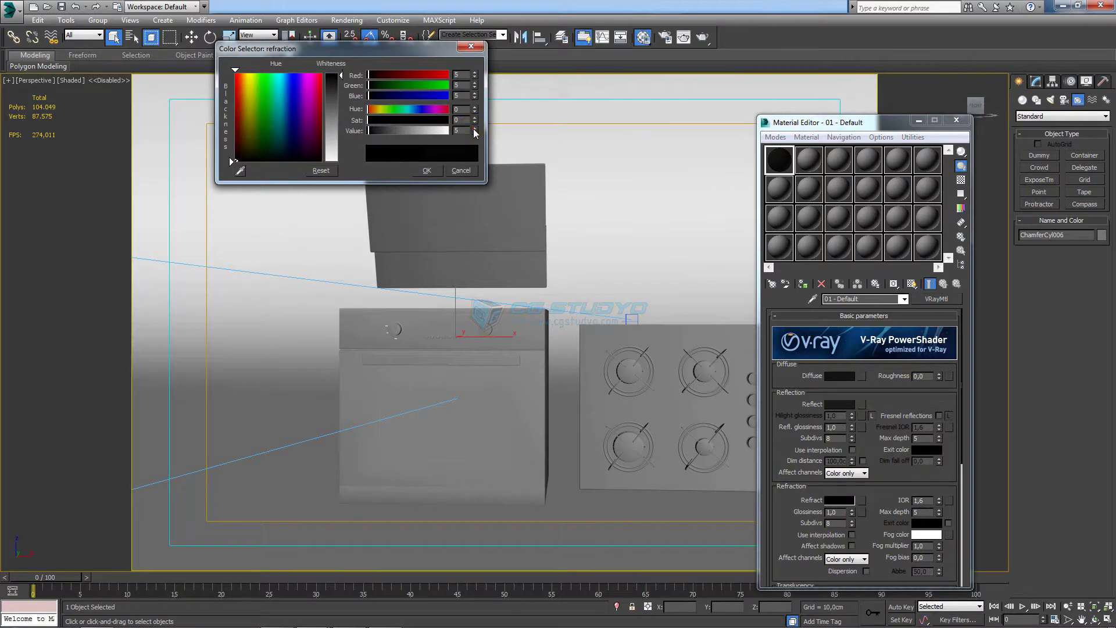
click(428, 171)
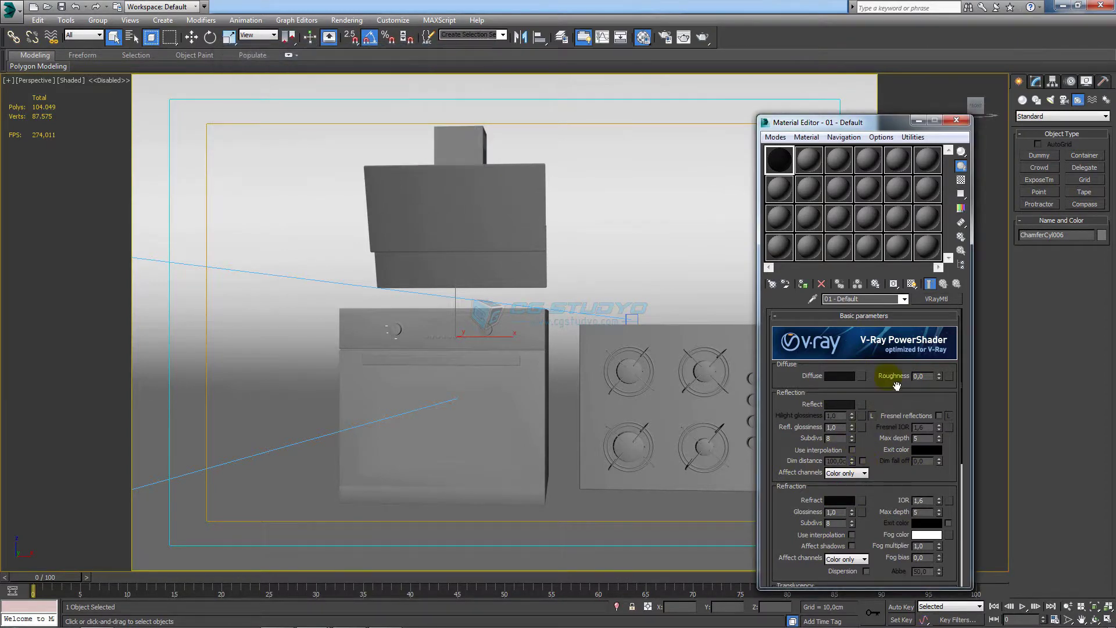
Drag the black material onto the oven control panel, oven front and hob.
drag(779, 160, 596, 216)
mouse_move(515, 226)
mouse_down()
mouse_move(525, 342)
mouse_move(535, 329)
mouse_up()
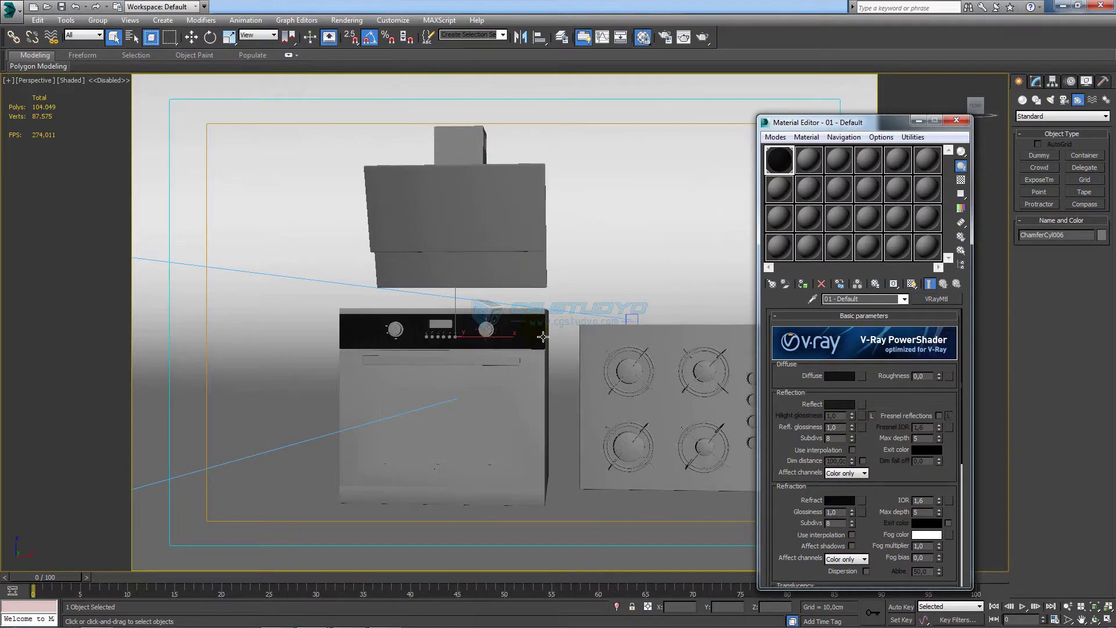
alt+middle_drag(494, 349, 471, 290)
scroll(498, 342, up, 3)
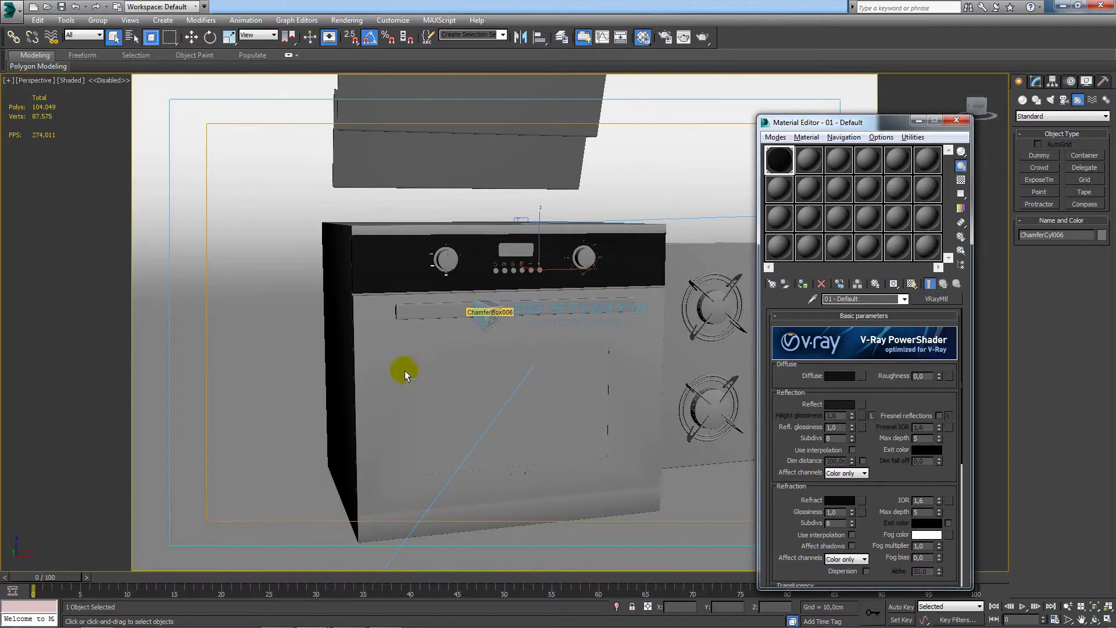
mouse_move(404, 391)
alt+middle_down()
mouse_move(461, 391)
mouse_move(444, 392)
alt+middle_up()
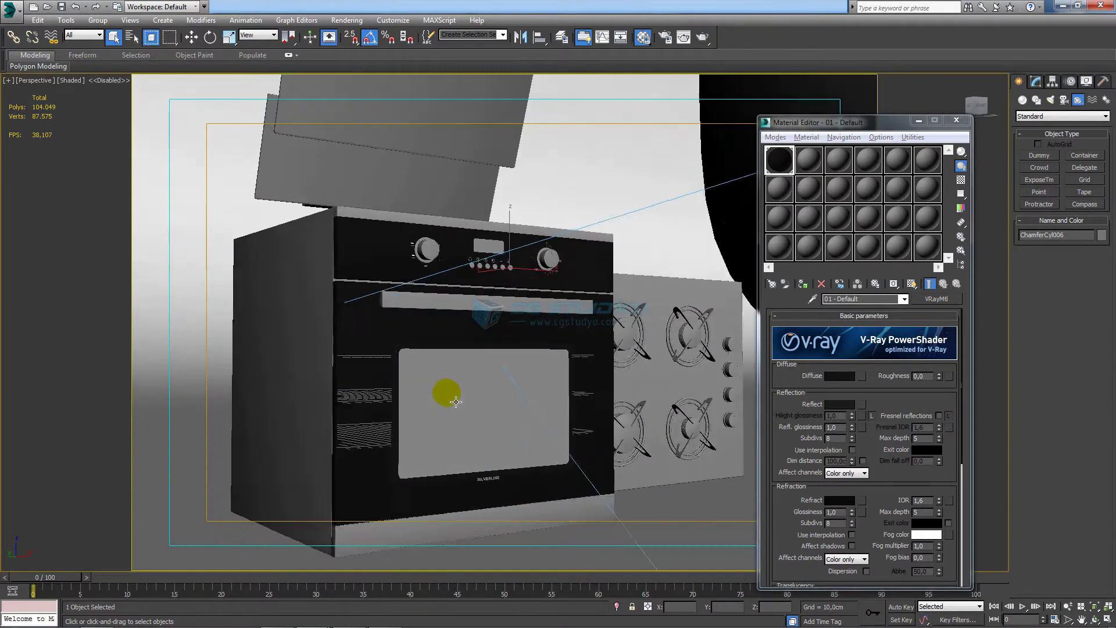
scroll(419, 392, up, 3)
scroll(420, 392, down, 5)
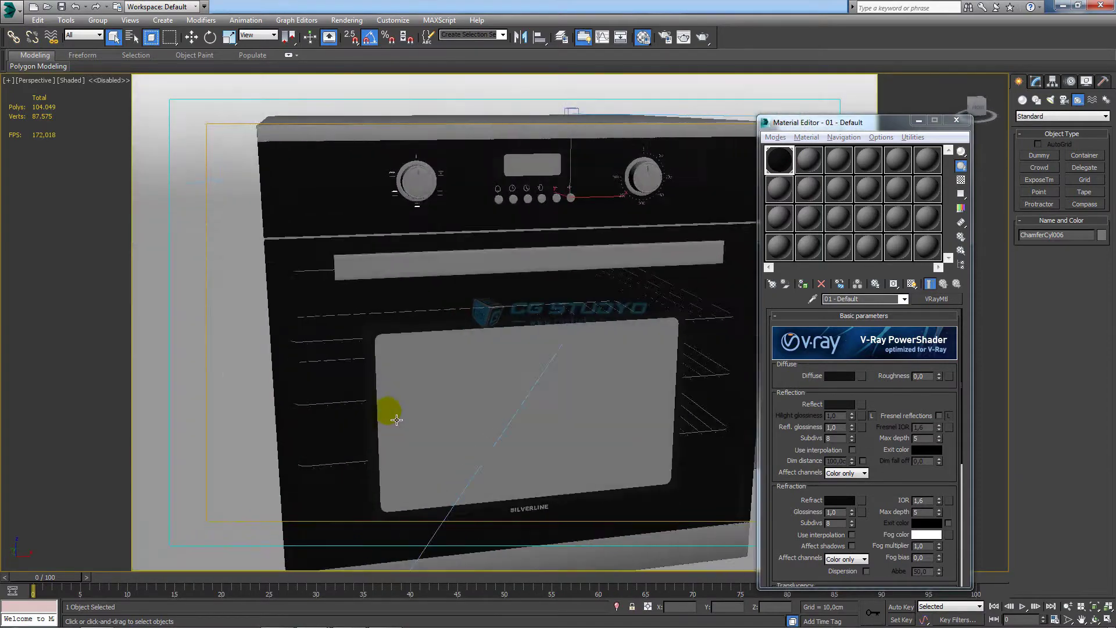
mouse_move(394, 417)
alt+middle_down()
mouse_move(464, 406)
mouse_move(610, 325)
alt+middle_up()
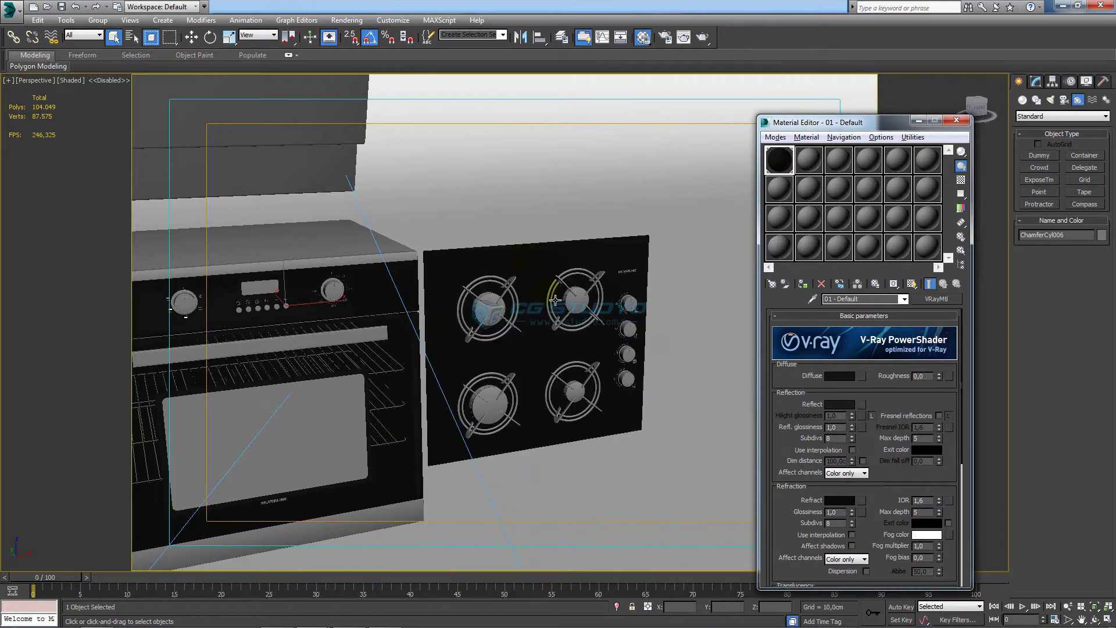
mouse_move(512, 260)
alt+middle_down()
mouse_move(721, 343)
mouse_move(643, 427)
alt+middle_up()
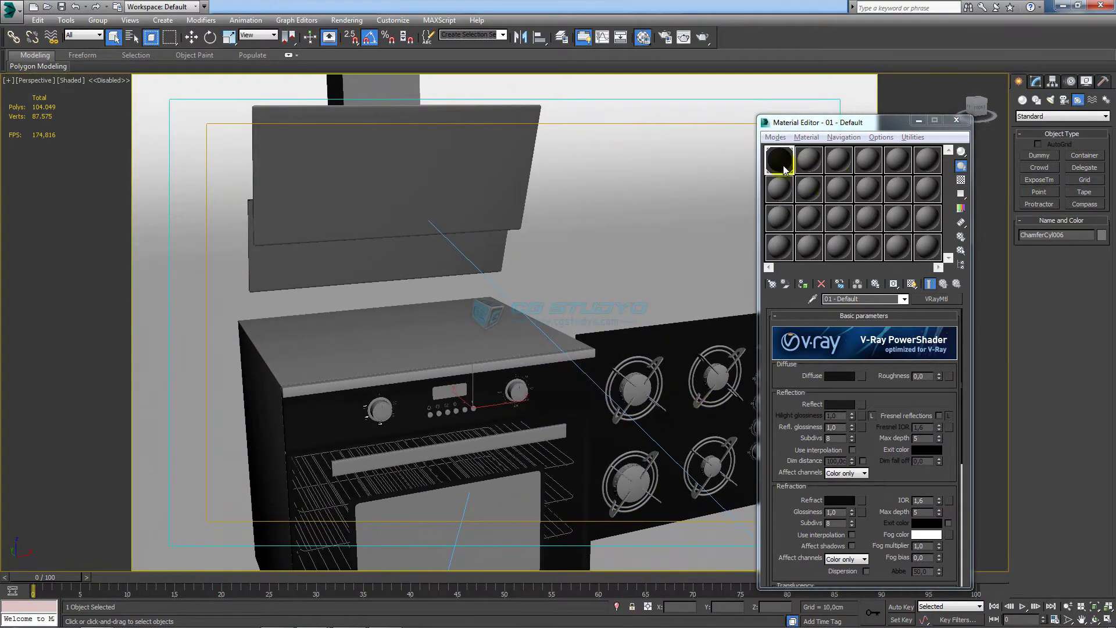
Apply the black material to the cooker hood's lower and main panels.
drag(785, 169, 399, 263)
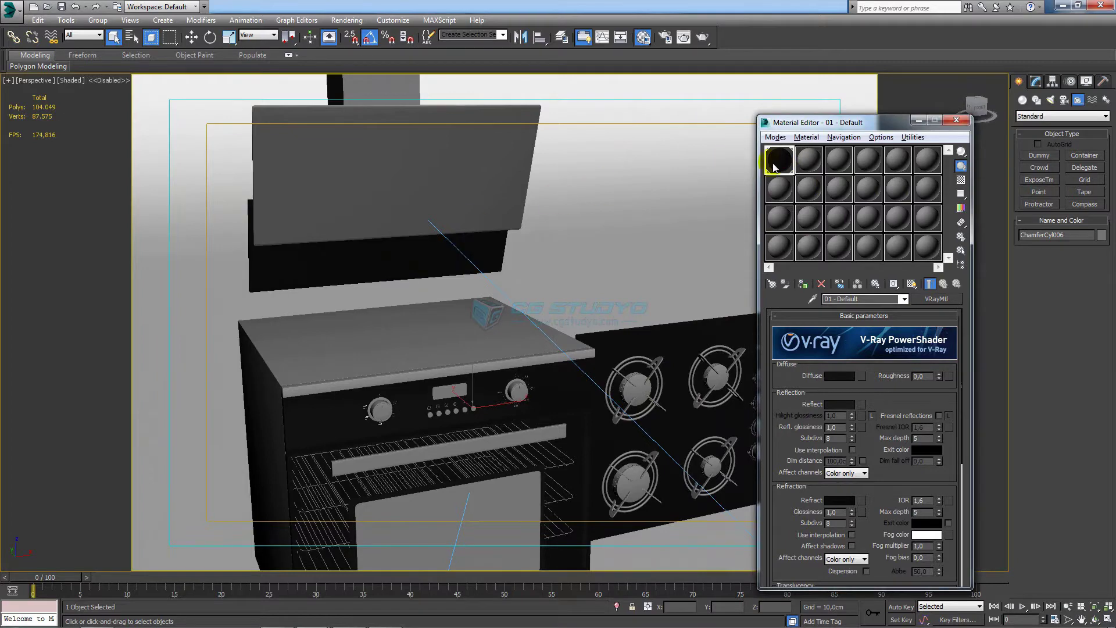
drag(774, 167, 375, 198)
drag(307, 220, 311, 223)
scroll(349, 279, down, 2)
scroll(401, 349, down, 1)
scroll(407, 360, down, 1)
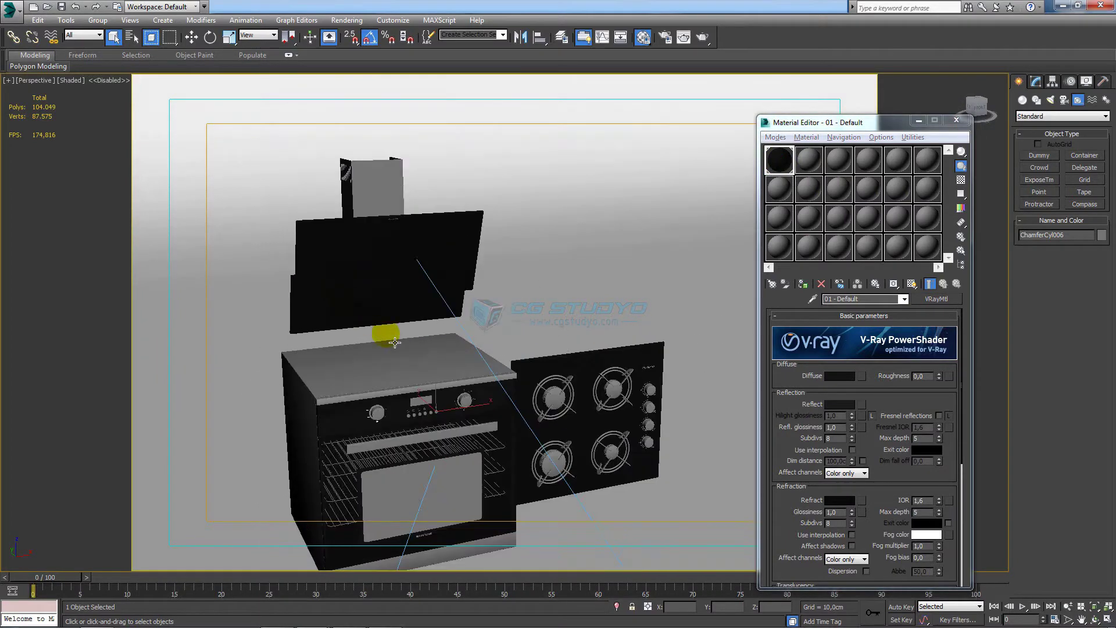
middle_drag(395, 343, 401, 278)
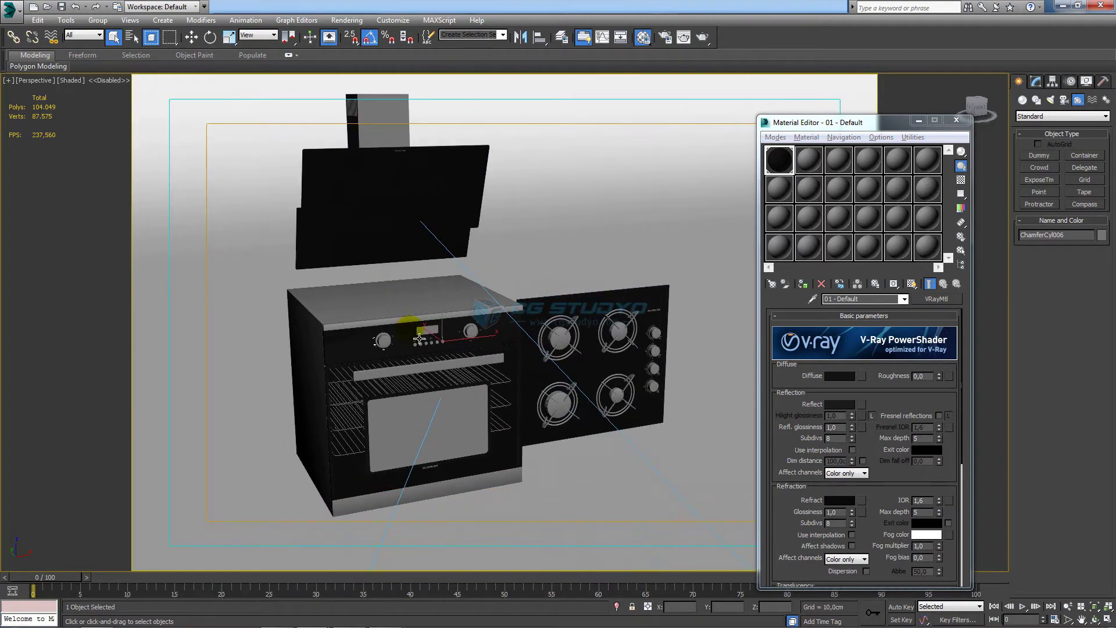
alt+middle_drag(420, 339, 382, 347)
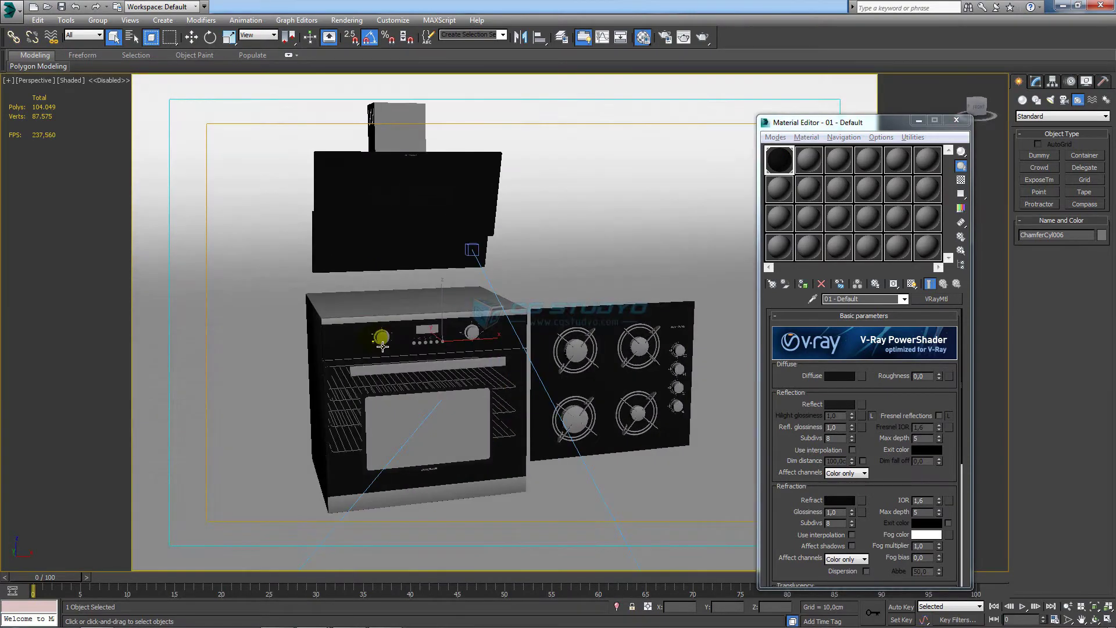
Rename slot 02 - Default to 'metal-brushed' and make it a VRayMtl.
click(809, 160)
click(858, 299)
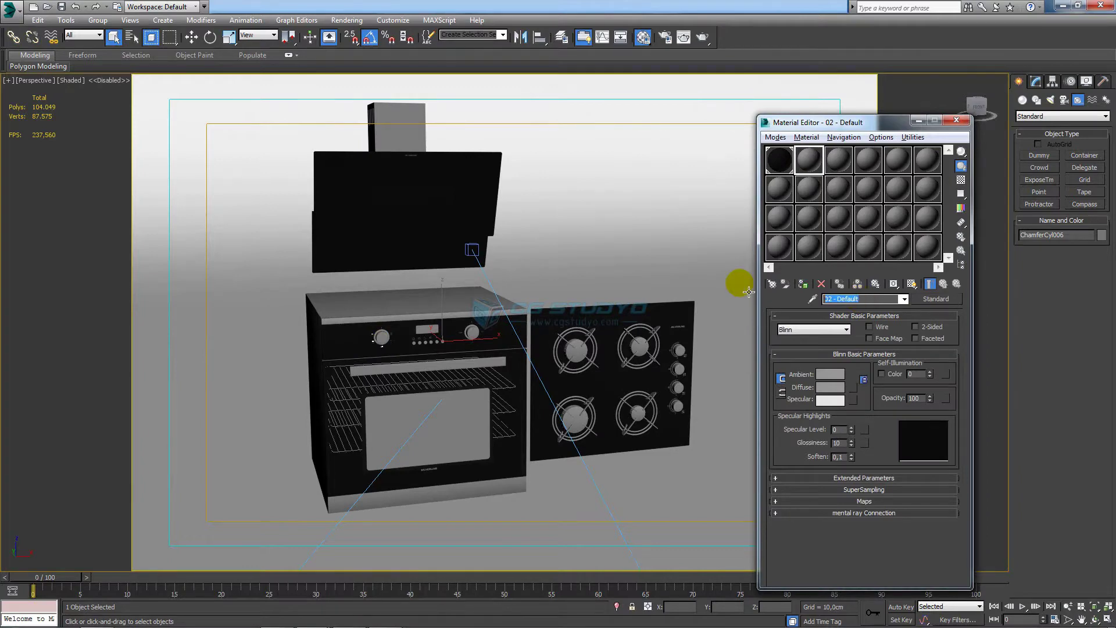
text(metal-brushed)
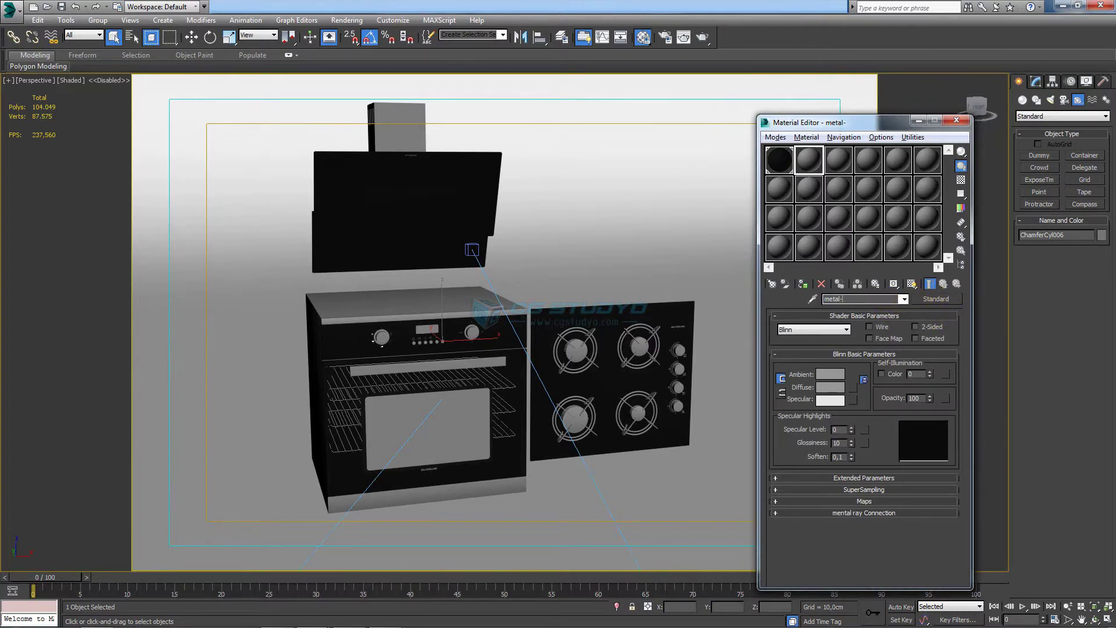
click(938, 299)
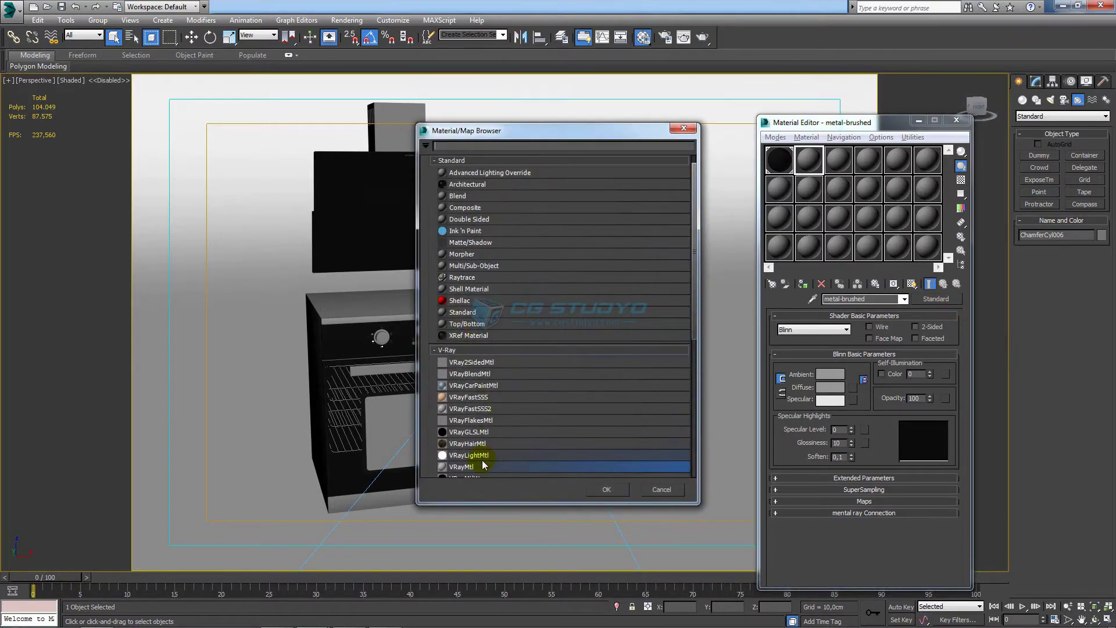
double_click(469, 466)
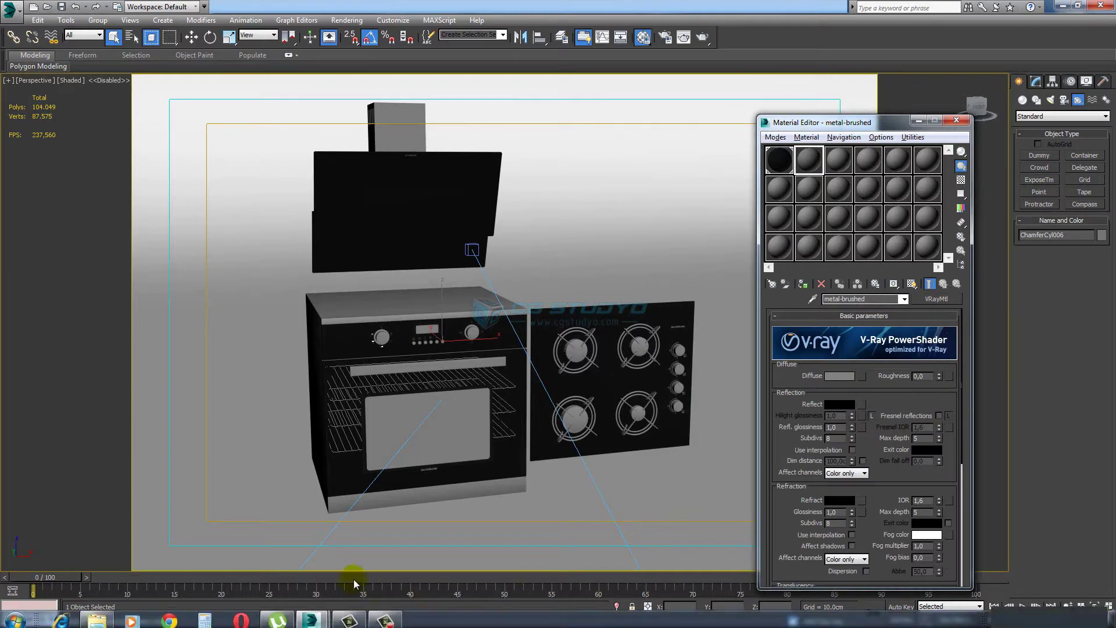
Use brushedmetal1 from the ANKASTRE SET folder as the metal-brushed Diffuse map.
click(326, 523)
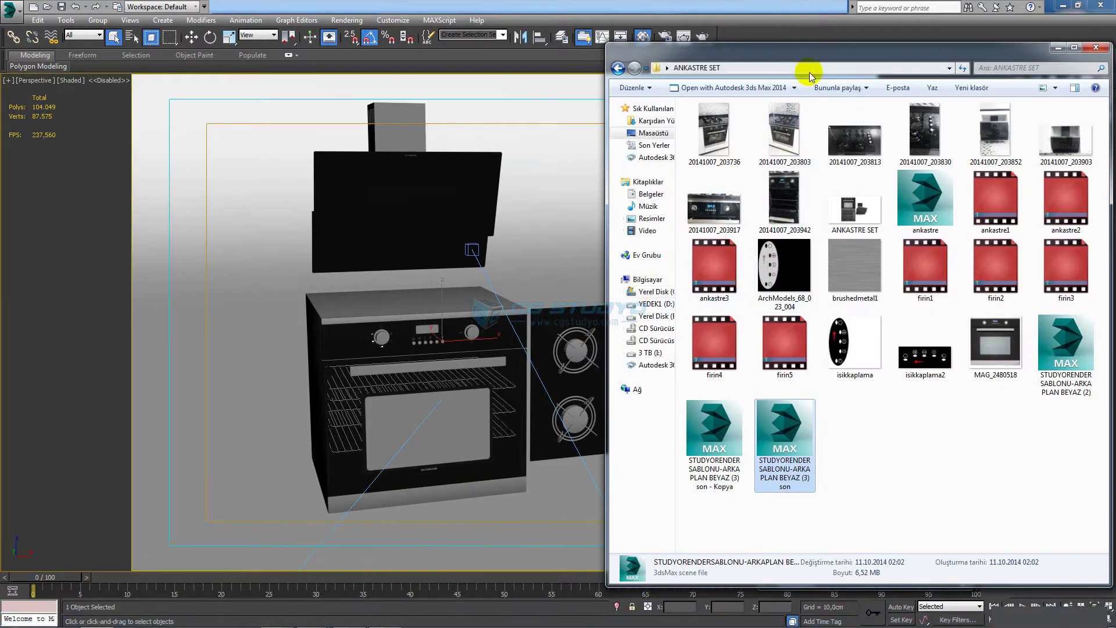
drag(809, 48, 391, 44)
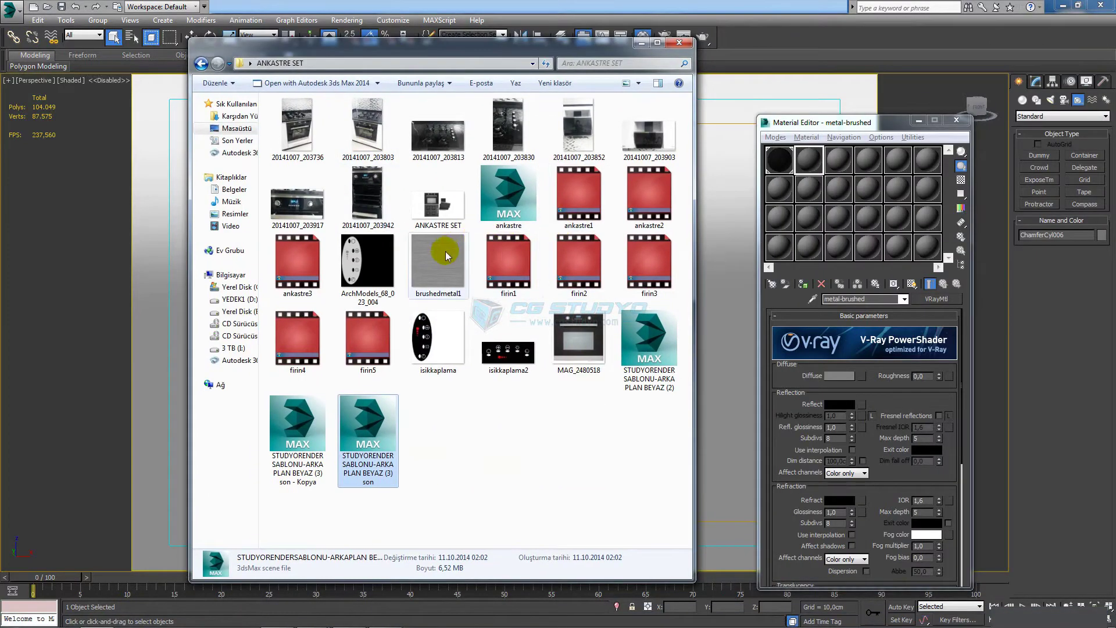
double_click(438, 262)
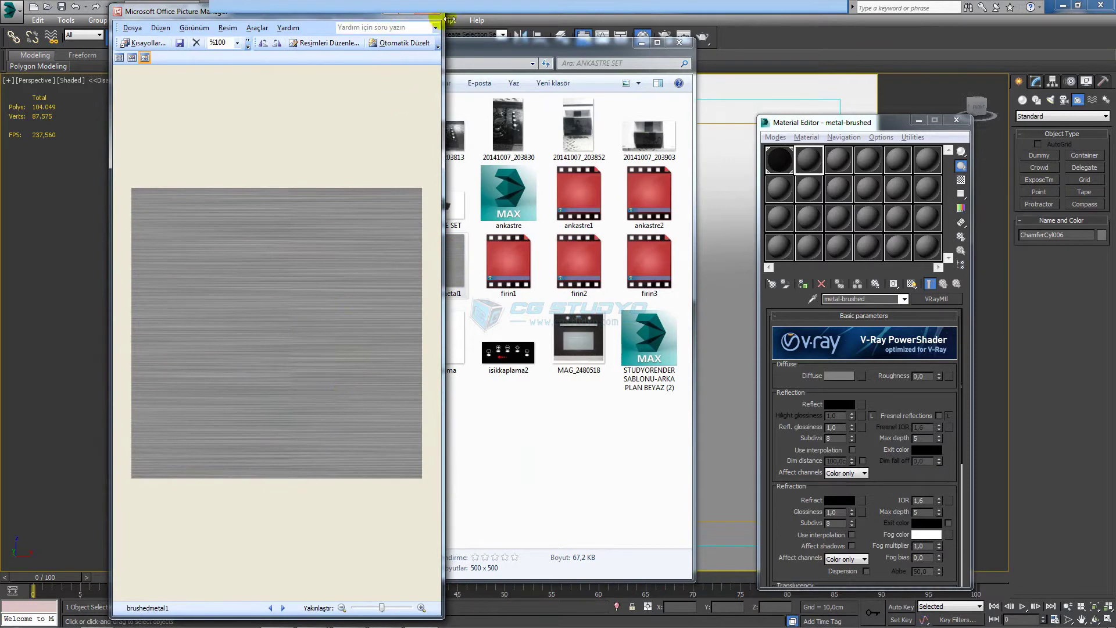
click(435, 12)
drag(439, 265, 866, 376)
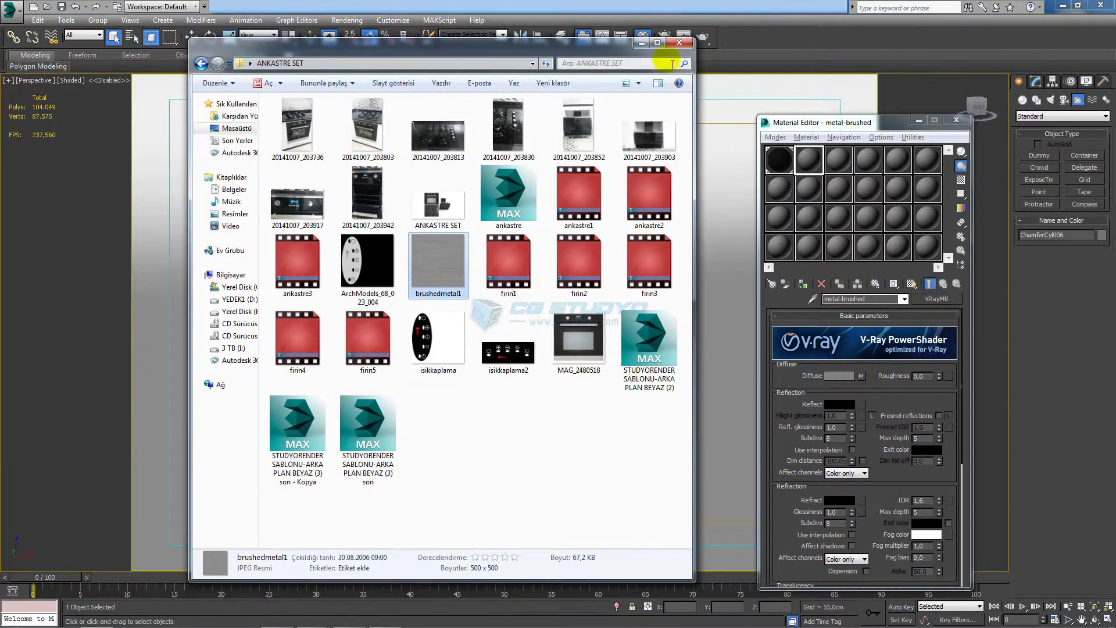
click(642, 42)
double_click(806, 150)
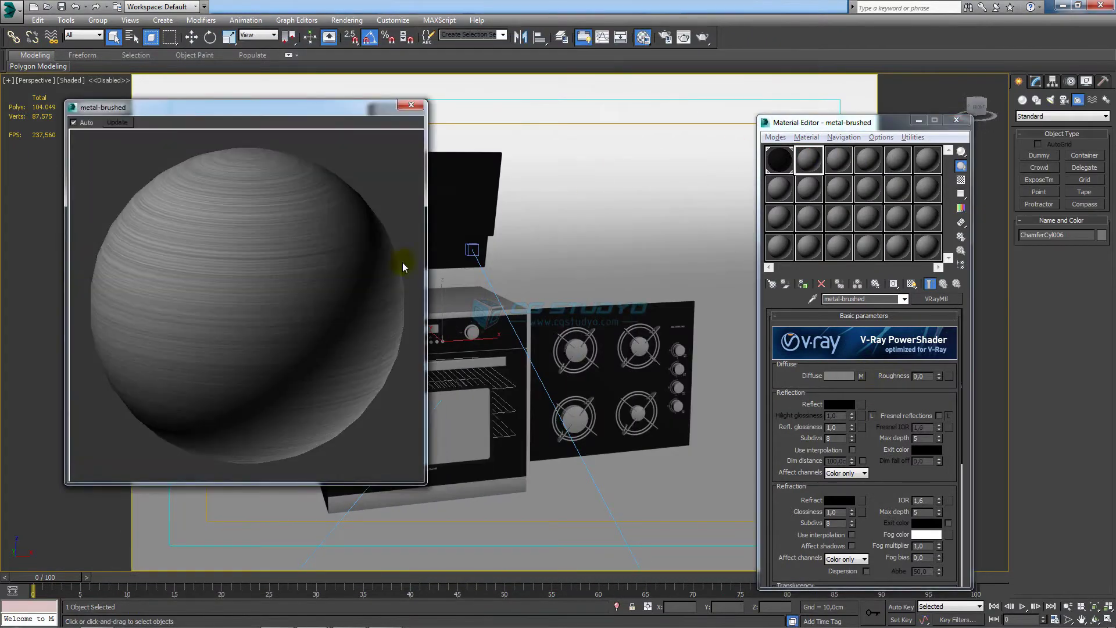
Lighten the metal-brushed material's Reflect colour to grey in the Color Selector.
click(836, 405)
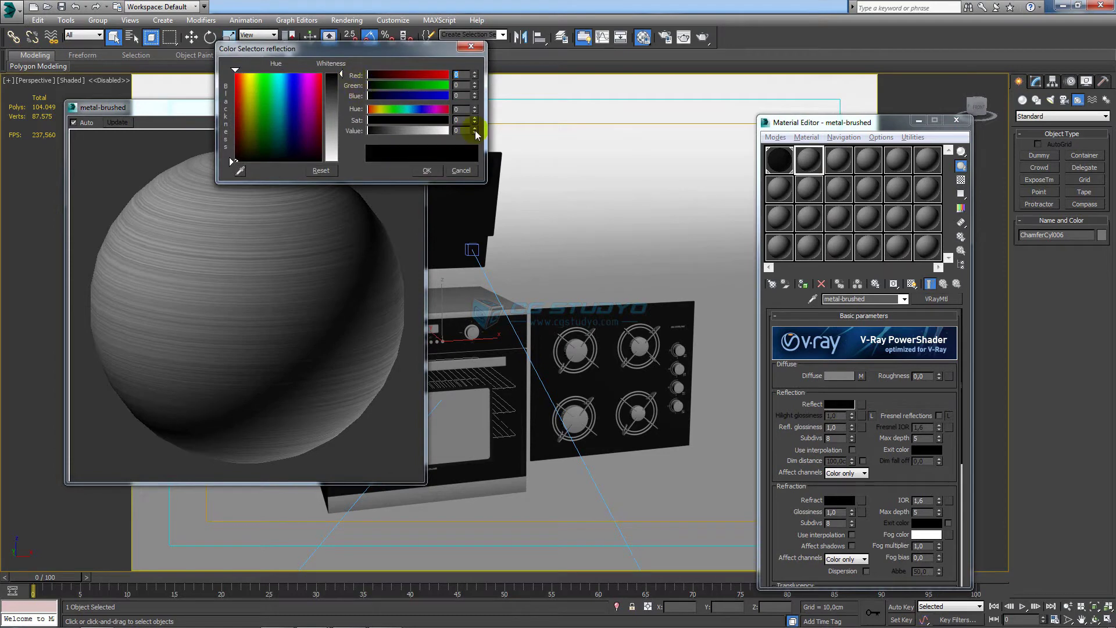
drag(486, 127, 486, 121)
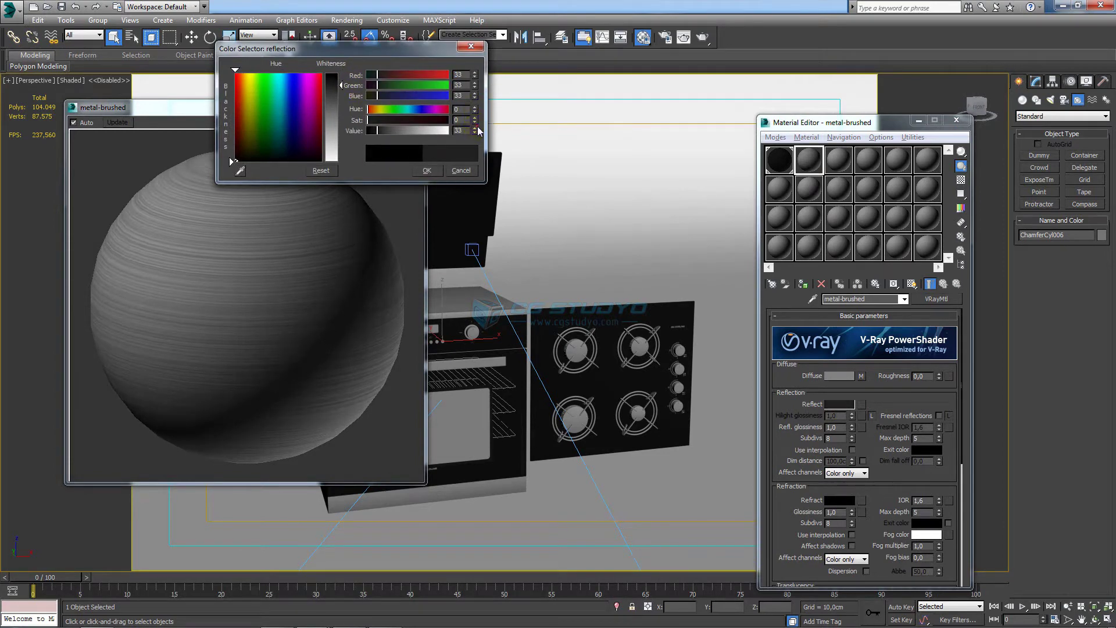
click(427, 170)
text(0,75)
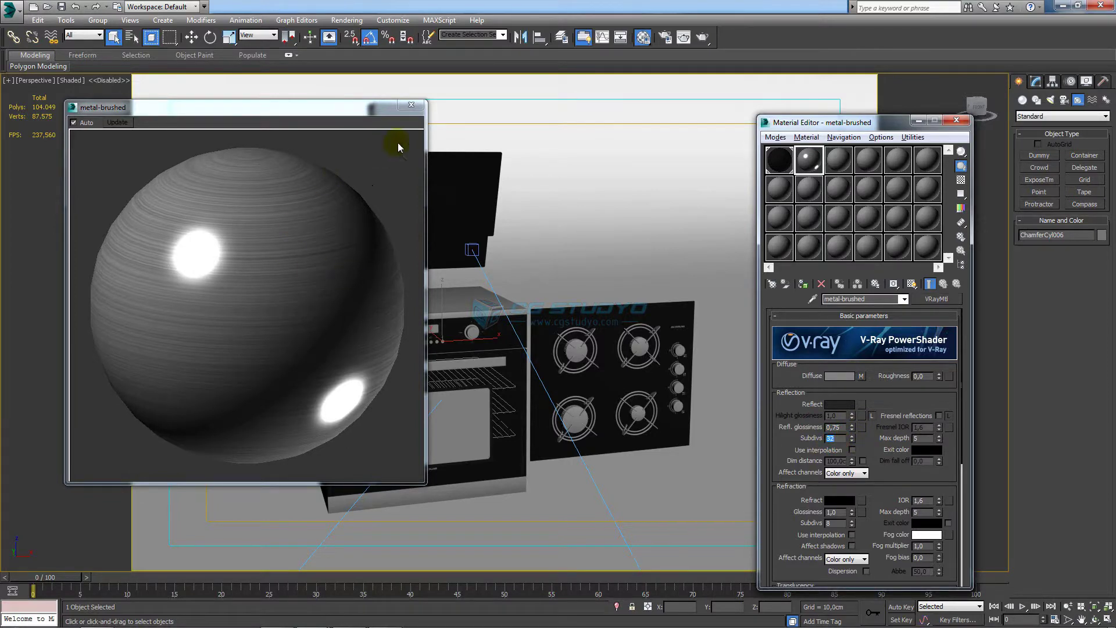
click(411, 104)
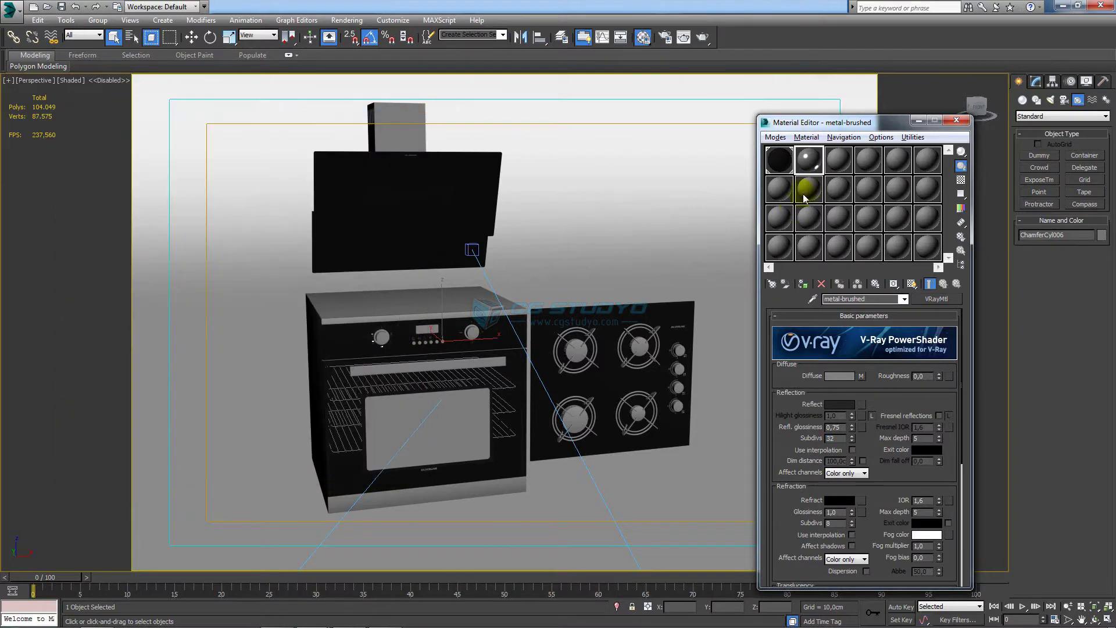
Set 01 - Default's reflection Subdivs to 32, then select the third sample slot.
click(779, 160)
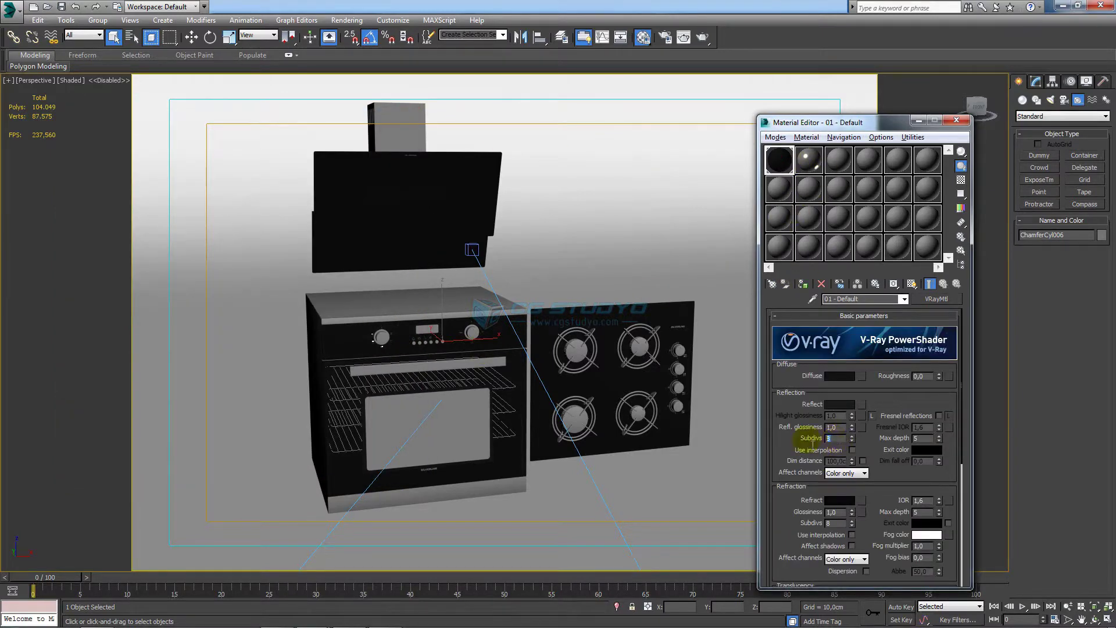
key(Return)
scroll(497, 357, up, 2)
scroll(497, 357, up, 3)
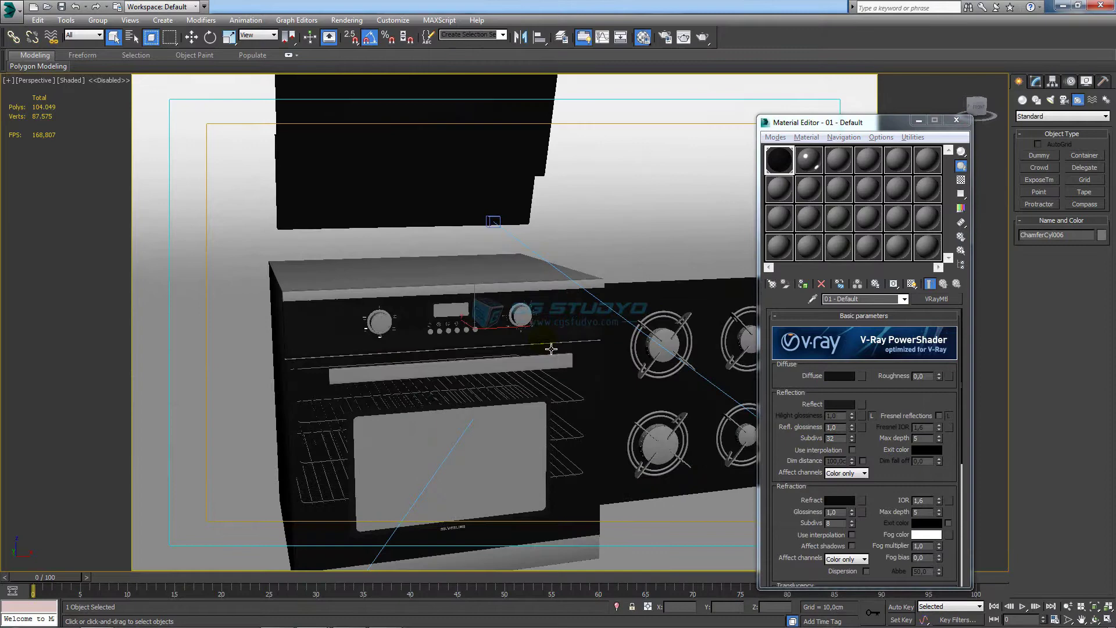
click(814, 168)
click(779, 160)
click(838, 163)
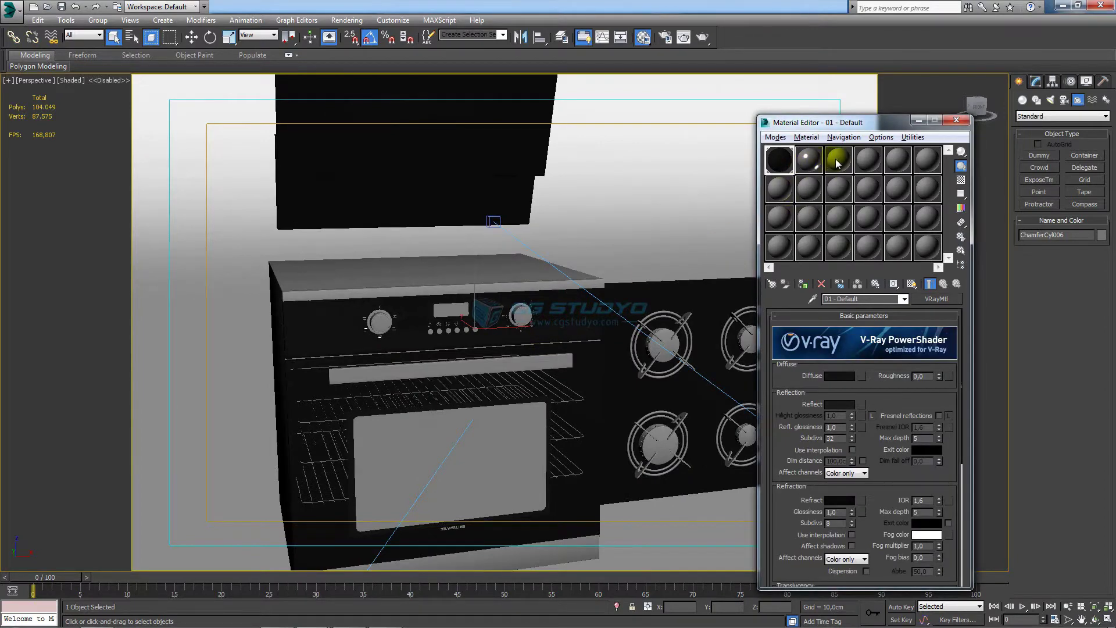
click(937, 299)
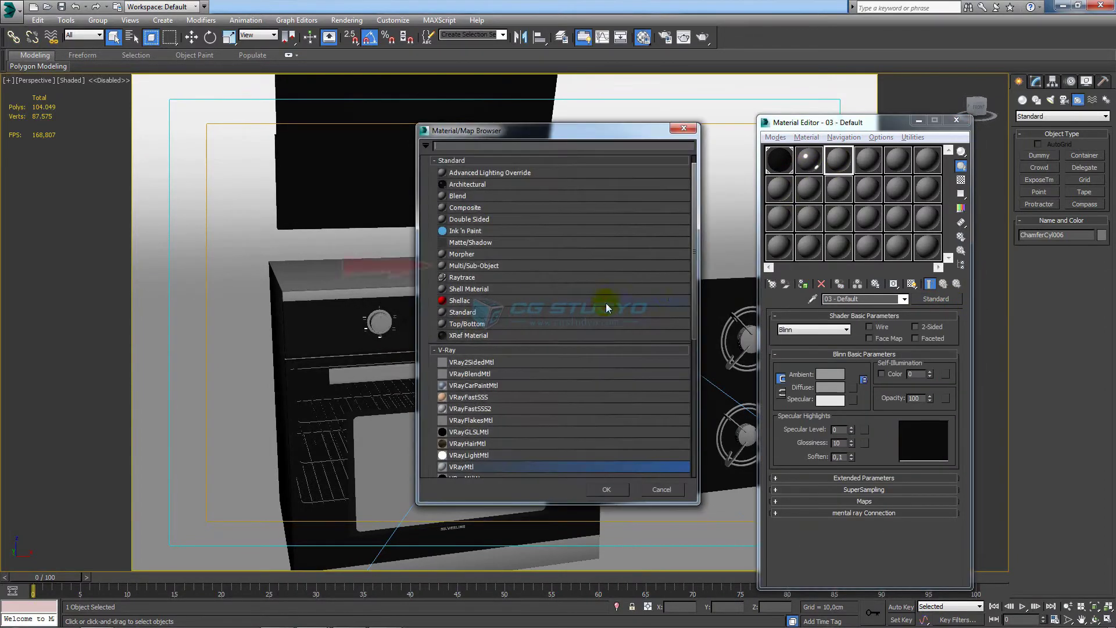
Convert the third material to Multi/Sub-Object, discarding the old material, with 2 sub-materials.
double_click(525, 266)
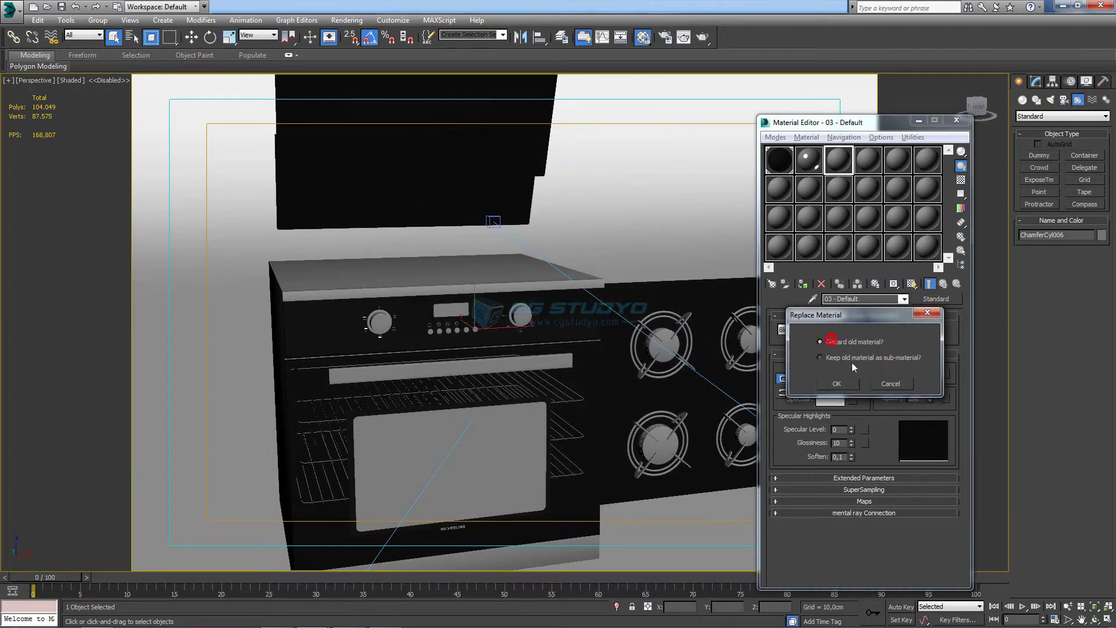
click(838, 384)
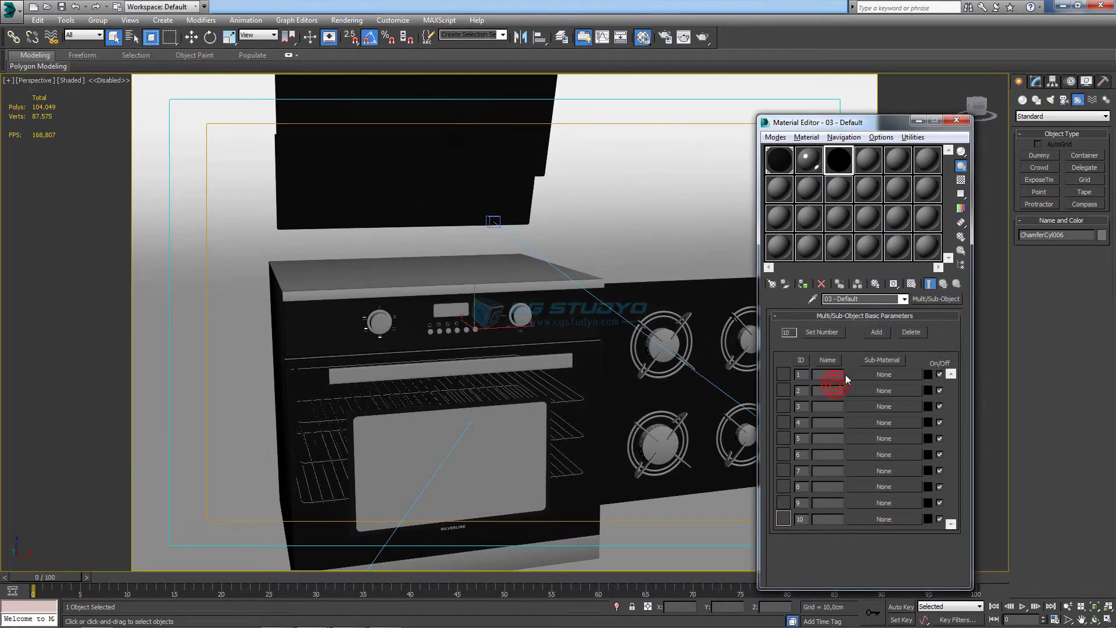
click(820, 332)
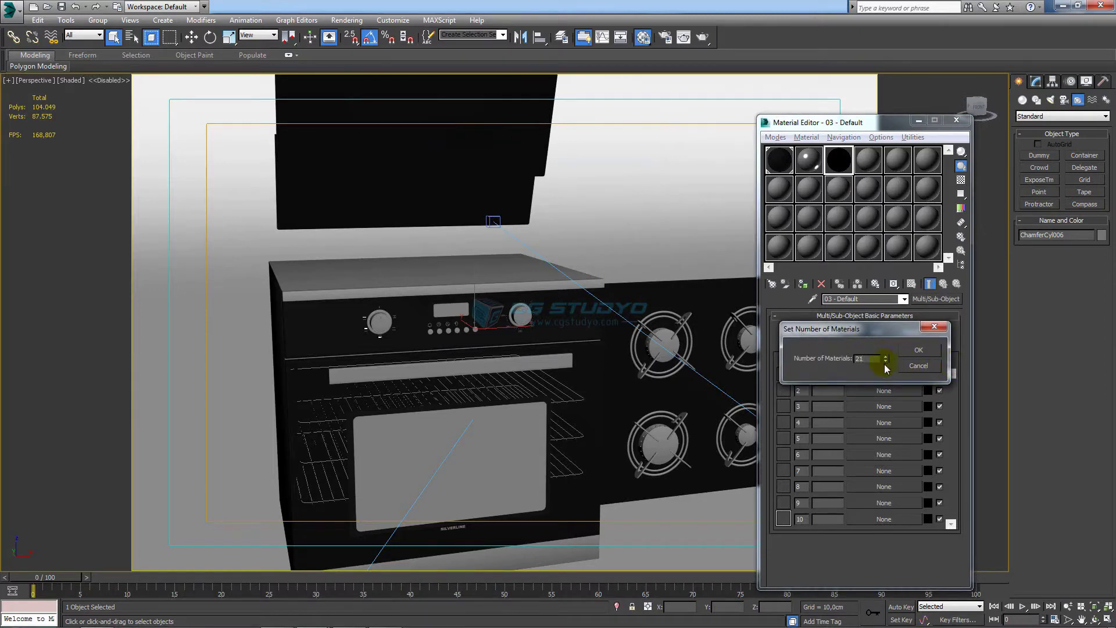
click(919, 351)
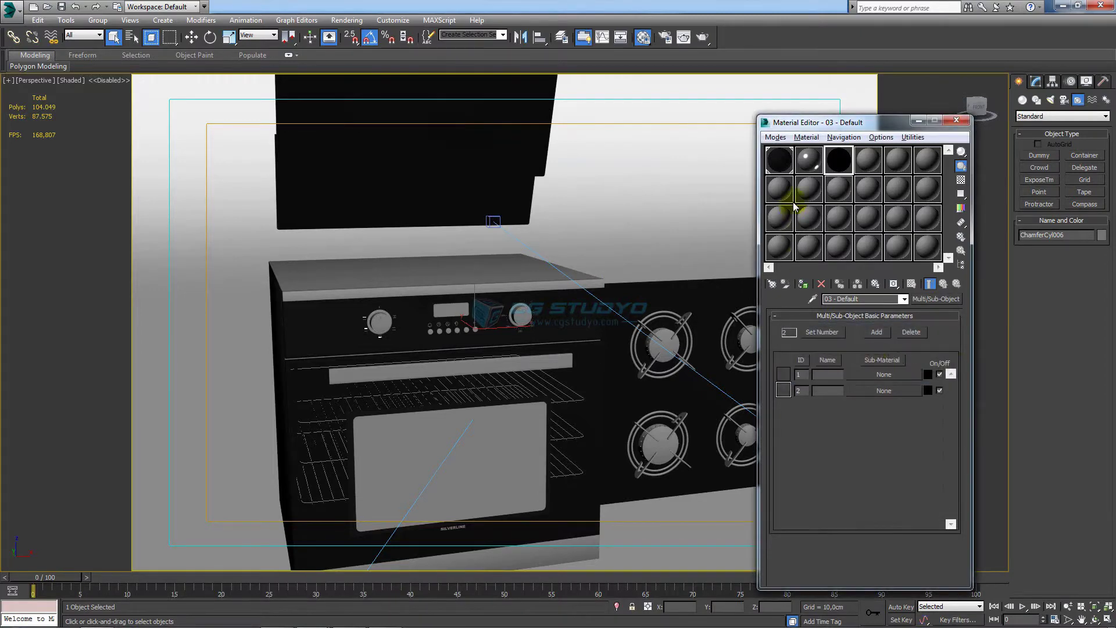
Instance 01 - Default into sub-material 1 and metal-brushed into sub-material 2.
click(838, 160)
click(779, 160)
mouse_move(782, 169)
mouse_down()
mouse_move(862, 255)
mouse_move(891, 373)
mouse_up()
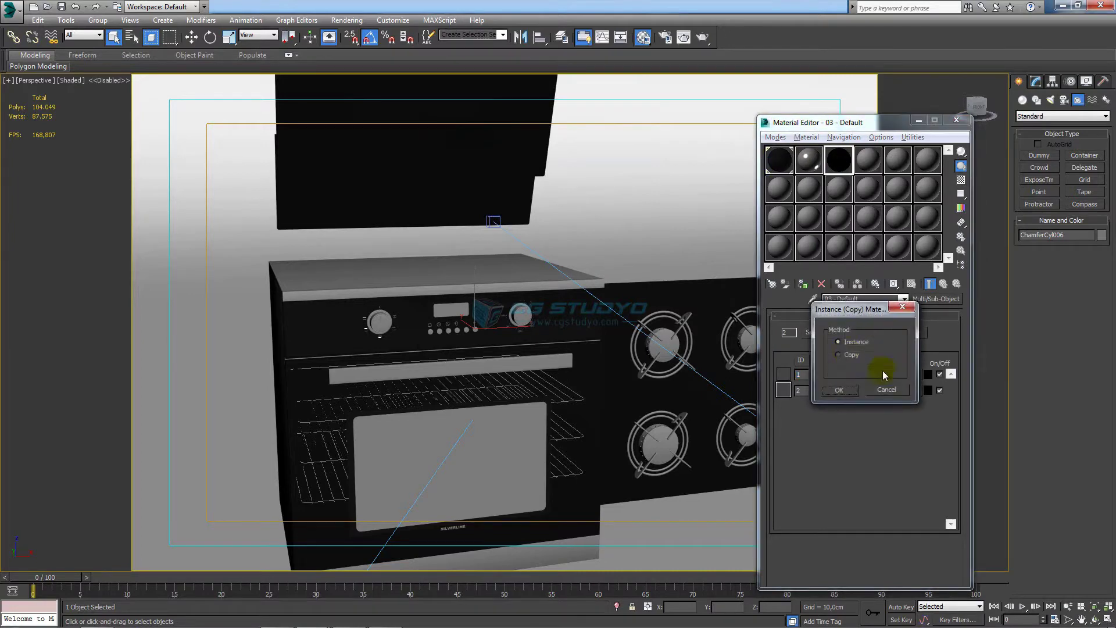
click(840, 389)
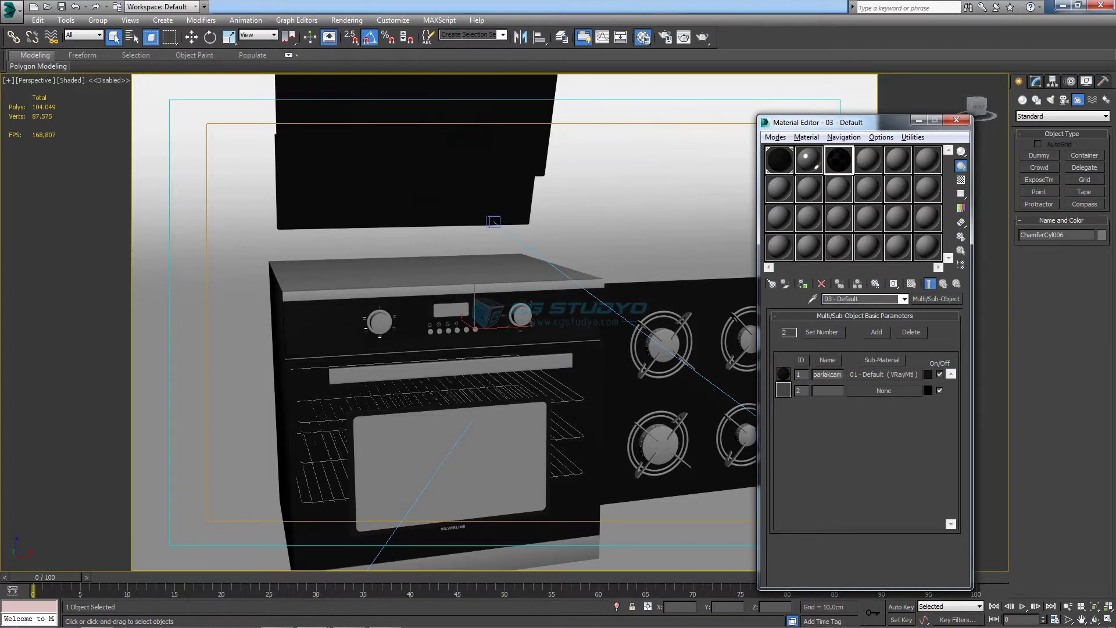
click(808, 166)
drag(817, 166, 873, 390)
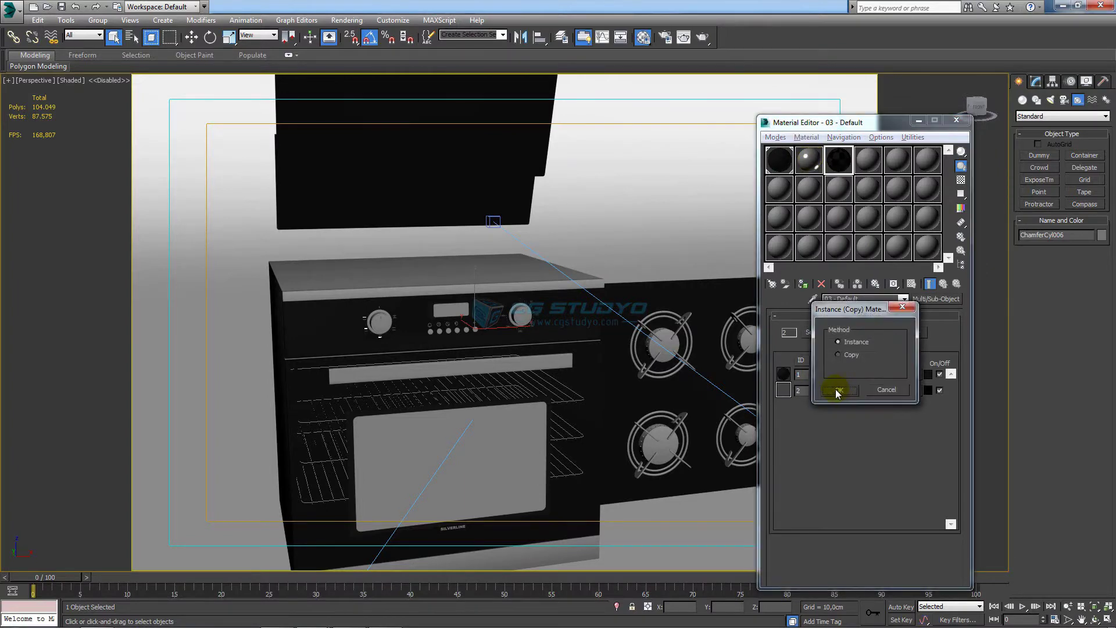
click(837, 389)
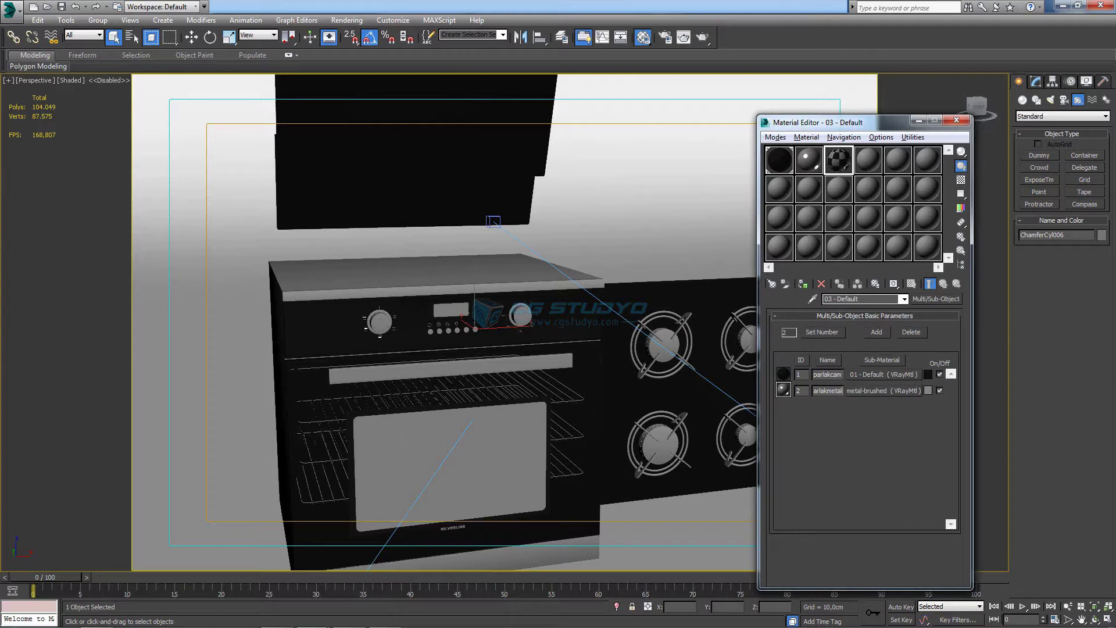
click(846, 163)
middle_drag(610, 257, 764, 313)
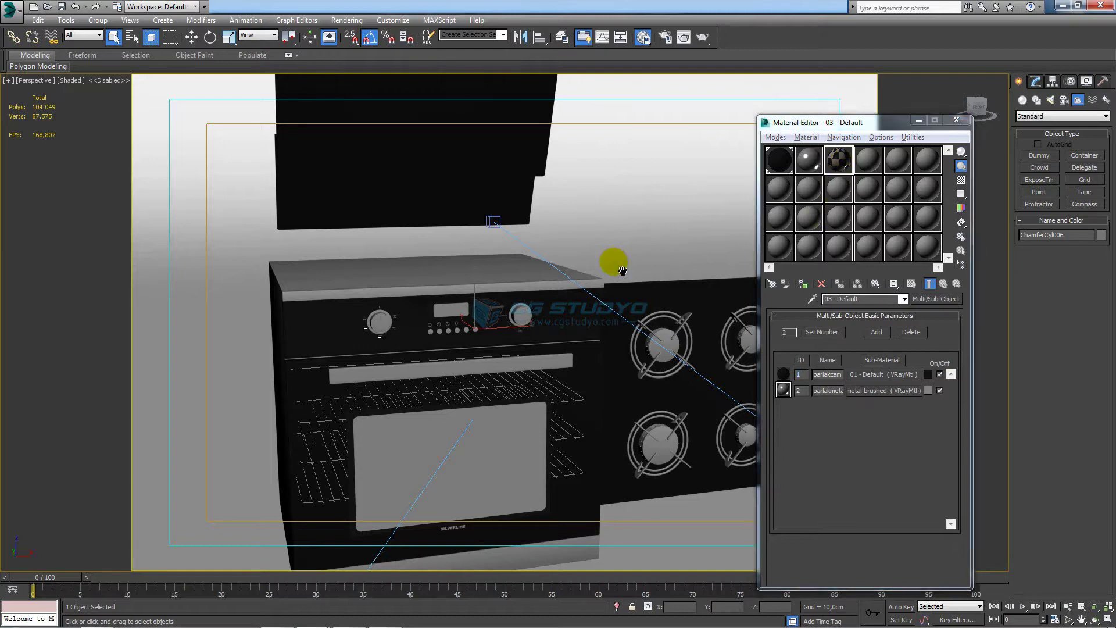
Apply the Multi/Sub-Object material to the hood and enter its Edit Poly polygon level.
click(839, 161)
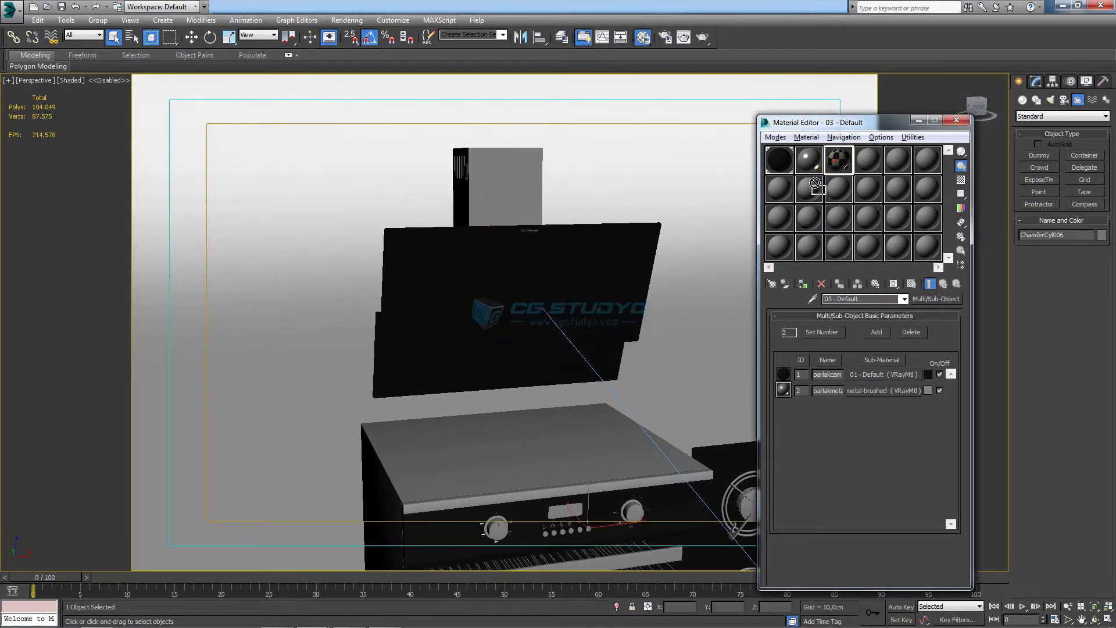
drag(405, 268, 405, 267)
scroll(467, 249, up, 3)
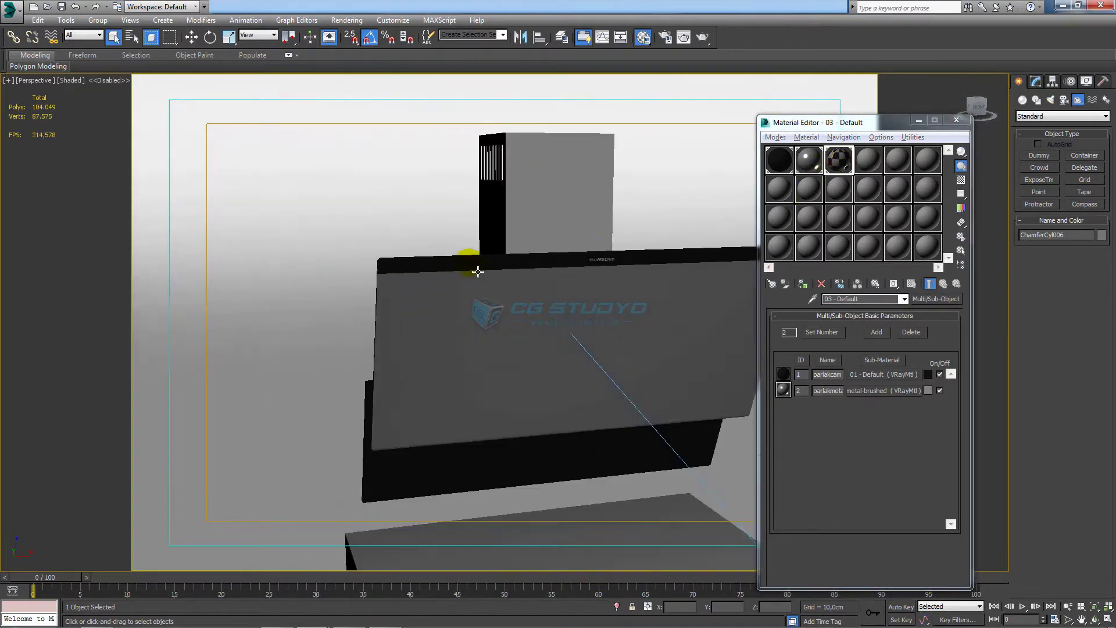
alt+middle_drag(488, 348, 392, 331)
click(380, 323)
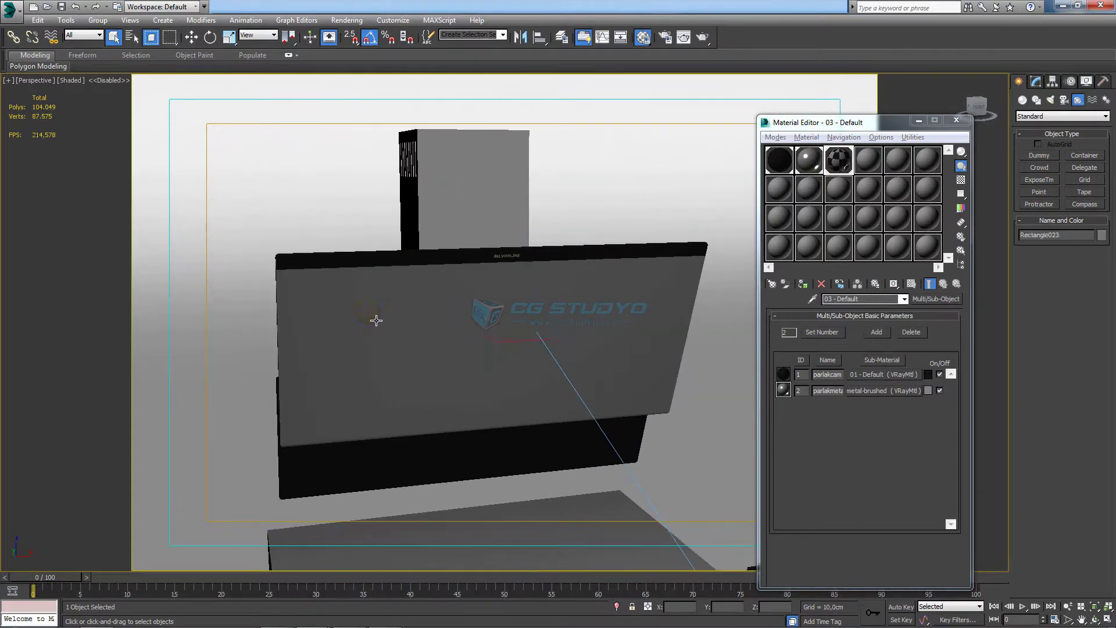
alt+middle_drag(636, 312, 581, 277)
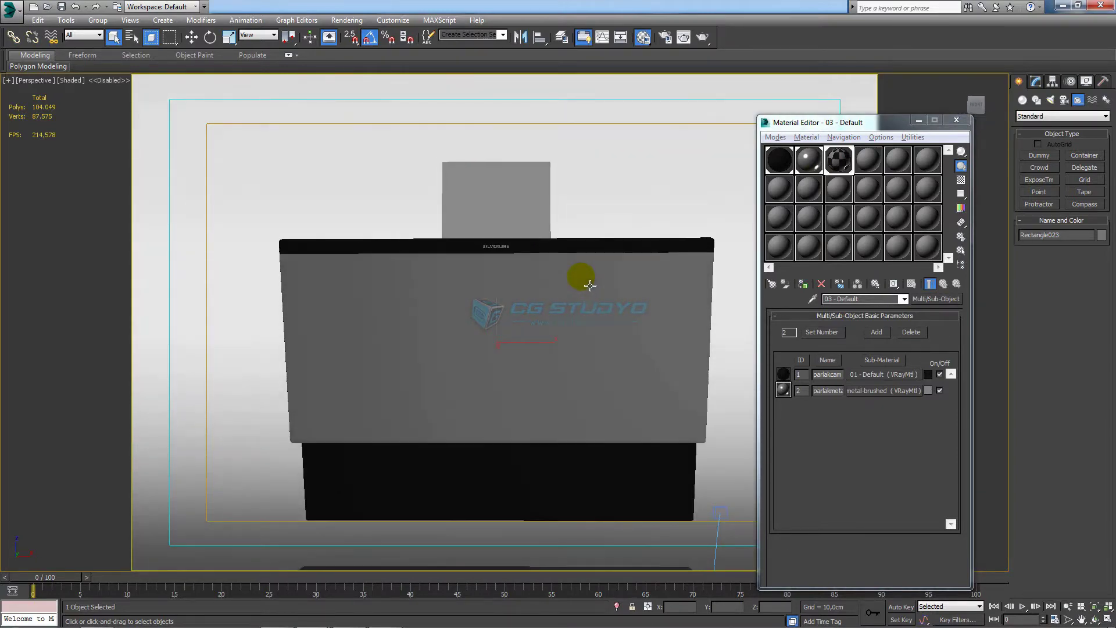
key(F3)
key(m)
key(F3)
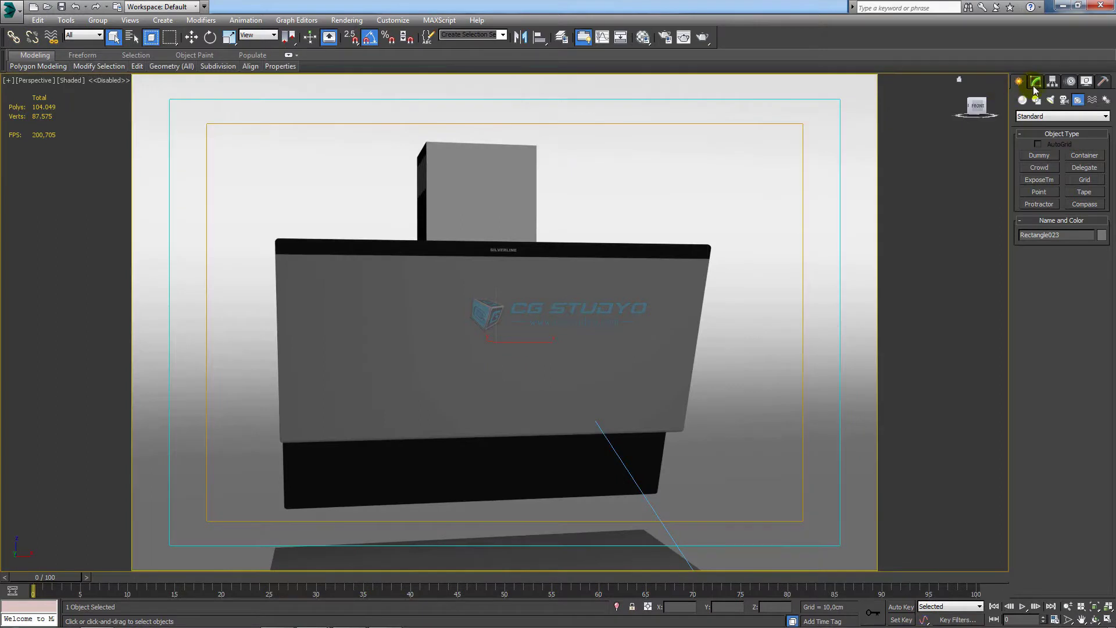
click(1036, 81)
click(1074, 324)
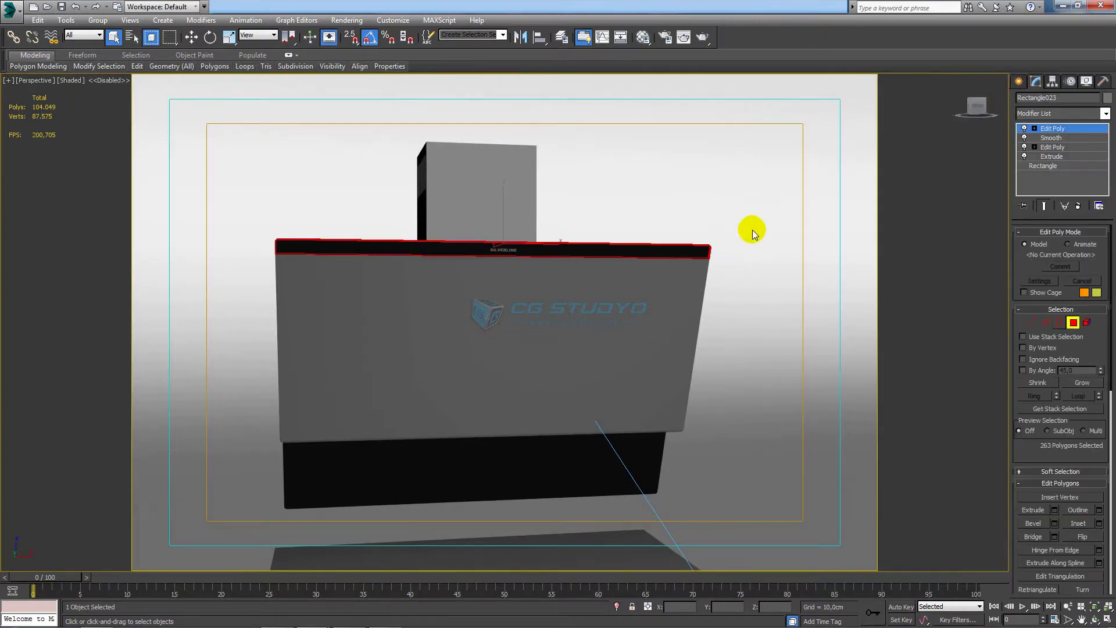
Select the hood's front panel polygons and assign them material ID 1.
alt+middle_drag(734, 289, 728, 282)
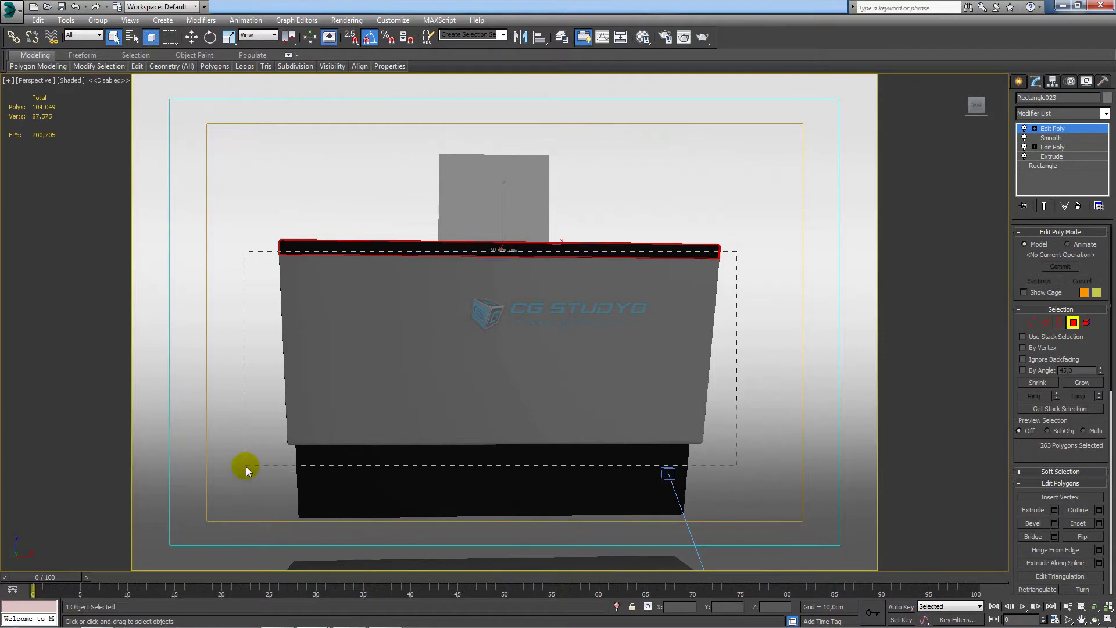
drag(246, 472, 246, 466)
click(303, 440)
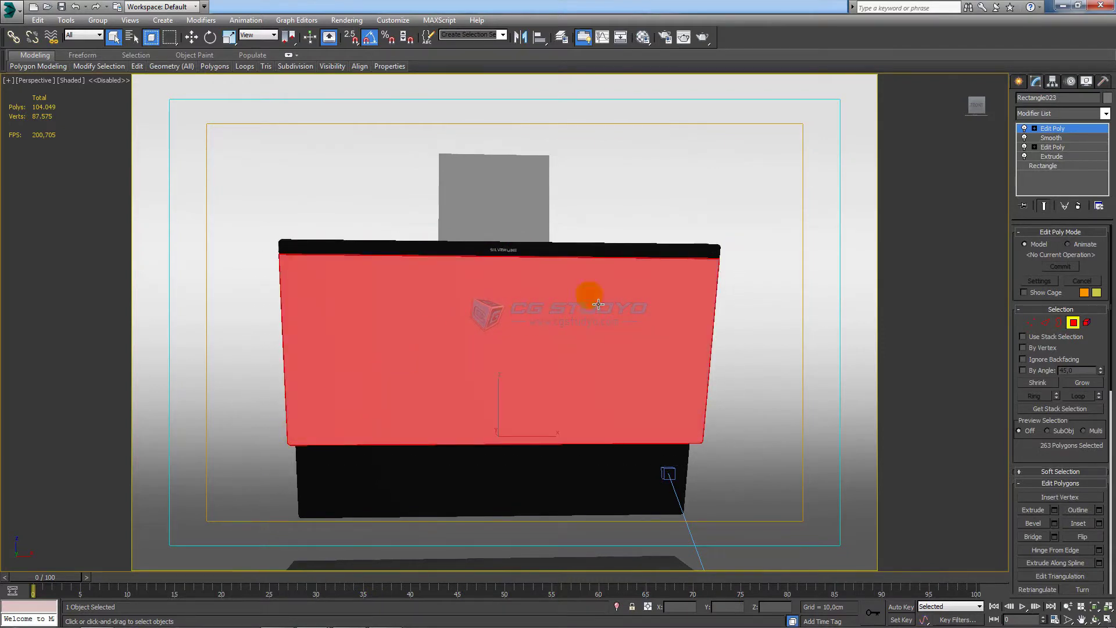
scroll(1094, 407, down, 10)
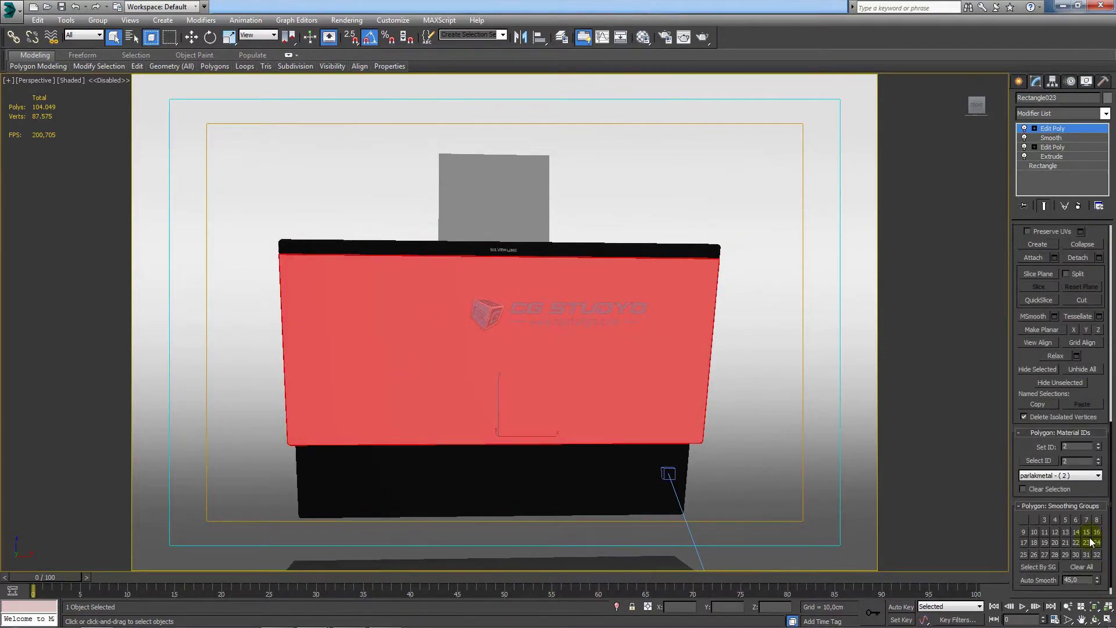
text(1)
key(Return)
Select the hood's top strip polygons and assign them material ID 2.
drag(749, 214, 453, 271)
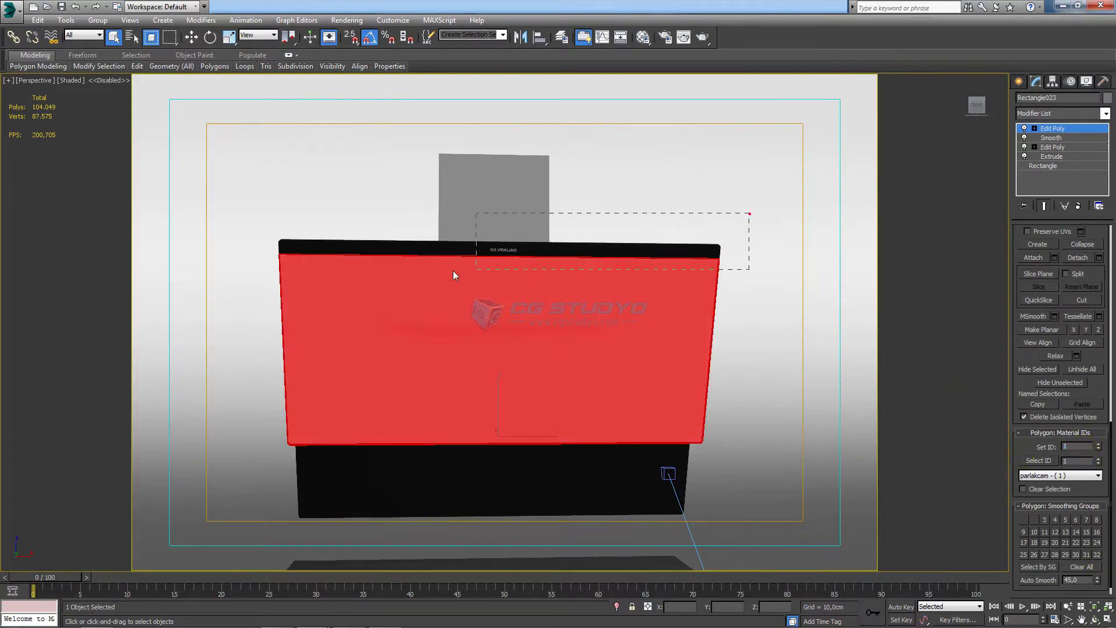
drag(263, 282, 263, 282)
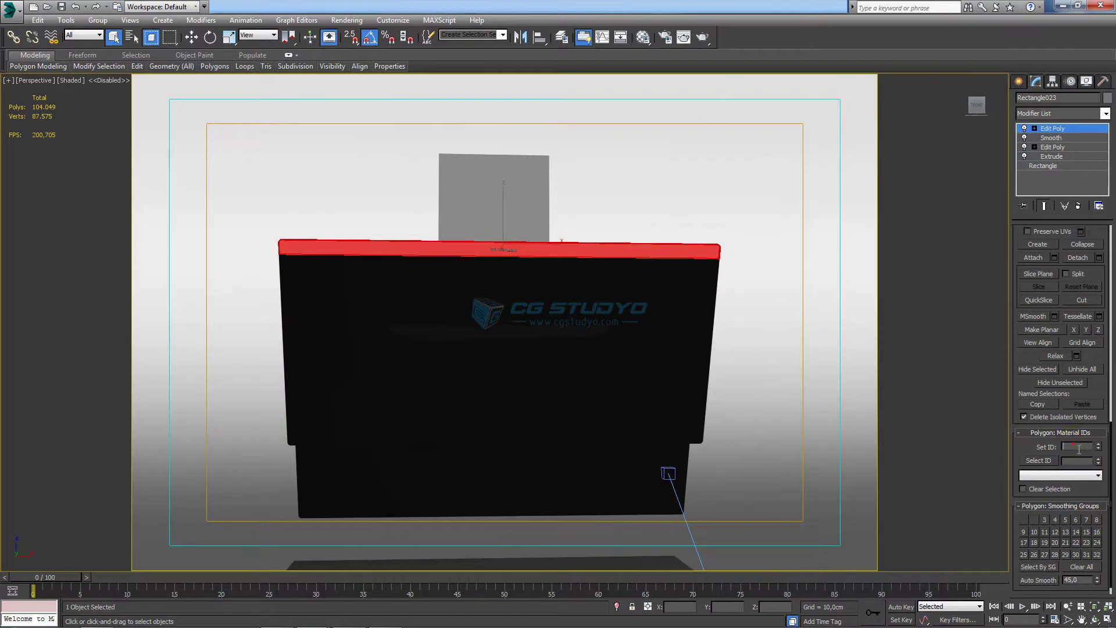
text(2)
key(Return)
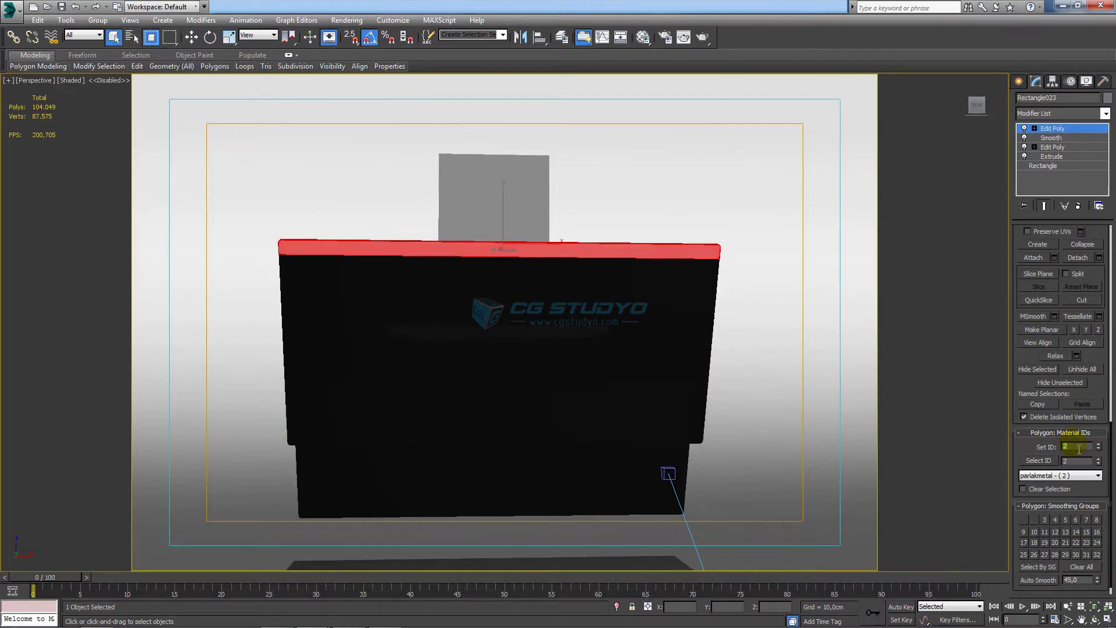
click(1019, 82)
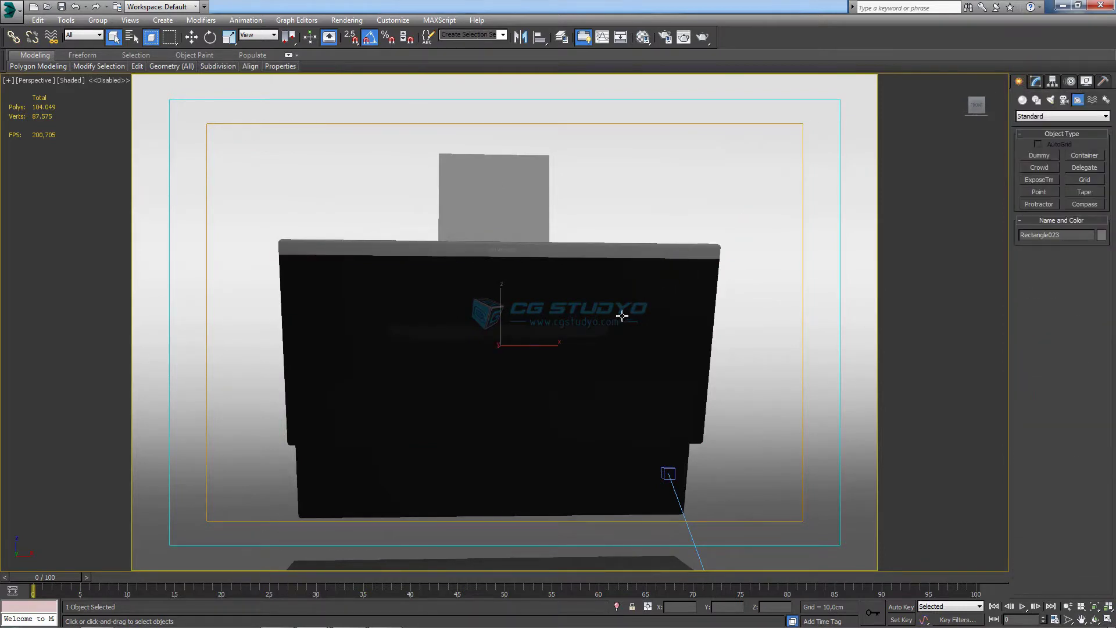
mouse_move(622, 316)
alt+middle_down()
mouse_move(657, 314)
mouse_move(501, 264)
mouse_move(535, 342)
mouse_move(436, 299)
mouse_move(474, 311)
mouse_move(543, 379)
mouse_move(488, 342)
mouse_move(481, 391)
mouse_move(581, 302)
mouse_move(580, 355)
alt+middle_up()
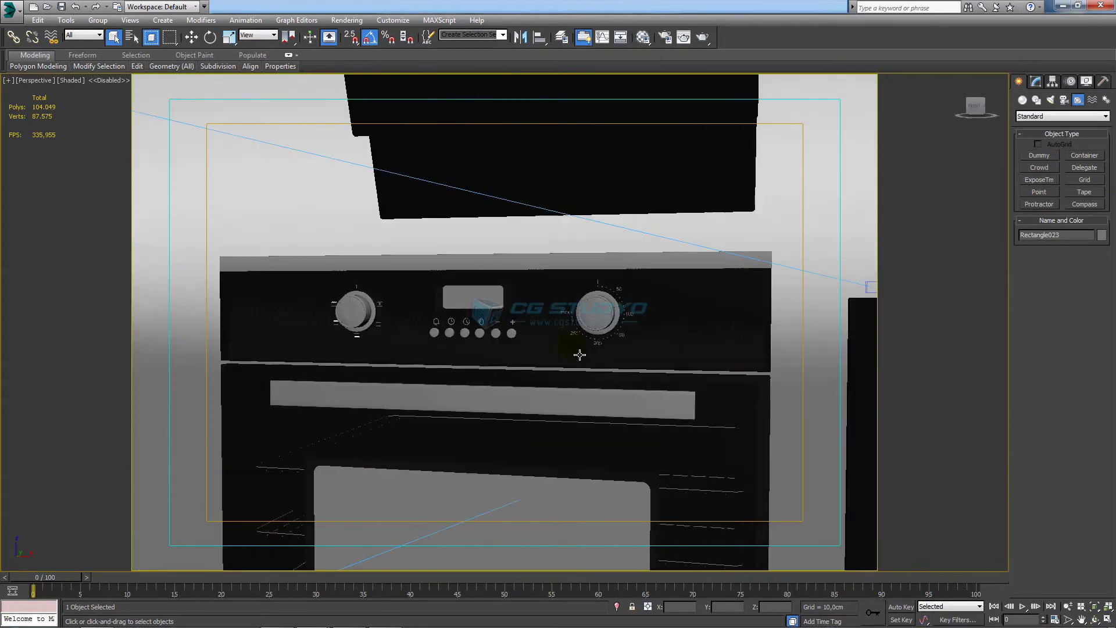
Drag the metal-brushed material onto ChamferBox008 below the oven door.
key(m)
drag(809, 160, 640, 411)
mouse_move(640, 411)
alt+middle_down()
mouse_move(611, 339)
mouse_move(632, 253)
alt+middle_up()
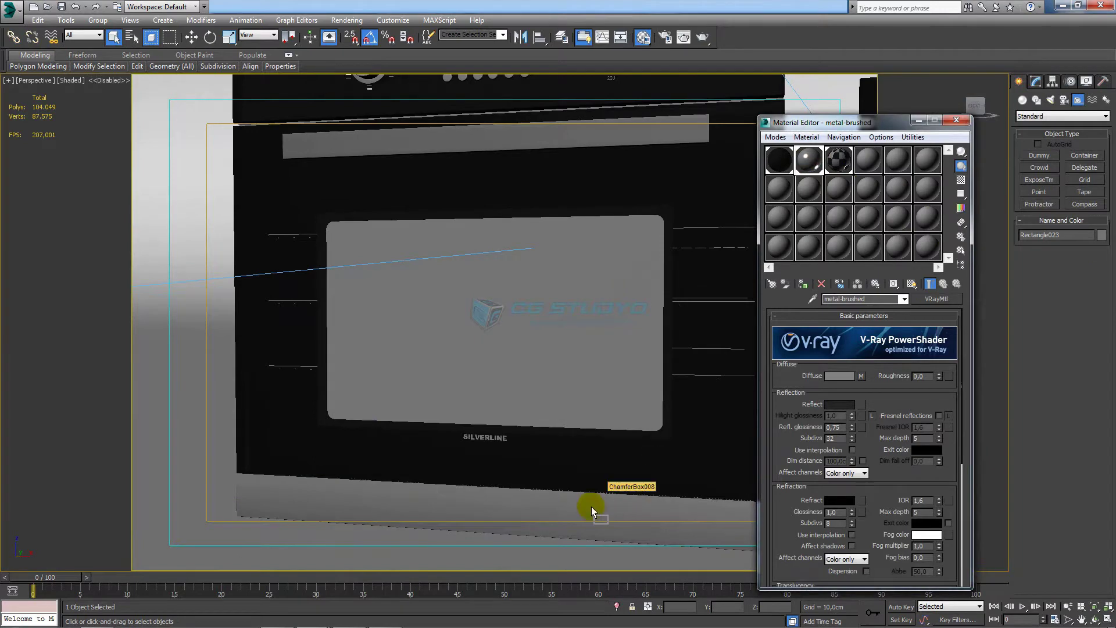
drag(809, 161, 593, 511)
Zoom and pan around the oven front, control panel and cooktop to check the finish.
alt+middle_drag(651, 443, 667, 411)
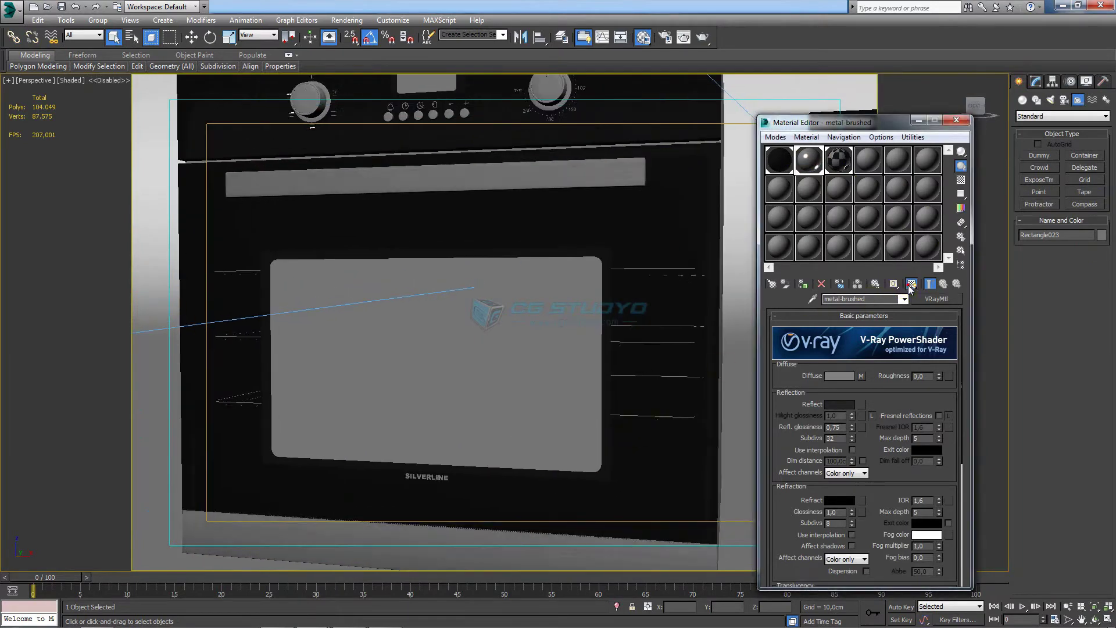
ctrl+alt+middle_drag(558, 309, 563, 257)
scroll(565, 461, up, 3)
middle_drag(565, 461, 581, 365)
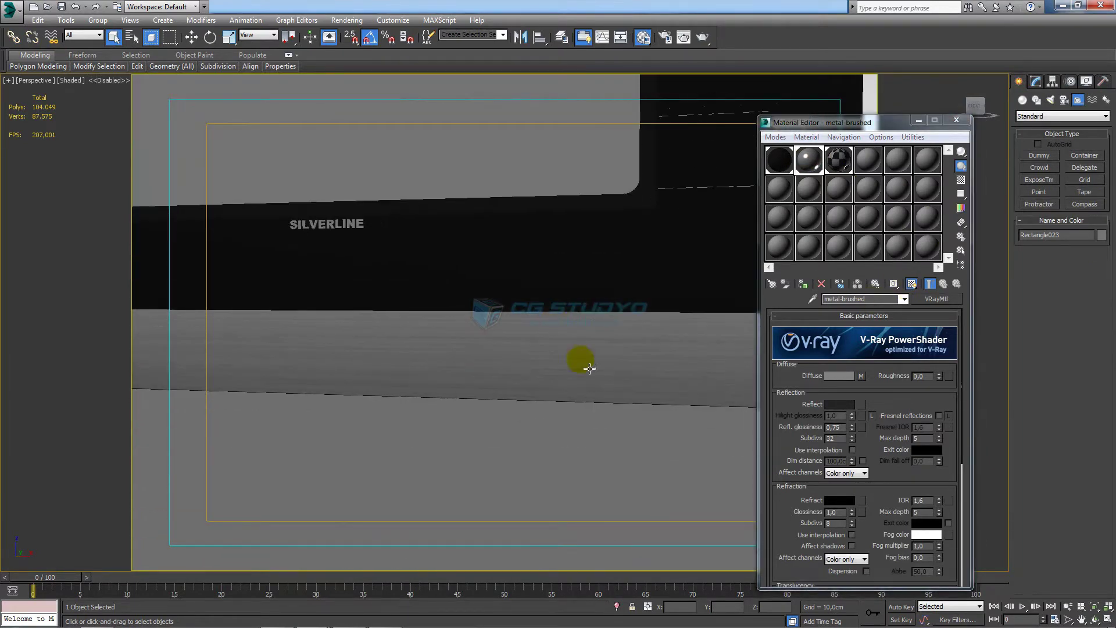
scroll(568, 356, down, 3)
scroll(580, 335, down, 2)
scroll(580, 334, up, 3)
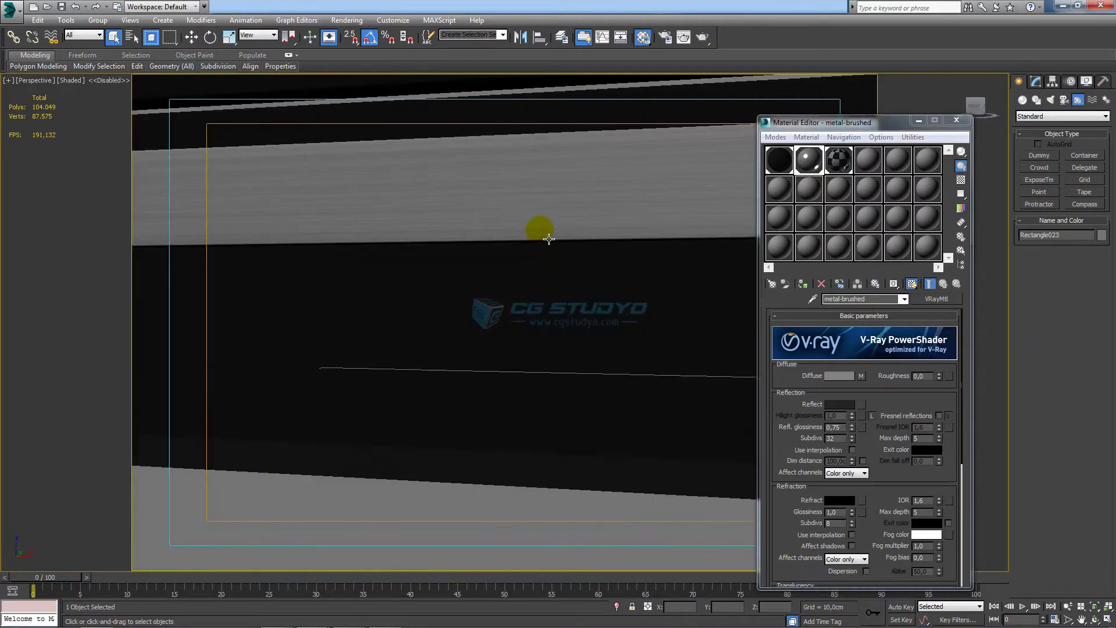
middle_drag(549, 206, 568, 411)
scroll(569, 342, down, 1)
middle_drag(569, 341, 569, 383)
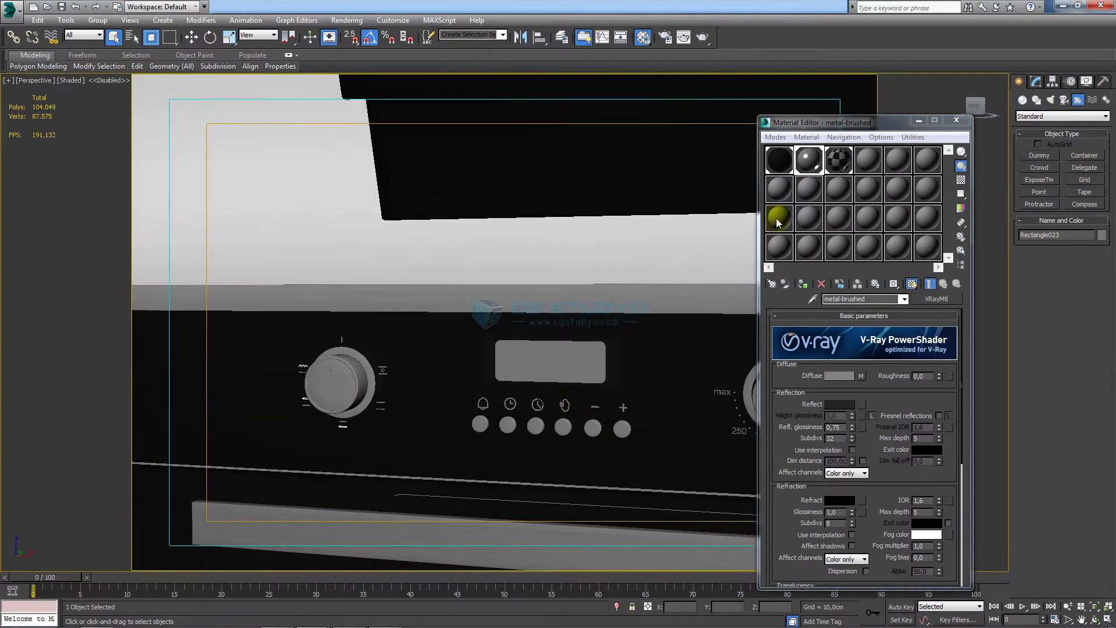
scroll(651, 268, down, 2)
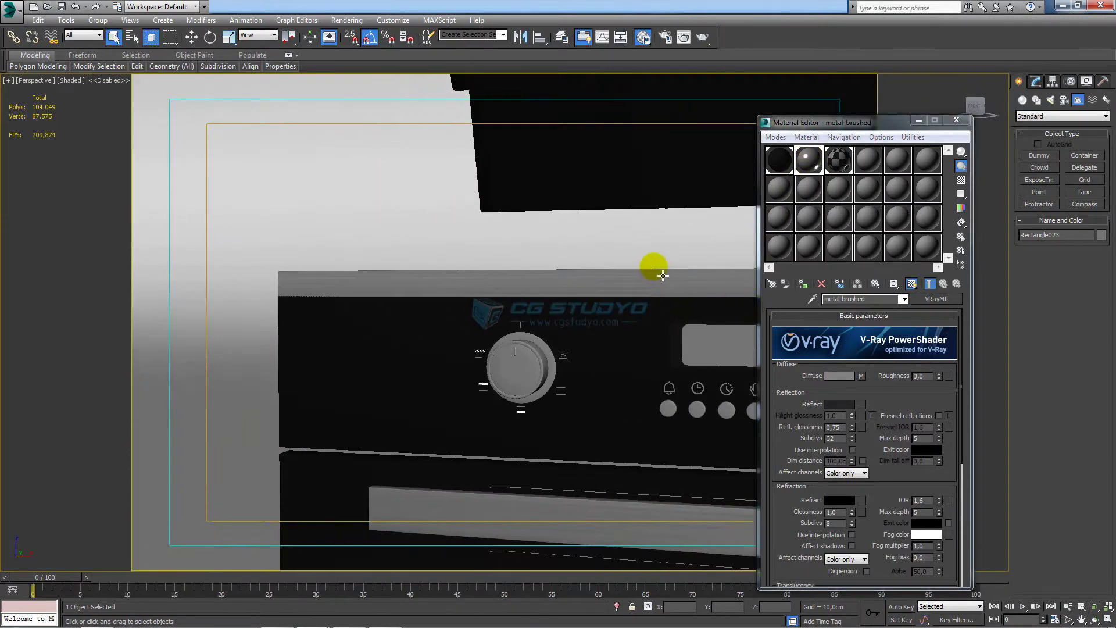
scroll(651, 268, down, 3)
scroll(652, 268, down, 2)
scroll(531, 288, up, 6)
scroll(530, 288, down, 5)
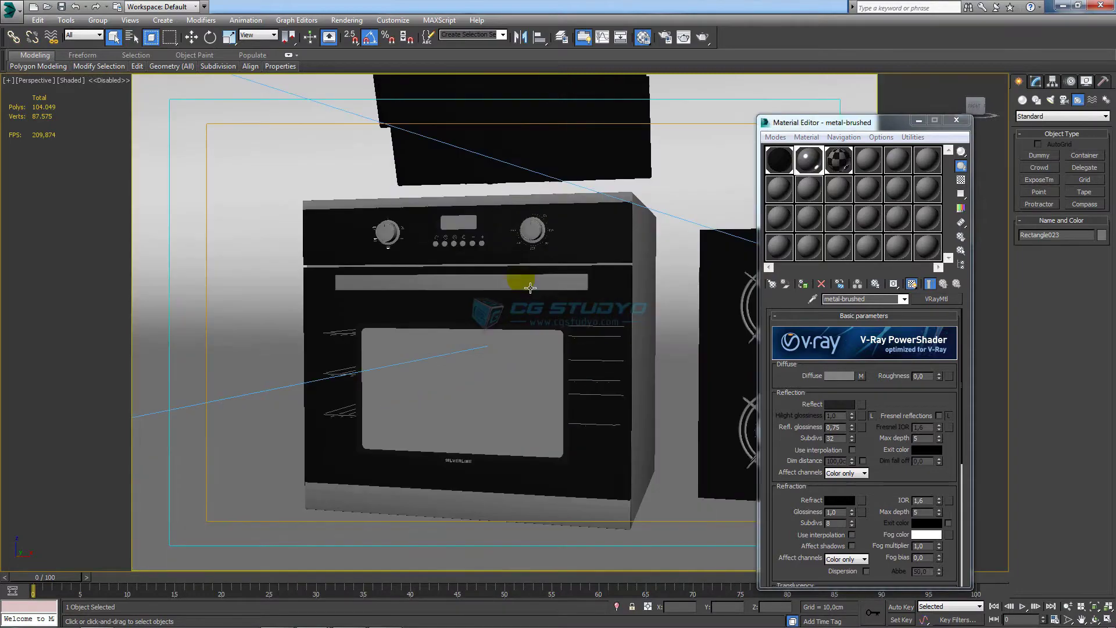
alt+middle_drag(524, 285, 517, 325)
scroll(378, 356, up, 3)
scroll(378, 356, down, 2)
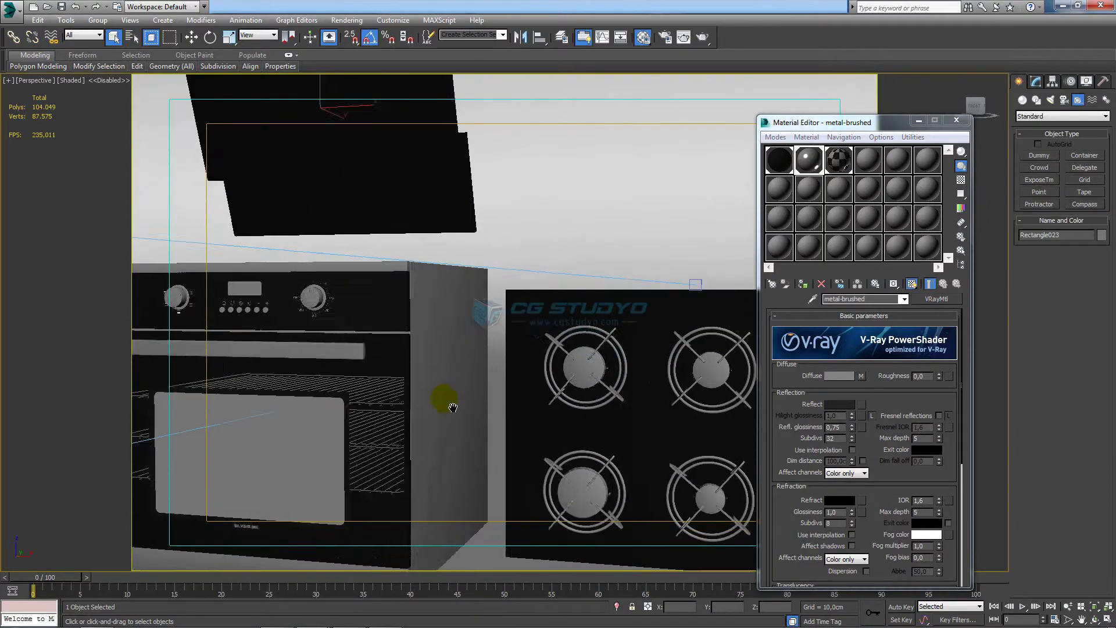
mouse_move(444, 399)
middle_down()
mouse_move(304, 342)
mouse_move(523, 340)
mouse_move(612, 318)
middle_up()
scroll(523, 340, up, 5)
scroll(536, 329, down, 5)
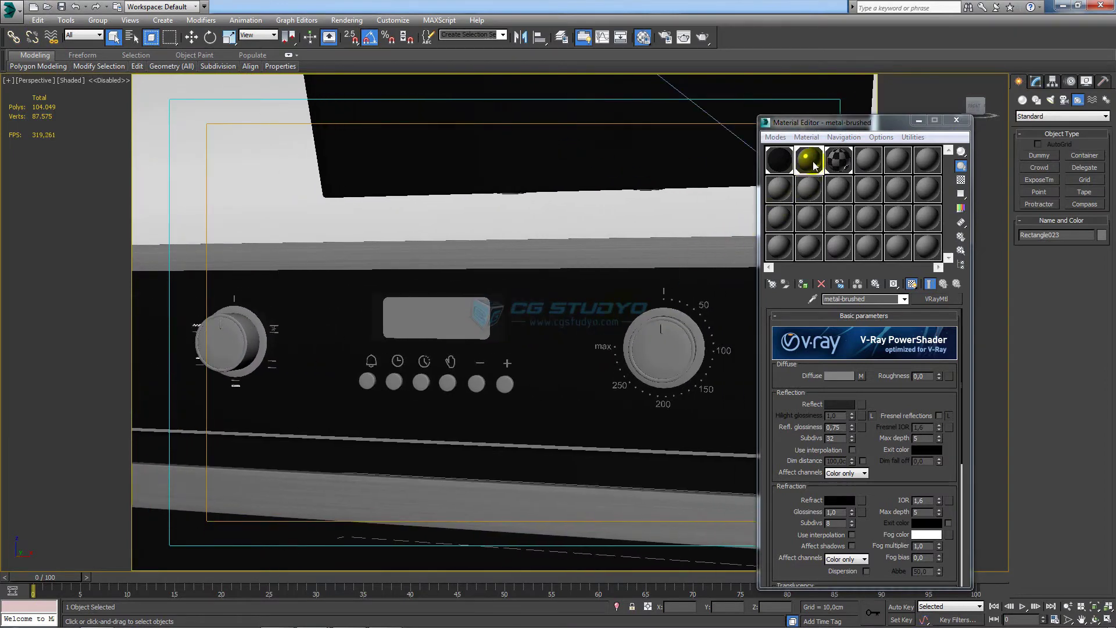
Apply the metal-brushed material to the oven's left and temperature control knobs.
drag(779, 212, 674, 341)
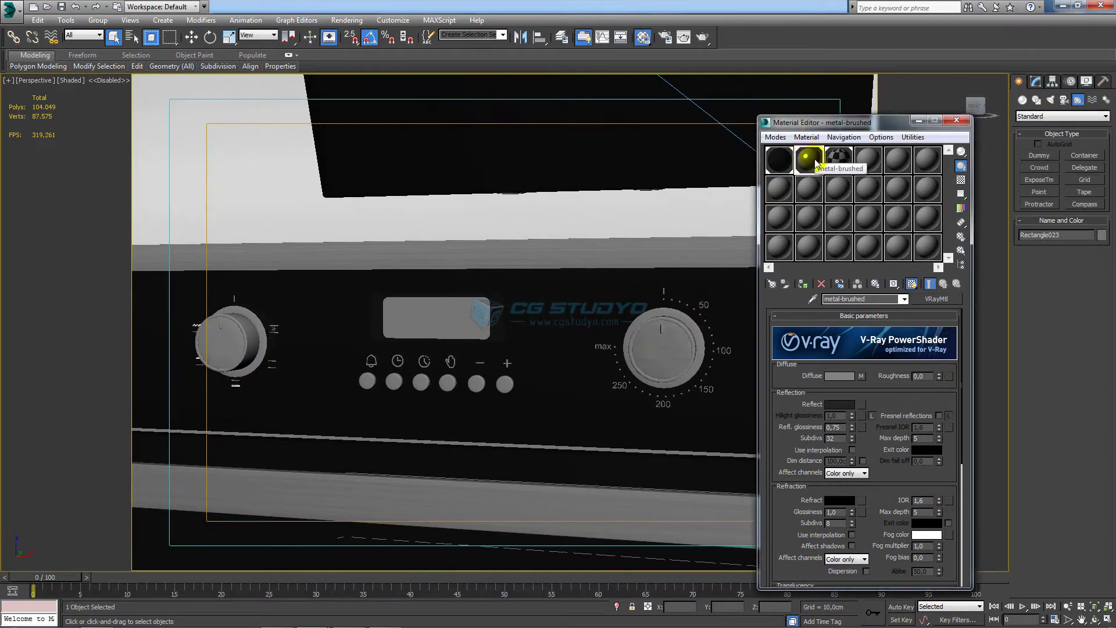
mouse_move(810, 159)
mouse_down()
mouse_move(264, 340)
mouse_move(669, 347)
mouse_up()
key(z)
drag(808, 160, 522, 361)
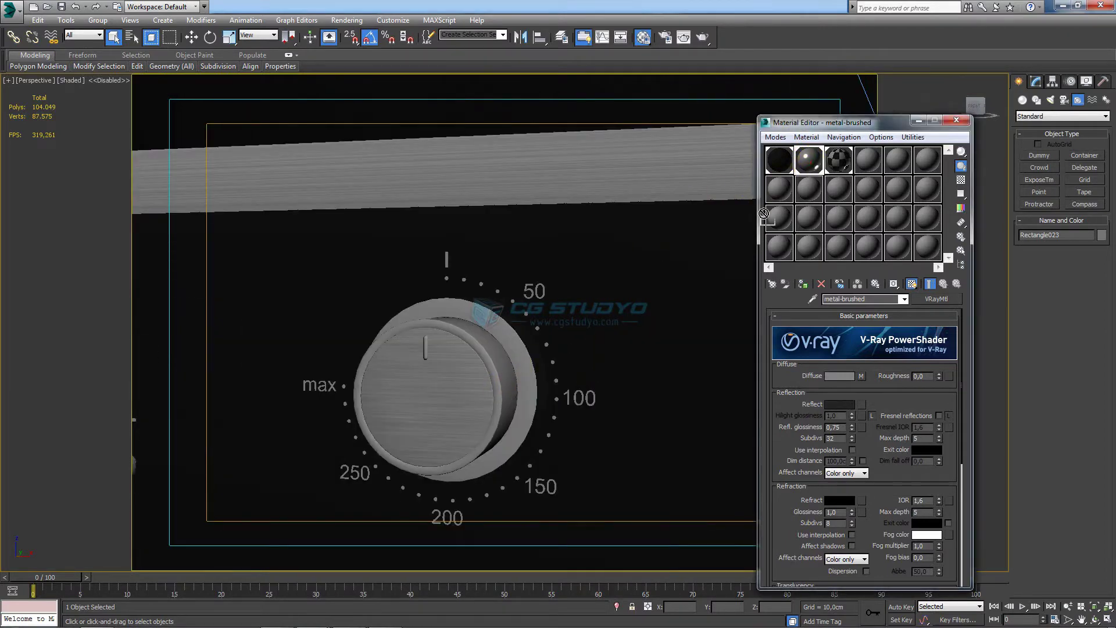
key(z)
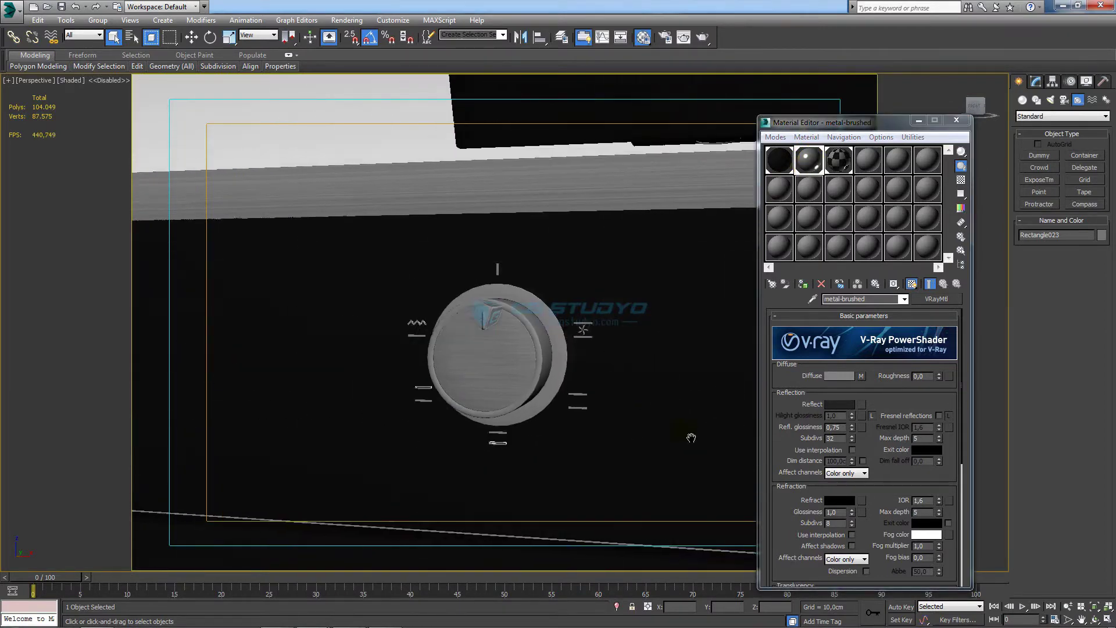
drag(808, 161, 585, 317)
Apply metal-brushed to the oven's round push buttons: the + button, middle, third and another.
key(shift+z)
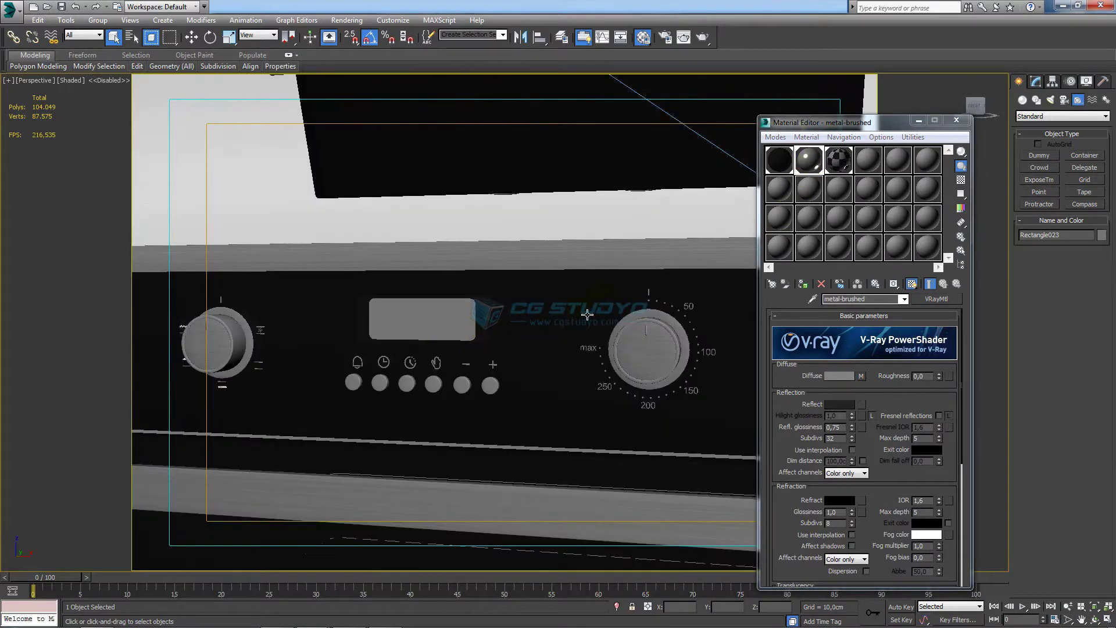
middle_drag(612, 304, 727, 247)
drag(808, 160, 628, 324)
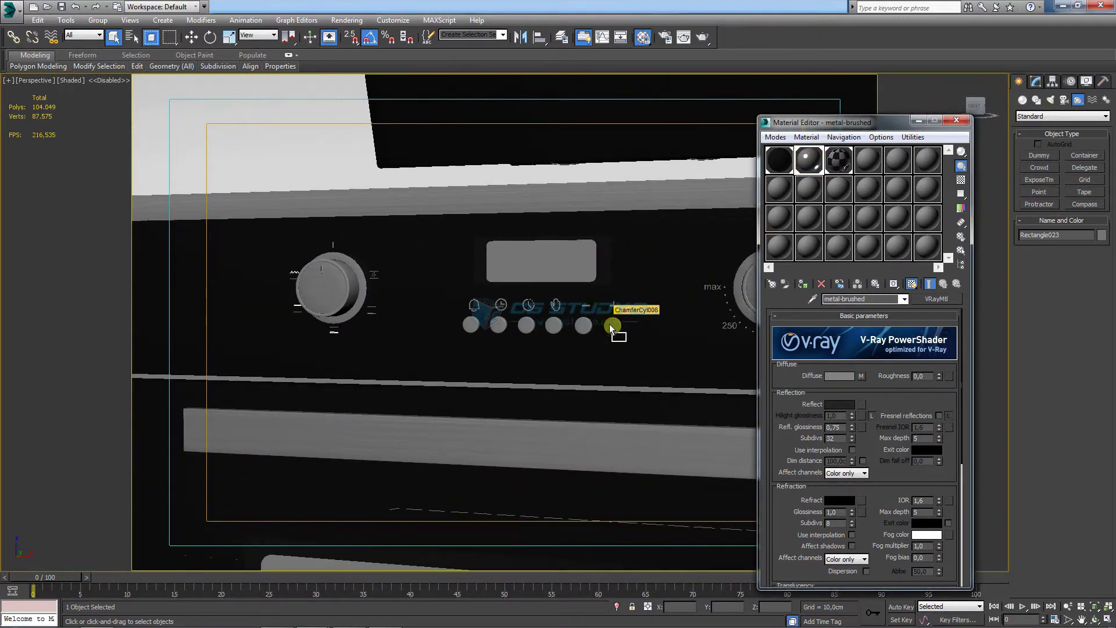
scroll(628, 325, up, 3)
scroll(610, 341, up, 4)
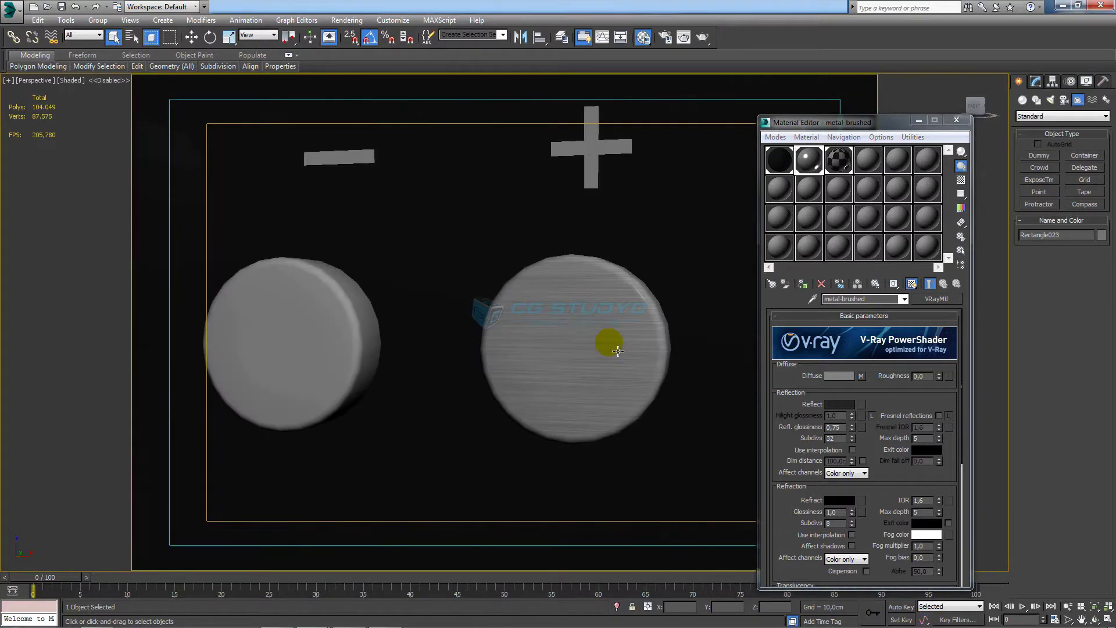
scroll(660, 357, down, 3)
scroll(660, 355, up, 5)
mouse_move(660, 354)
middle_down()
mouse_move(677, 324)
mouse_move(607, 344)
mouse_move(692, 343)
middle_up()
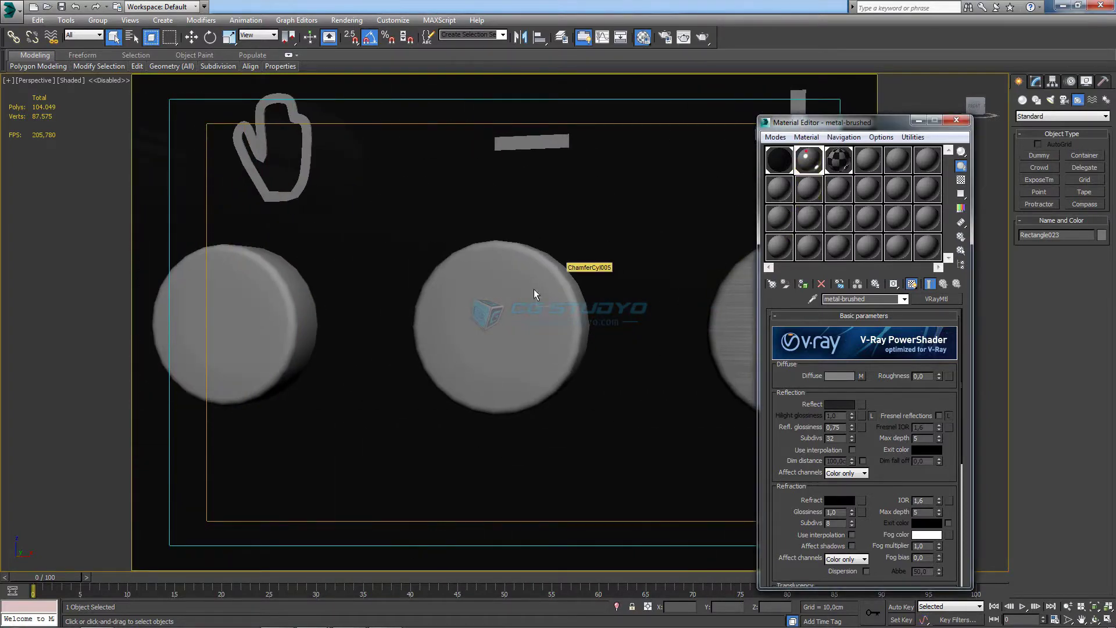
mouse_move(808, 160)
mouse_down()
mouse_move(530, 291)
mouse_move(780, 182)
mouse_move(250, 307)
mouse_up()
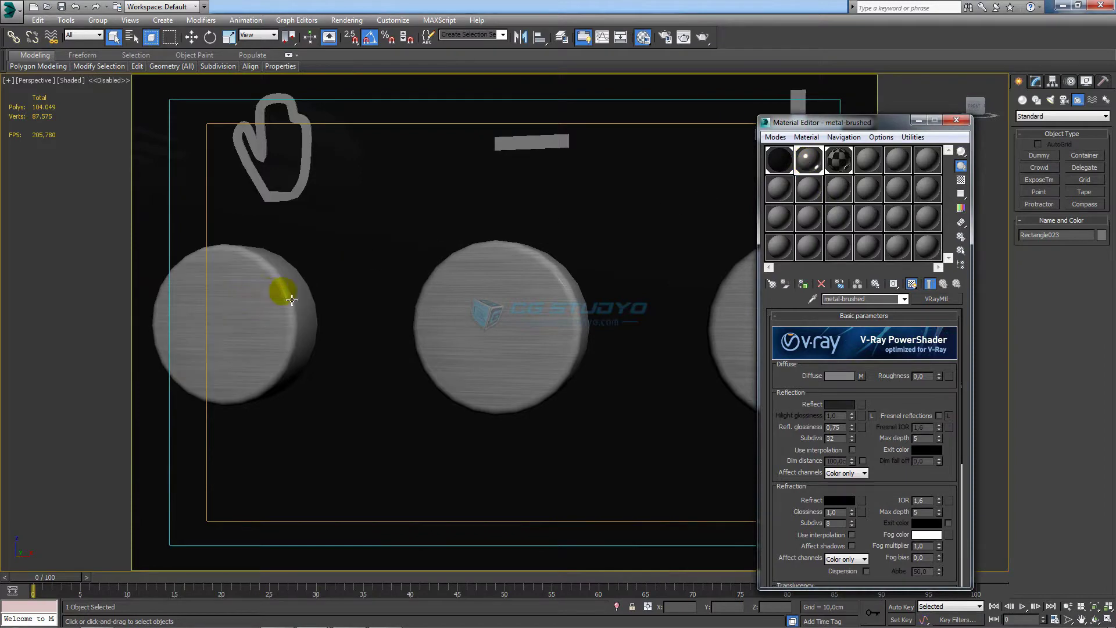
scroll(279, 292, down, 3)
scroll(401, 289, down, 2)
drag(808, 160, 448, 298)
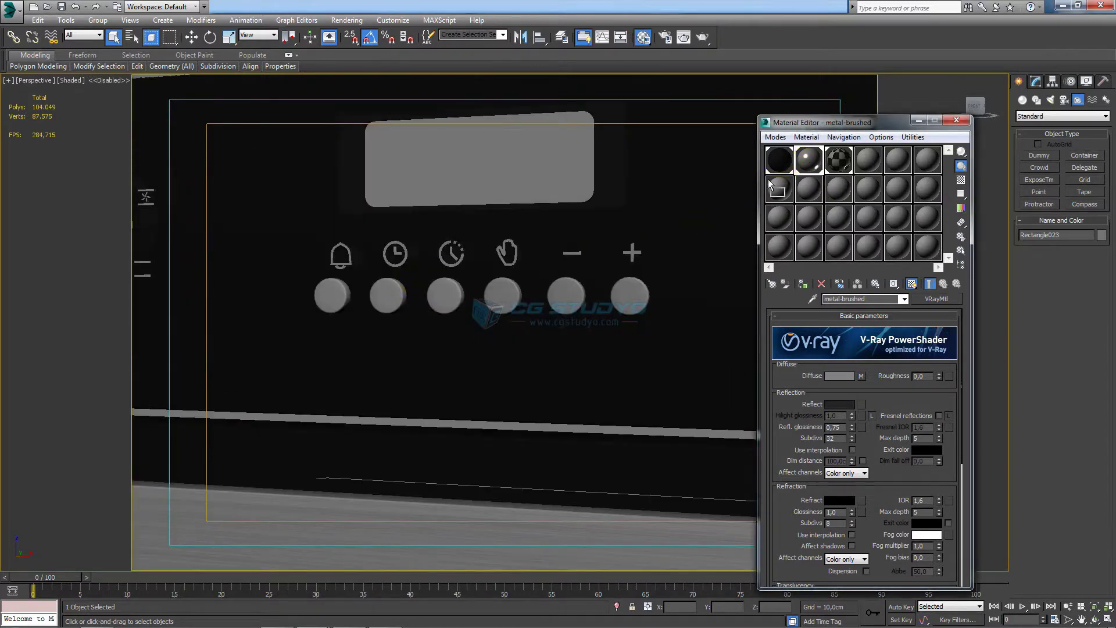
mouse_move(811, 160)
mouse_down()
mouse_move(384, 296)
mouse_move(320, 287)
mouse_up()
Apply the metal-brushed material to the cooktop knobs, including the upper and lower knobs.
middle_drag(320, 287, 151, 287)
scroll(337, 326, down, 3)
scroll(337, 325, up, 5)
scroll(338, 326, down, 3)
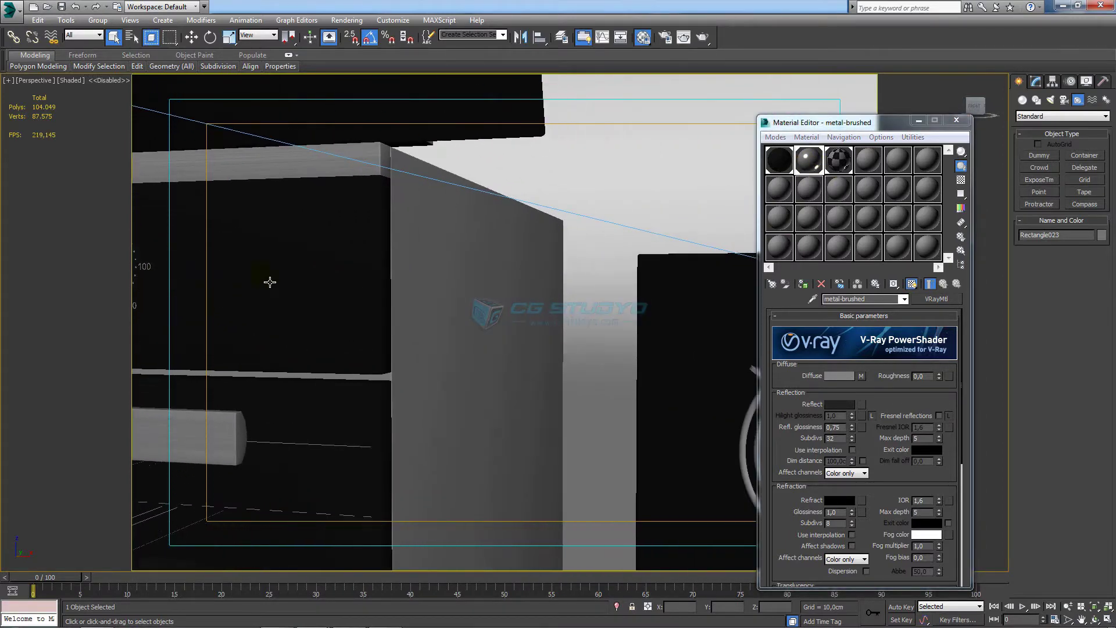
middle_drag(269, 281, 145, 282)
middle_drag(407, 291, 261, 280)
scroll(518, 335, up, 4)
scroll(518, 334, up, 2)
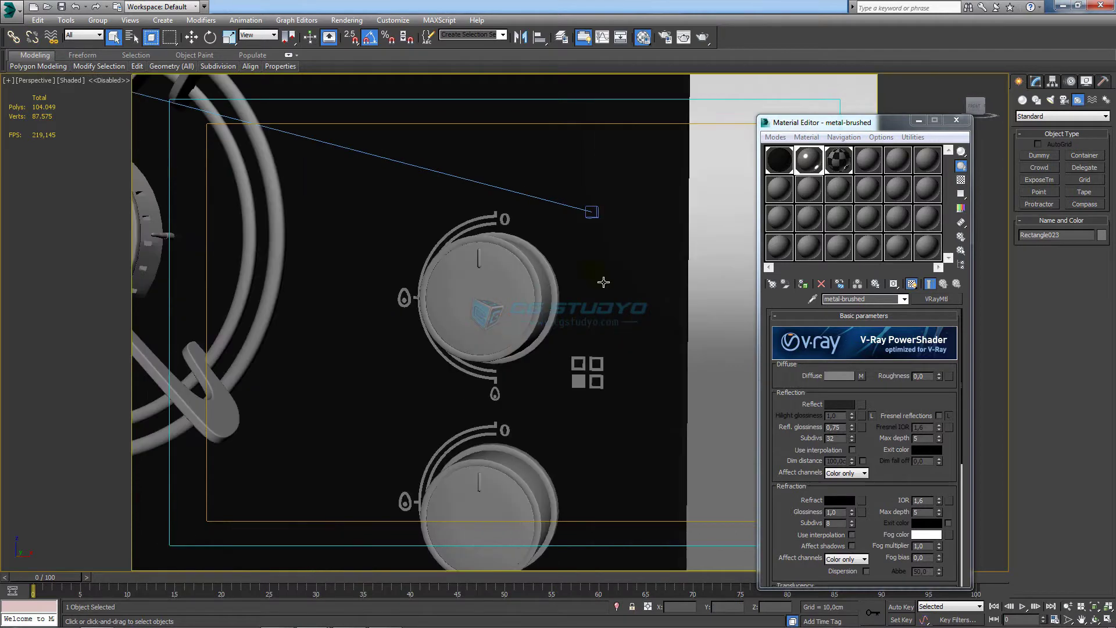
drag(808, 160, 585, 353)
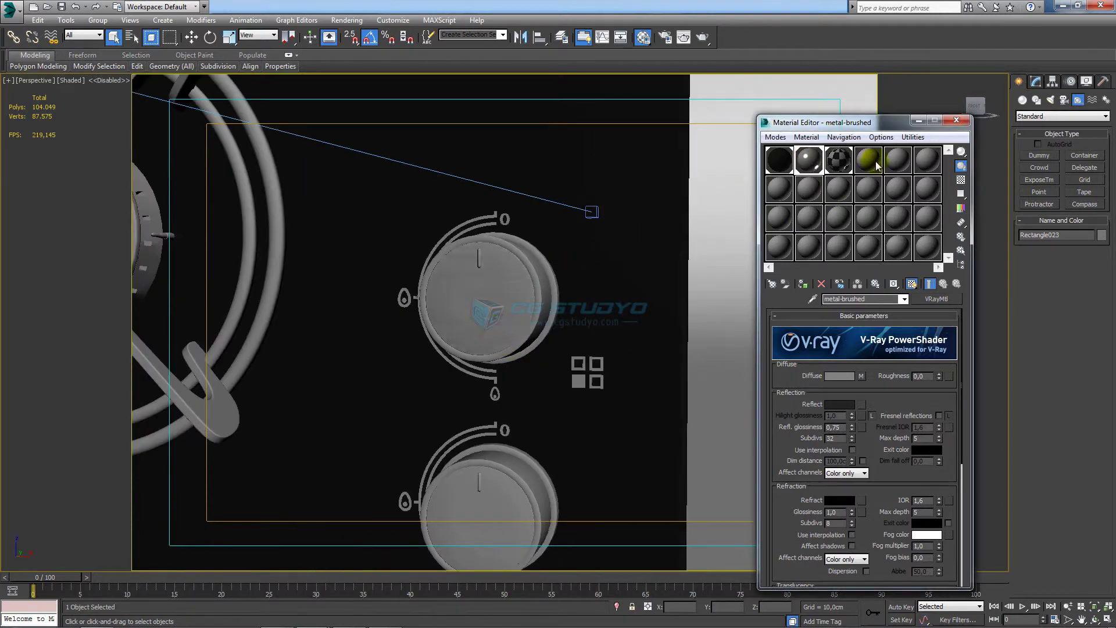
mouse_move(808, 160)
mouse_down()
mouse_move(558, 301)
mouse_move(508, 494)
mouse_up()
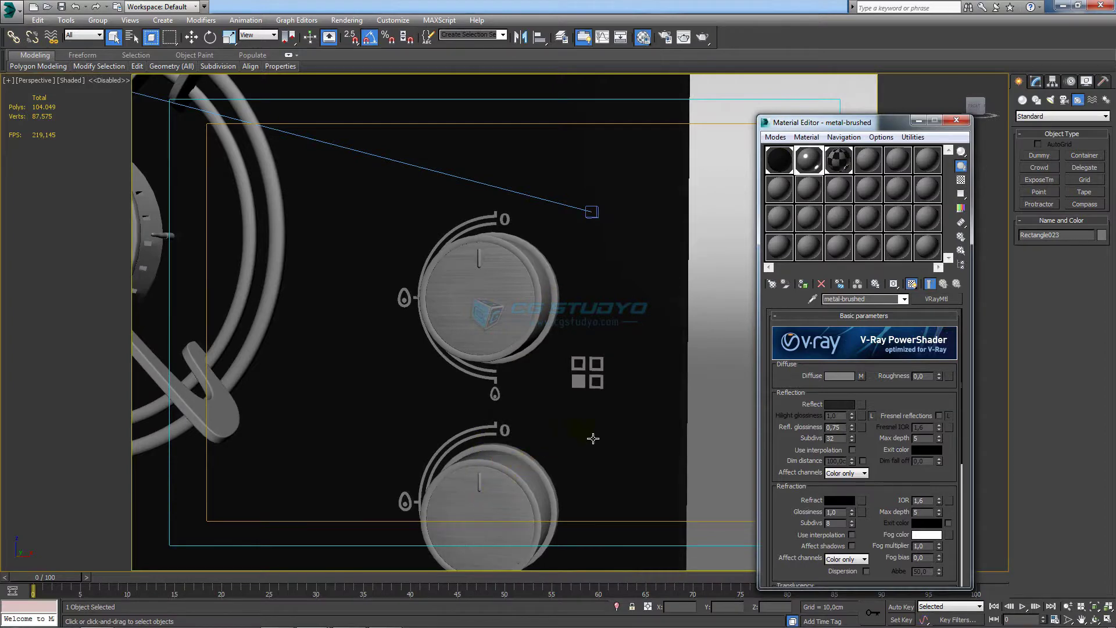
middle_drag(590, 441, 614, 314)
drag(786, 210, 523, 386)
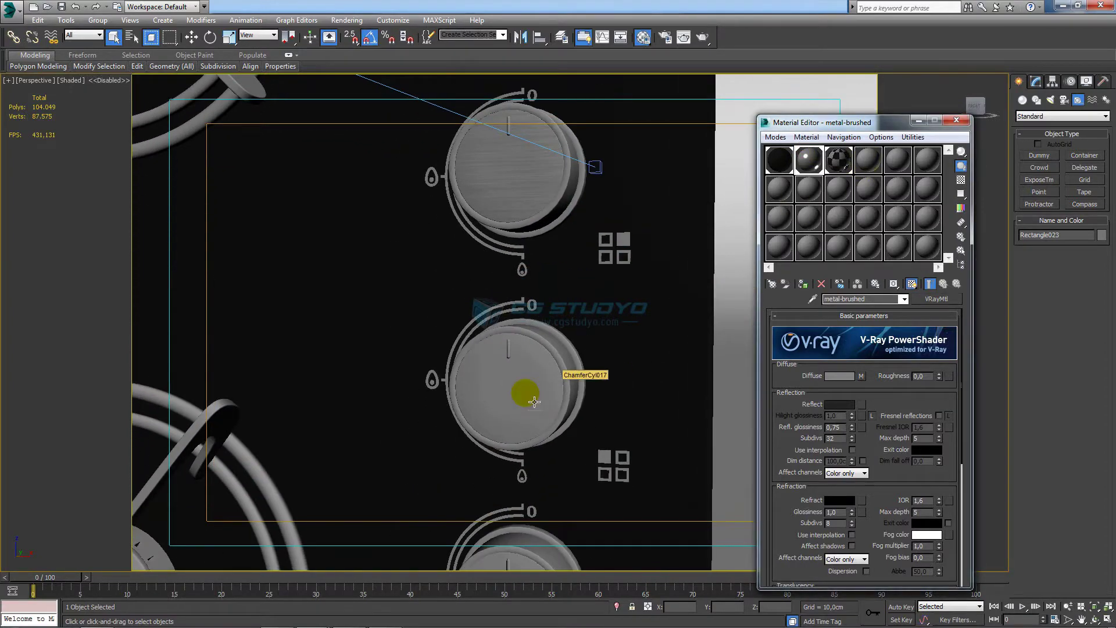
Apply the metal-brushed material to the oven's side panel.
middle_drag(523, 387, 511, 418)
scroll(568, 214, down, 5)
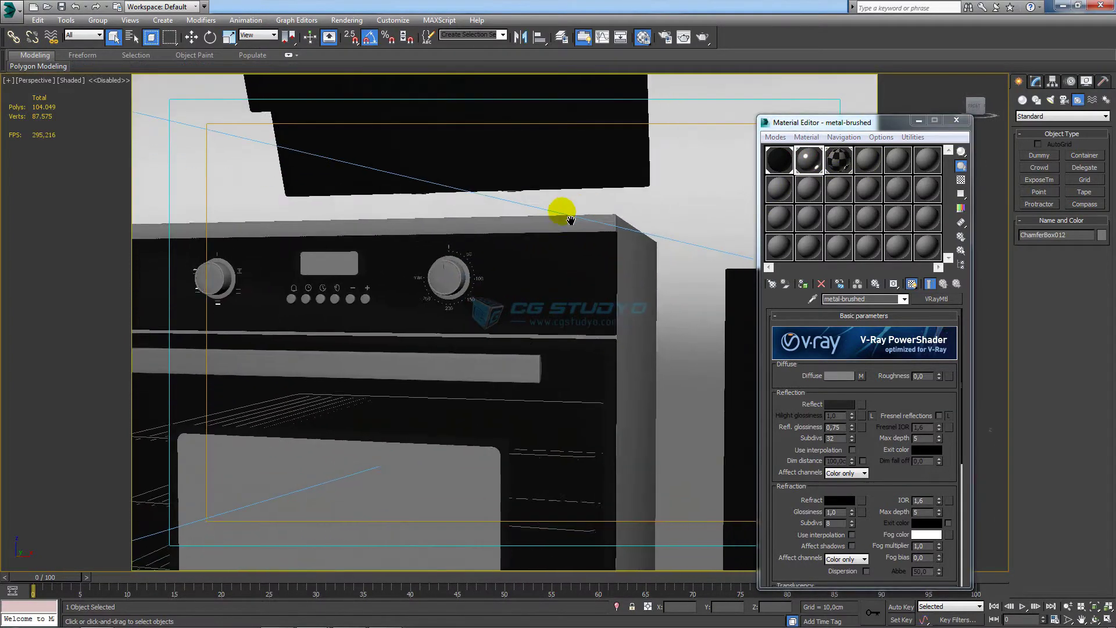
scroll(568, 215, up, 2)
click(562, 160)
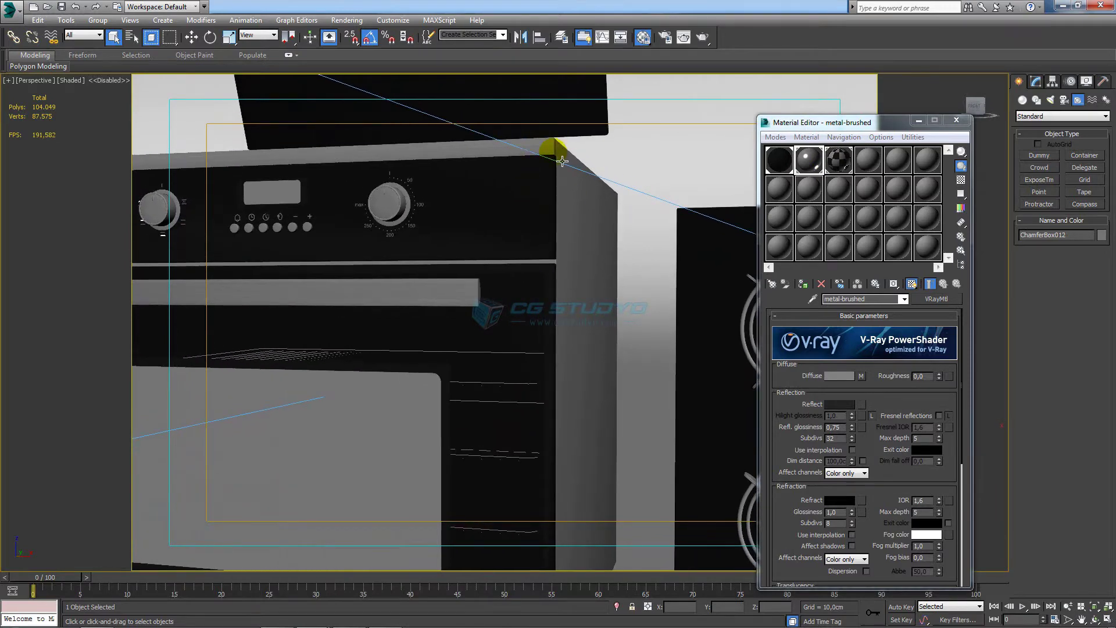
drag(807, 171, 572, 157)
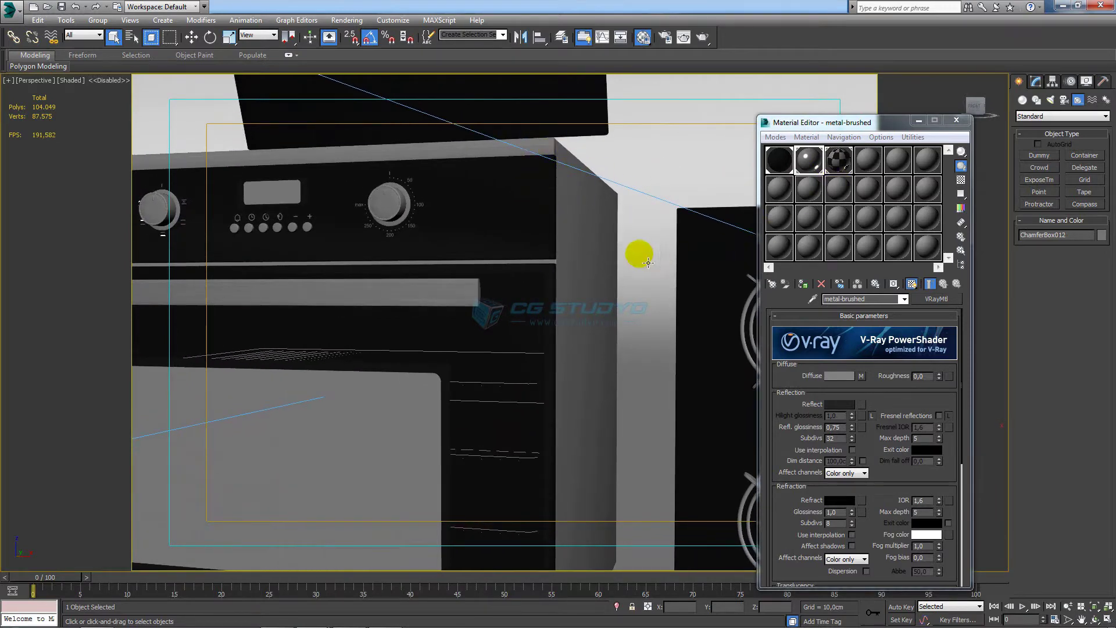
scroll(551, 336, down, 3)
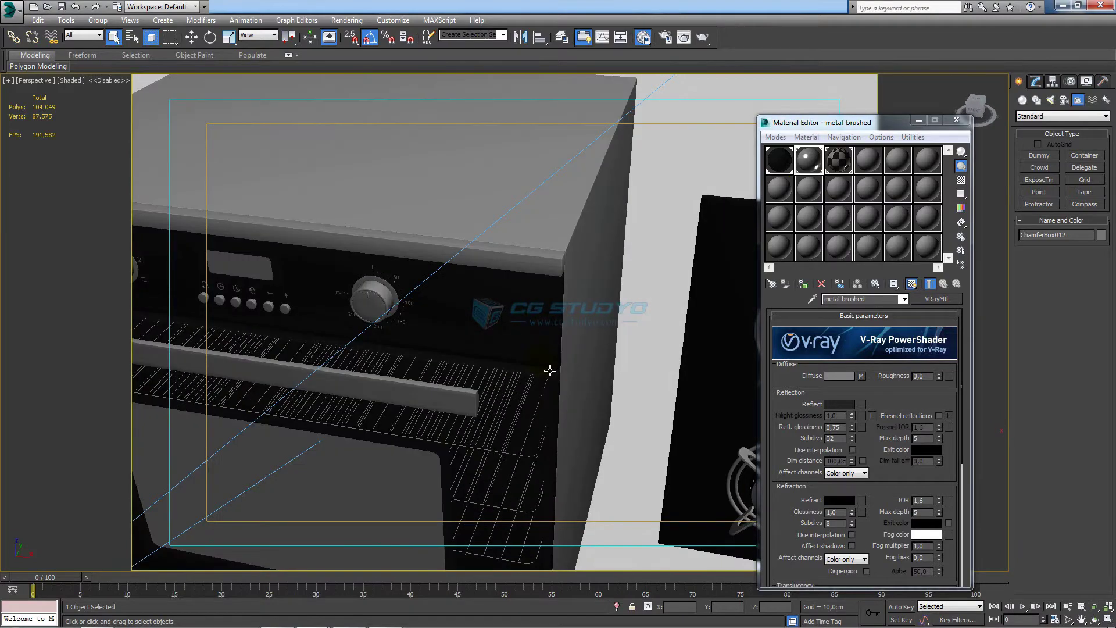
mouse_move(549, 368)
alt+middle_down()
mouse_move(636, 367)
mouse_move(606, 393)
alt+middle_up()
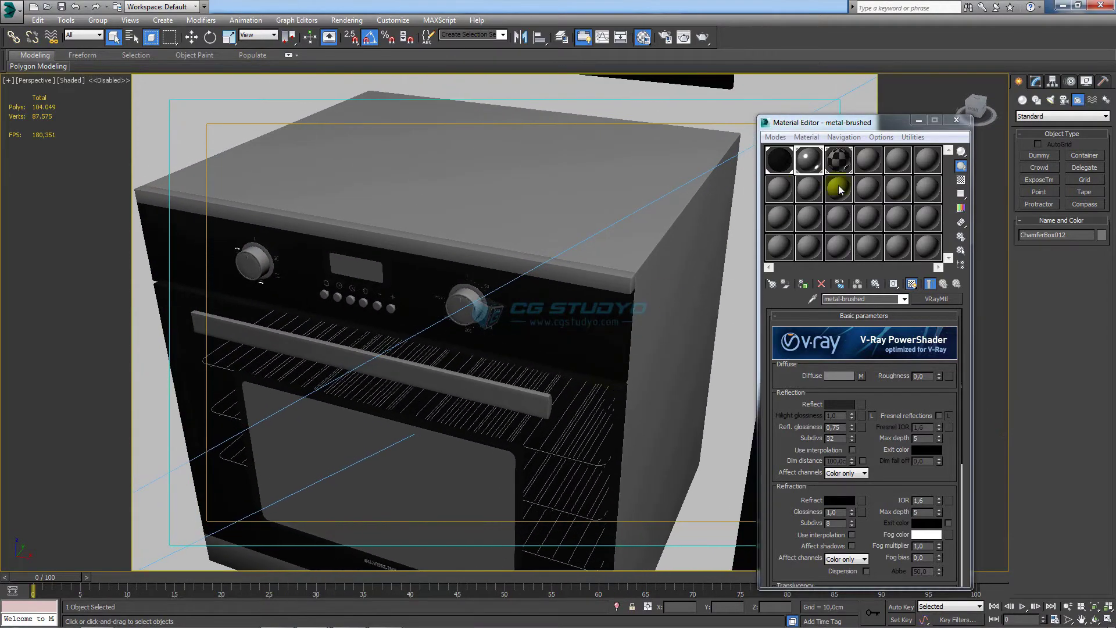
Make an empty slot a VRayMtl named siyahmetalik.
click(869, 160)
text(si)
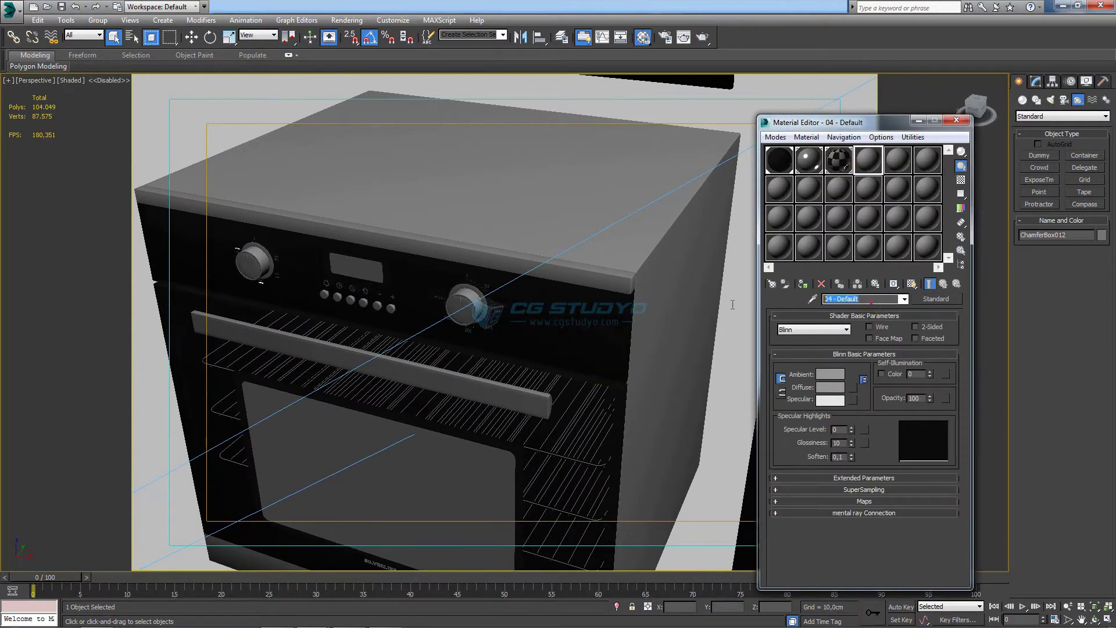
click(728, 300)
click(957, 299)
double_click(481, 471)
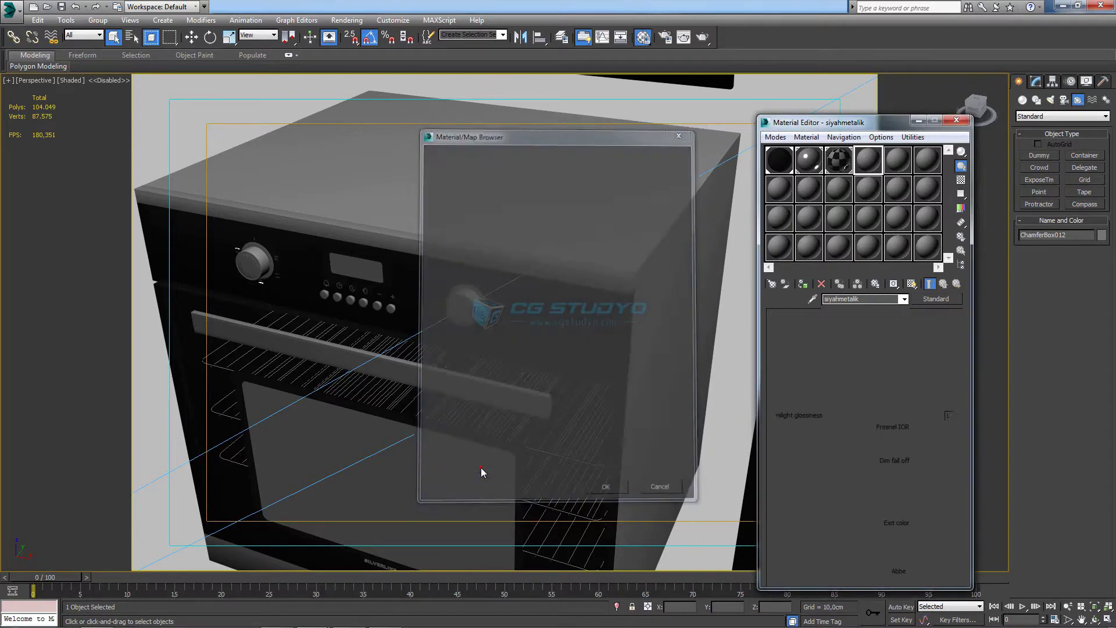
Give siyahmetalik Diffuse RGB 23, Reflect RGB 29 and 0.75 reflection glossiness.
click(828, 378)
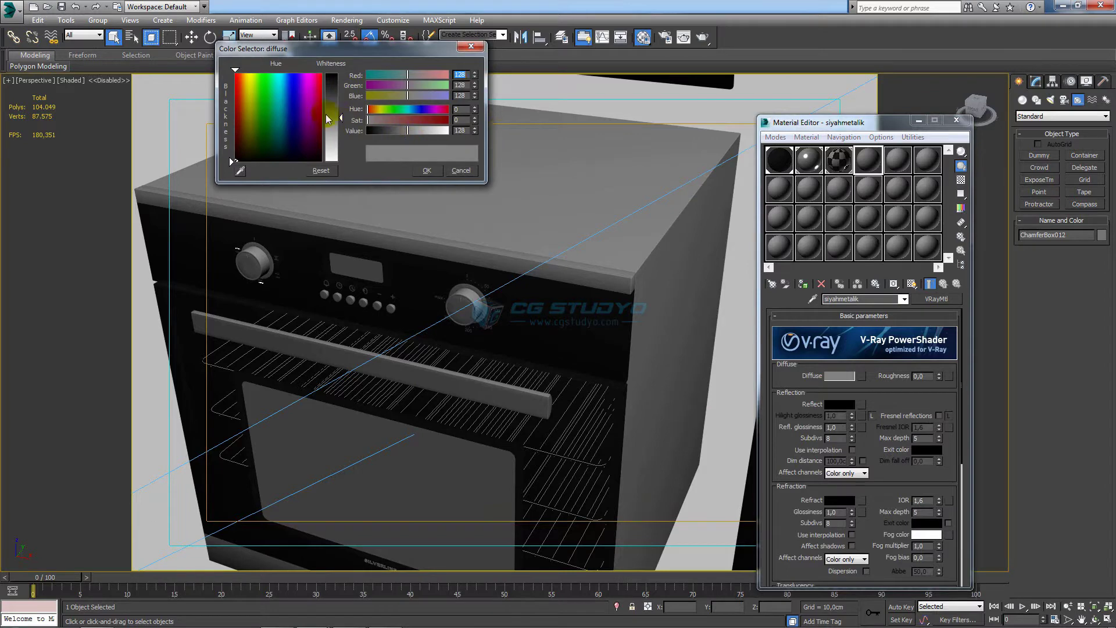
drag(341, 118, 341, 79)
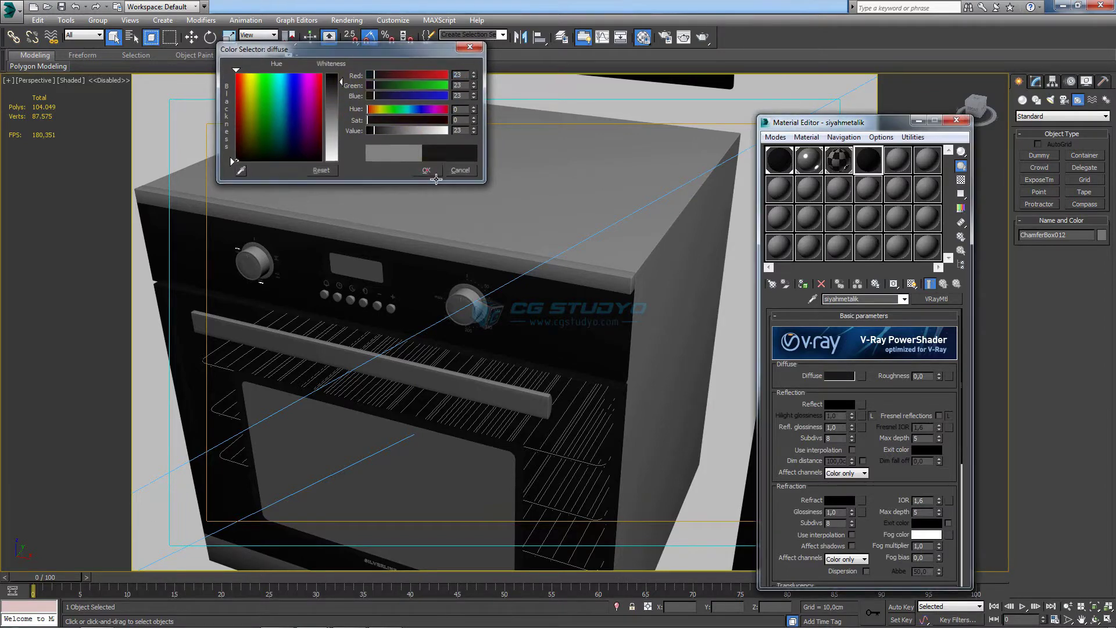
click(427, 171)
click(829, 405)
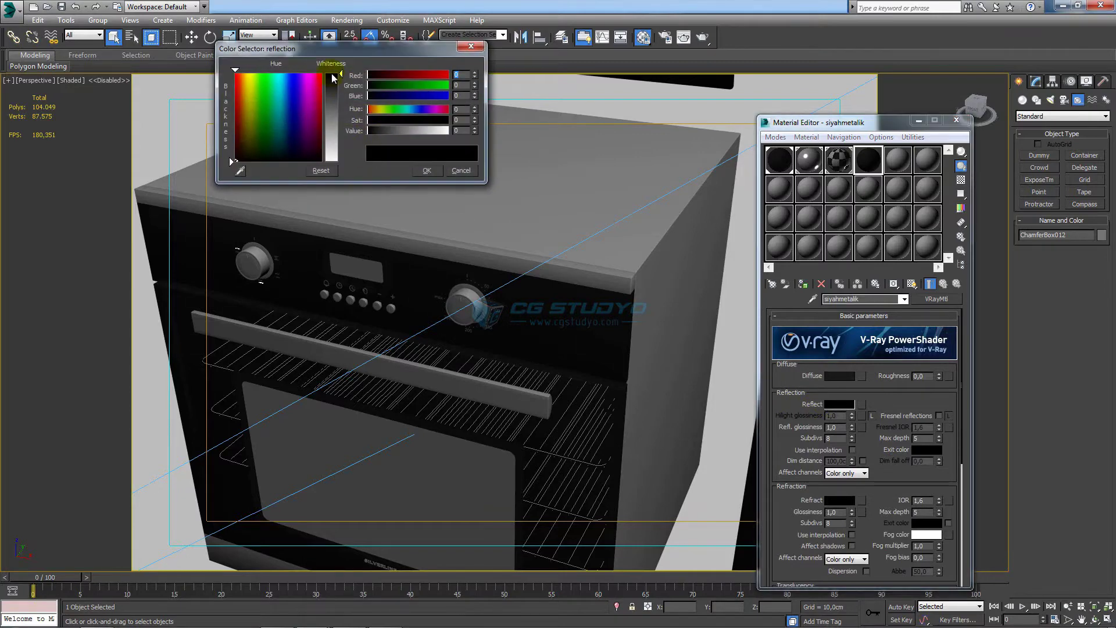
drag(475, 133, 478, 131)
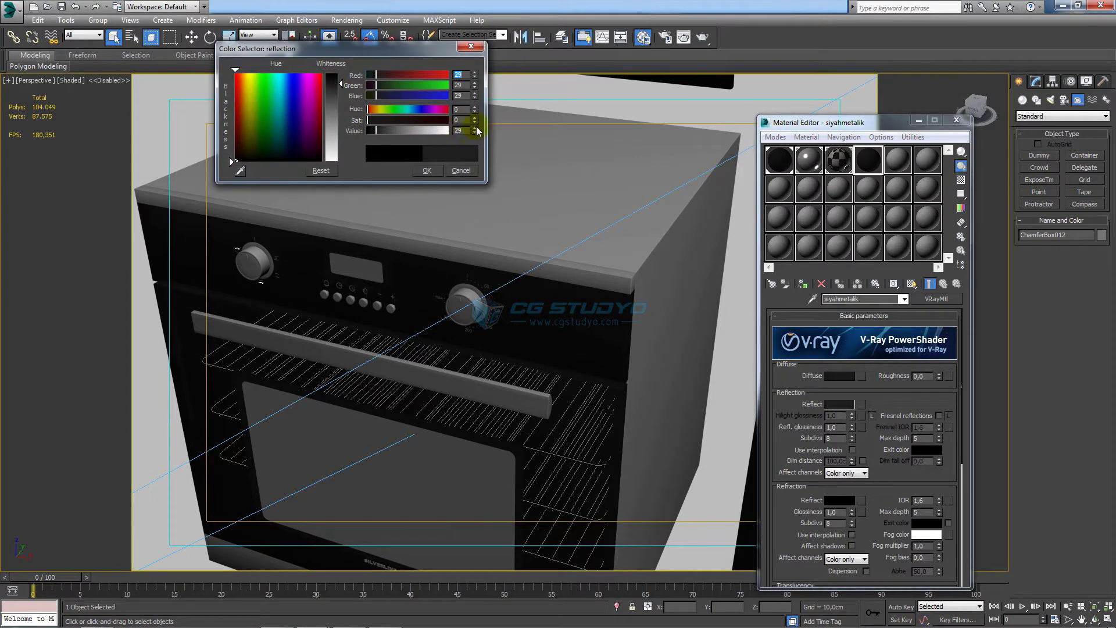
click(427, 170)
text(0,75)
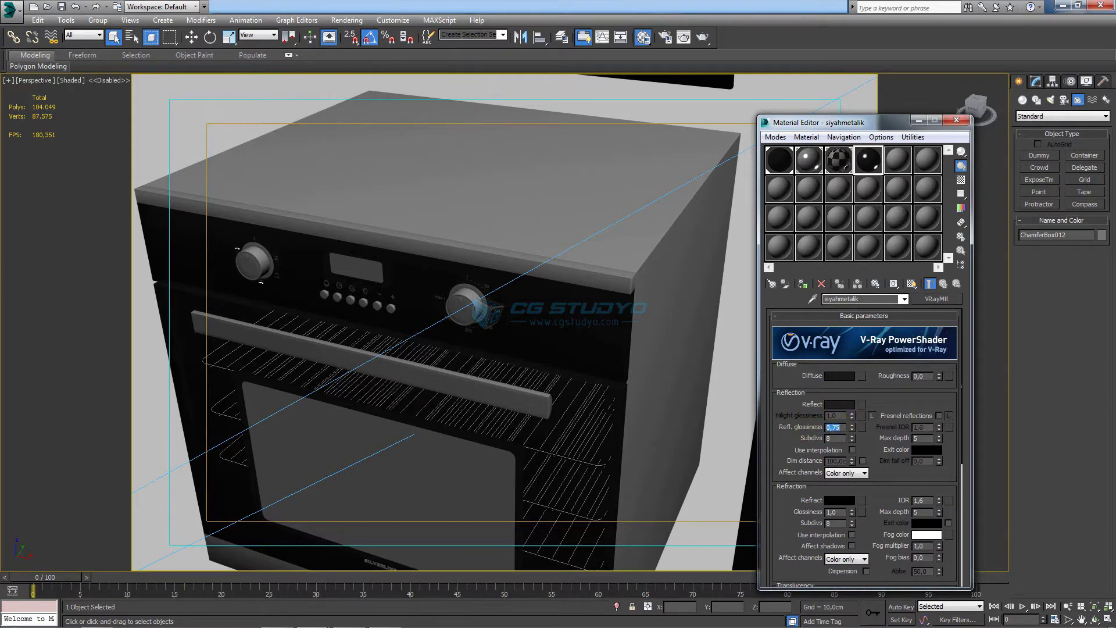
click(872, 174)
Add a Noise map of size 0.5 to siyahmetalik's Bump channel at strength 30.
double_click(871, 165)
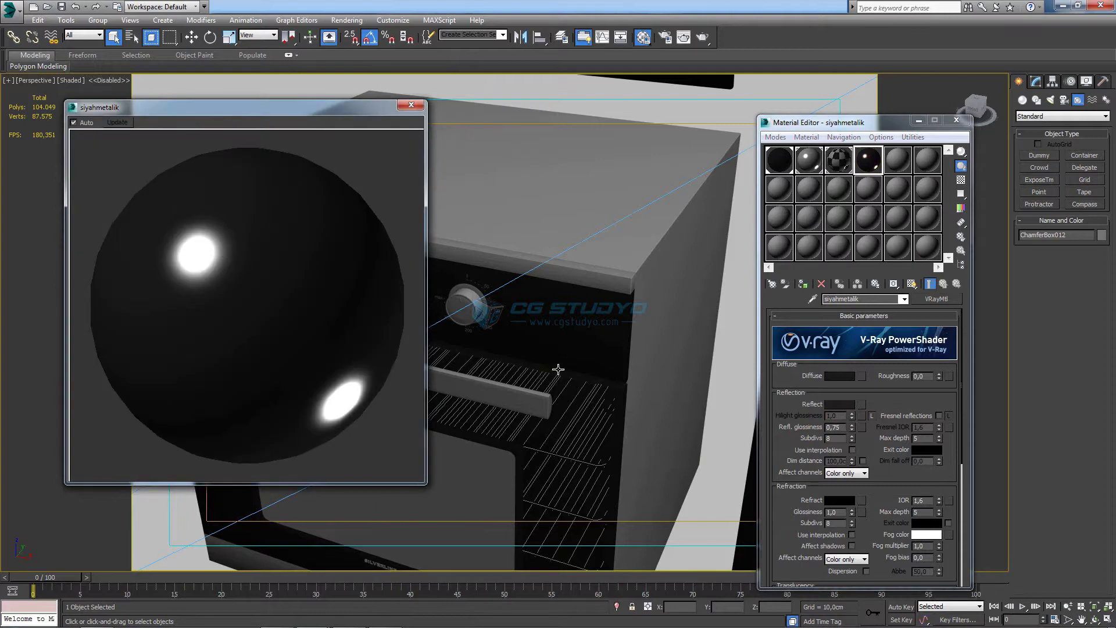
drag(427, 486, 477, 533)
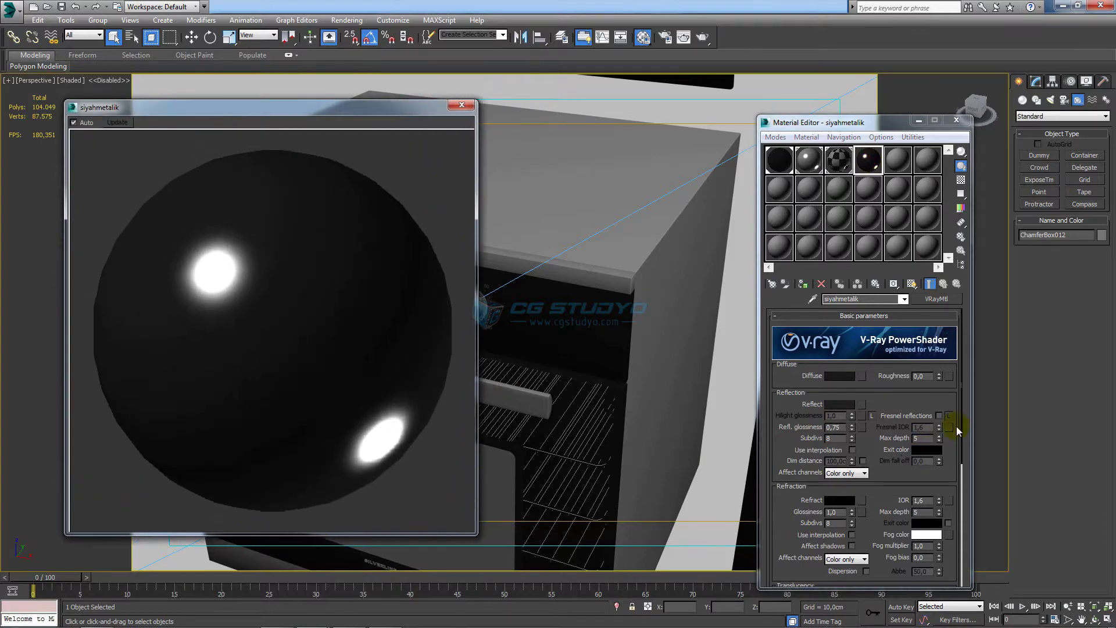
drag(963, 440, 963, 592)
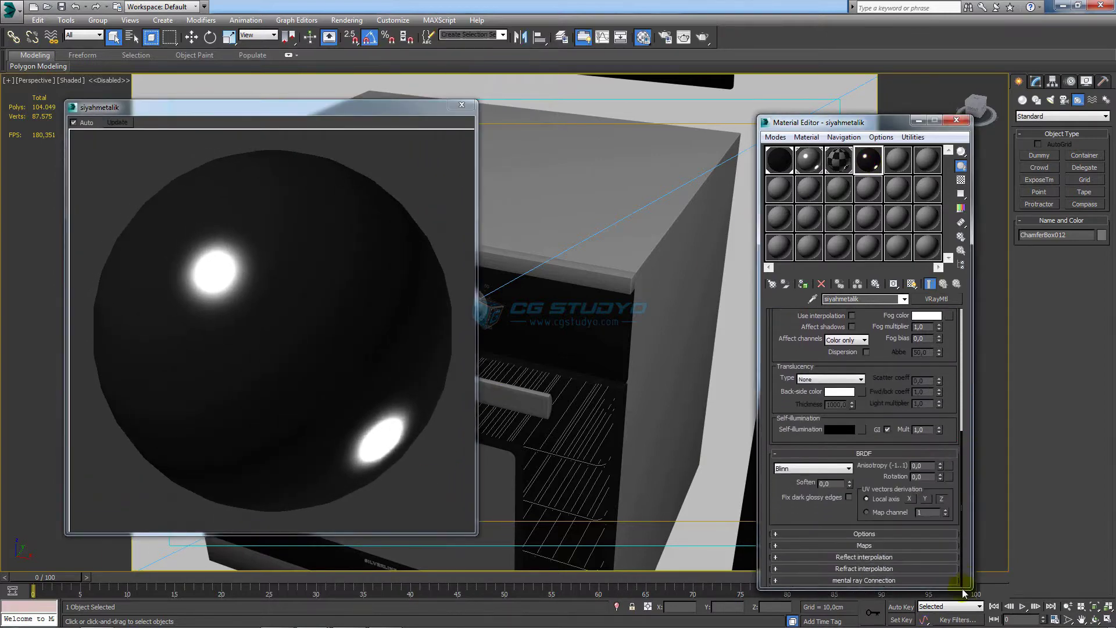
click(885, 545)
click(893, 543)
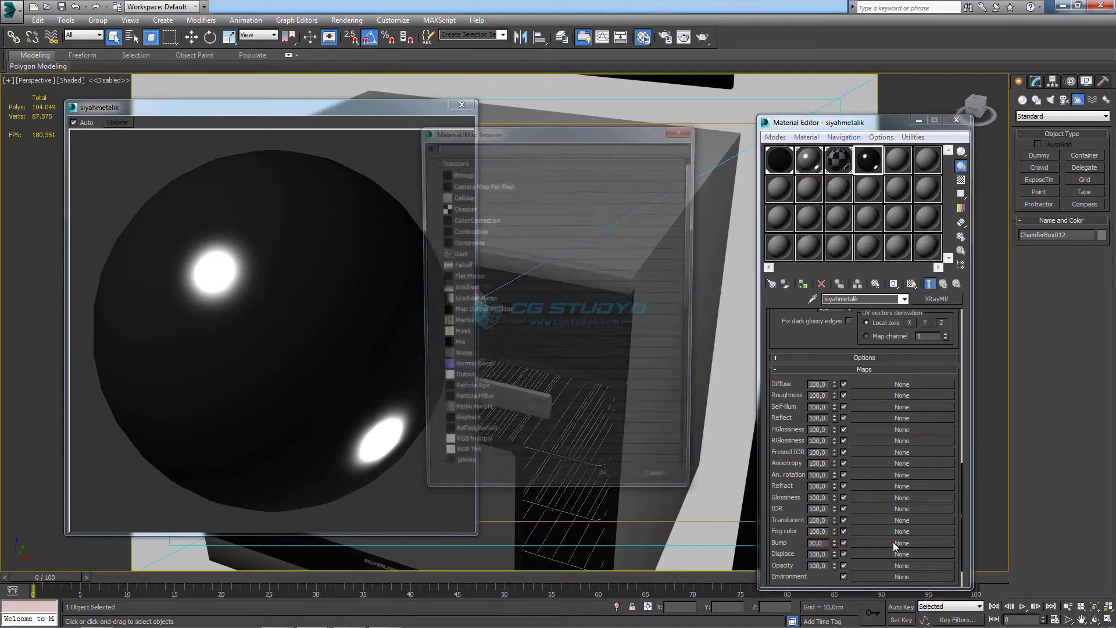
click(483, 360)
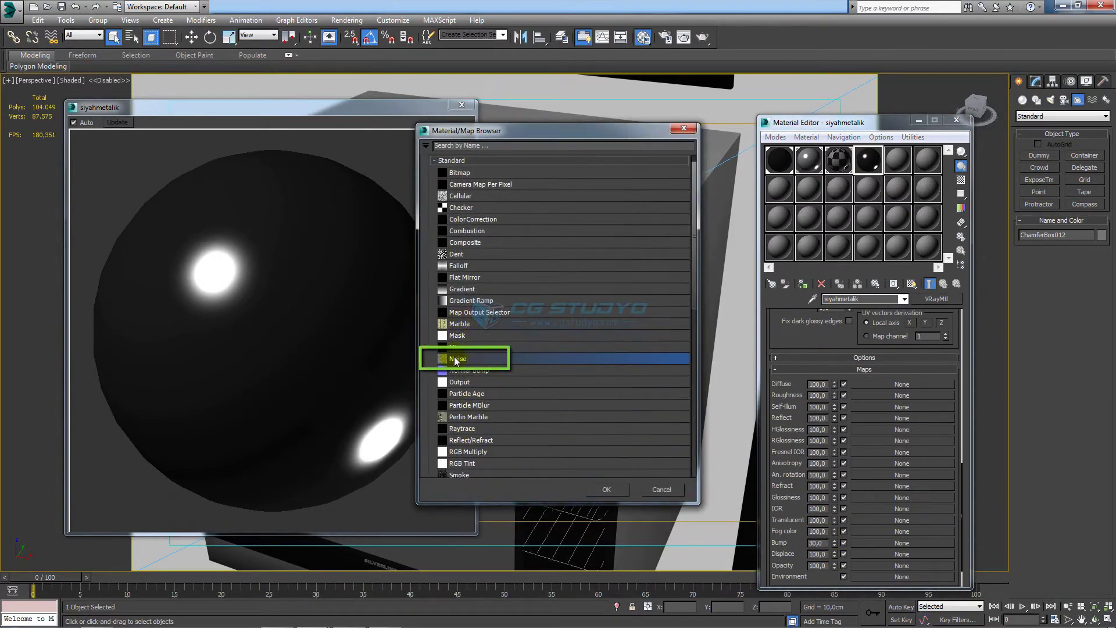
double_click(456, 360)
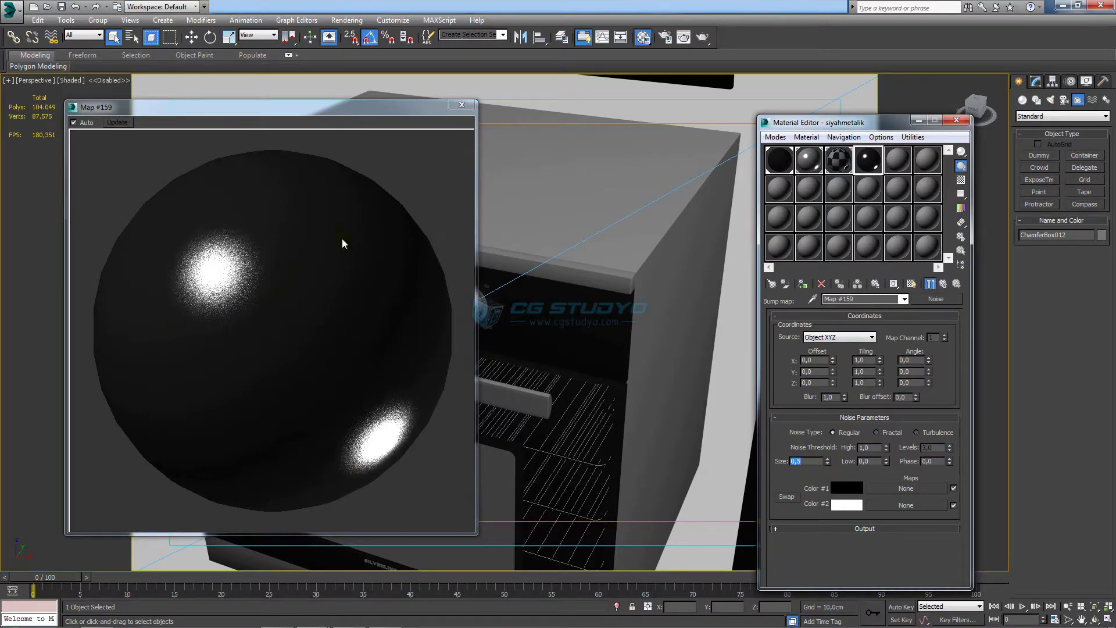
click(462, 105)
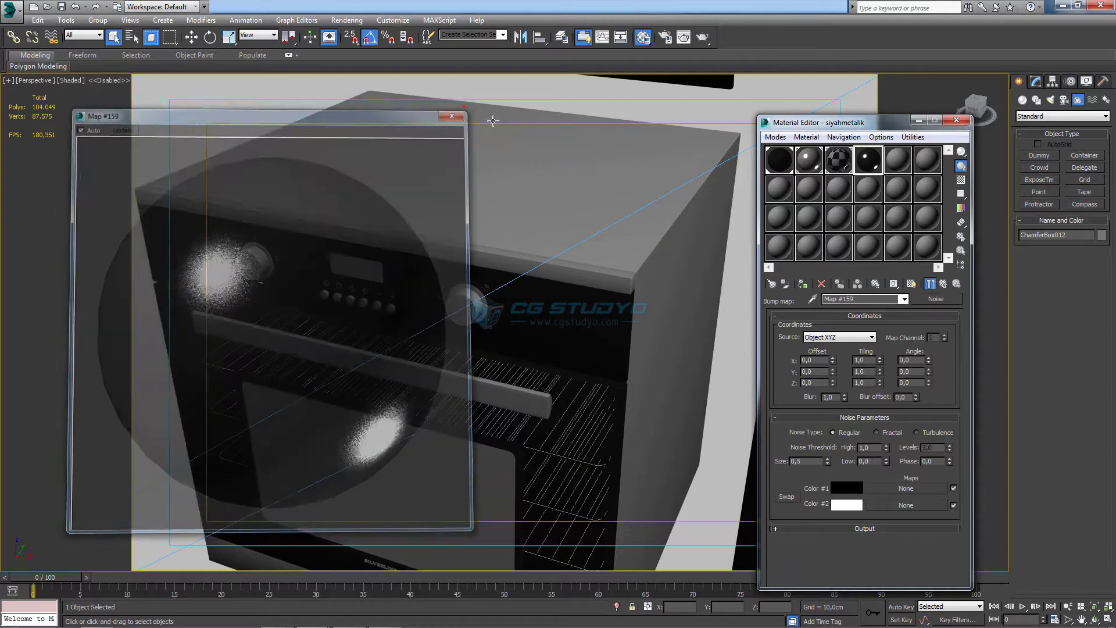
click(944, 285)
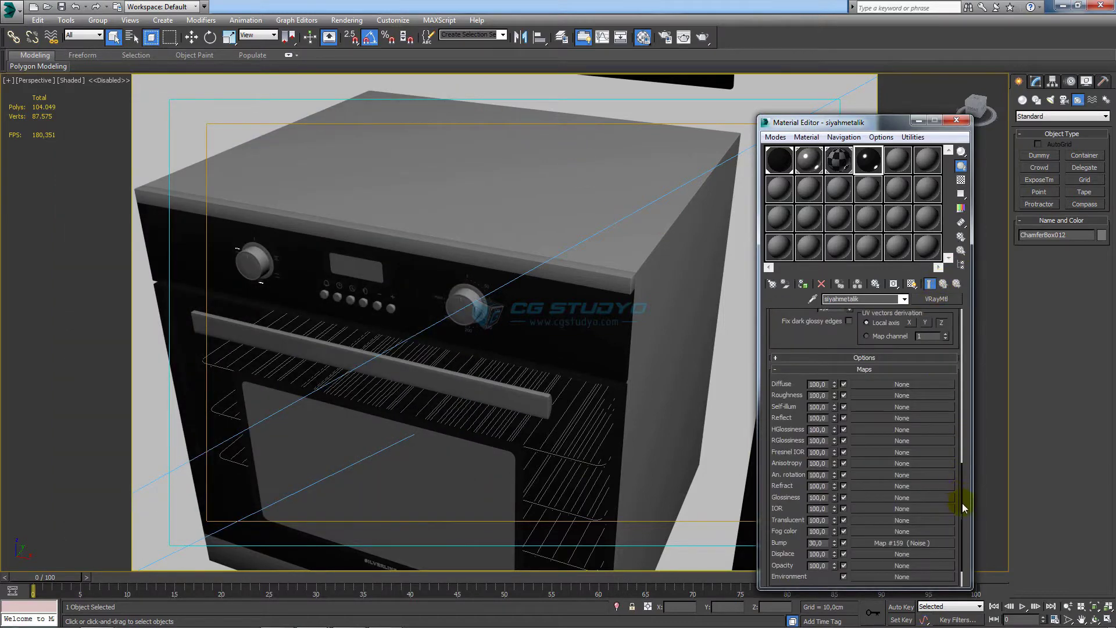
Apply siyahmetalik to the oven body and the hood panel.
drag(962, 504, 972, 320)
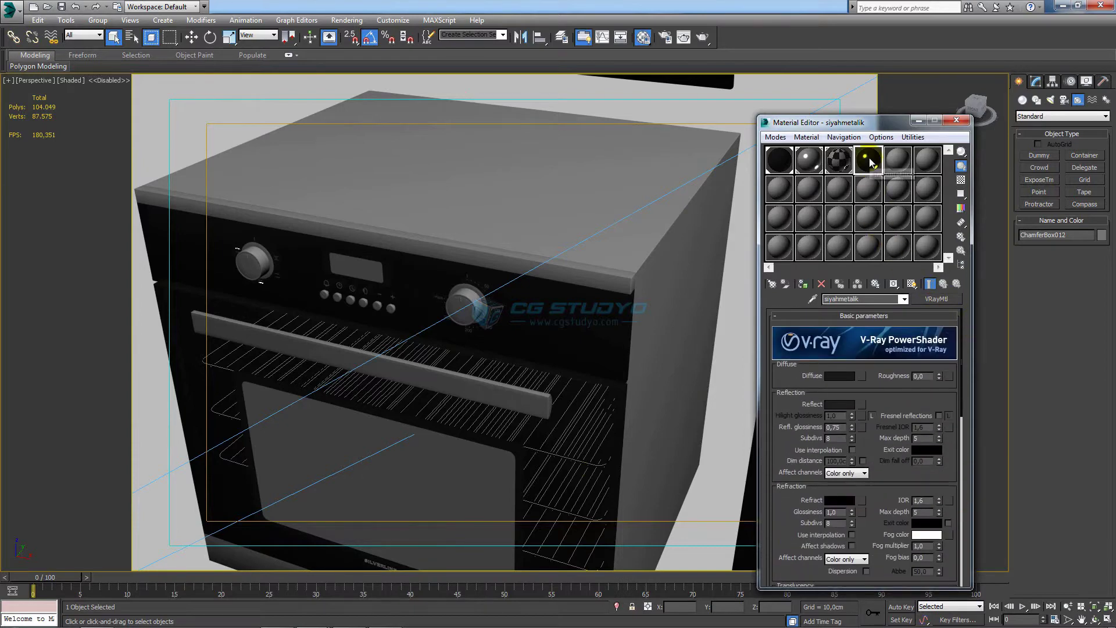
drag(875, 215, 591, 187)
scroll(489, 211, down, 3)
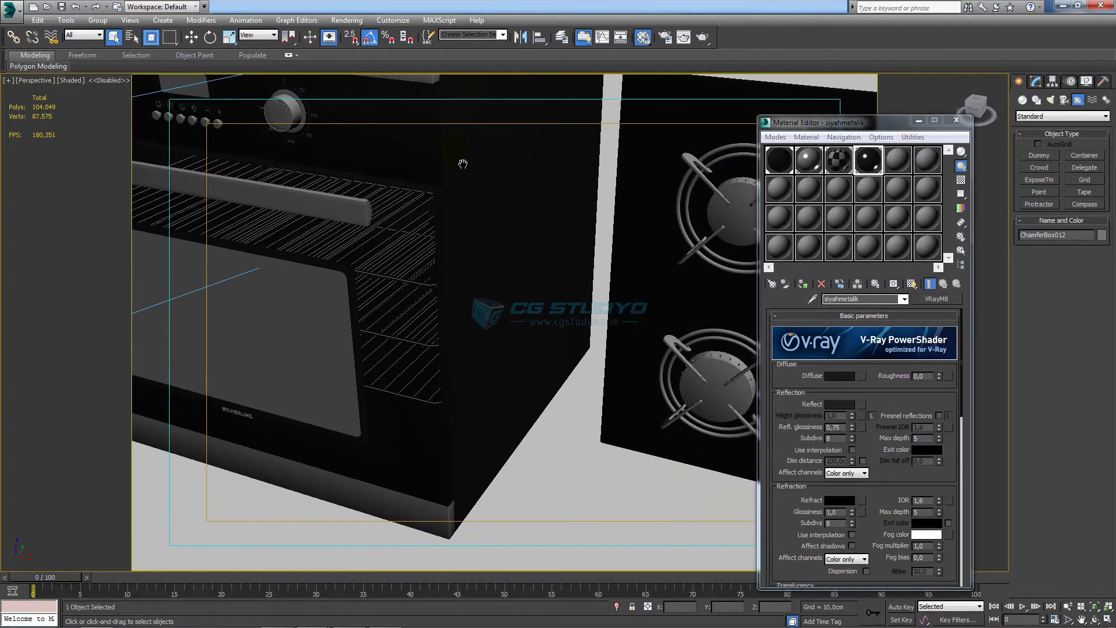
scroll(442, 353, down, 3)
scroll(494, 222, up, 5)
middle_drag(536, 493, 538, 496)
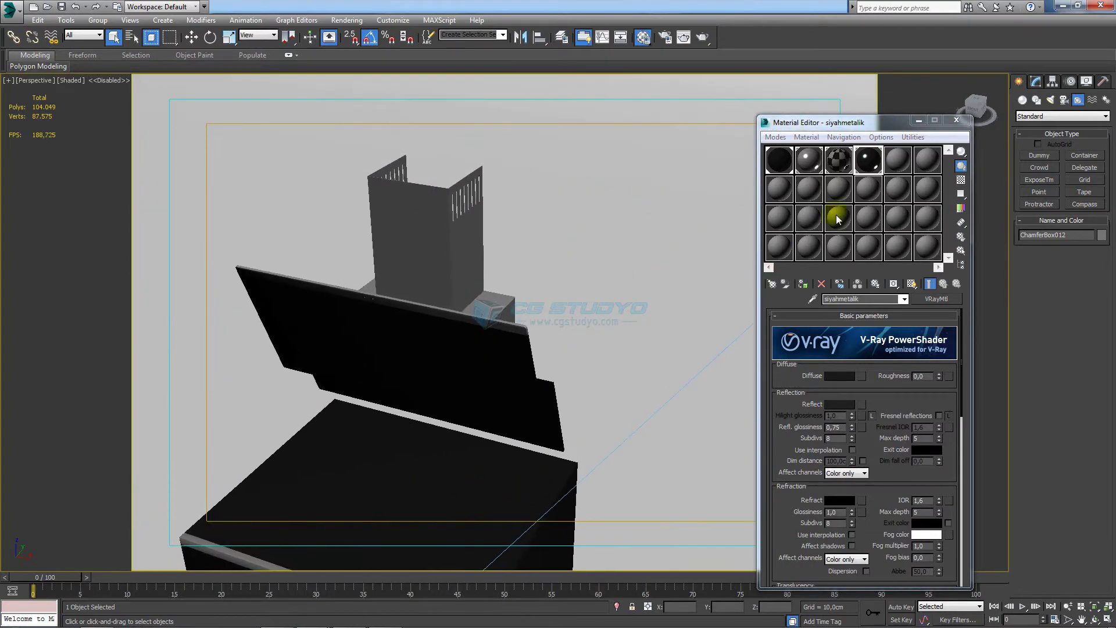
drag(869, 160, 471, 267)
Apply the siyahmetalik black metal material to the box under the hood.
scroll(471, 267, down, 2)
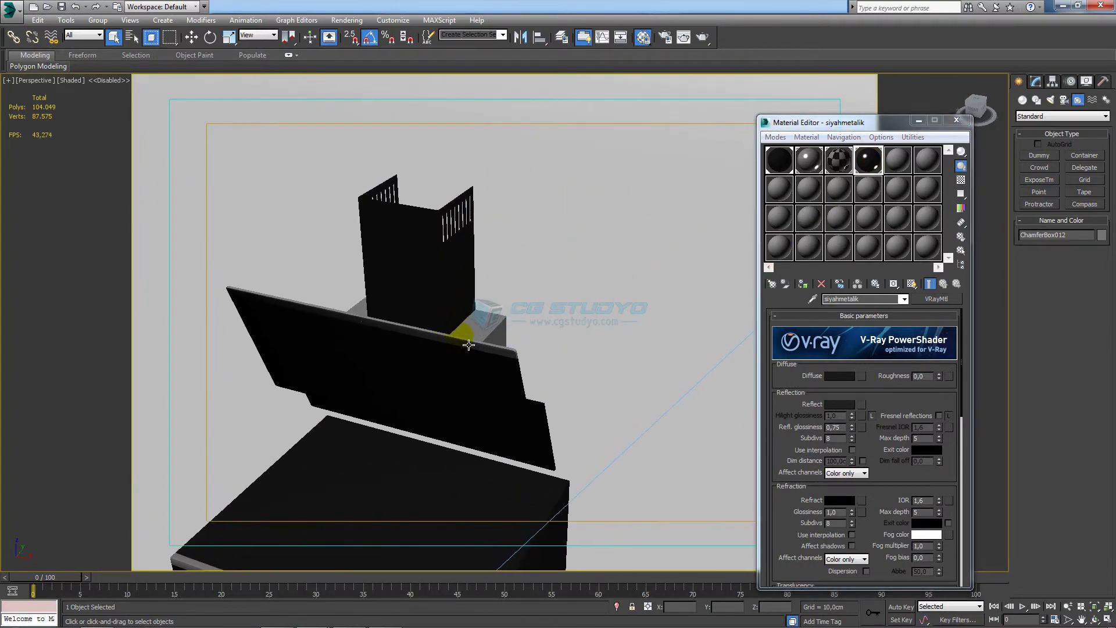
scroll(469, 351, down, 3)
mouse_move(472, 414)
alt+middle_down()
mouse_move(568, 404)
mouse_move(560, 409)
mouse_move(568, 394)
alt+middle_up()
scroll(531, 402, up, 3)
scroll(531, 403, up, 4)
scroll(531, 404, down, 2)
drag(868, 160, 618, 353)
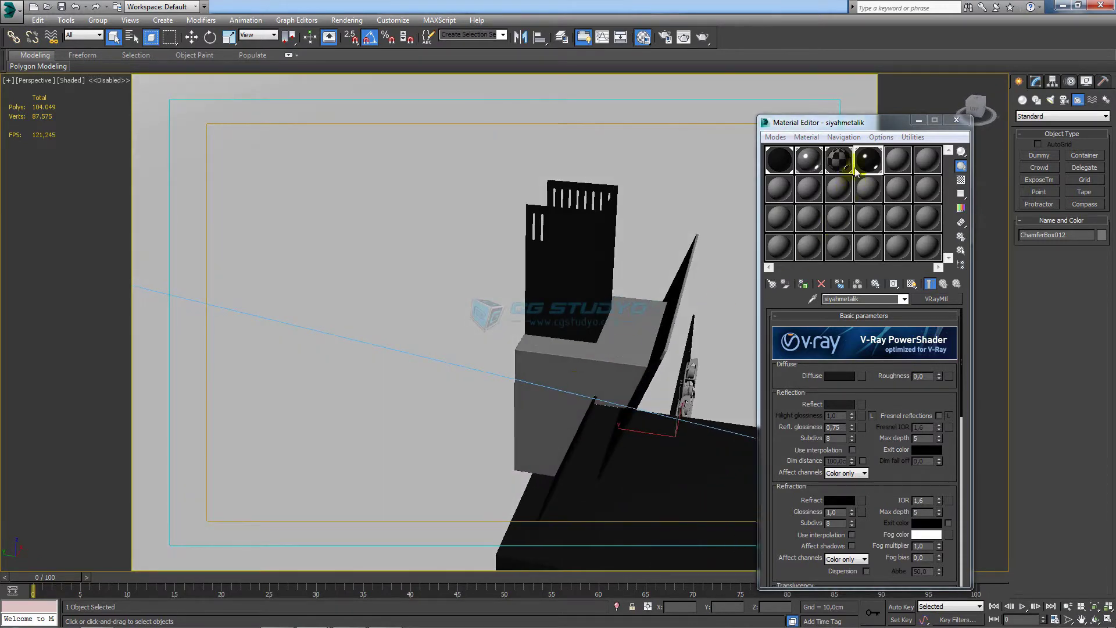
Orbit to the oven front to see its display, buttons and knobs.
alt+middle_drag(599, 424, 473, 388)
alt+middle_drag(577, 420, 491, 406)
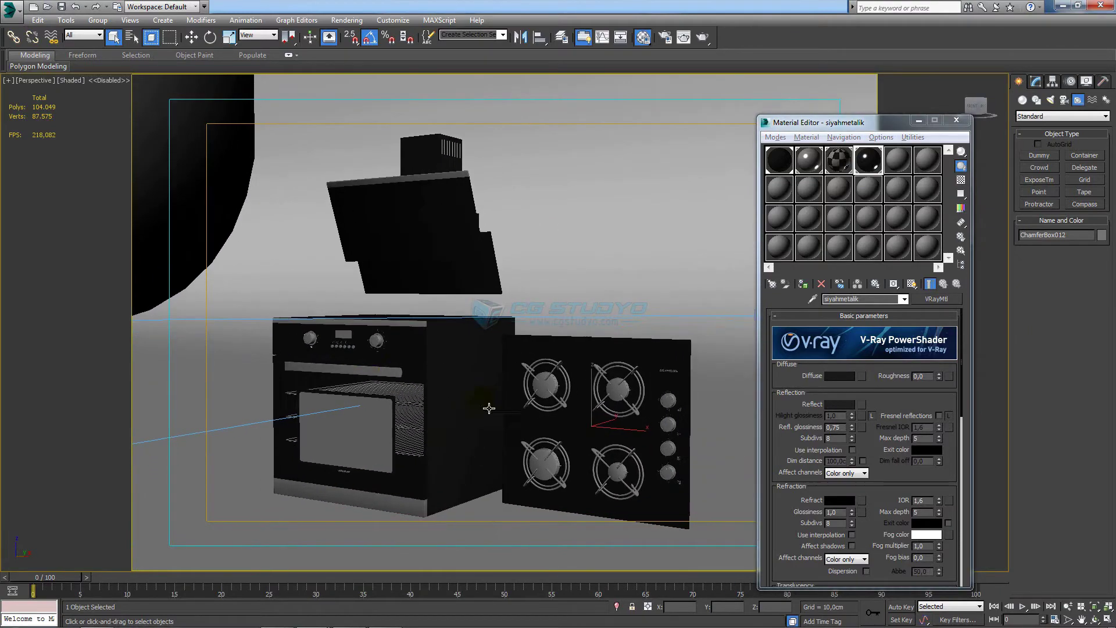
scroll(361, 374, up, 2)
scroll(366, 378, down, 2)
scroll(402, 379, up, 1)
alt+middle_drag(401, 379, 447, 240)
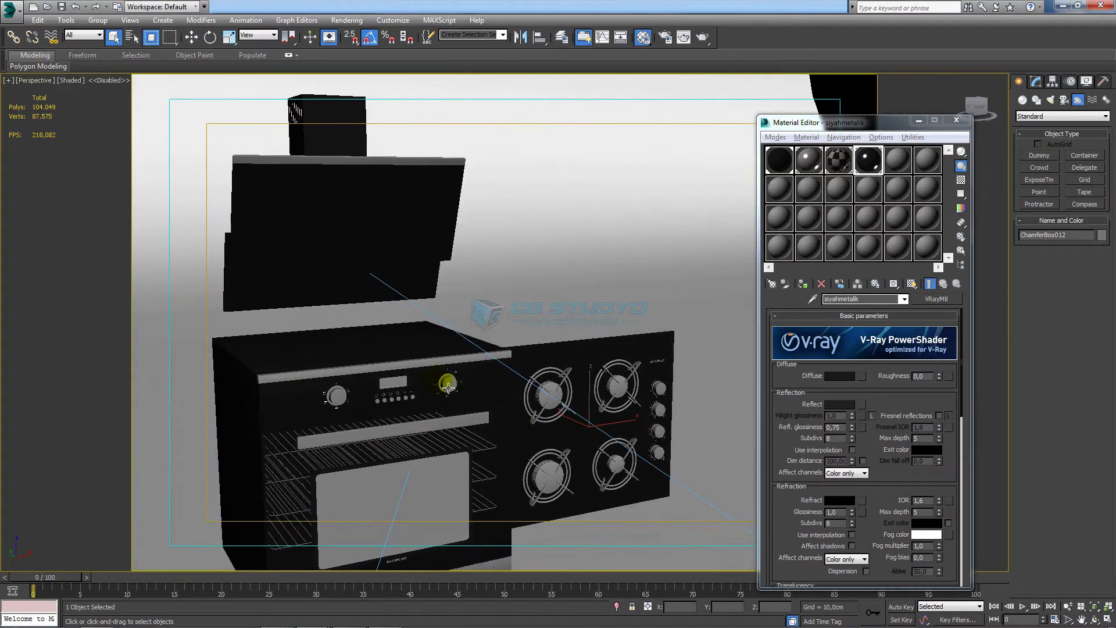
scroll(434, 242, up, 1)
scroll(383, 250, up, 3)
scroll(371, 254, up, 1)
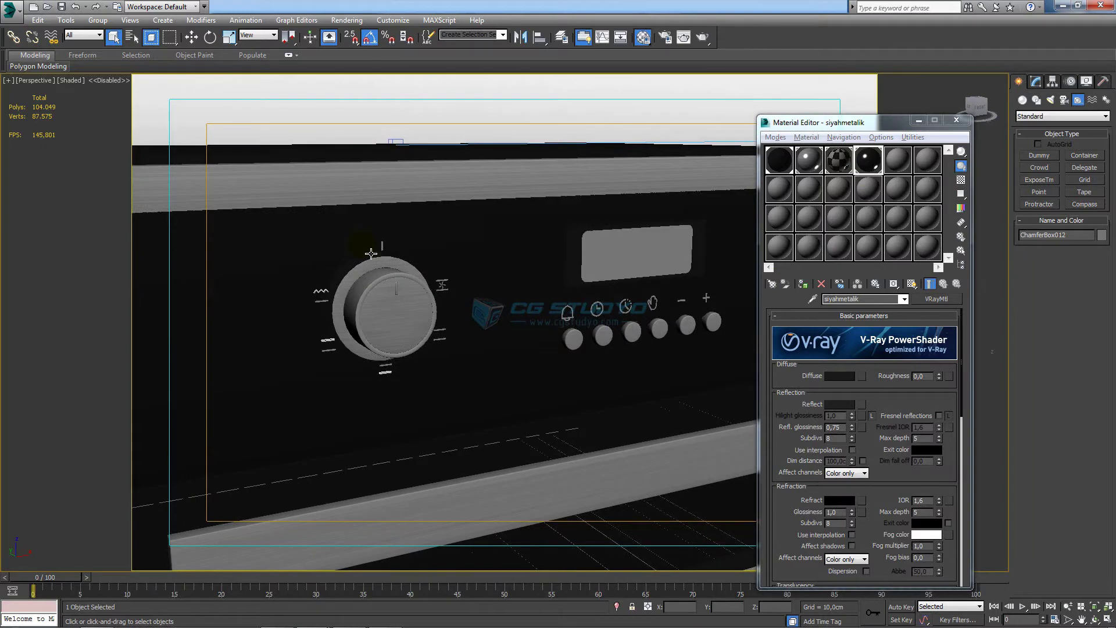
mouse_move(390, 286)
alt+middle_down()
mouse_move(566, 385)
mouse_move(675, 374)
alt+middle_up()
Make an empty slot a VRayMtl named siyahplastik.
click(900, 164)
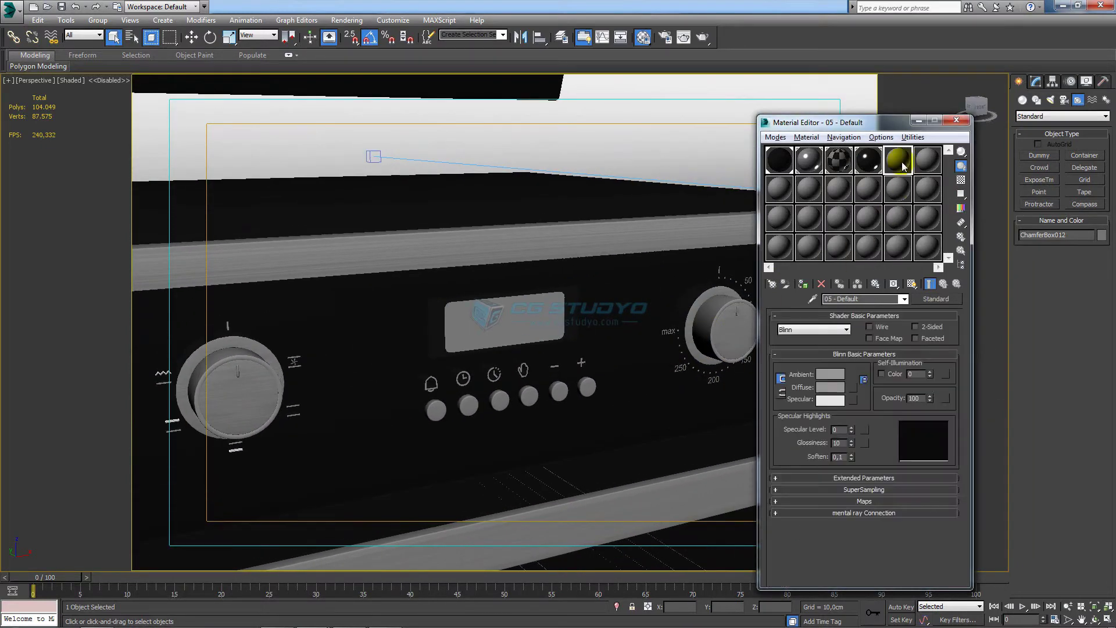
click(872, 298)
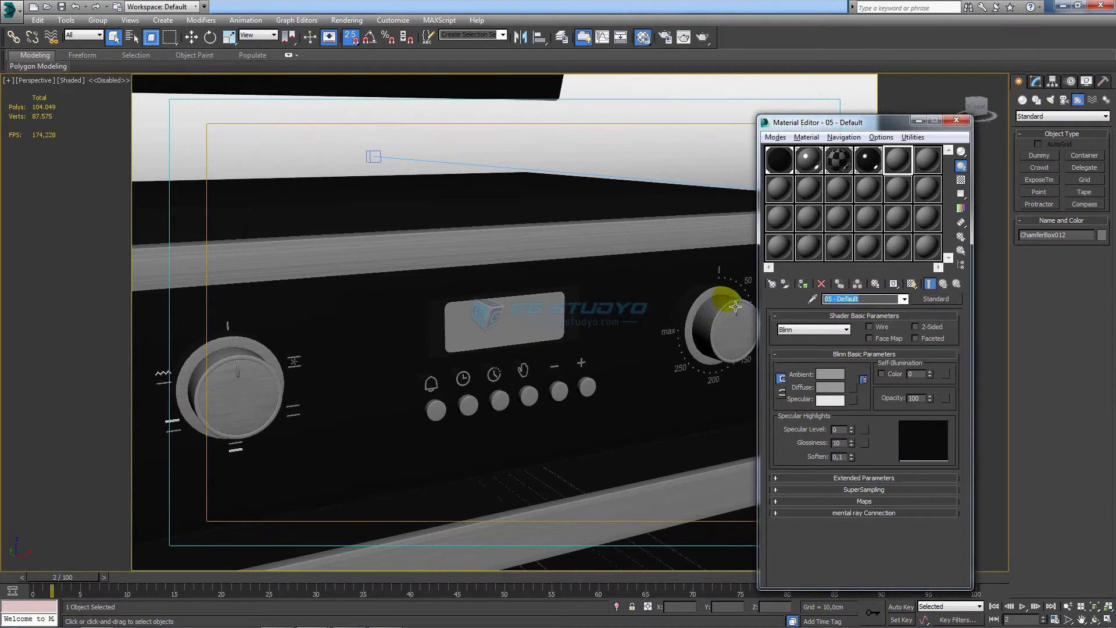
text(siyahplastik)
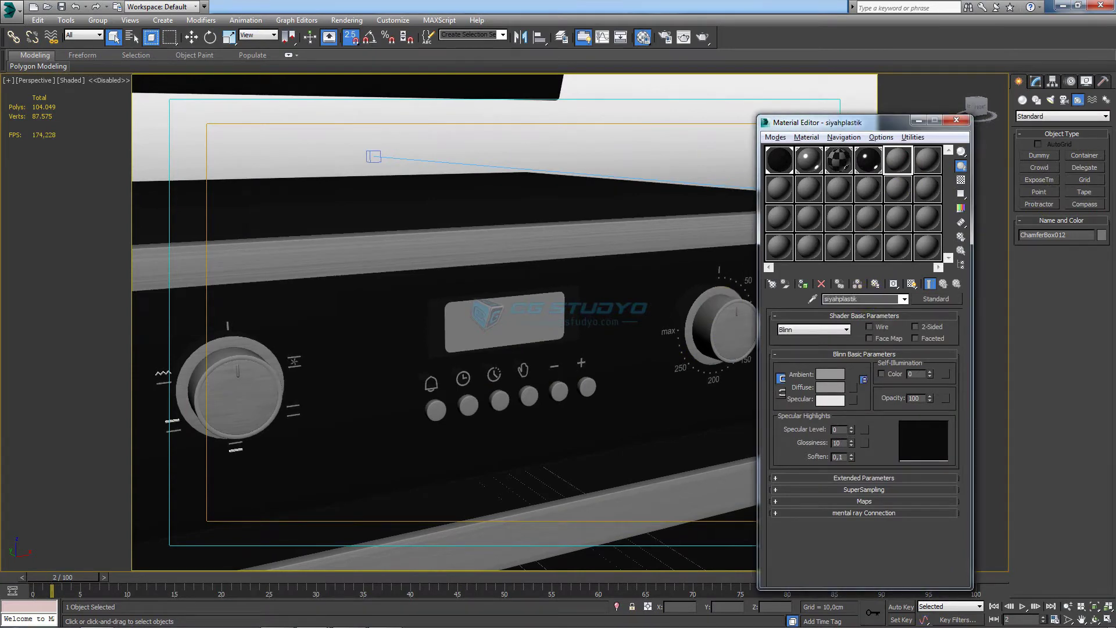
click(927, 161)
click(907, 164)
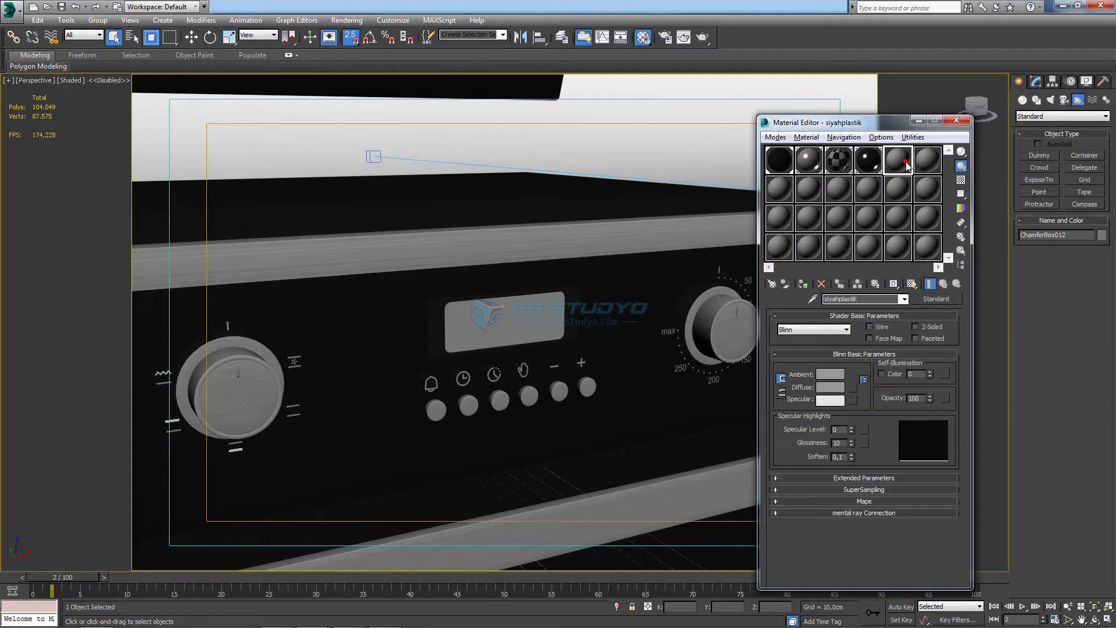
click(928, 300)
double_click(470, 466)
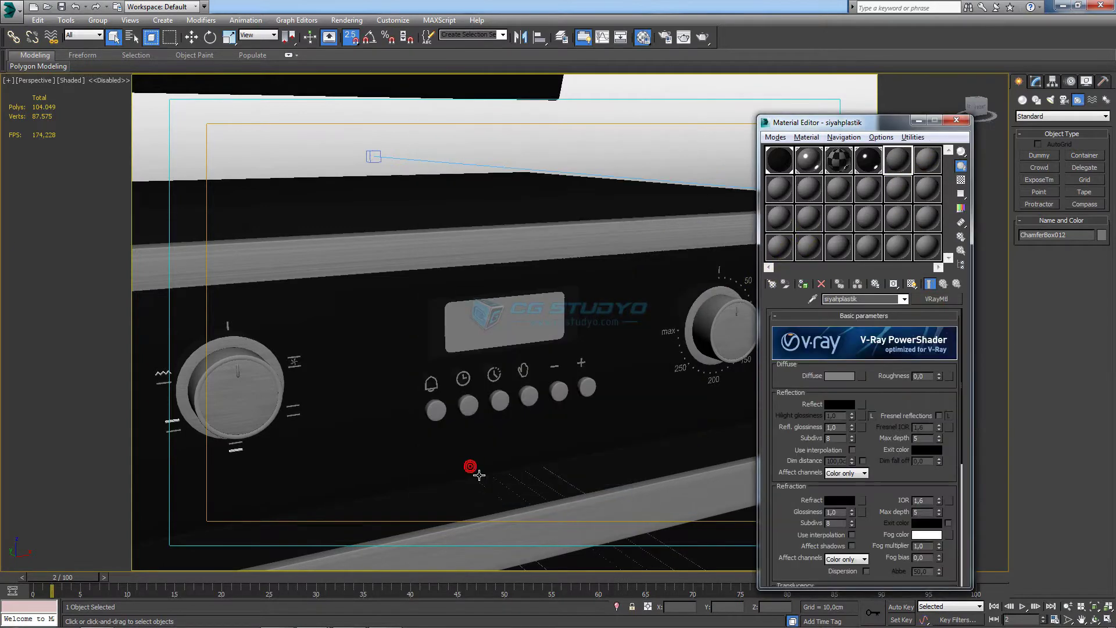
Give siyahplastik a grey 62 diffuse and grey 32 reflection.
click(840, 376)
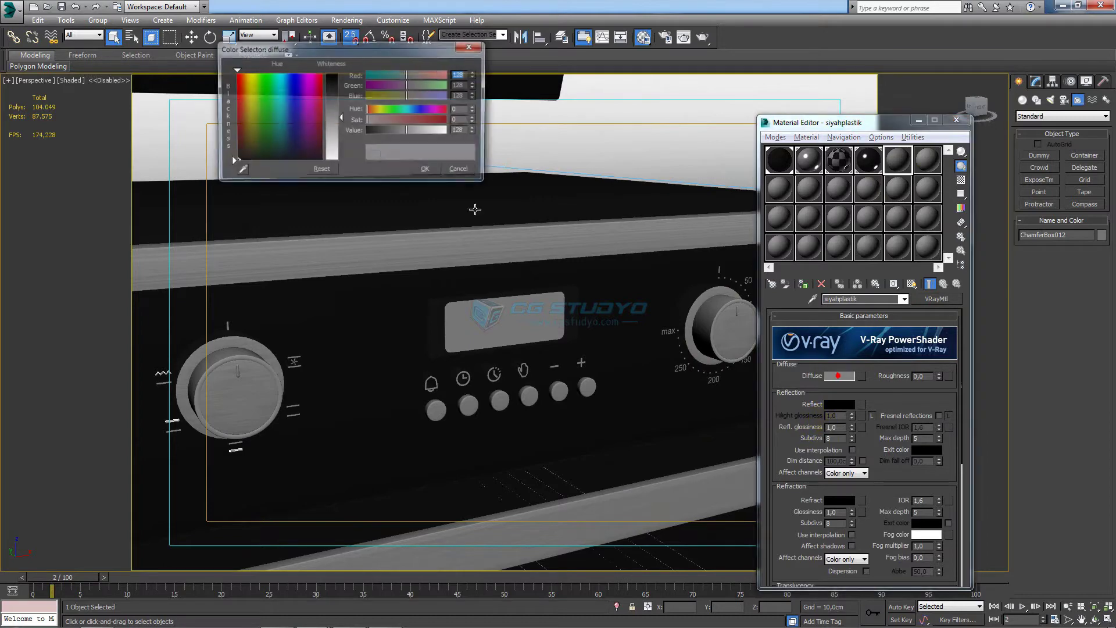
drag(475, 131, 475, 142)
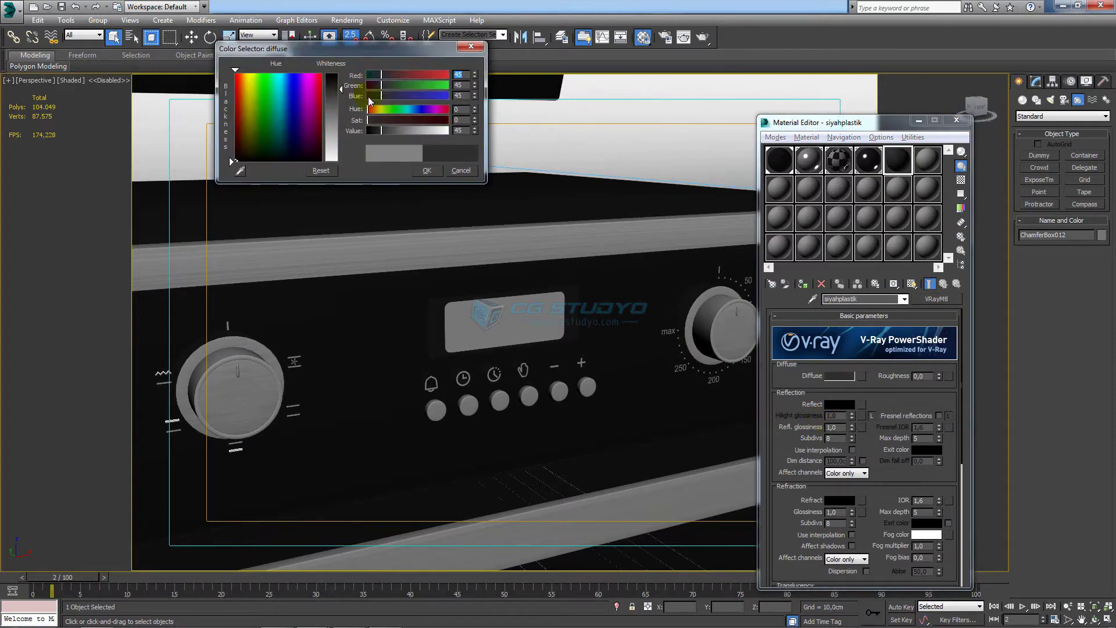
click(430, 171)
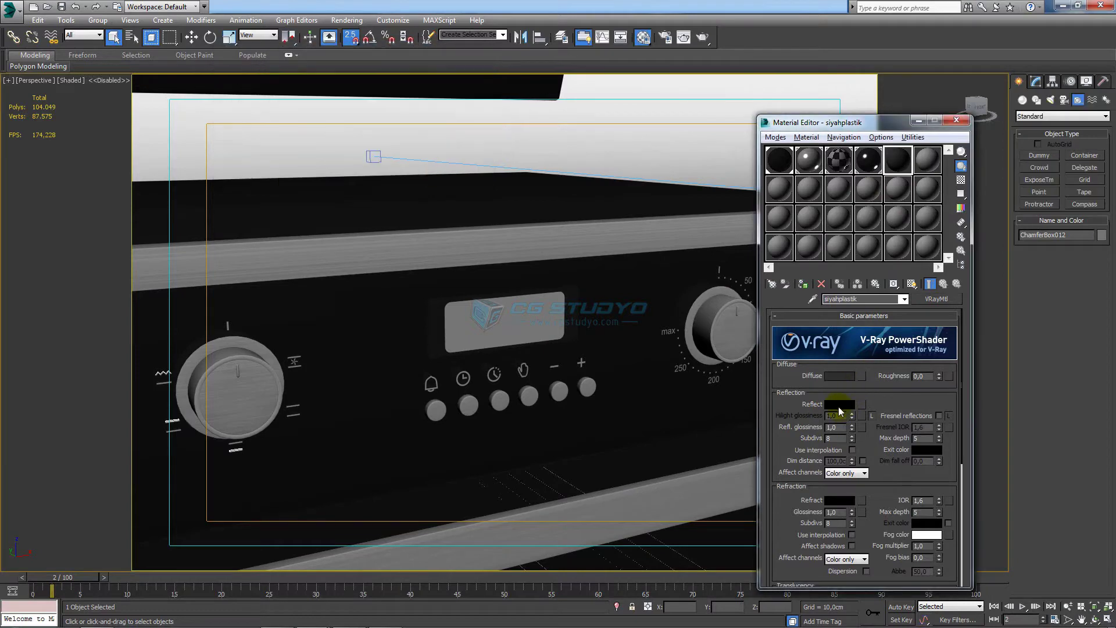
click(840, 404)
drag(343, 80, 342, 85)
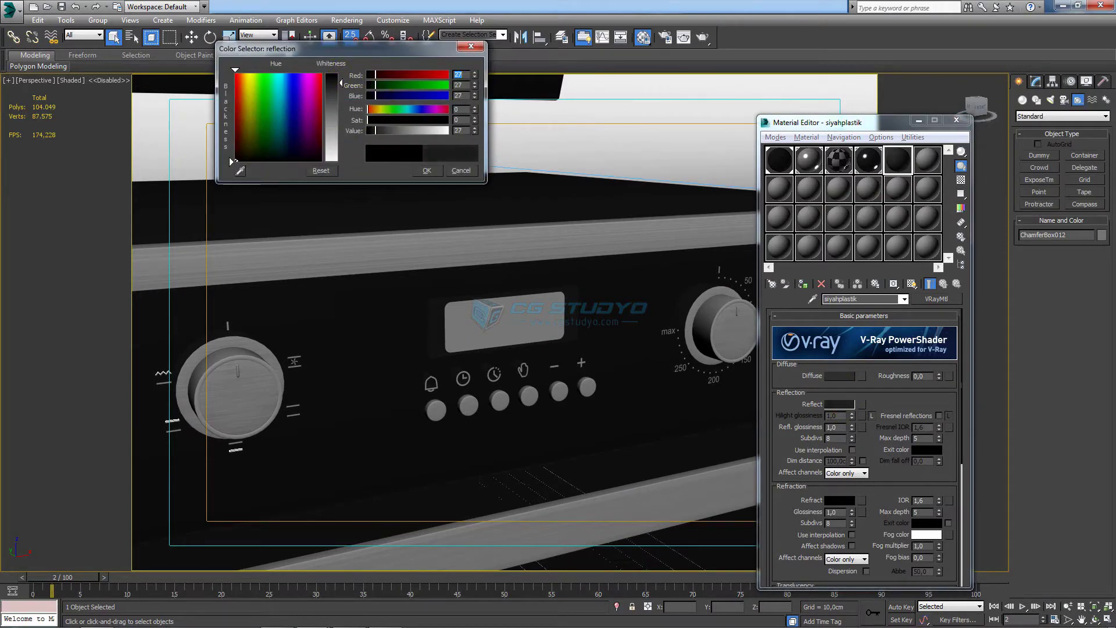
click(425, 171)
double_click(896, 165)
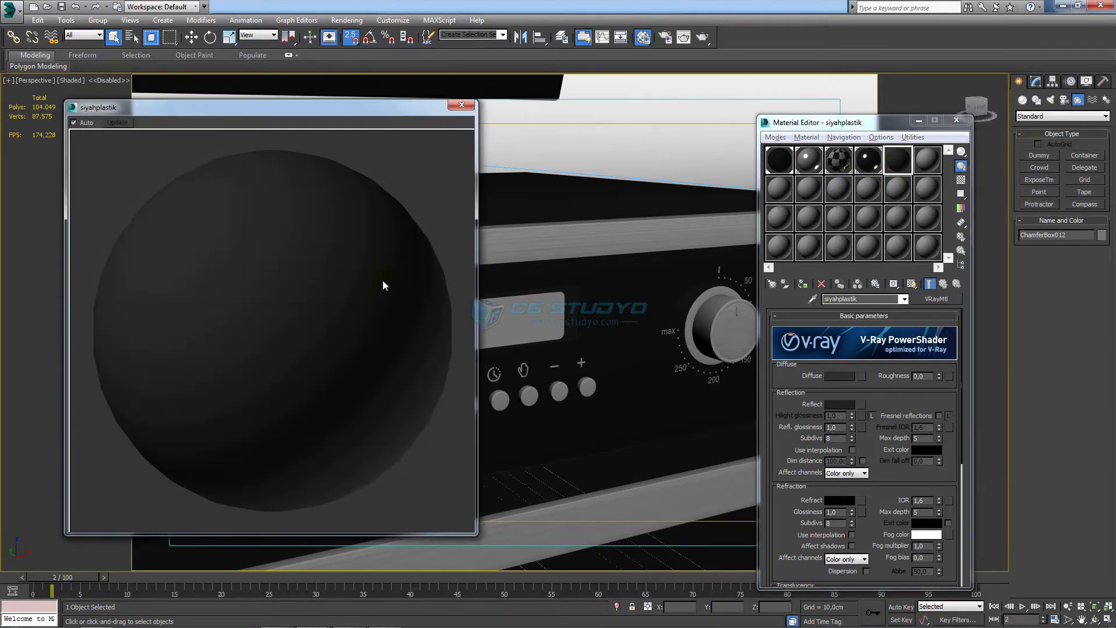
Set siyahplastik's reflection glossiness to 0.65 and apply it to the oven's temperature knob.
double_click(838, 427)
text(0,65)
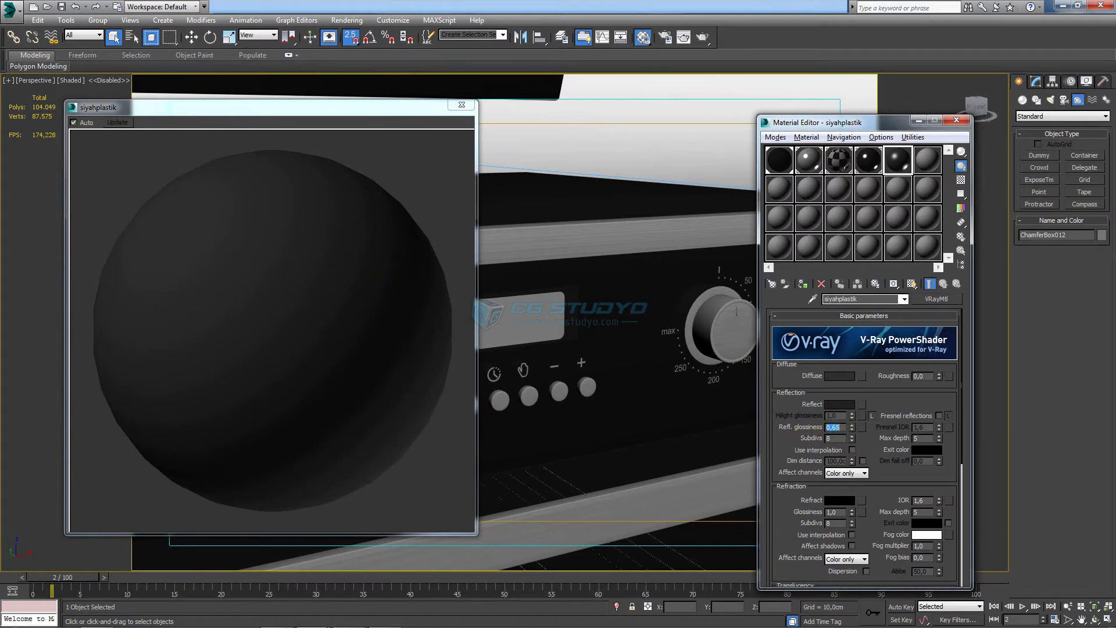
click(177, 229)
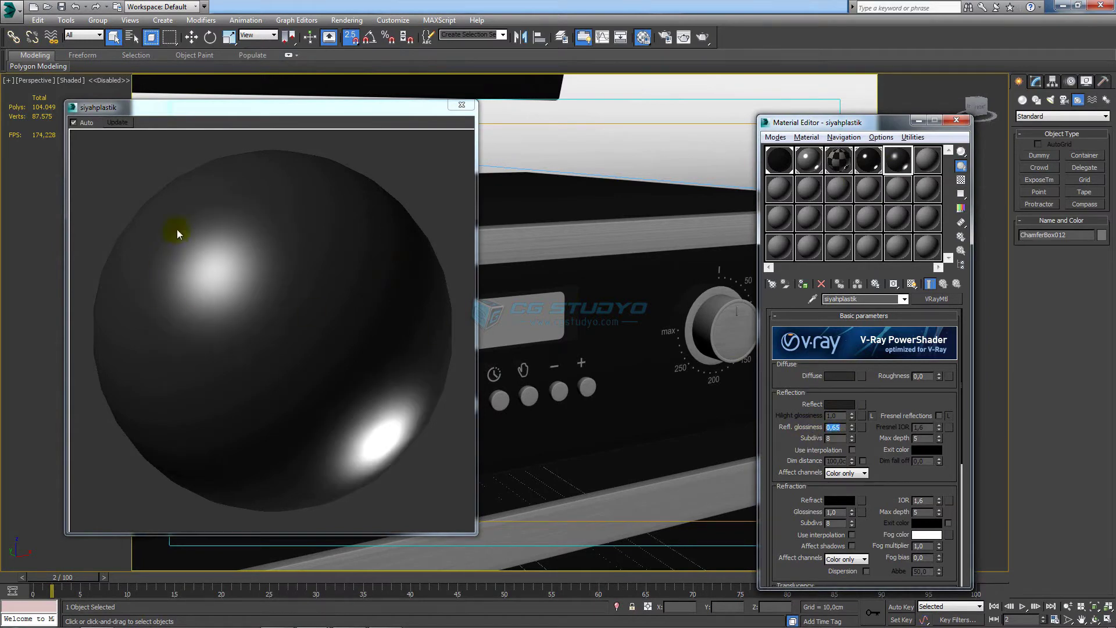
click(458, 106)
mouse_move(466, 349)
middle_down()
mouse_move(514, 323)
mouse_move(403, 431)
middle_up()
drag(895, 220, 522, 362)
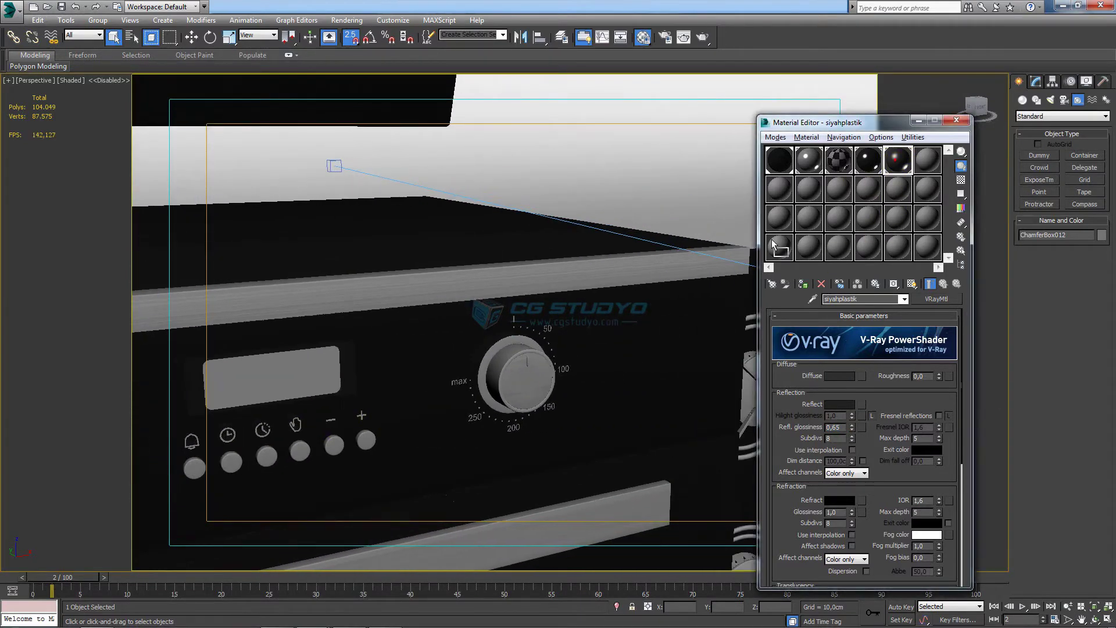
Apply siyahplastik to the hob's control knobs.
scroll(521, 362, up, 2)
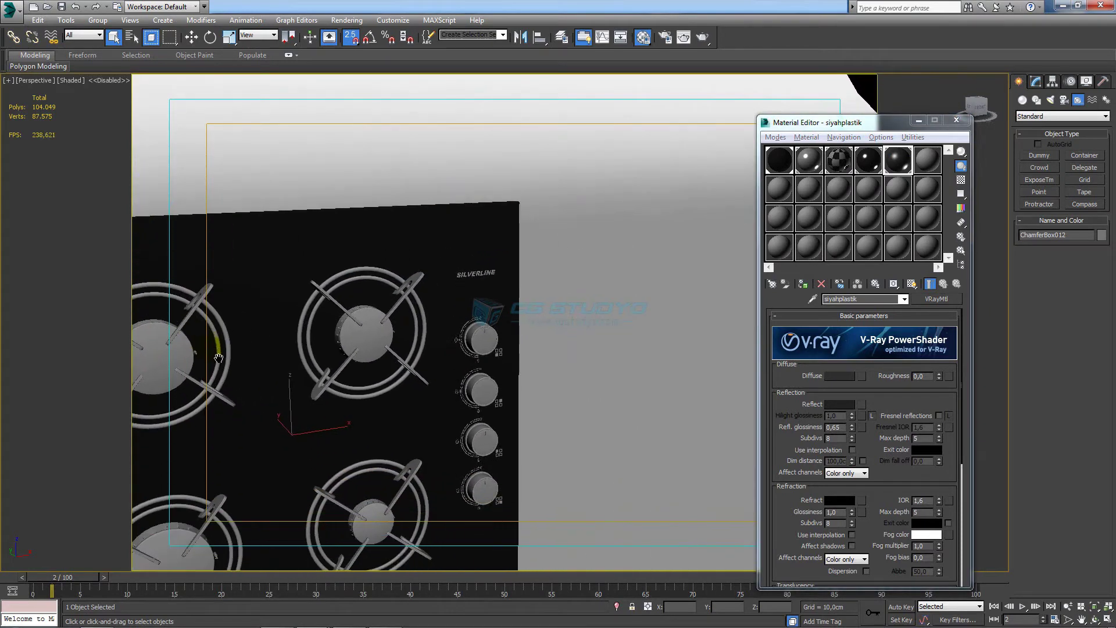
scroll(522, 363, up, 2)
scroll(523, 357, up, 2)
drag(875, 167, 578, 395)
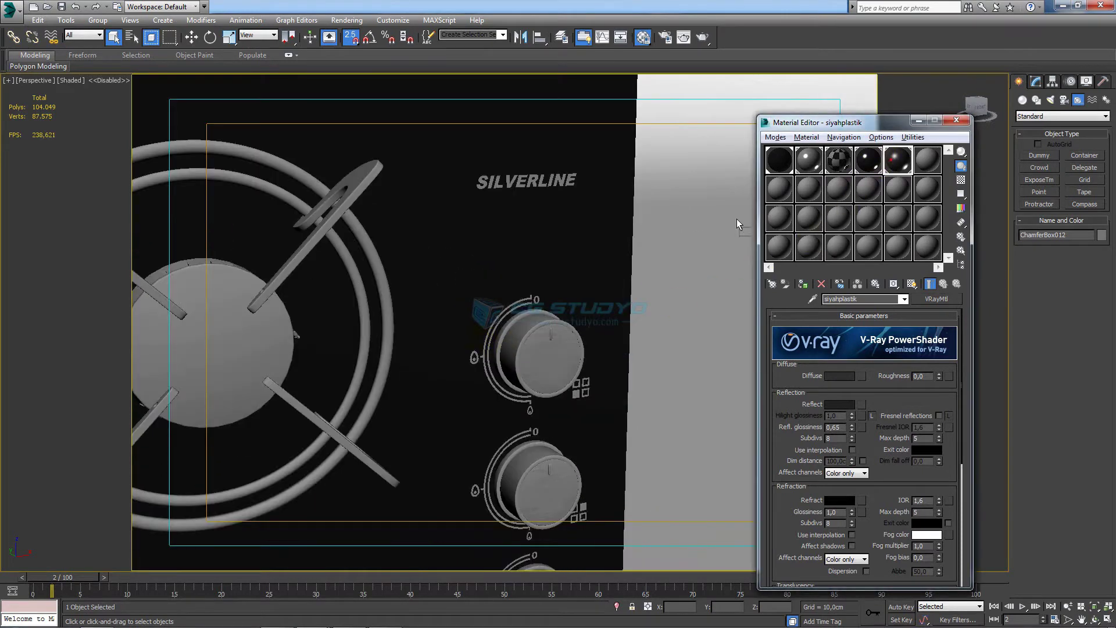
middle_drag(579, 395, 526, 177)
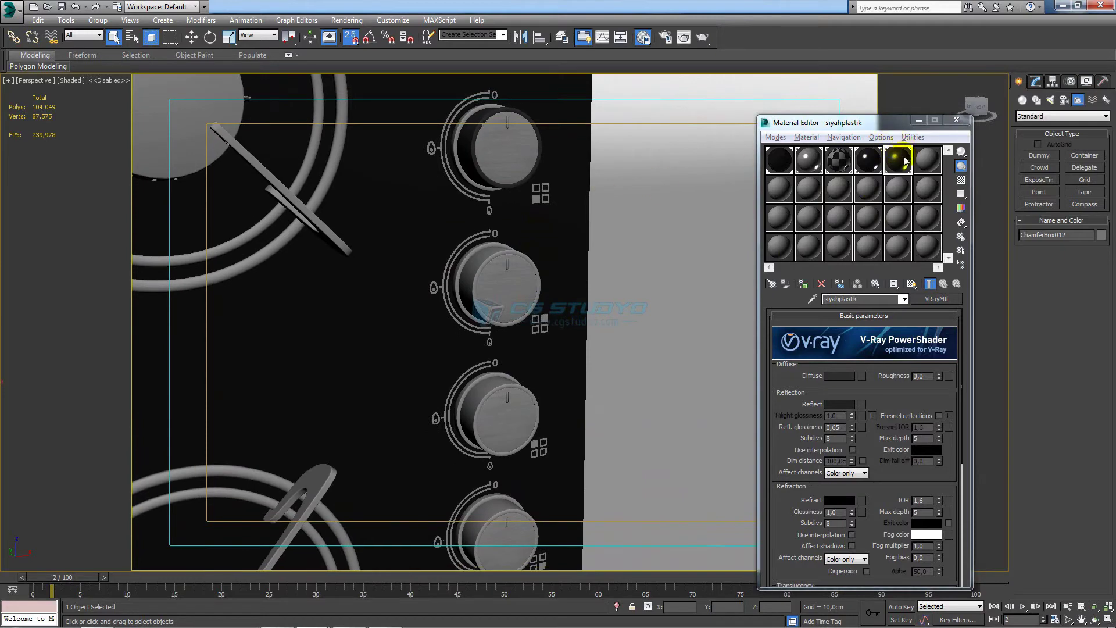
scroll(469, 281, down, 1)
scroll(470, 280, down, 1)
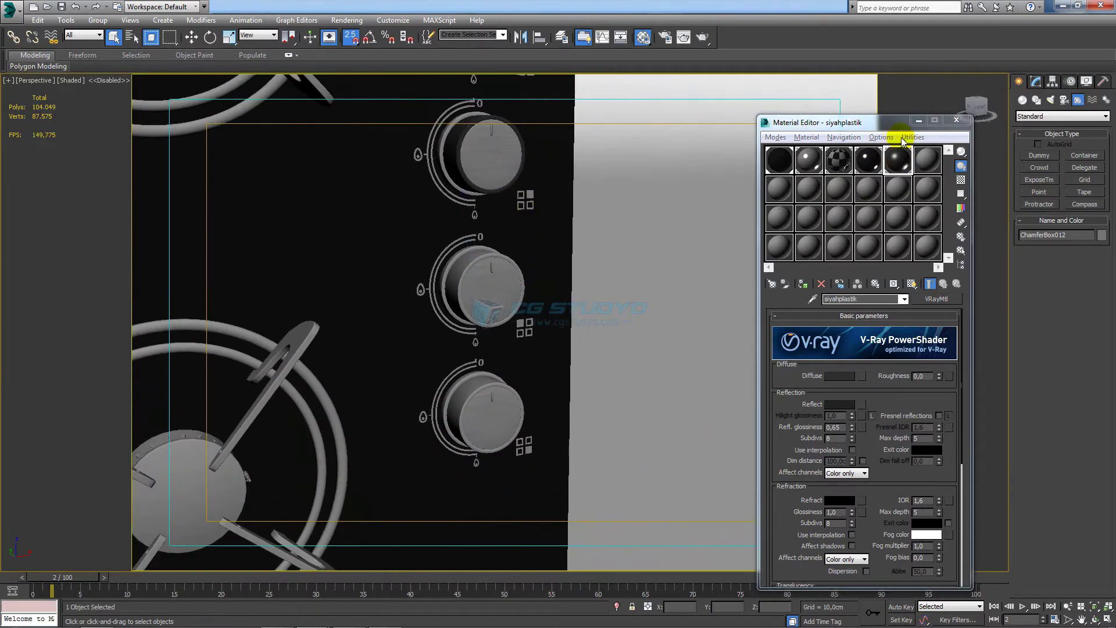
drag(469, 278, 455, 284)
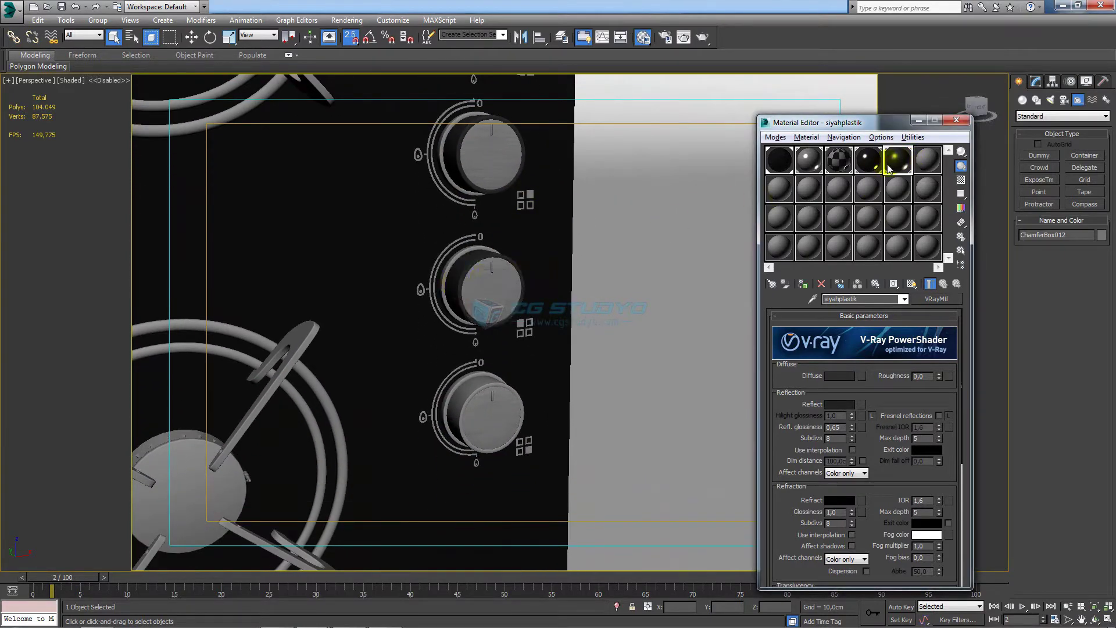
drag(749, 241, 456, 401)
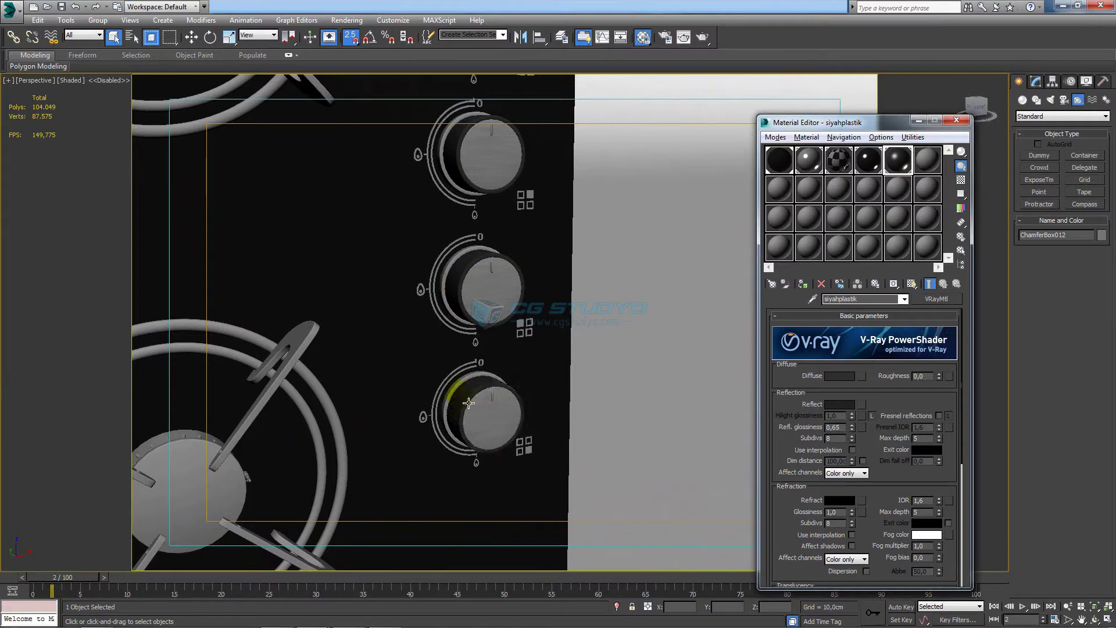
mouse_move(456, 401)
middle_down()
mouse_move(504, 392)
mouse_move(580, 440)
mouse_move(552, 338)
mouse_move(593, 293)
mouse_move(415, 470)
mouse_move(359, 305)
middle_up()
scroll(505, 392, down, 2)
Hide the oven's front panel with Hide Selection.
click(413, 470)
right_click(359, 254)
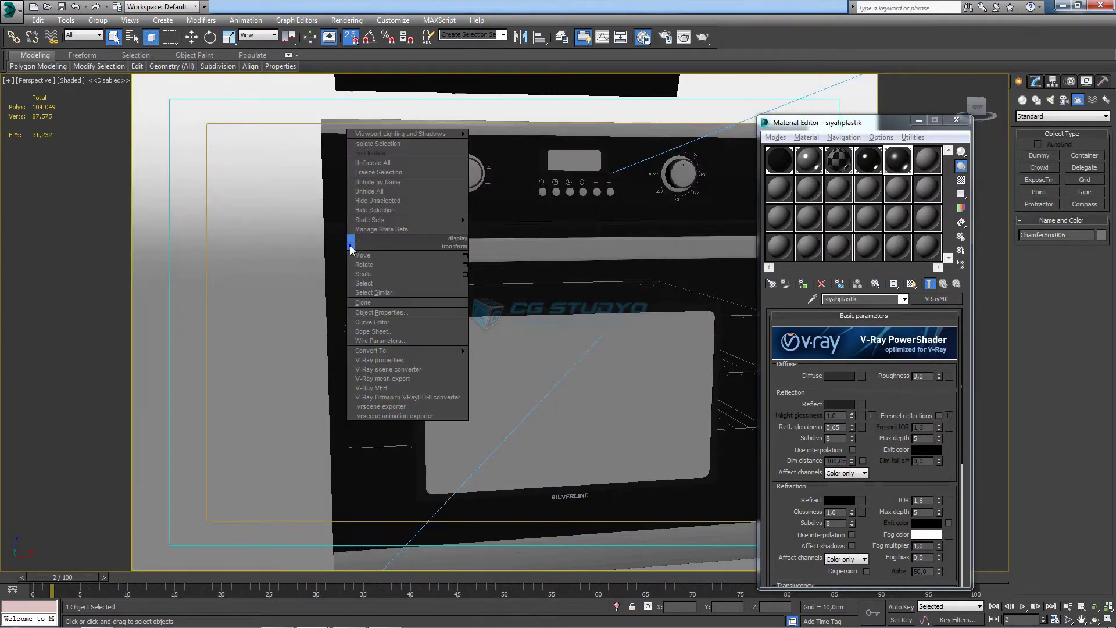
click(379, 211)
scroll(394, 338, down, 3)
scroll(361, 337, up, 2)
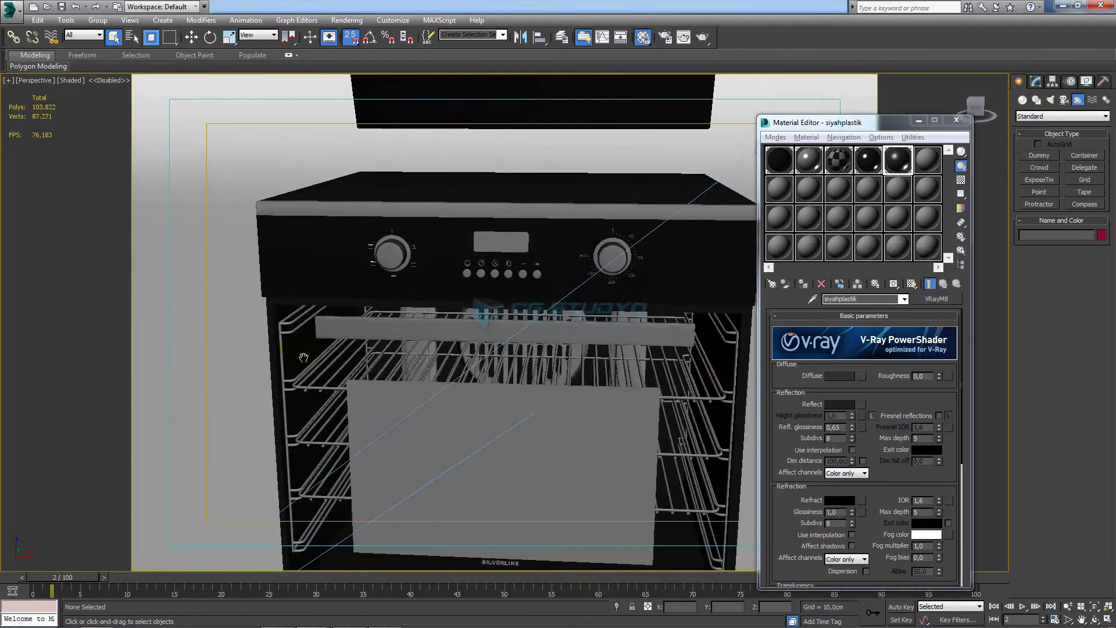
scroll(304, 356, up, 4)
scroll(303, 357, up, 3)
scroll(304, 356, down, 4)
scroll(293, 328, up, 2)
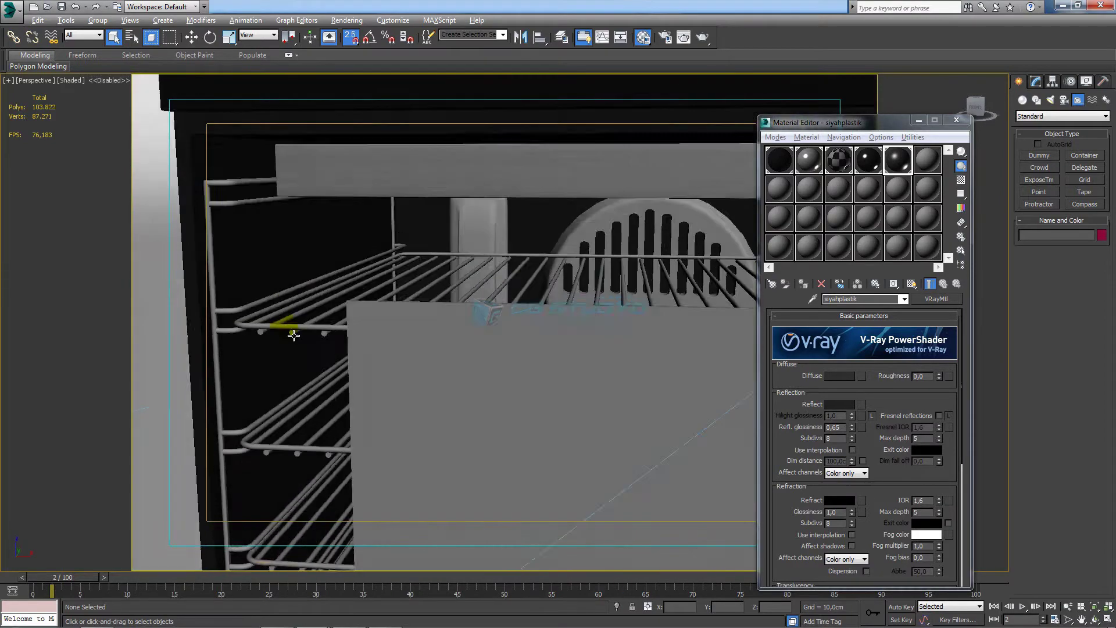
scroll(294, 335, up, 2)
middle_drag(294, 335, 378, 352)
scroll(407, 352, down, 5)
Hide the remaining front panel and the top rack bar.
click(443, 355)
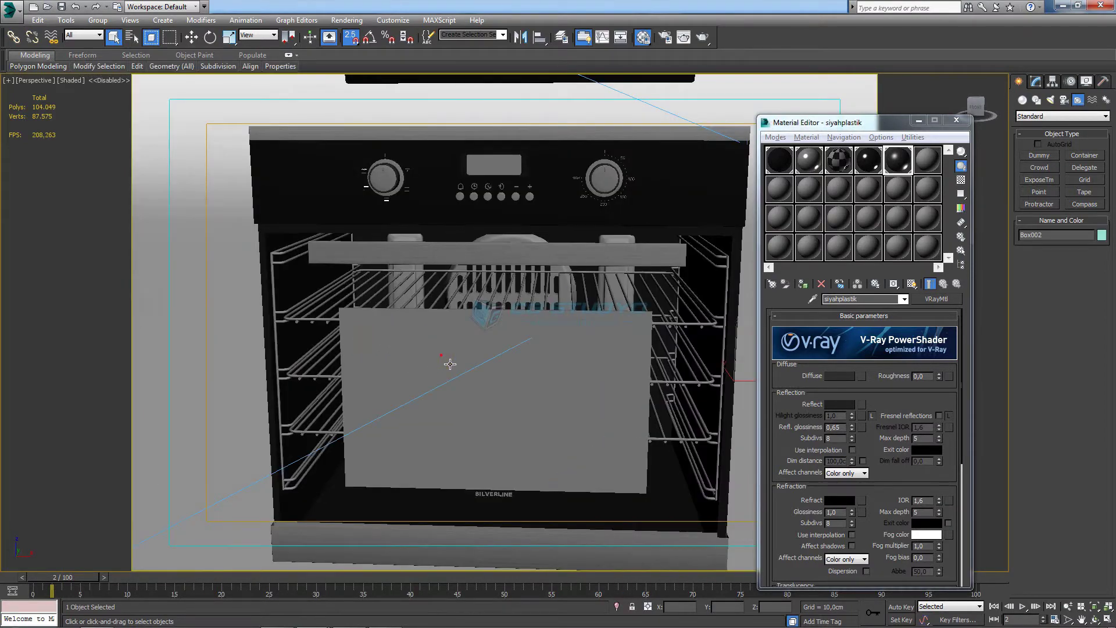
right_click(440, 352)
click(463, 320)
click(427, 257)
right_click(427, 257)
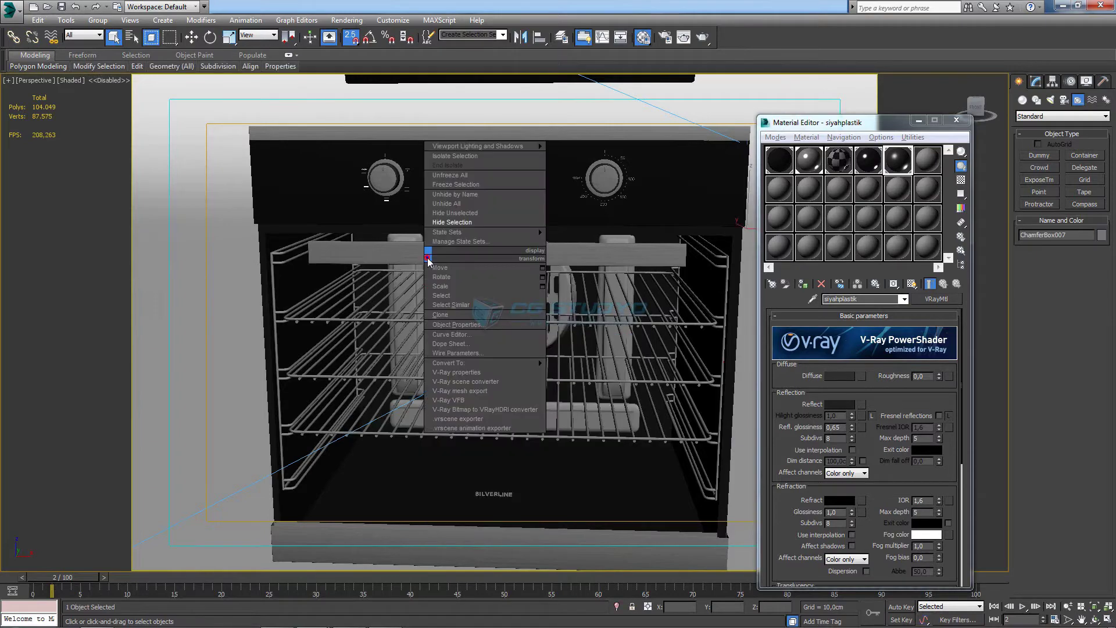
click(468, 222)
Orbit around the opened oven and switch to the front view.
mouse_move(433, 308)
alt+middle_down()
mouse_move(374, 320)
mouse_move(419, 324)
alt+middle_up()
click(511, 326)
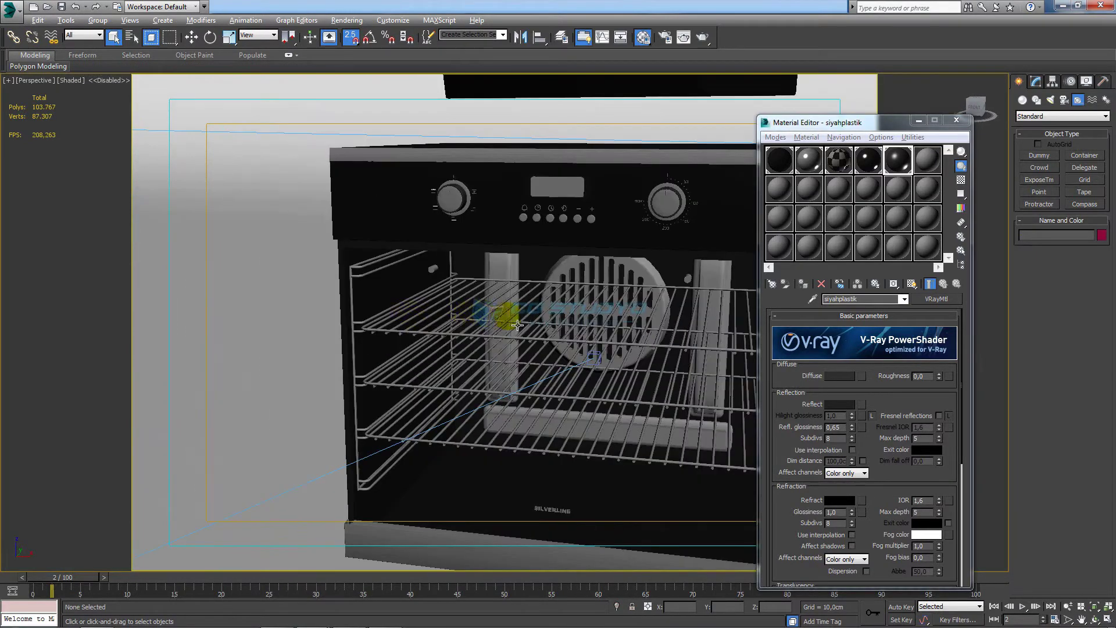
alt+middle_drag(517, 325, 502, 292)
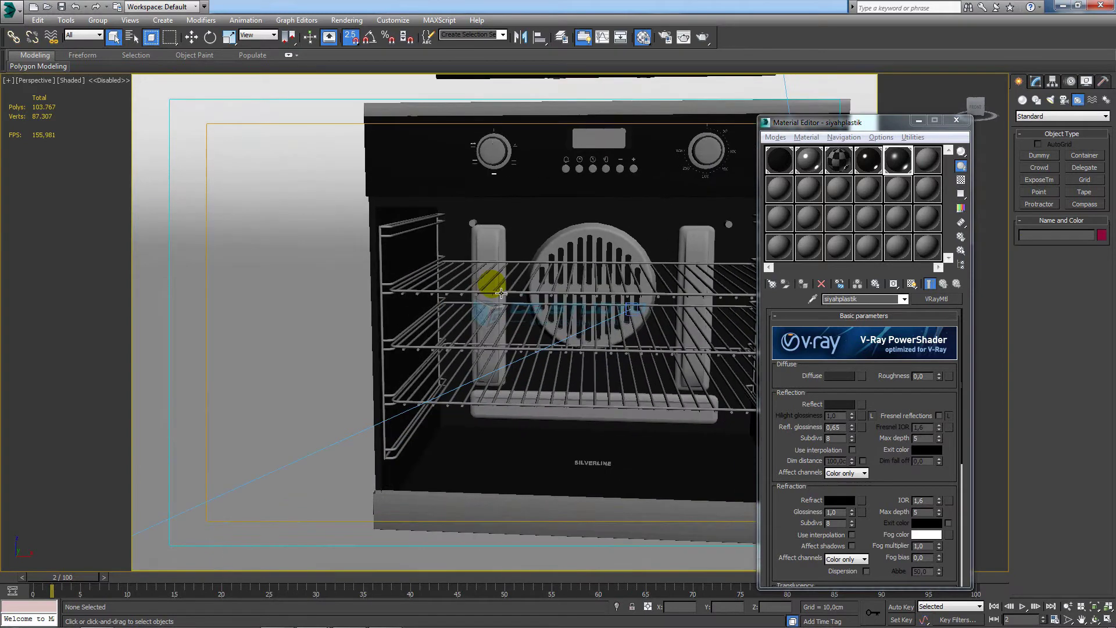
key(f)
scroll(497, 291, down, 3)
Switch the front view to wireframe and select the parts inside the oven.
scroll(499, 344, up, 3)
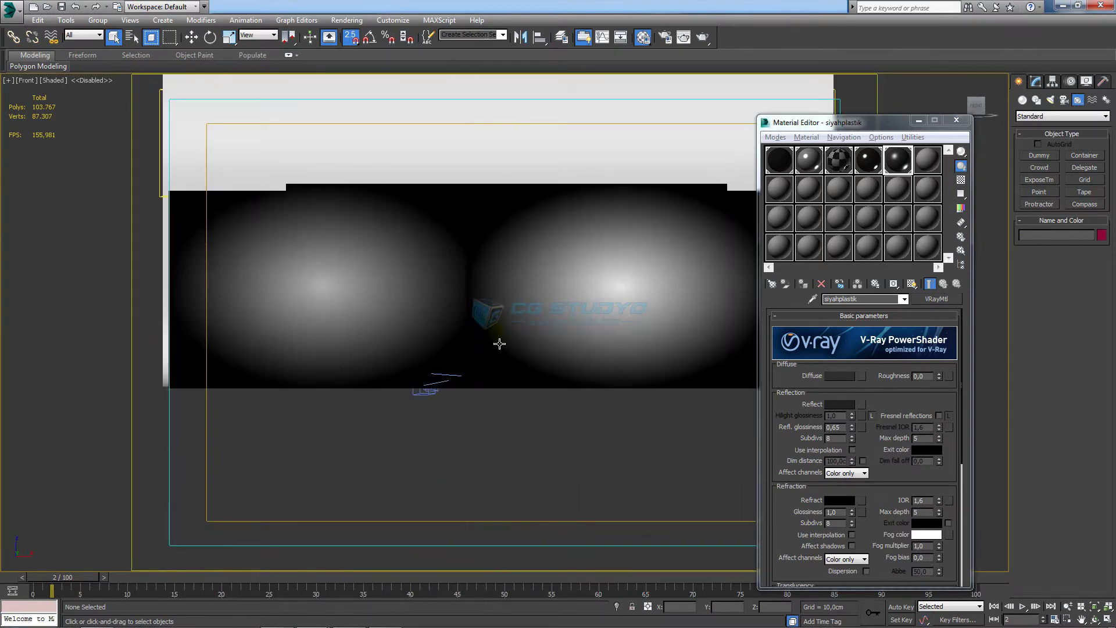
key(F3)
scroll(499, 343, down, 5)
scroll(466, 395, up, 5)
mouse_move(494, 402)
middle_down()
mouse_move(473, 356)
mouse_move(493, 320)
middle_up()
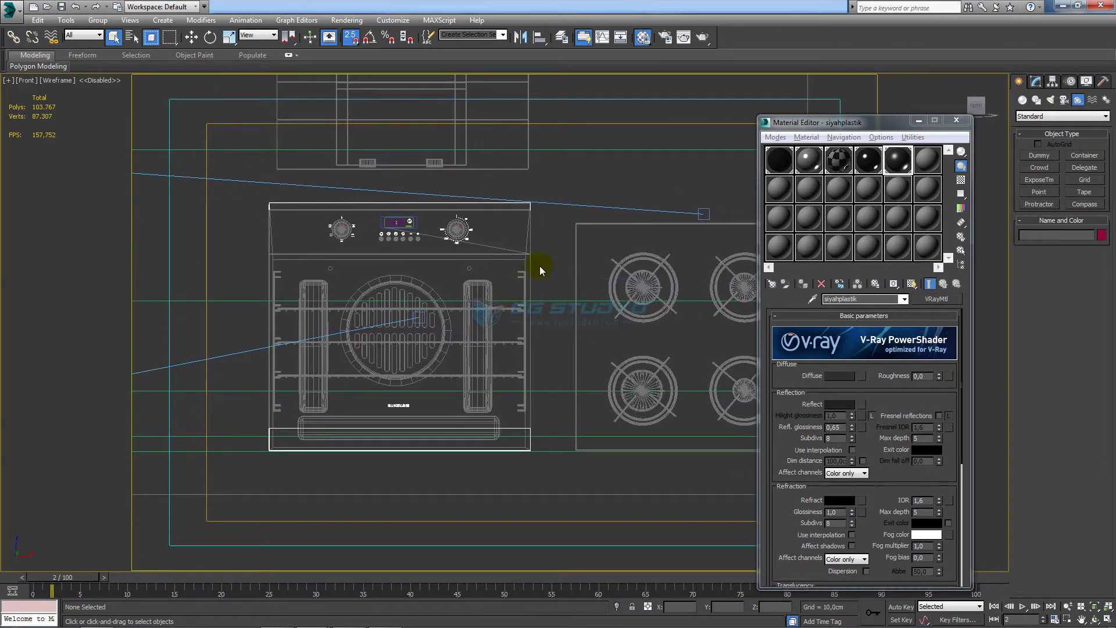
drag(538, 267, 250, 415)
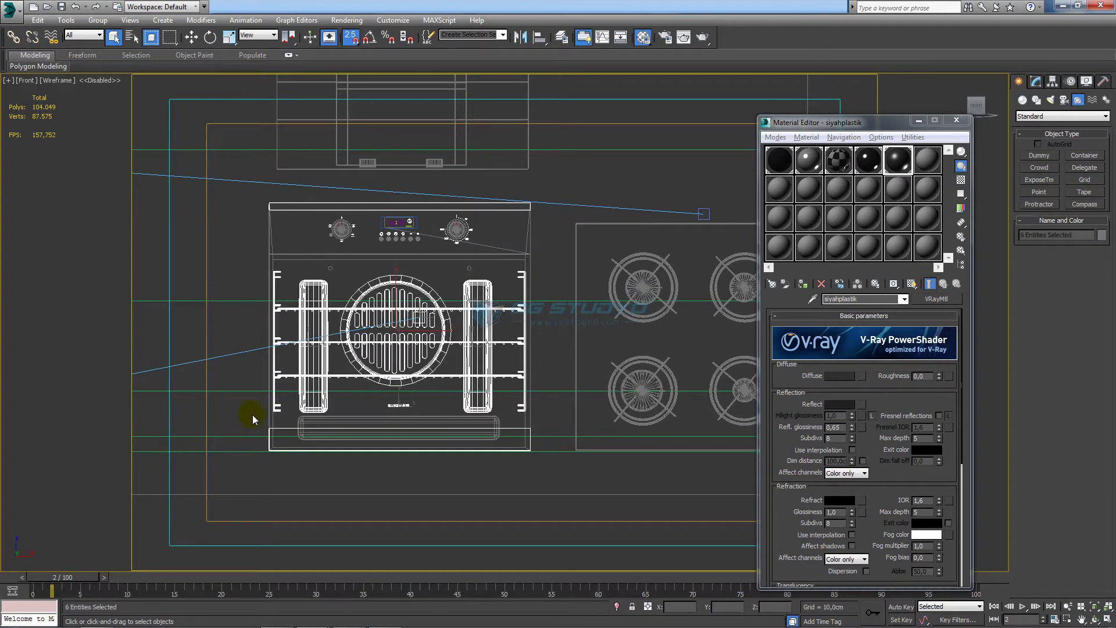
key(z)
From the Left view, select and isolate the two racks, then view them shaded at an angle.
key(l)
key(z)
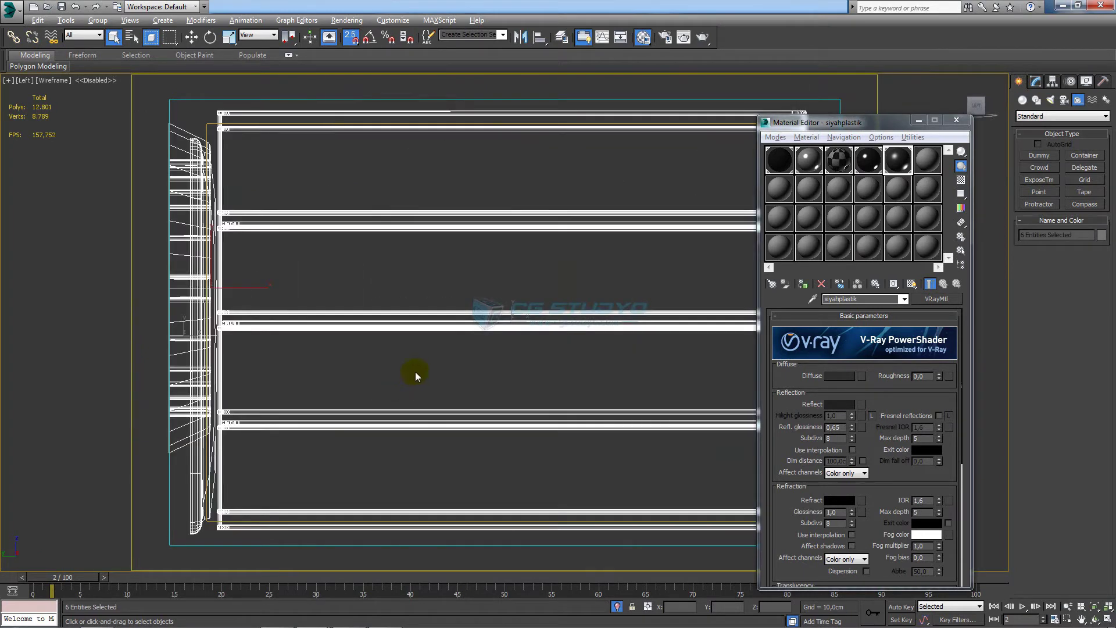
scroll(415, 372, down, 1)
scroll(501, 292, down, 3)
scroll(507, 248, up, 2)
mouse_move(507, 248)
middle_down()
mouse_move(545, 233)
mouse_move(542, 207)
middle_up()
drag(563, 173, 239, 432)
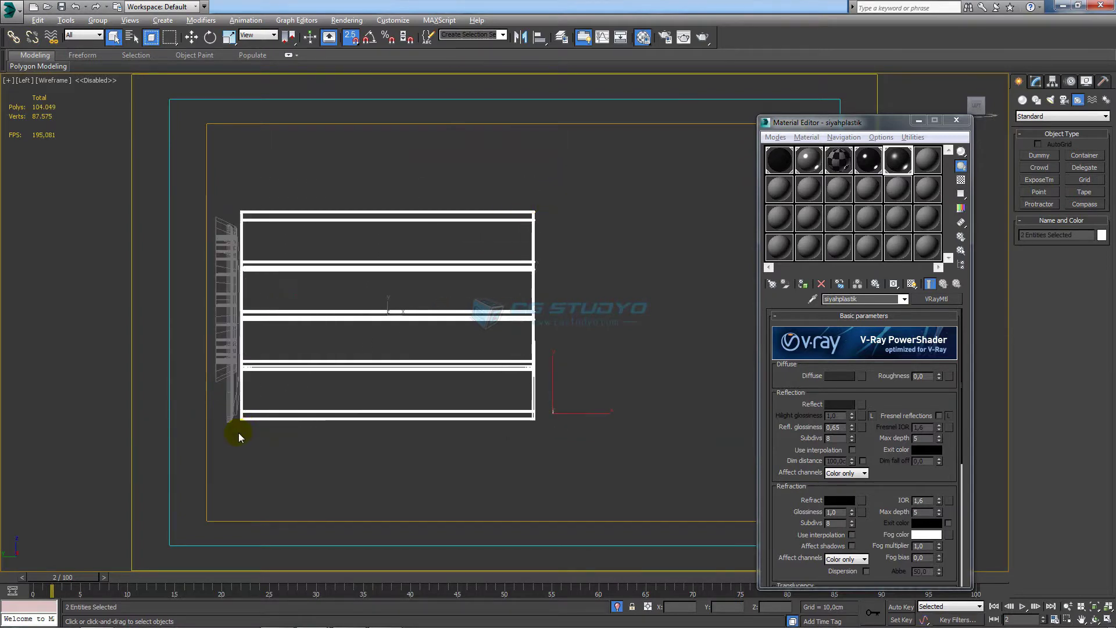
key(alt+q)
alt+middle_drag(406, 352, 368, 376)
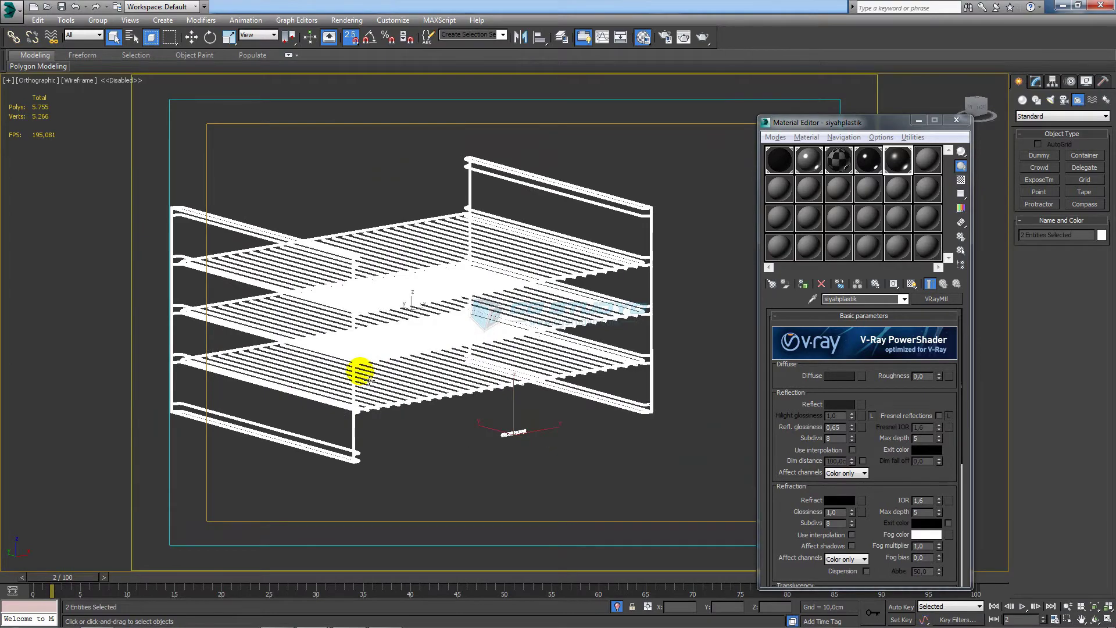
key(F3)
mouse_move(423, 319)
middle_down()
mouse_move(533, 342)
mouse_move(465, 378)
mouse_move(503, 384)
middle_up()
Name an unused material slot 'metal' and make it a VRayMtl.
click(920, 167)
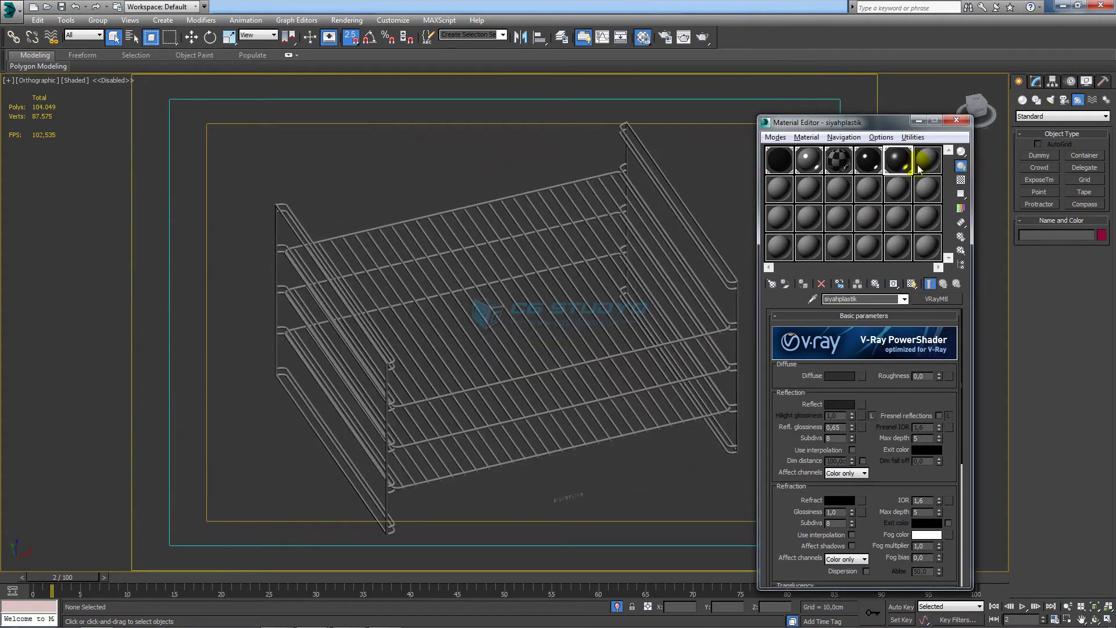
click(922, 163)
double_click(847, 299)
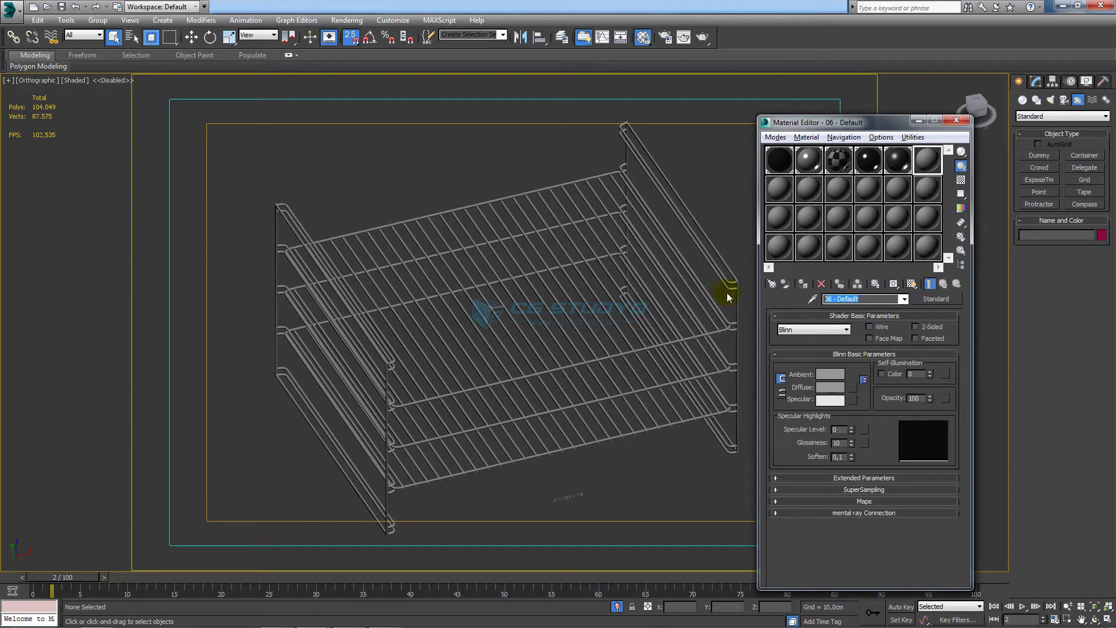
text(metal)
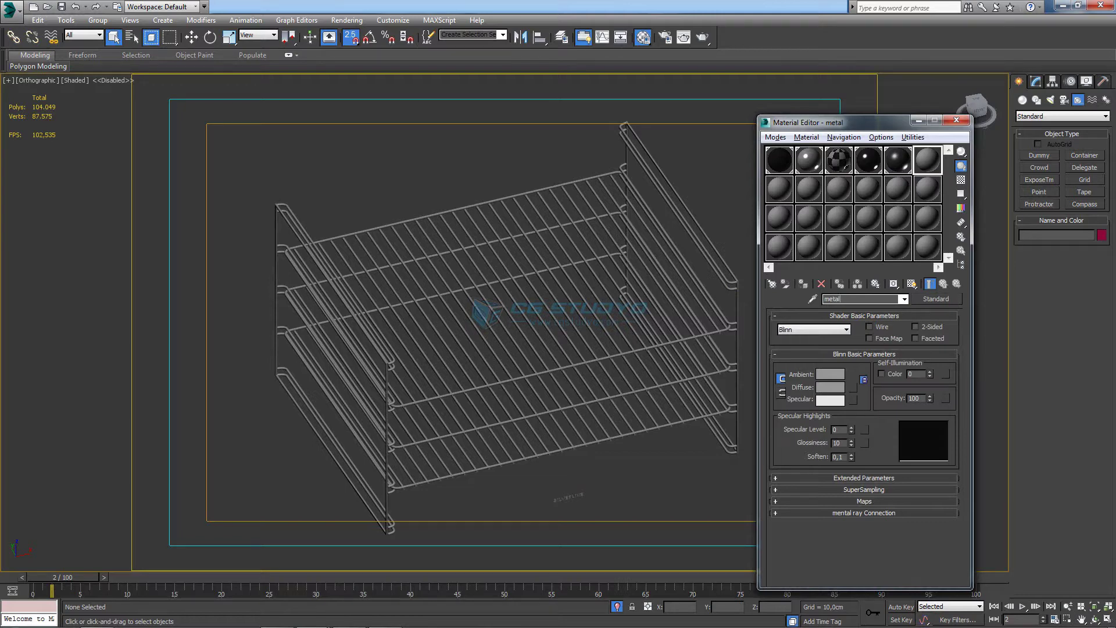
click(942, 299)
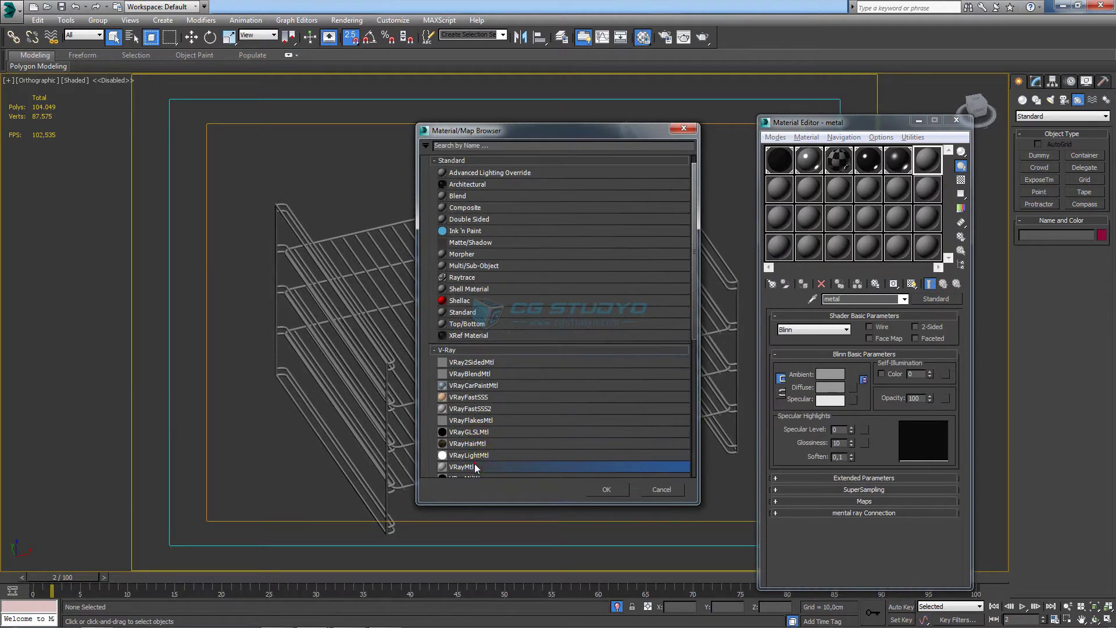
double_click(474, 463)
Give metal a black diffuse, grey 176 reflection and a checkered sample background.
click(852, 376)
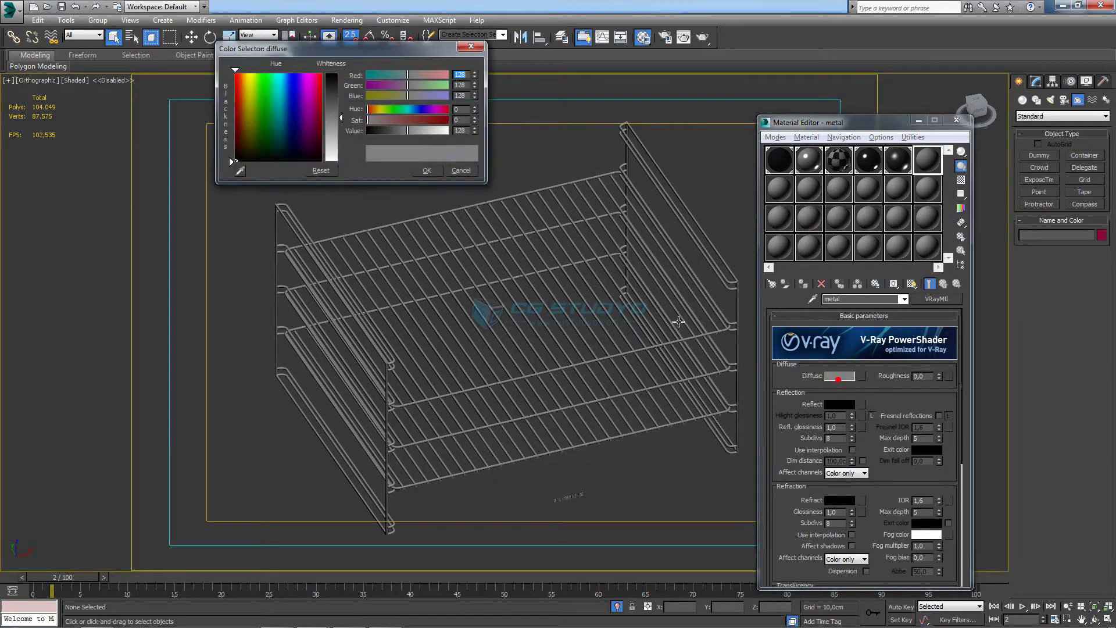
click(230, 158)
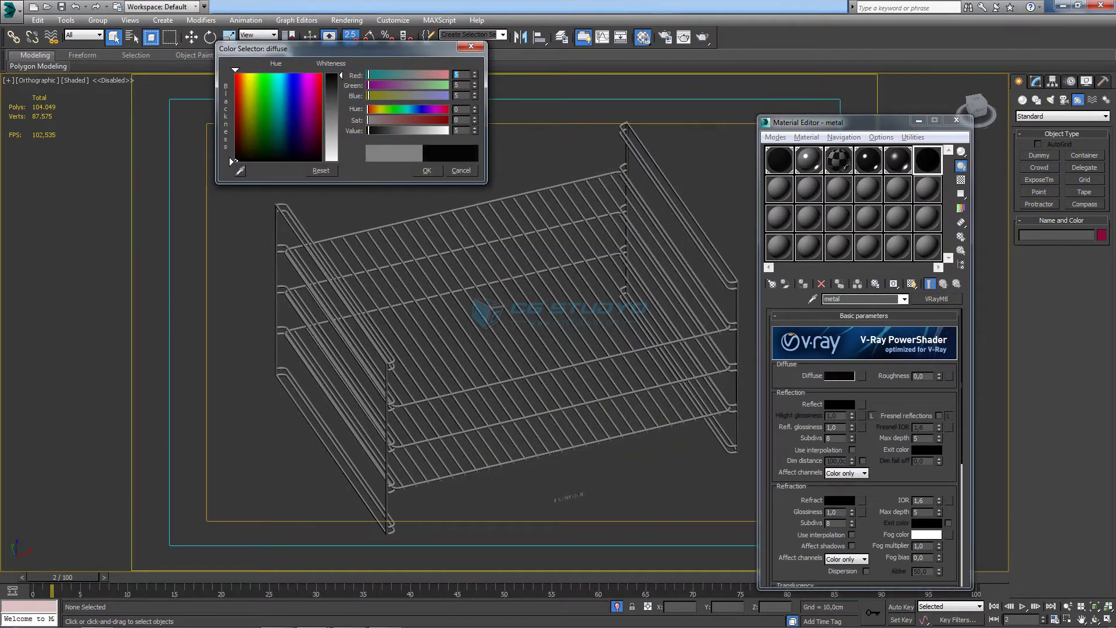
click(427, 170)
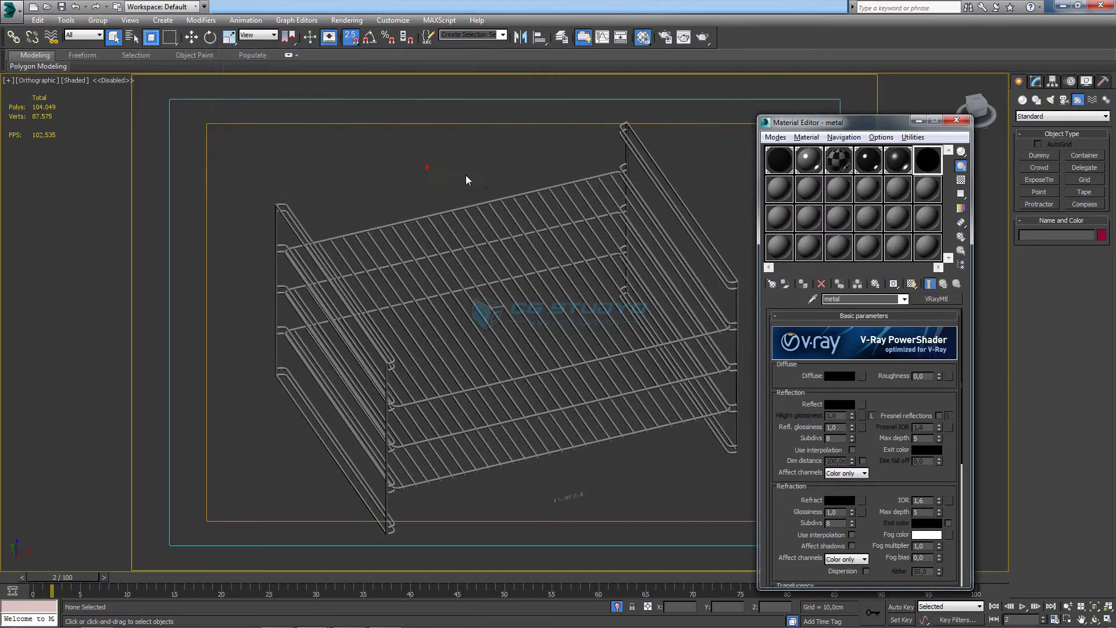
click(836, 405)
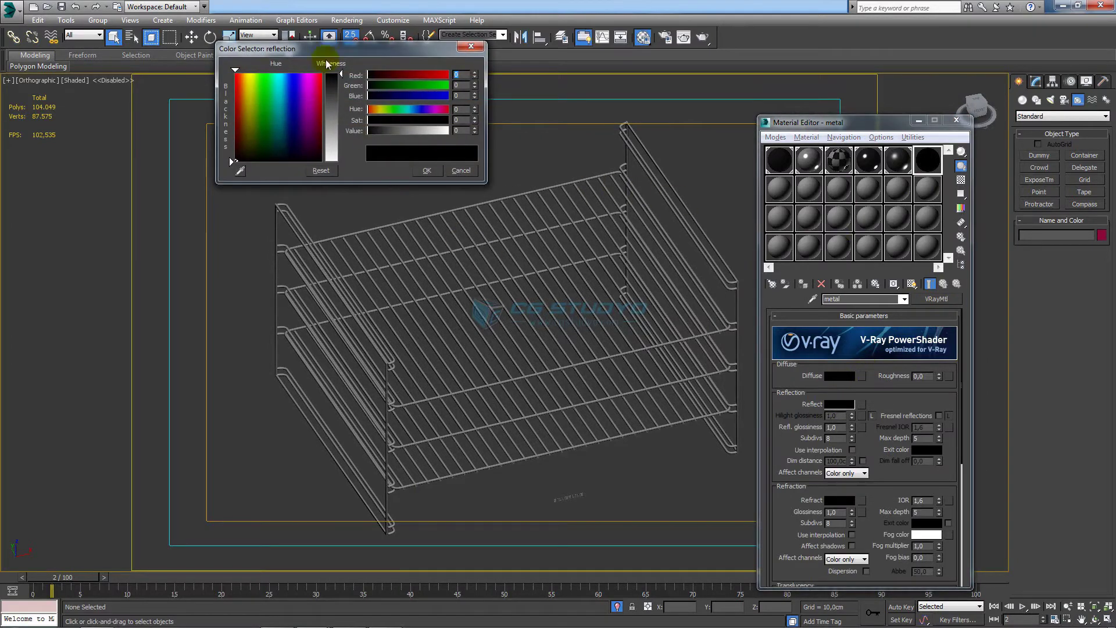
text(176)
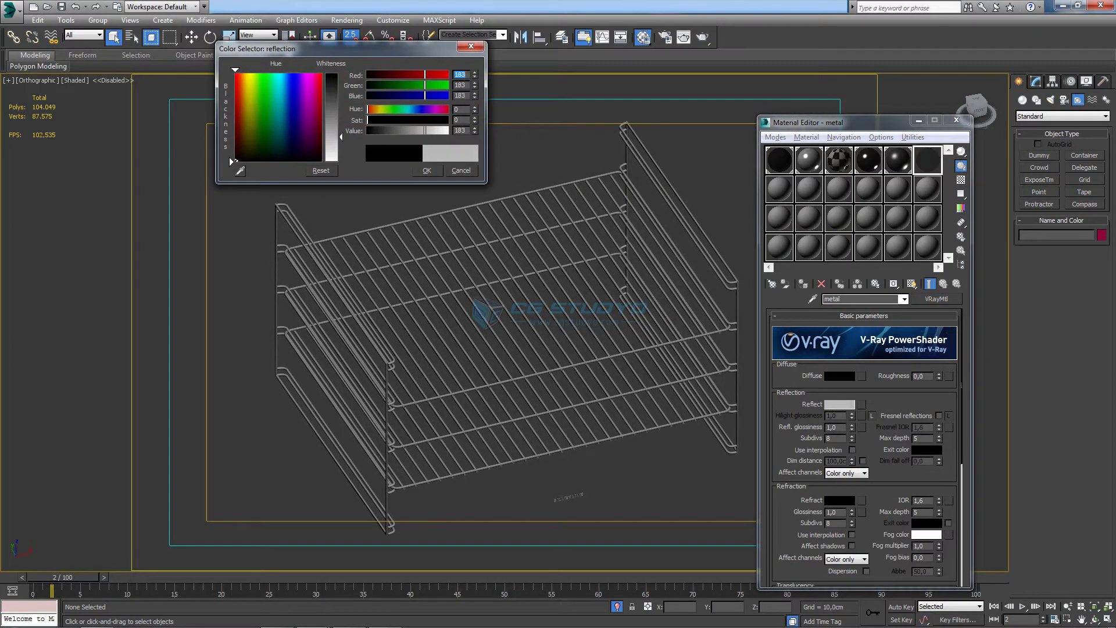
click(425, 171)
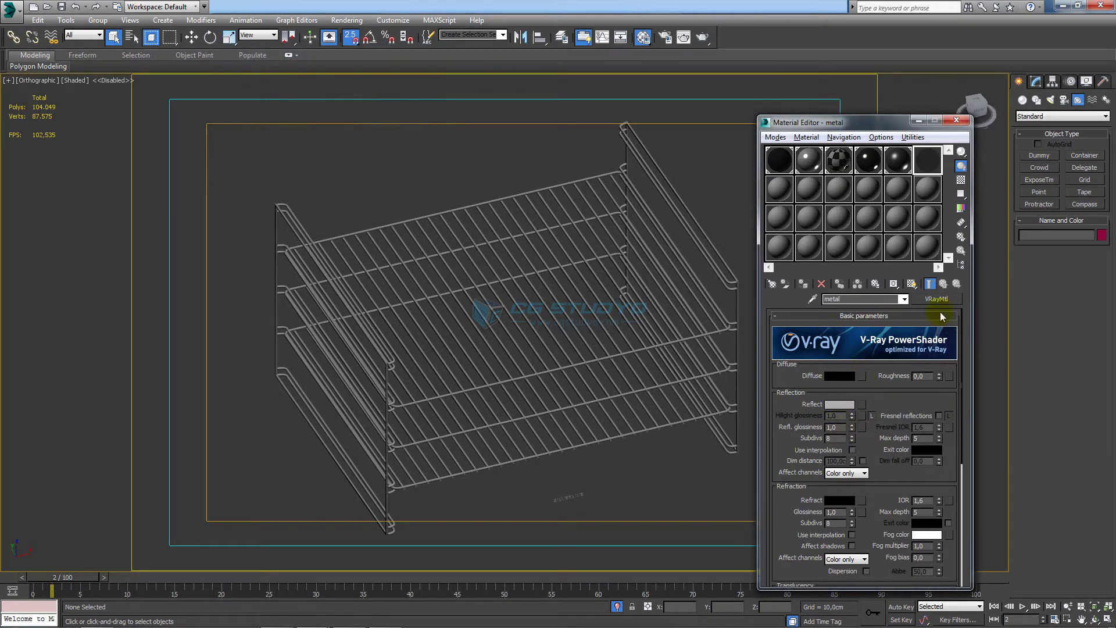
click(961, 180)
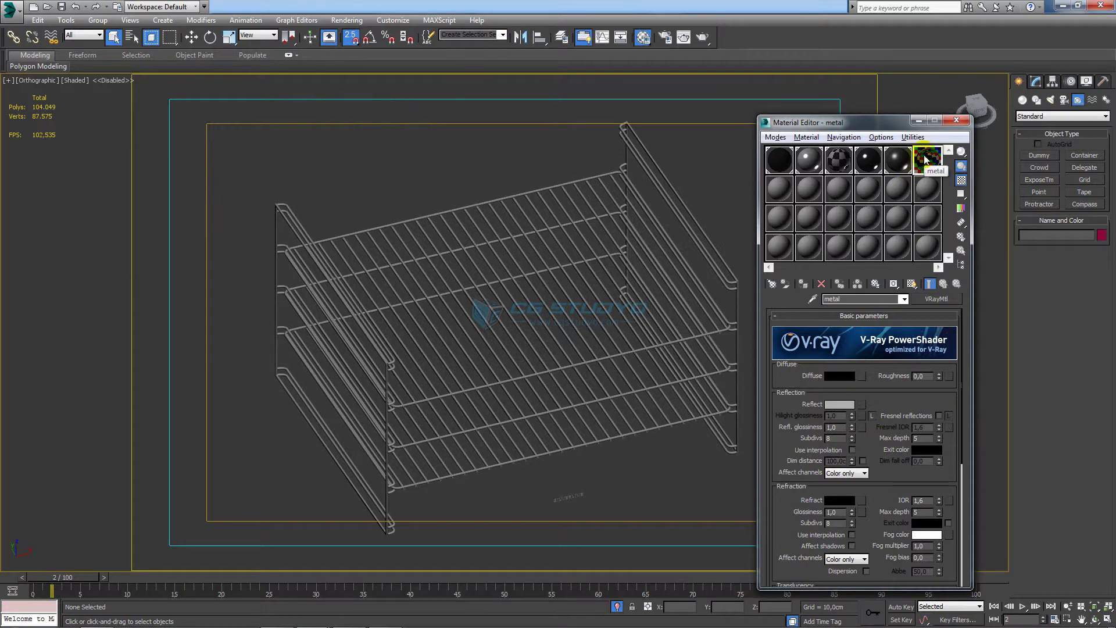
scroll(714, 240, down, 2)
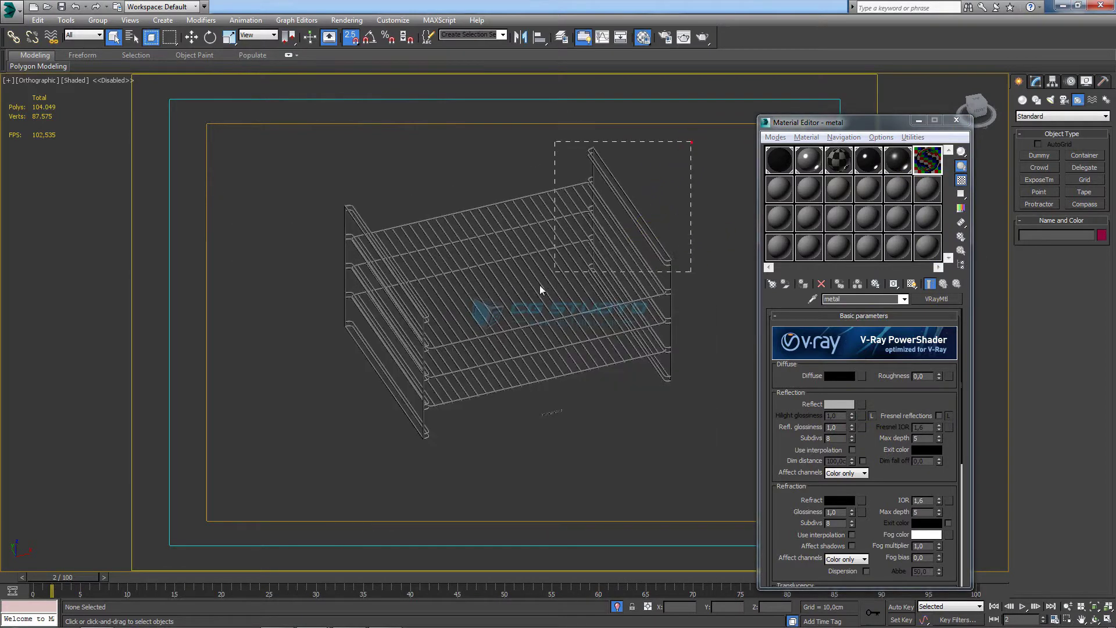
Assign the metal material to both oven racks and check the rack group.
drag(540, 285, 309, 483)
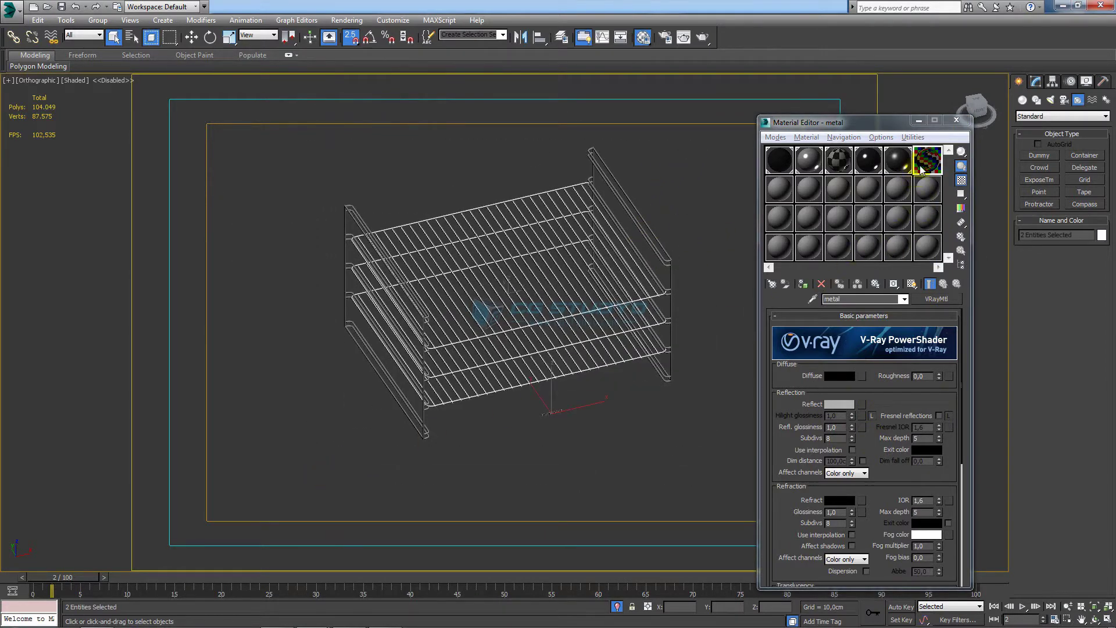
click(803, 284)
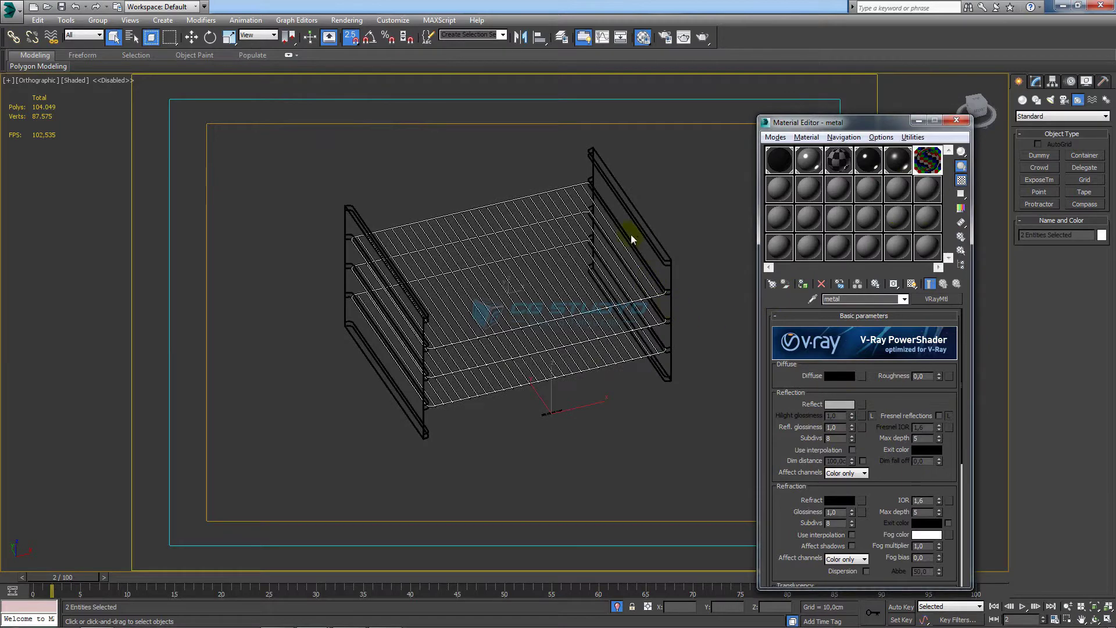
click(659, 207)
scroll(536, 256, up, 2)
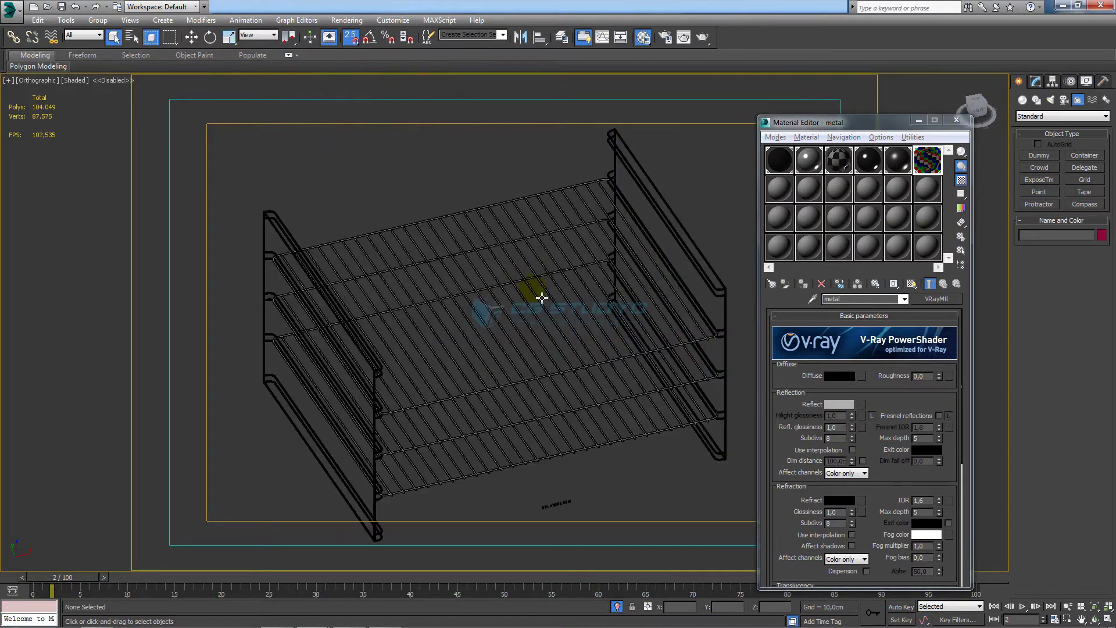
scroll(541, 298, up, 8)
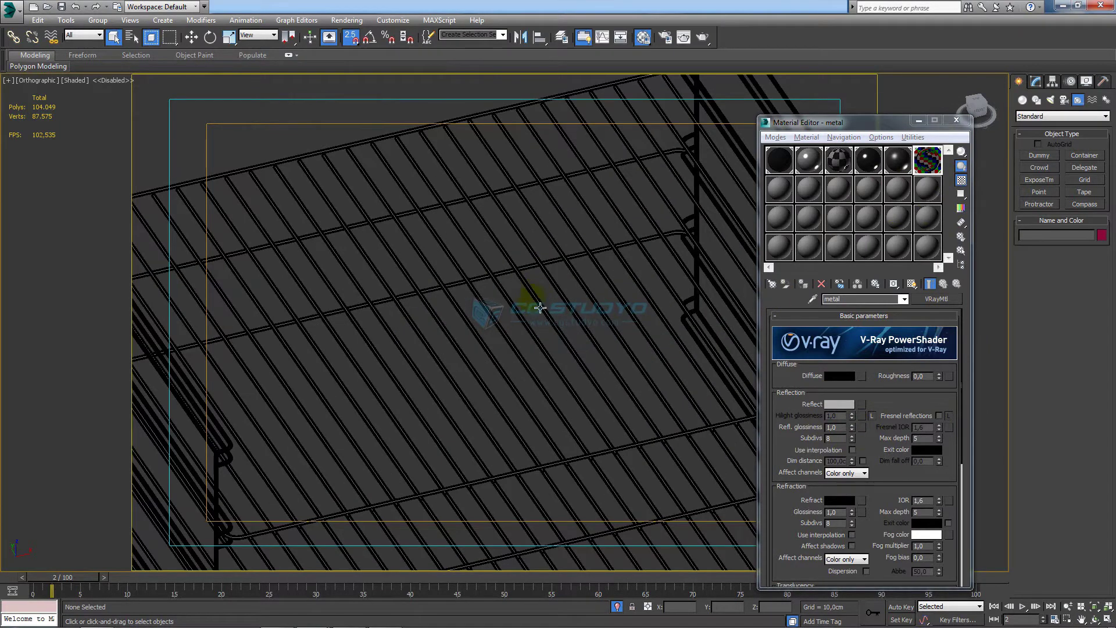
click(546, 309)
scroll(546, 309, down, 10)
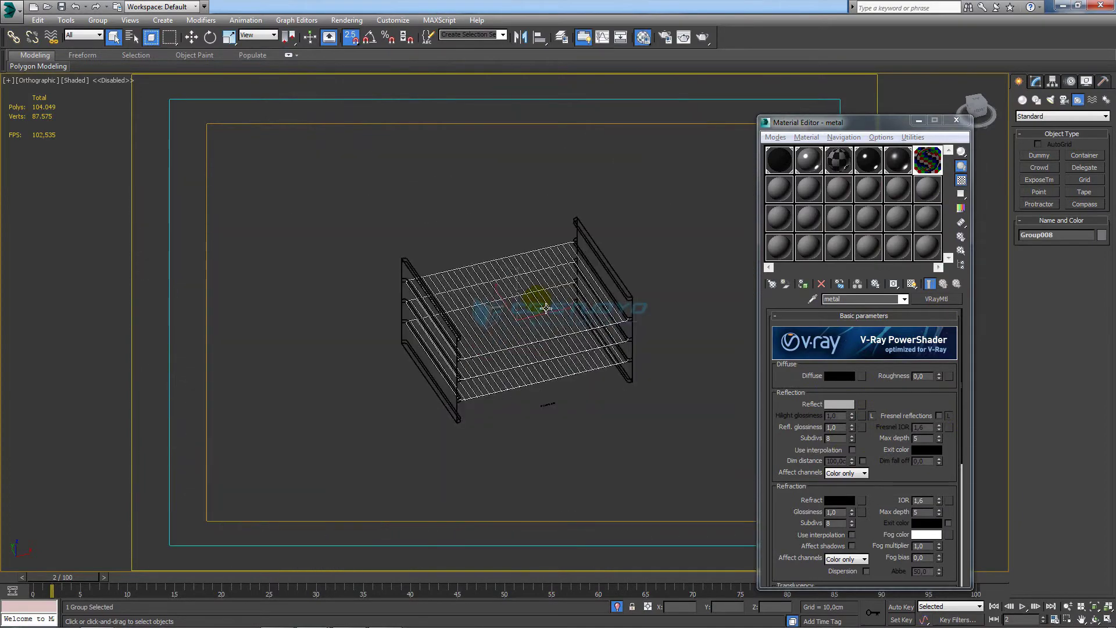
click(580, 390)
End isolation and view the full scene through camera 012, then orbit in perspective.
click(616, 607)
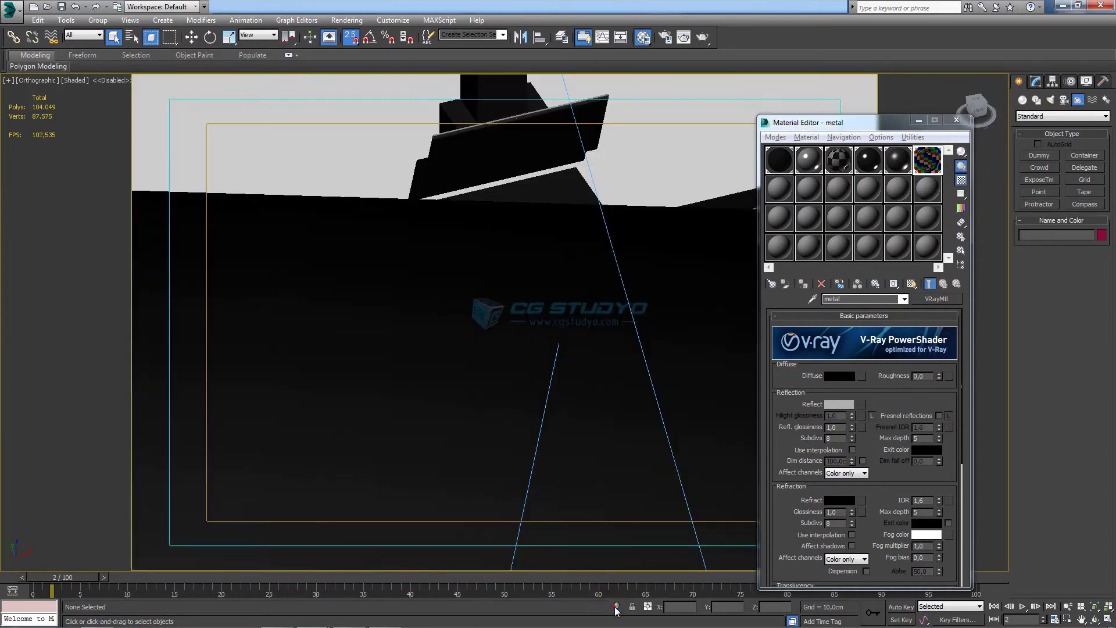
middle_drag(566, 432, 554, 402)
key(c)
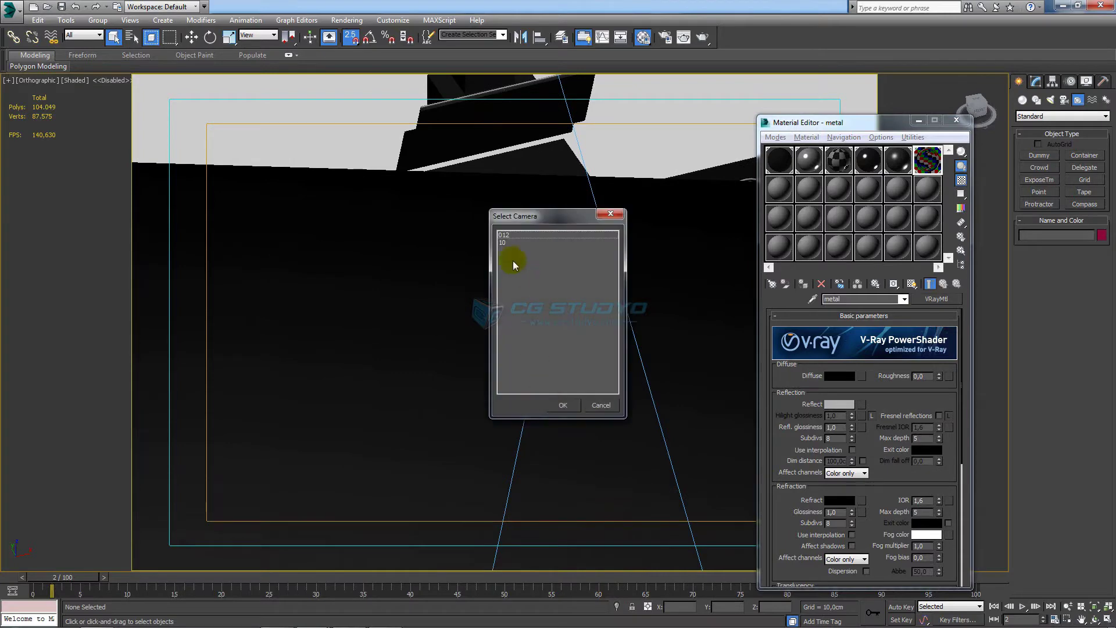
click(511, 240)
double_click(512, 240)
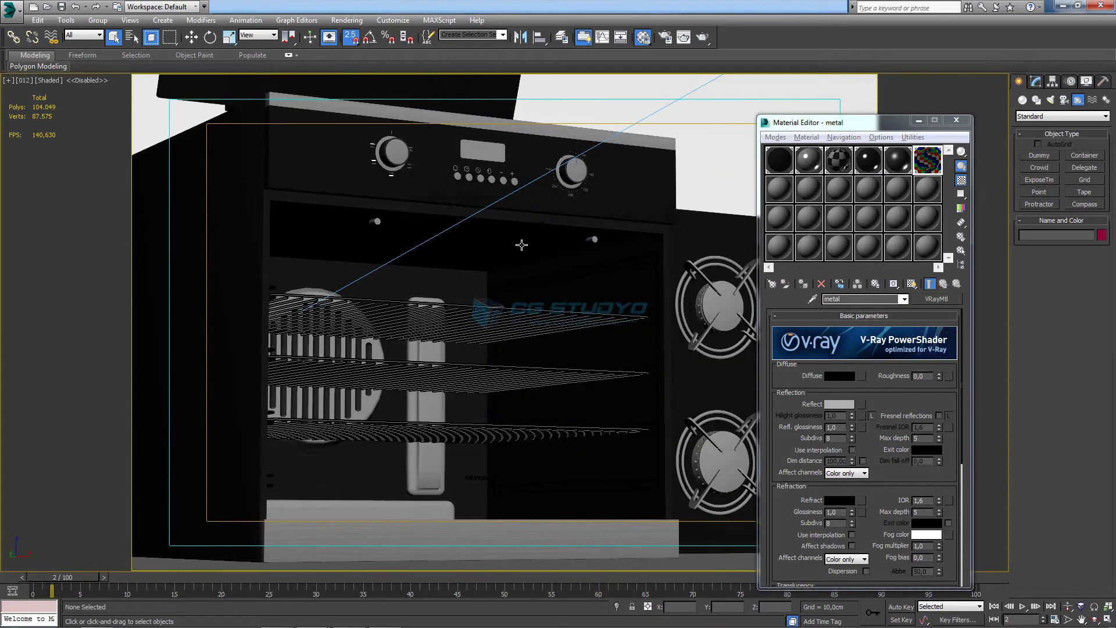
key(p)
alt+middle_drag(522, 245, 541, 328)
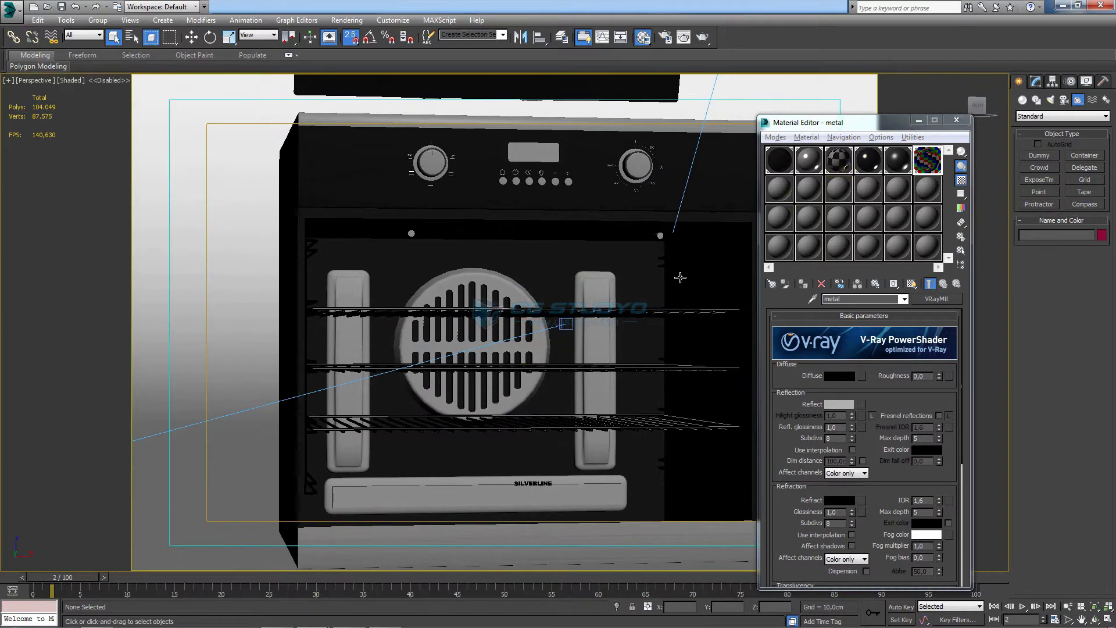
Apply siyahmetalik to the fan grille, the right door handle and the bottom handle.
click(654, 283)
click(867, 159)
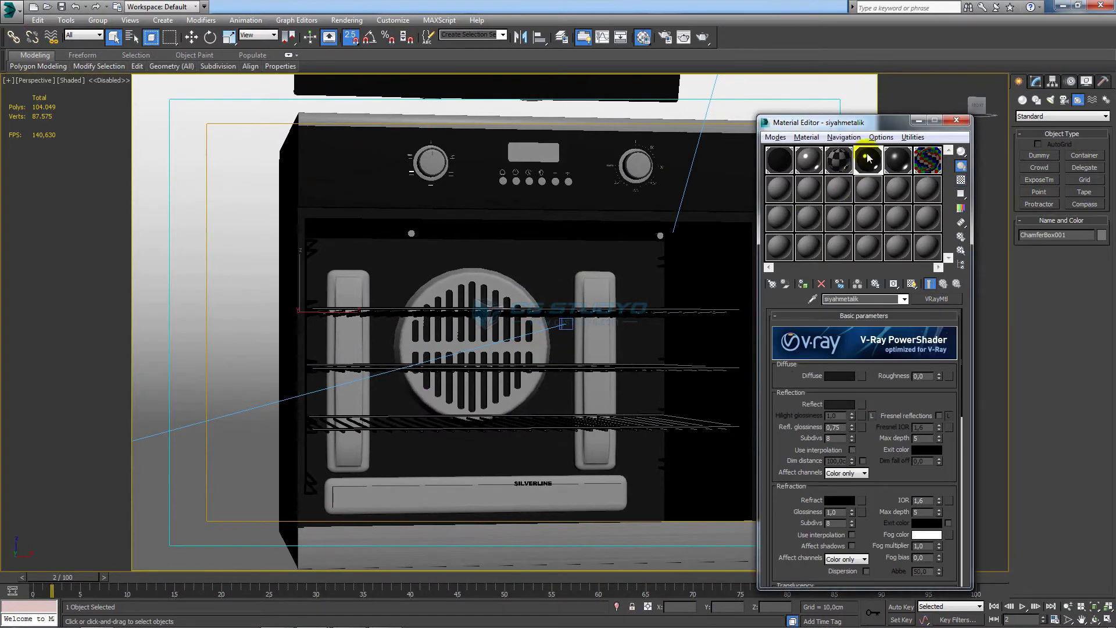
drag(863, 166, 610, 294)
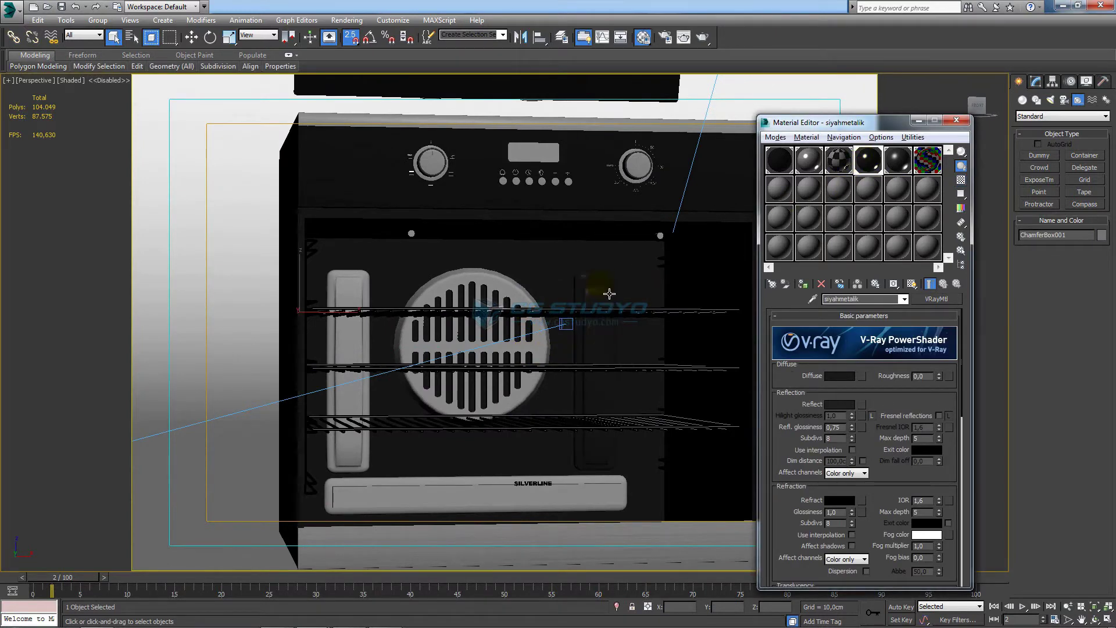
drag(859, 165, 509, 277)
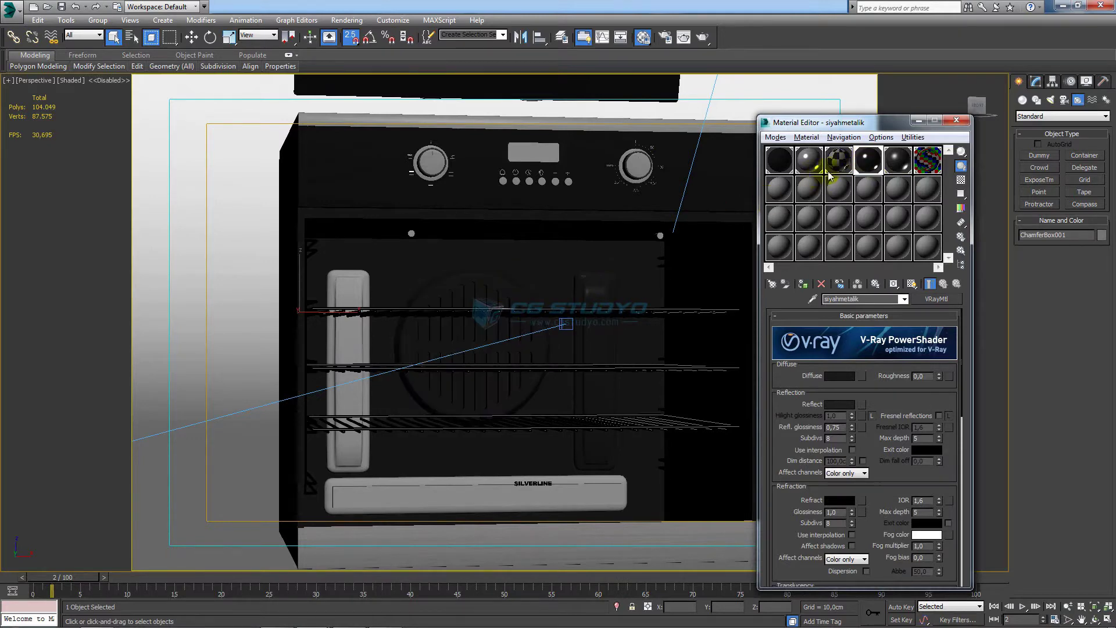
drag(865, 166, 339, 285)
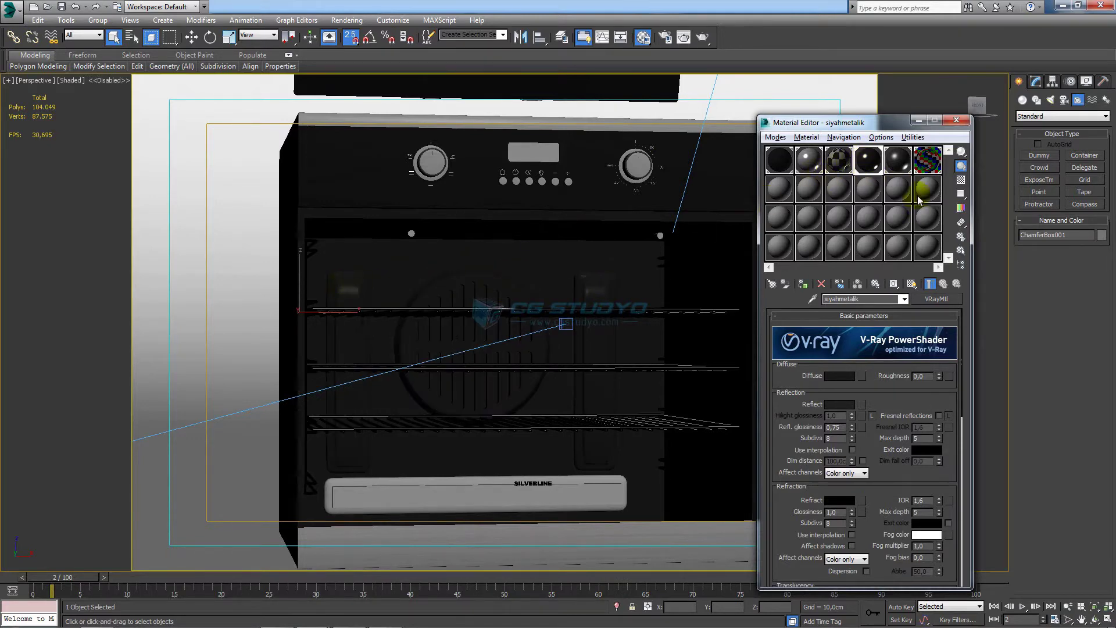
drag(865, 166, 512, 488)
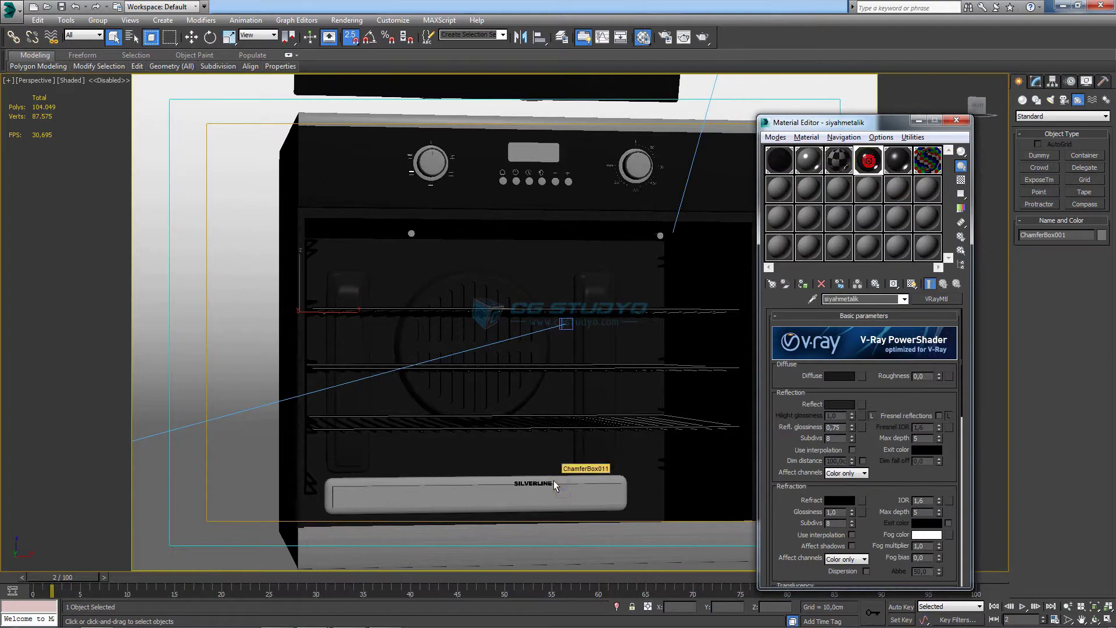
alt+middle_drag(512, 488, 526, 449)
scroll(439, 369, down, 3)
scroll(439, 369, down, 1)
scroll(439, 370, down, 2)
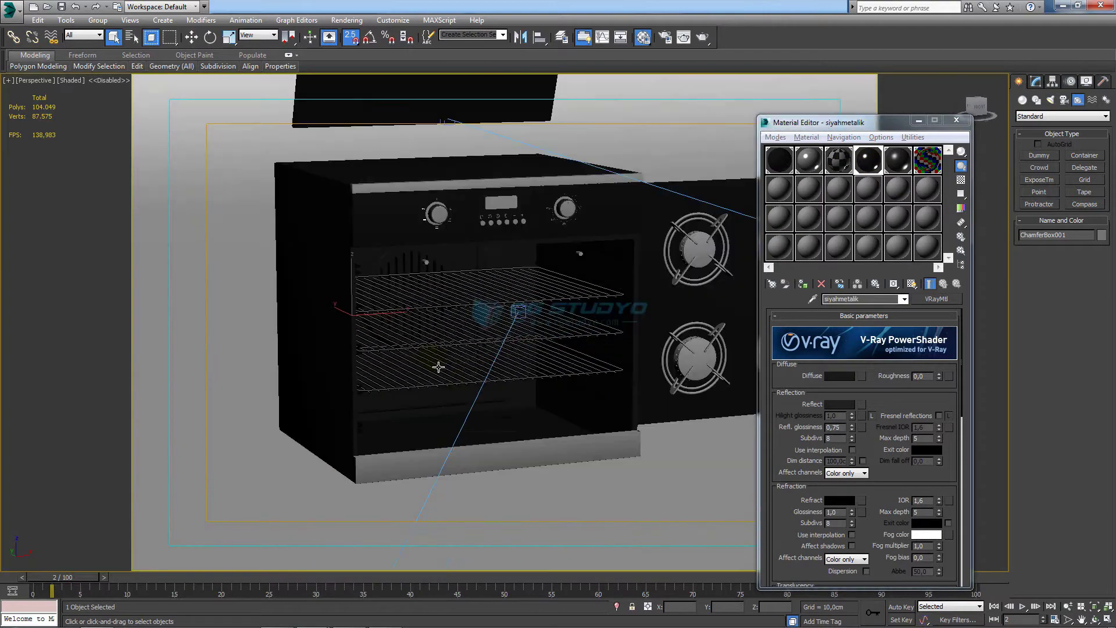
scroll(451, 399, up, 2)
Assign a fresh material to the oven glass, name it finncami and make it a VRayMtl.
scroll(407, 413, up, 5)
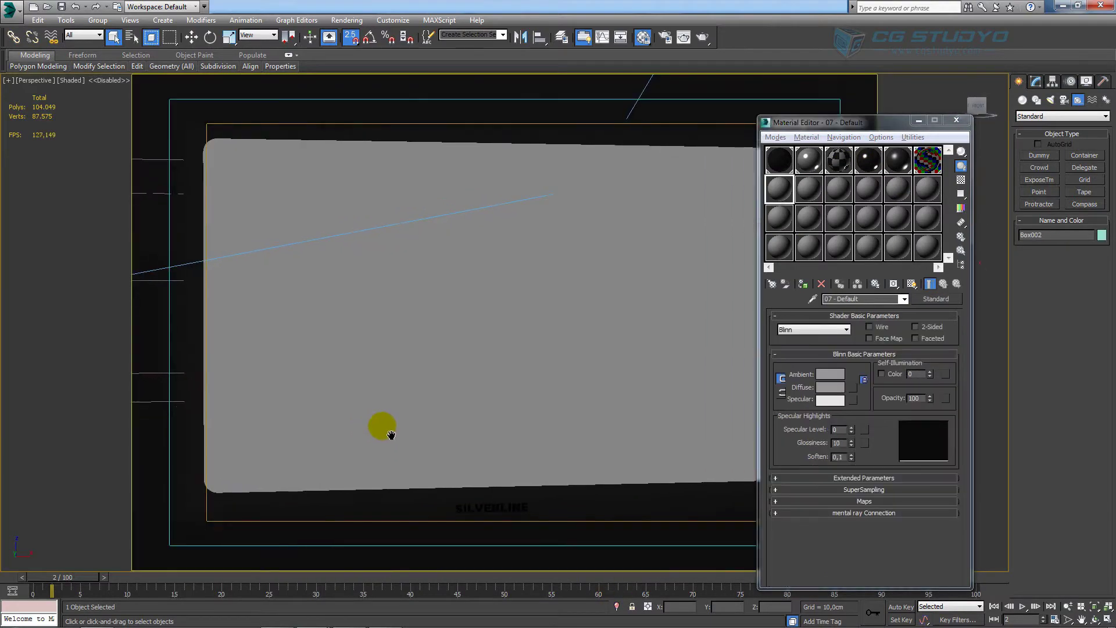
drag(810, 266, 426, 282)
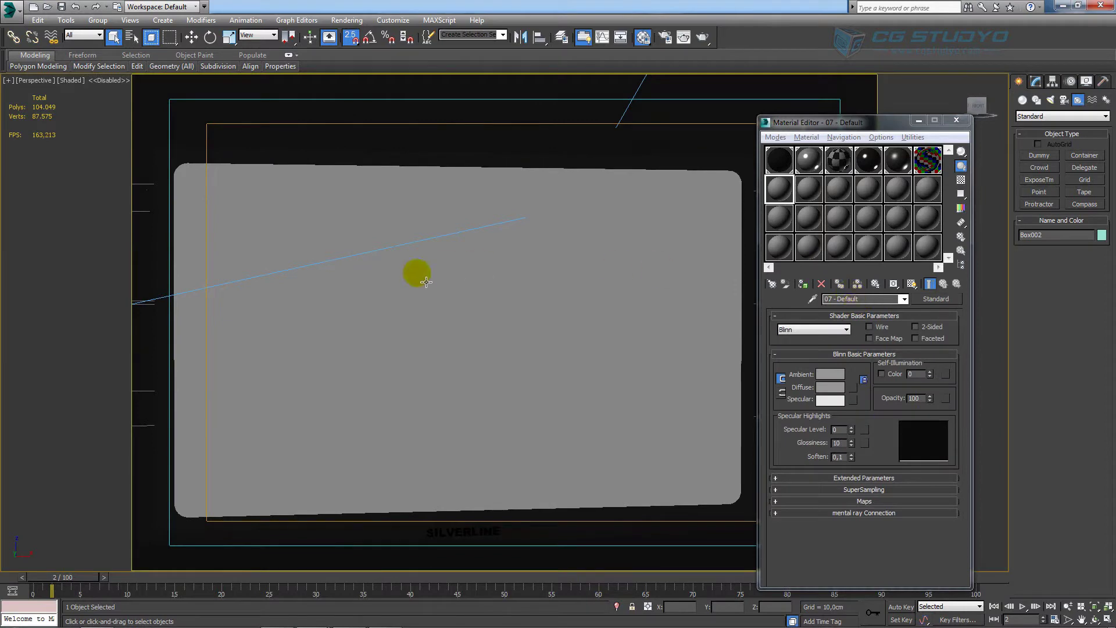
scroll(427, 285, up, 1)
scroll(499, 279, down, 3)
scroll(506, 349, down, 2)
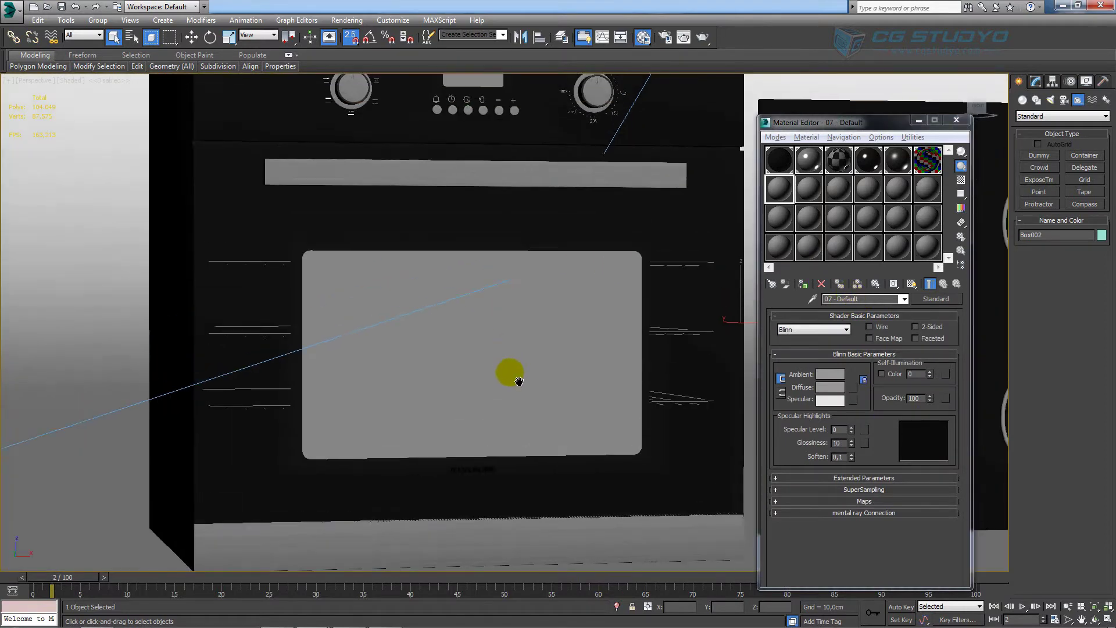
scroll(521, 407, down, 1)
click(890, 299)
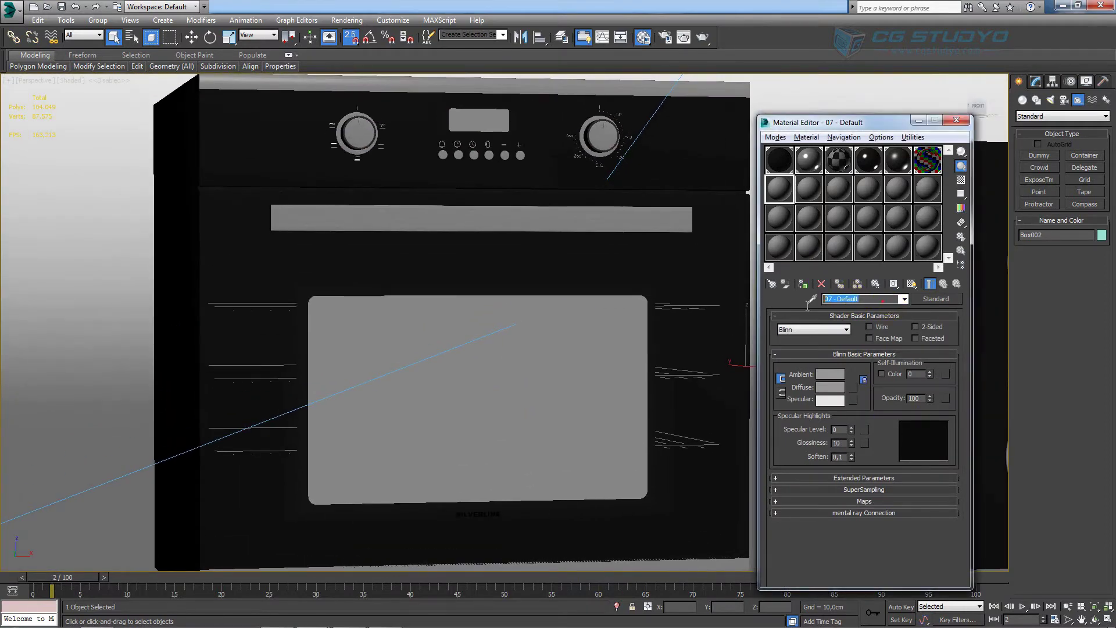
text(fırıncamı)
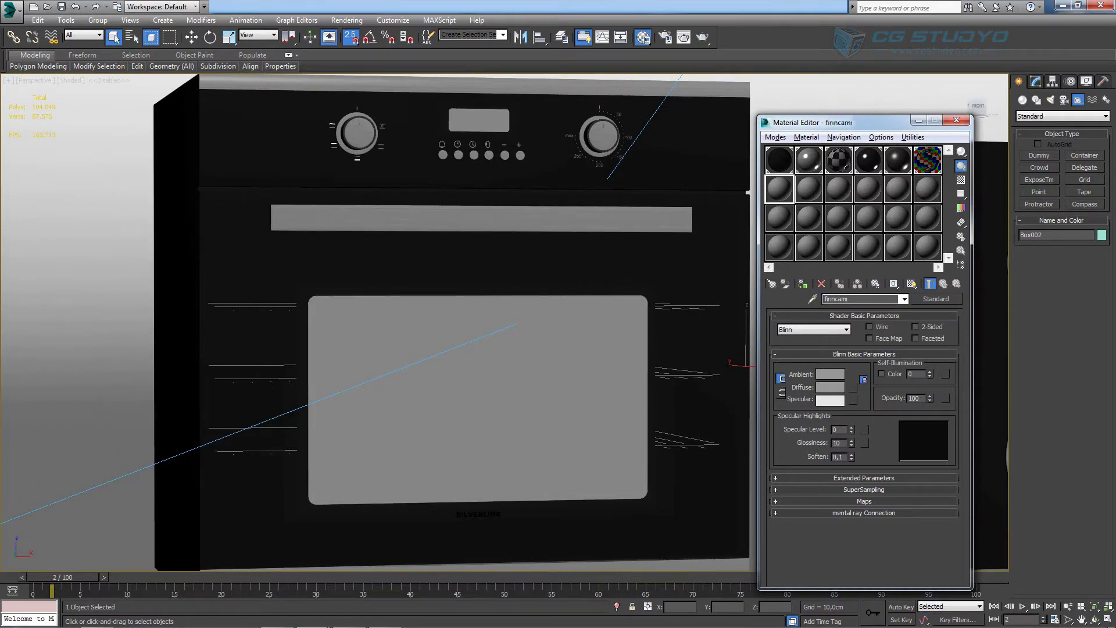
click(940, 299)
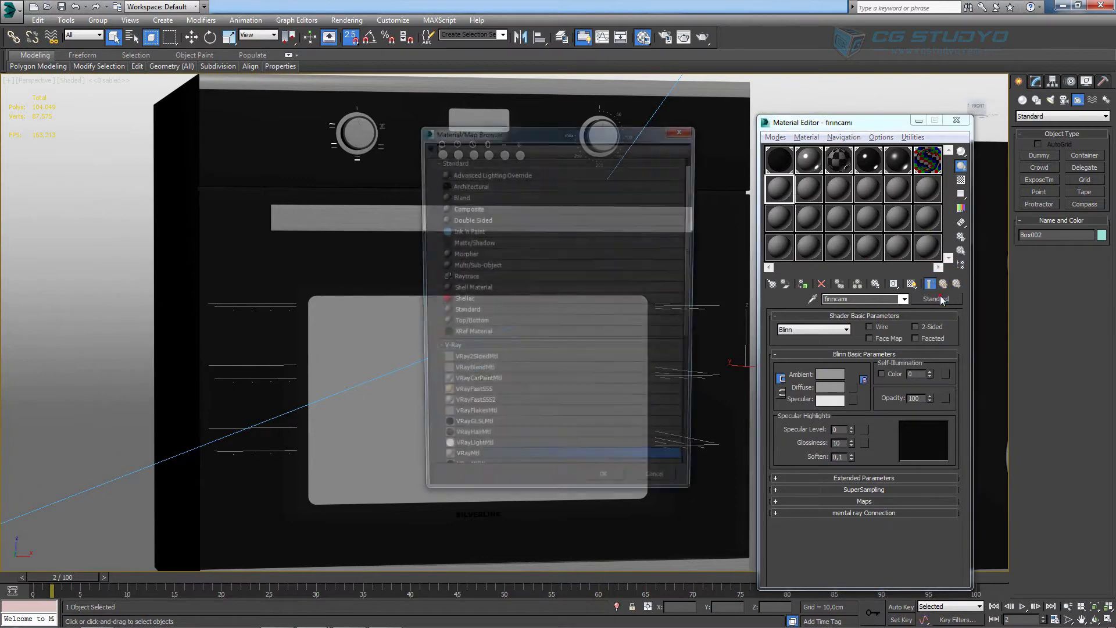
double_click(469, 469)
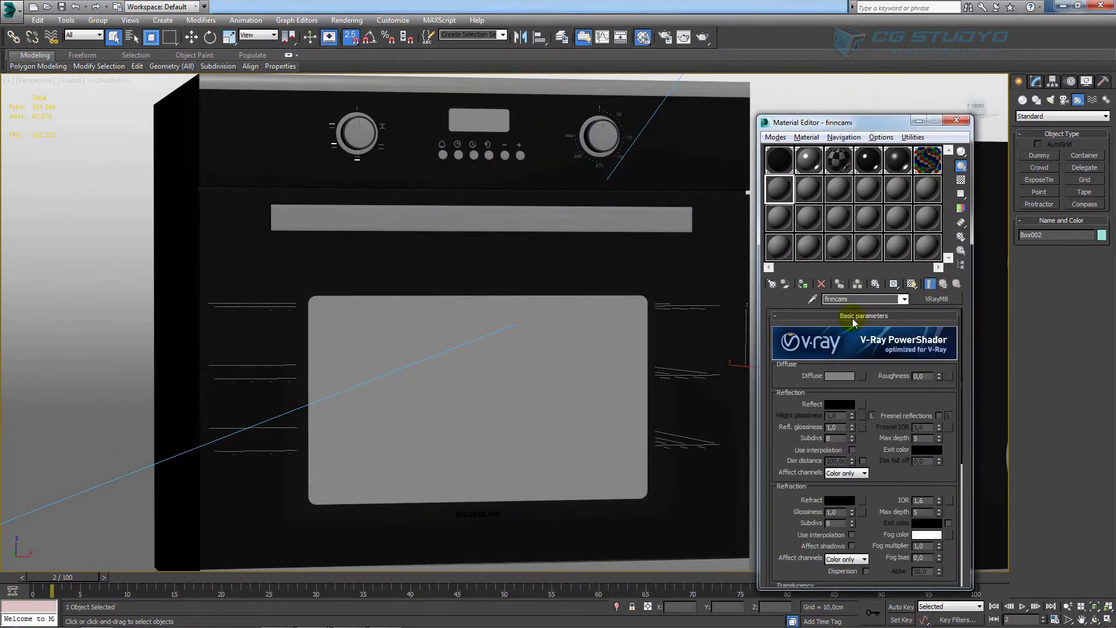
Set the glass diffuse to black, reflection to grey 53 and reflection subdivs to 32.
click(842, 376)
drag(231, 116, 232, 161)
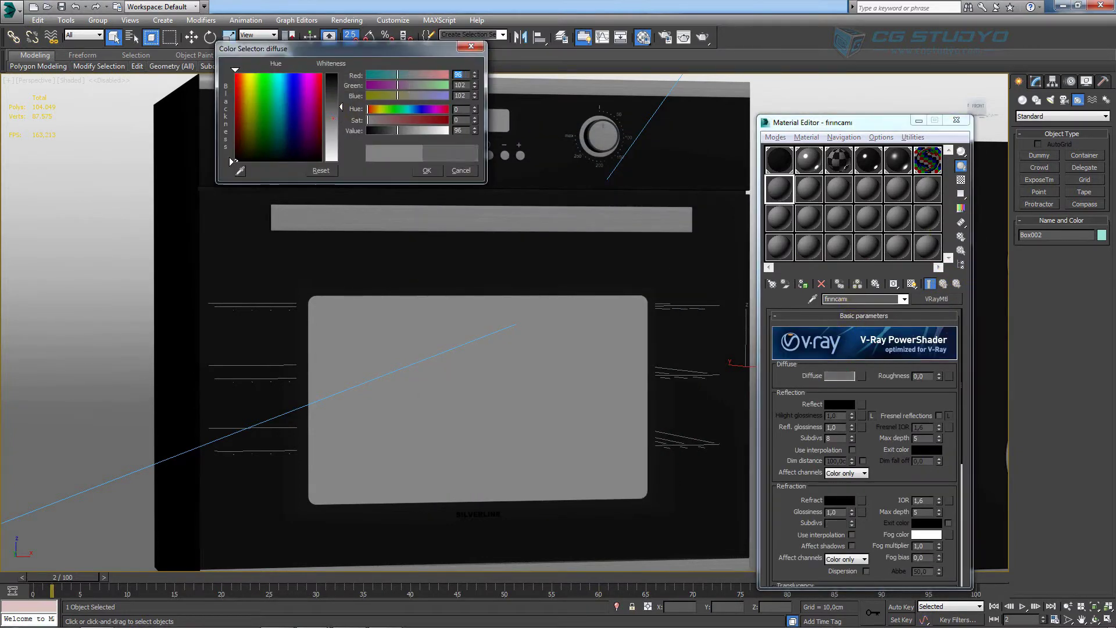
click(427, 170)
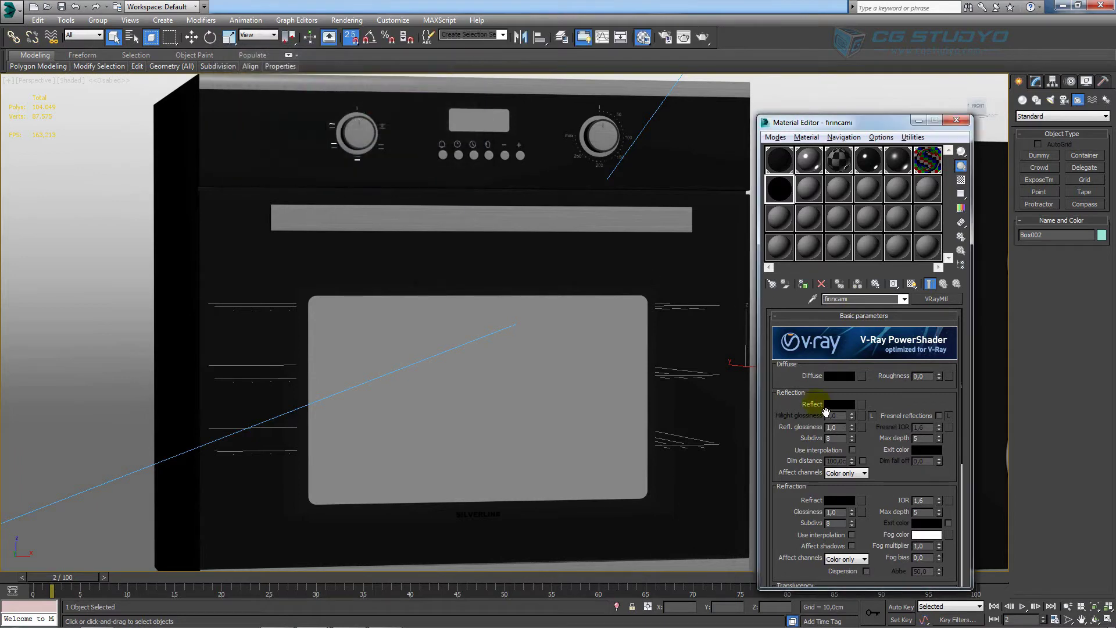
click(837, 405)
drag(343, 75, 344, 91)
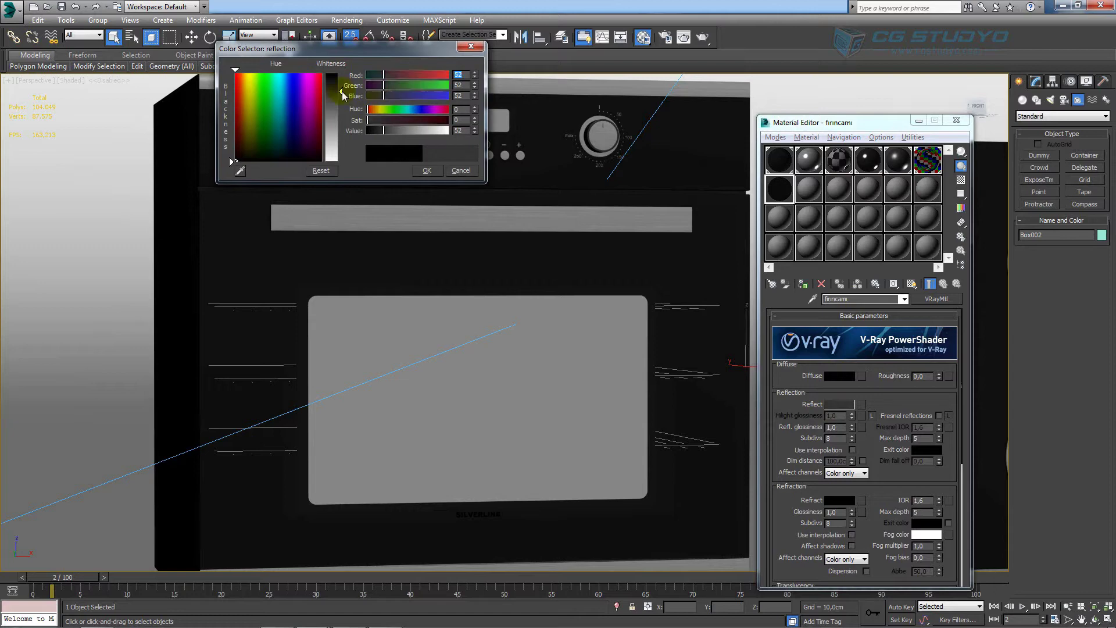
click(476, 133)
click(427, 170)
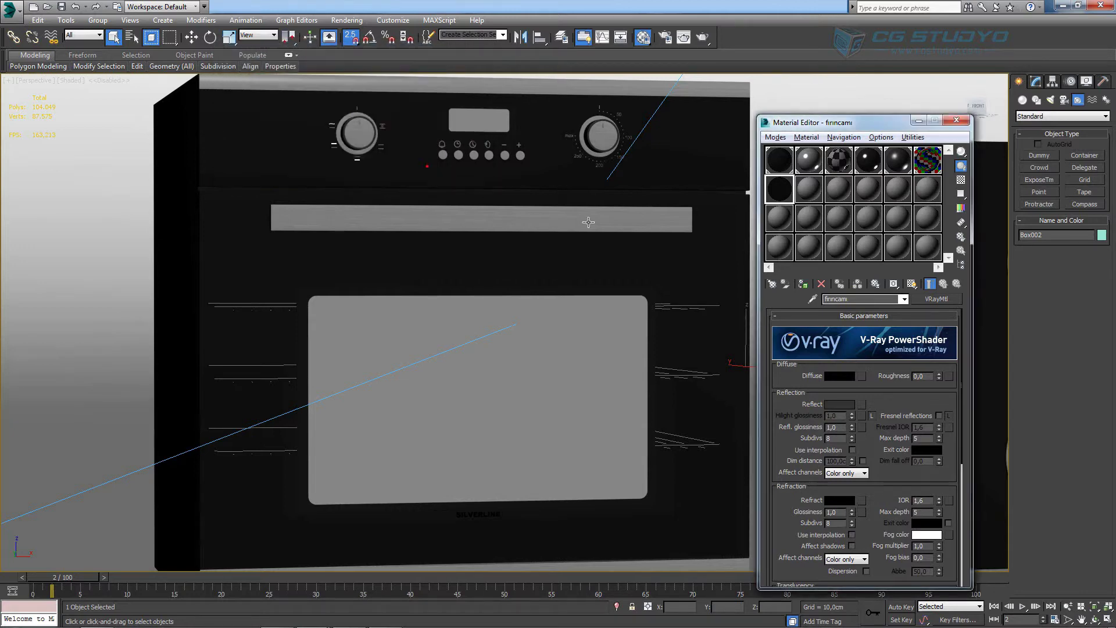
double_click(838, 438)
text(32)
key(Return)
Set max depth 7, white refraction, copy the reflect colour to fog and show the background.
double_click(838, 524)
double_click(924, 439)
key(Return)
click(842, 499)
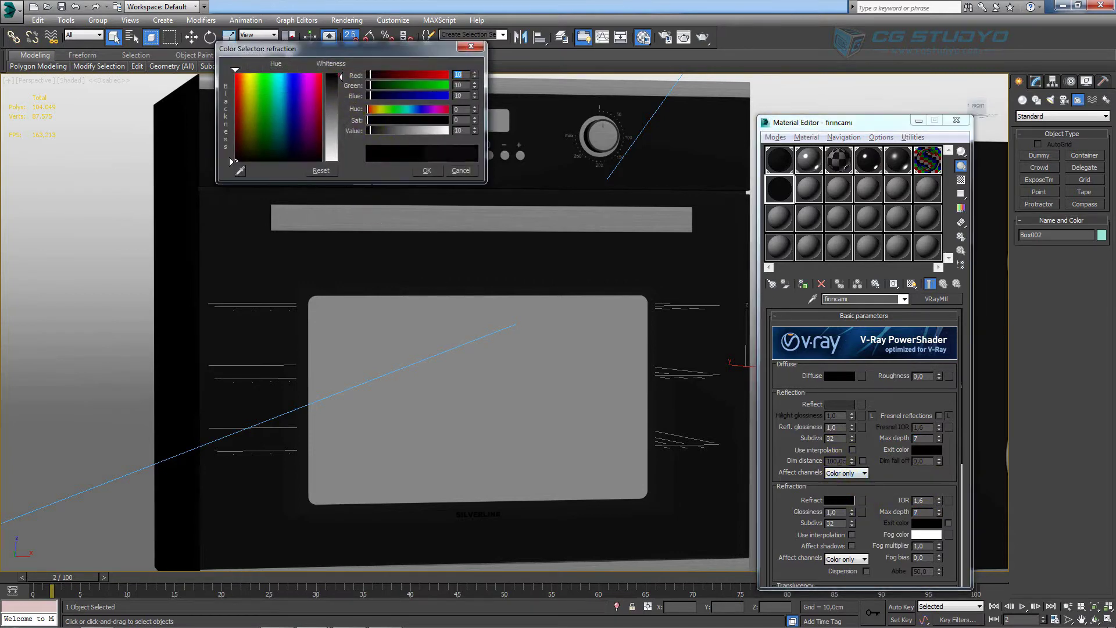
drag(341, 74, 341, 161)
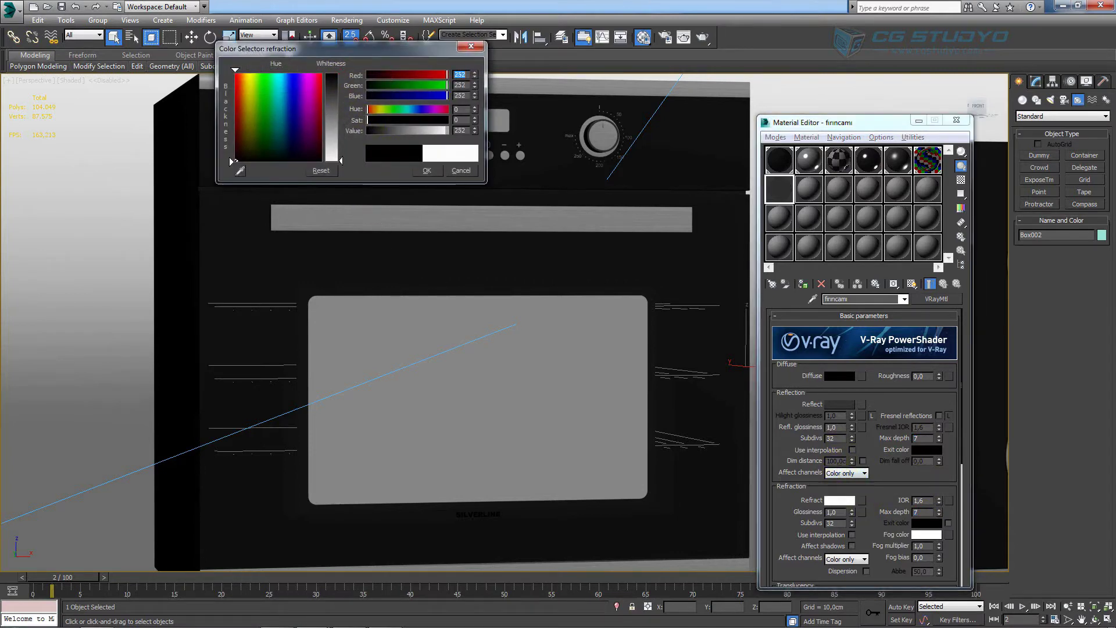
click(427, 170)
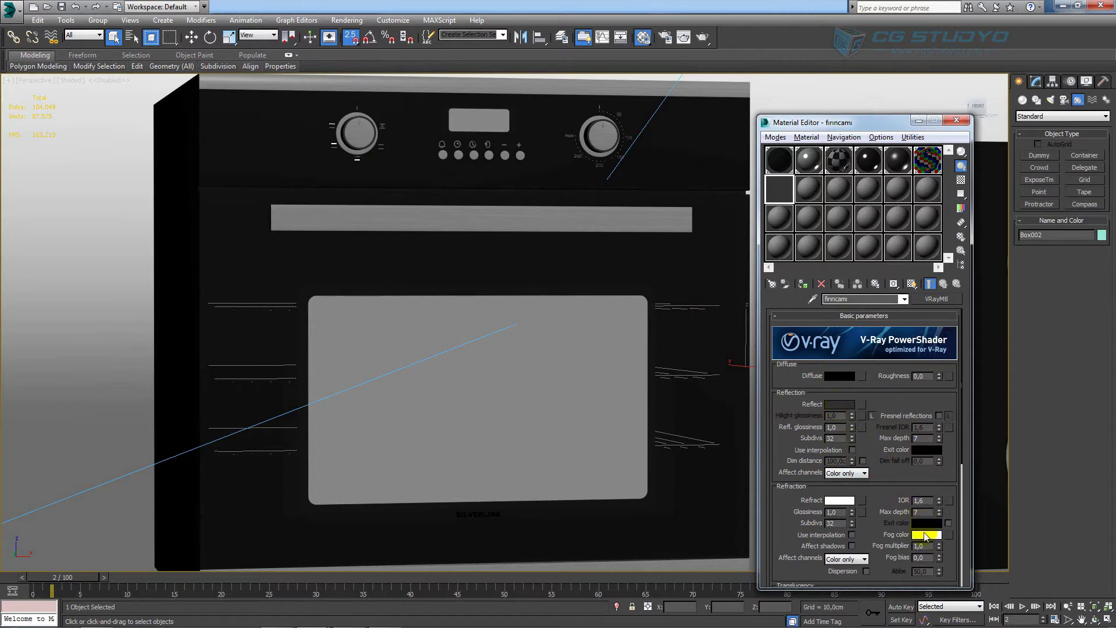
right_click(835, 406)
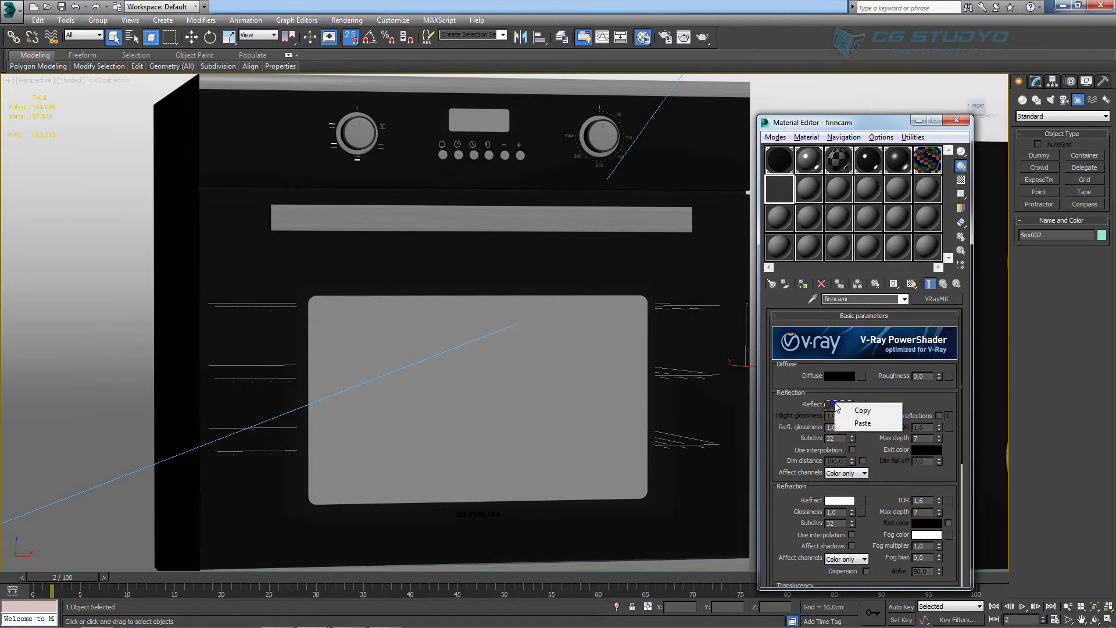
click(845, 413)
right_click(925, 538)
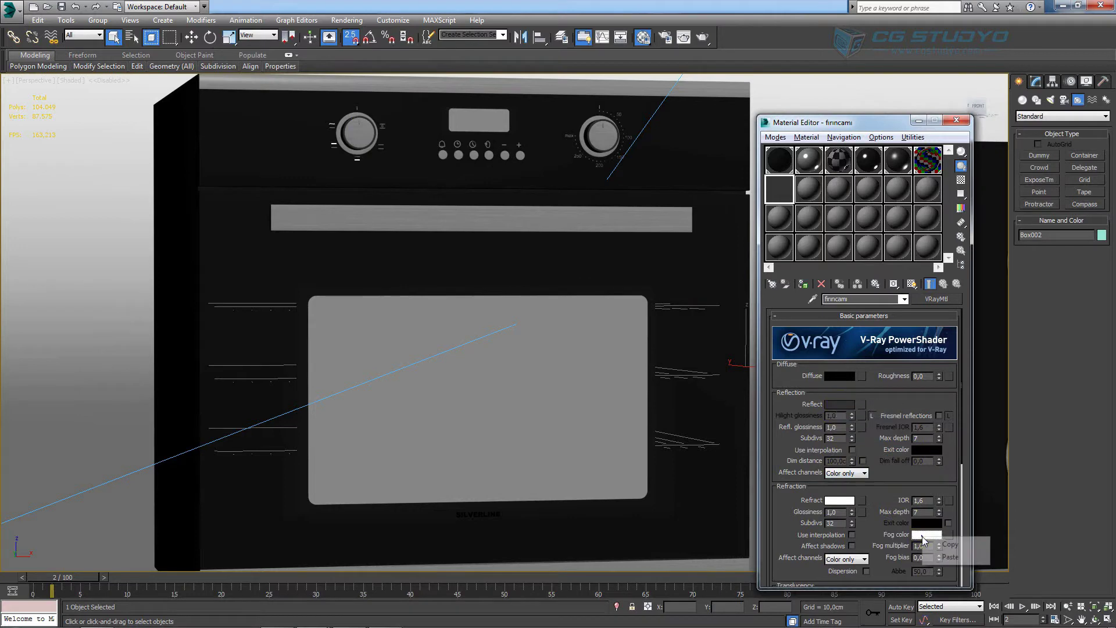
click(950, 557)
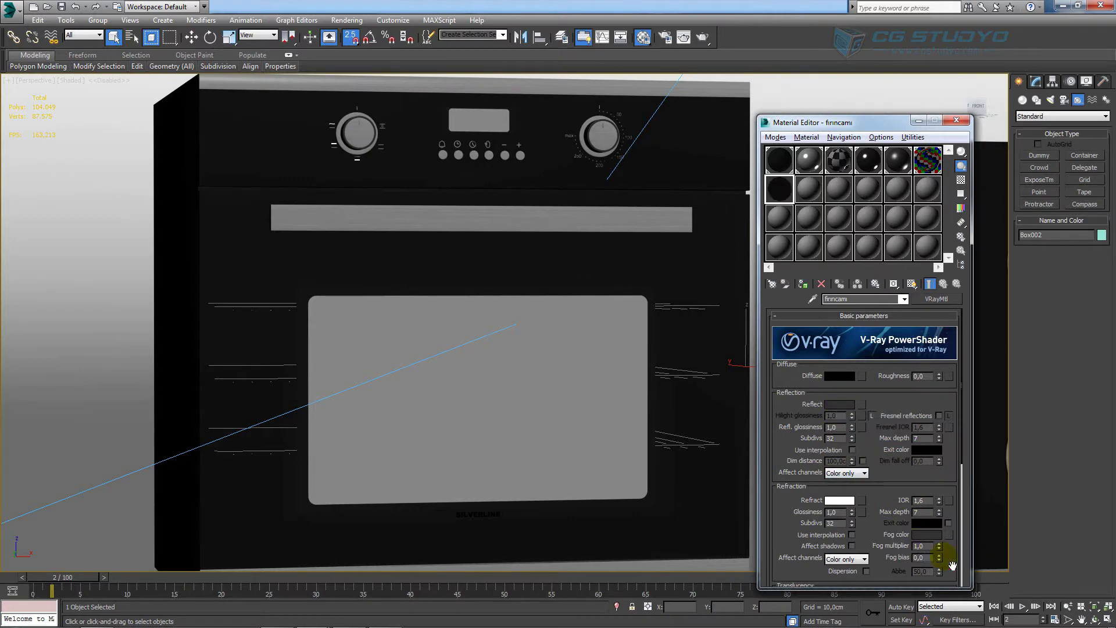
click(961, 180)
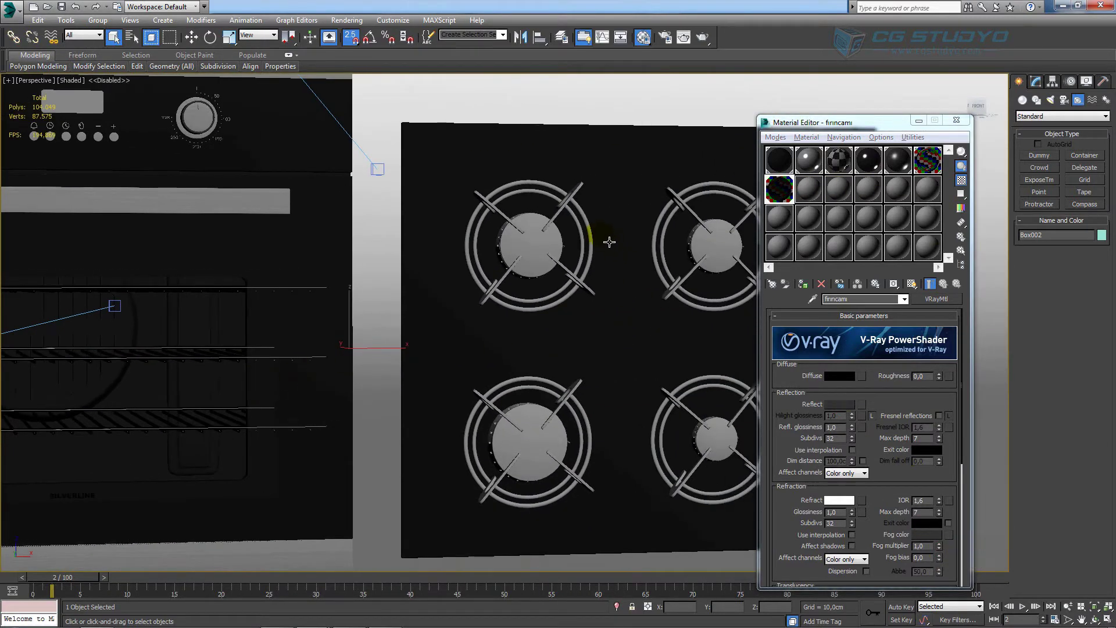
Pan and orbit around the second burner, select its cap, then bring up the ANKASTRE SET folder.
scroll(608, 242, up, 5)
middle_drag(597, 272, 459, 297)
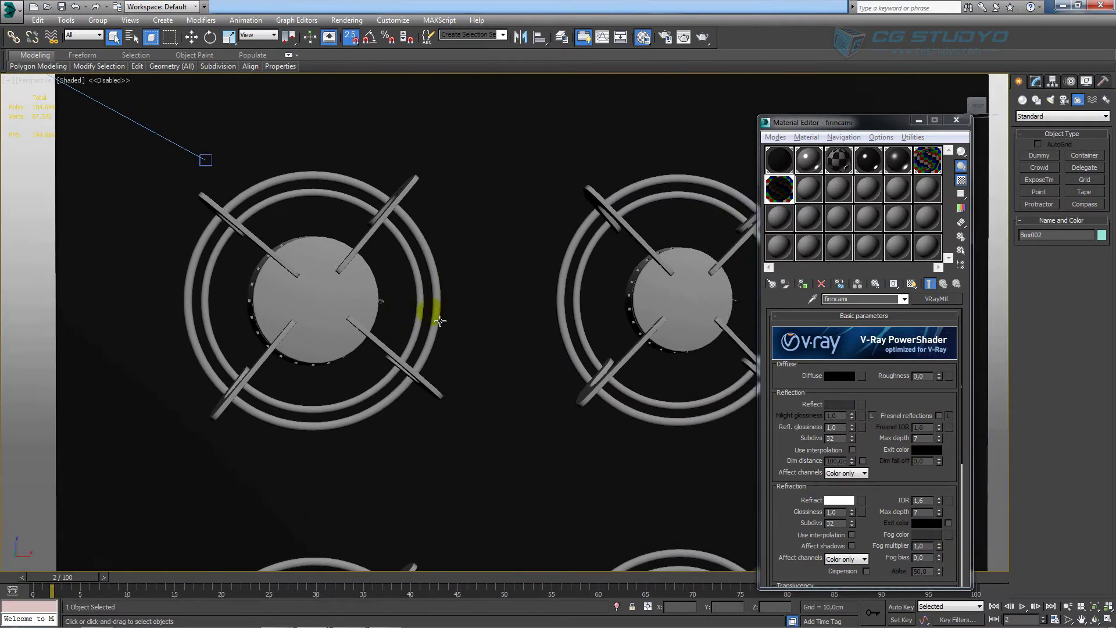
click(372, 319)
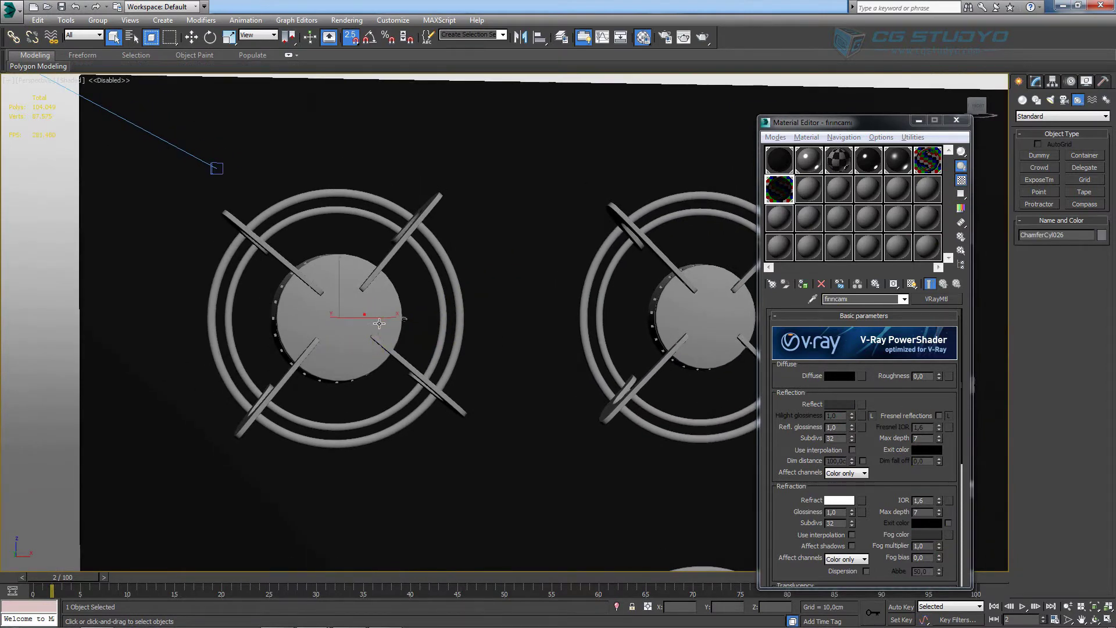
mouse_move(460, 326)
alt+middle_down()
mouse_move(348, 372)
mouse_move(407, 312)
mouse_move(486, 292)
mouse_move(514, 311)
mouse_move(463, 346)
alt+middle_up()
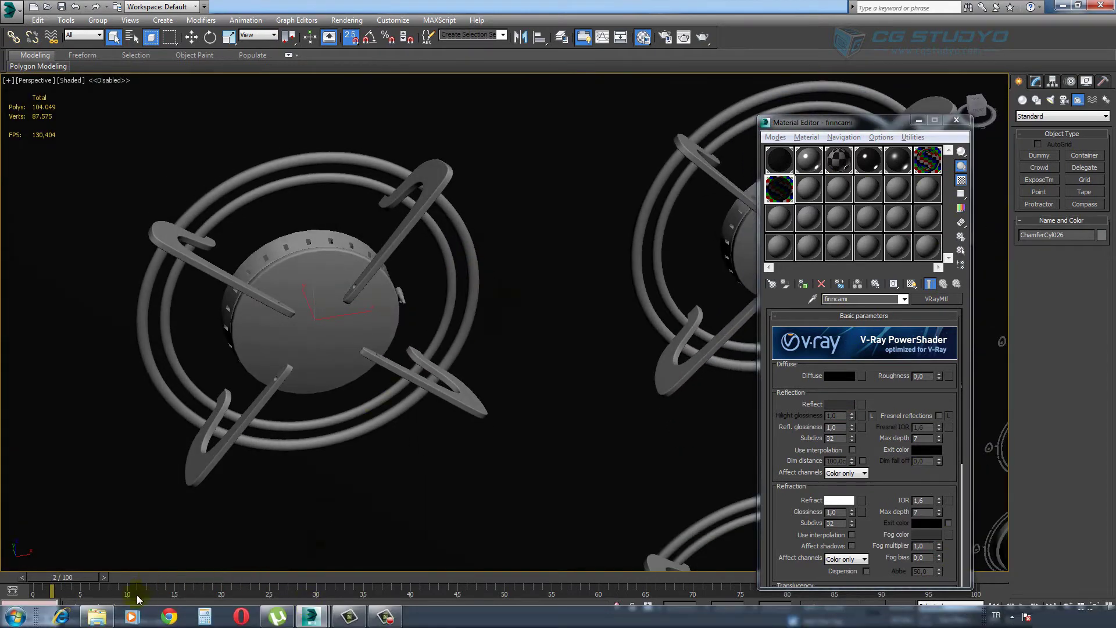
click(141, 620)
Open the cooktop photo maximised, pan it, move to the next hob photo and zoom to fit.
click(427, 156)
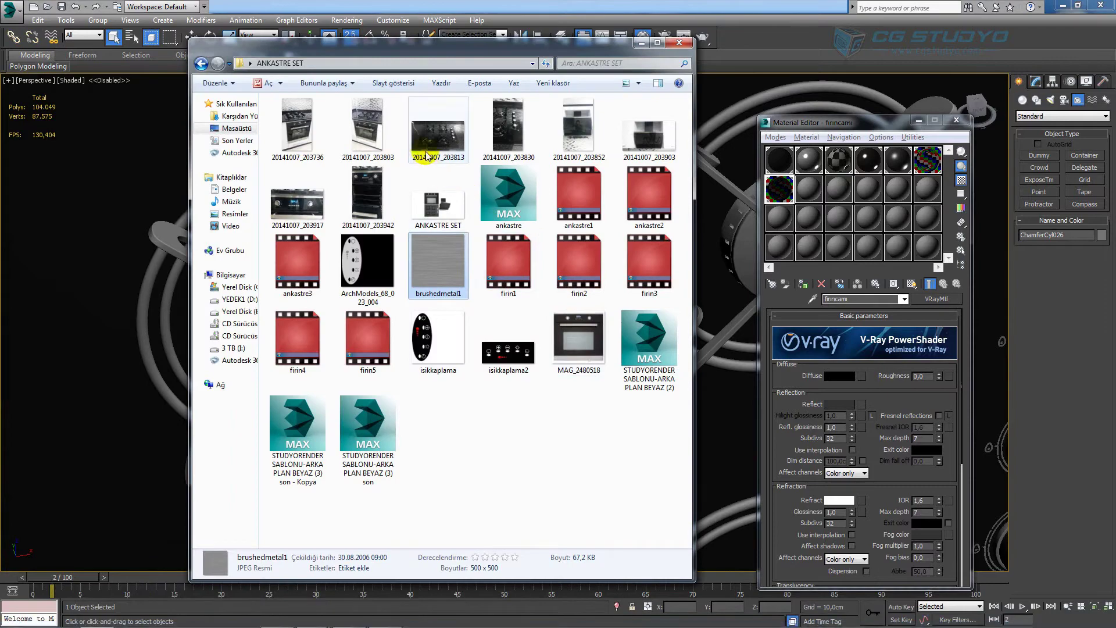
double_click(427, 156)
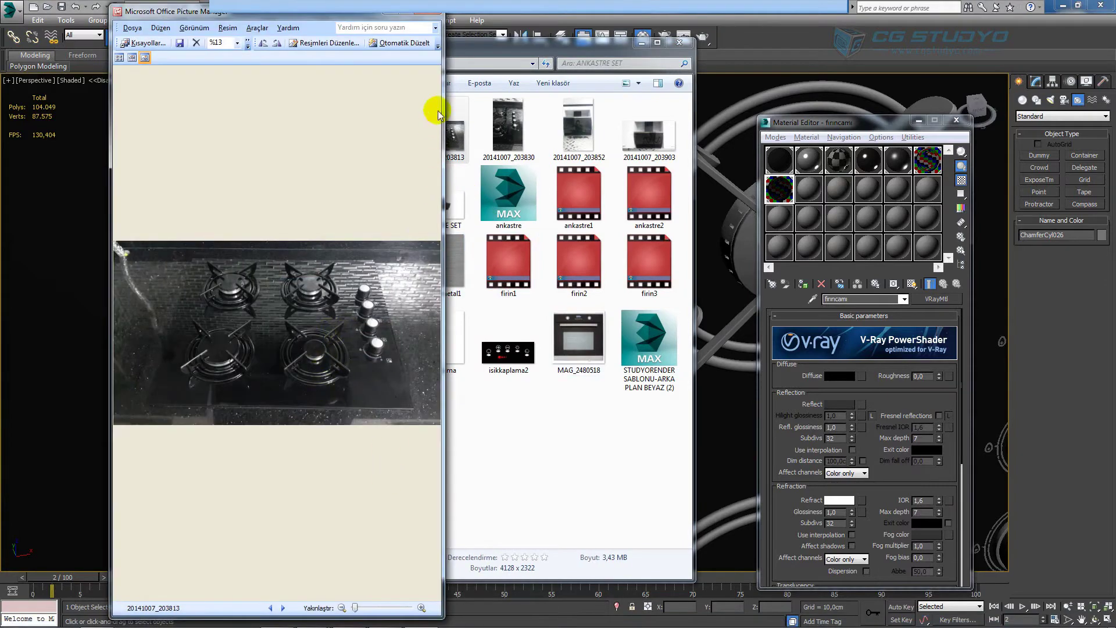
click(419, 15)
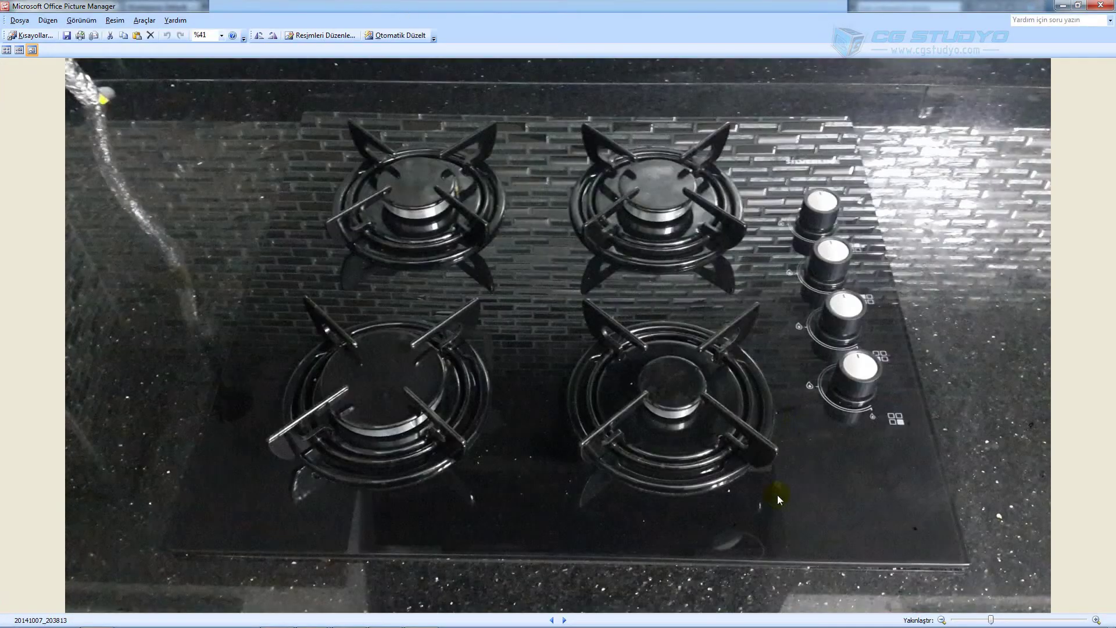
scroll(552, 465, up, 2)
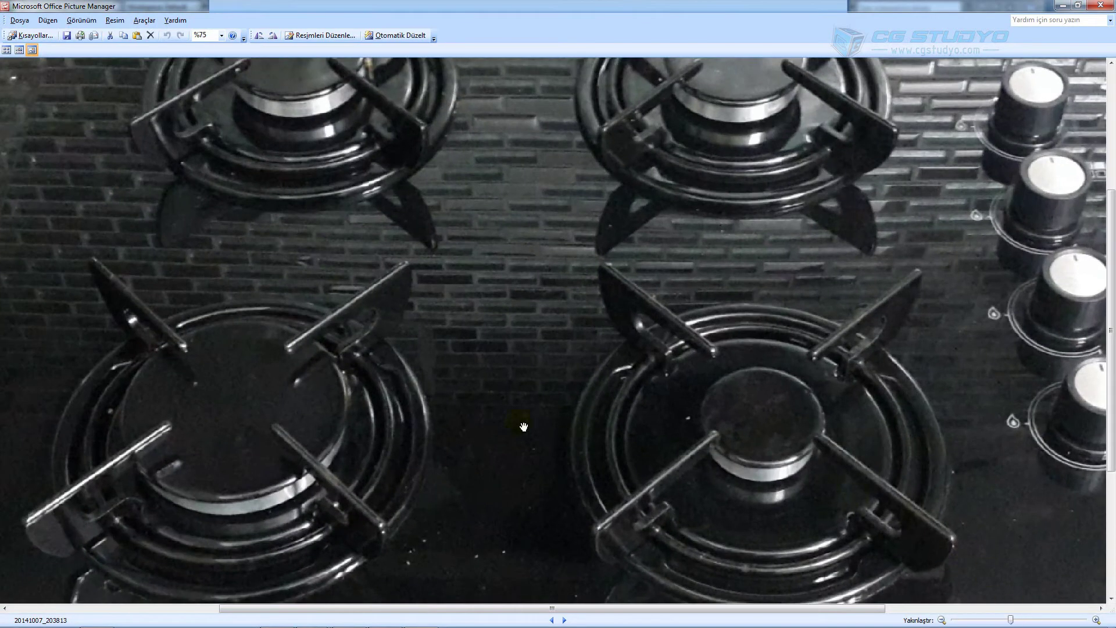
scroll(560, 169, up, 1)
drag(681, 556, 652, 448)
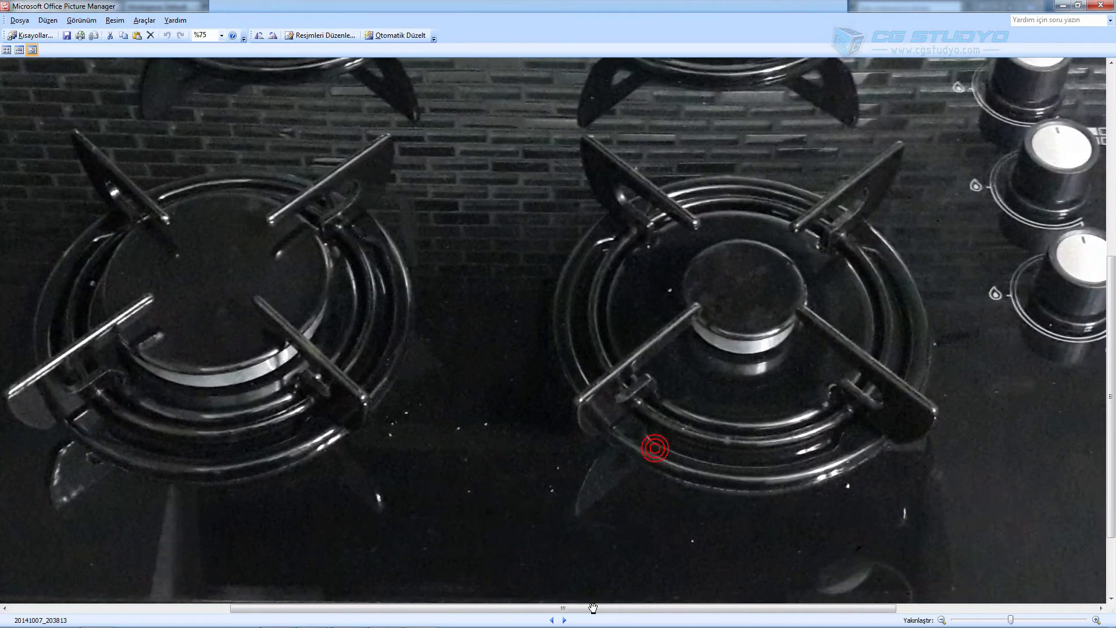
click(565, 621)
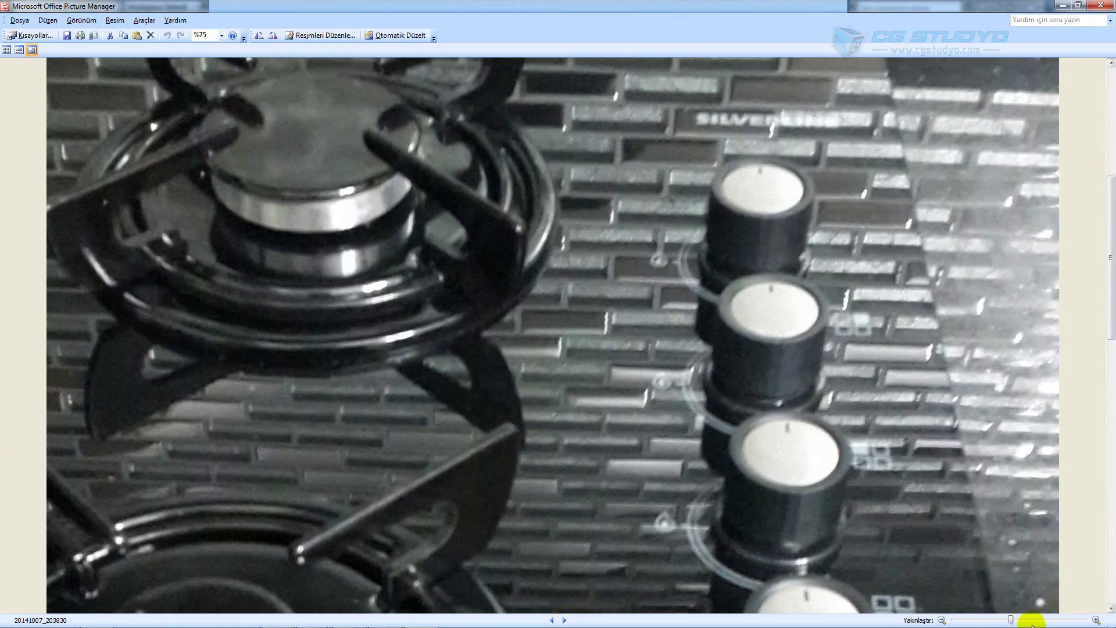
drag(1012, 621, 994, 618)
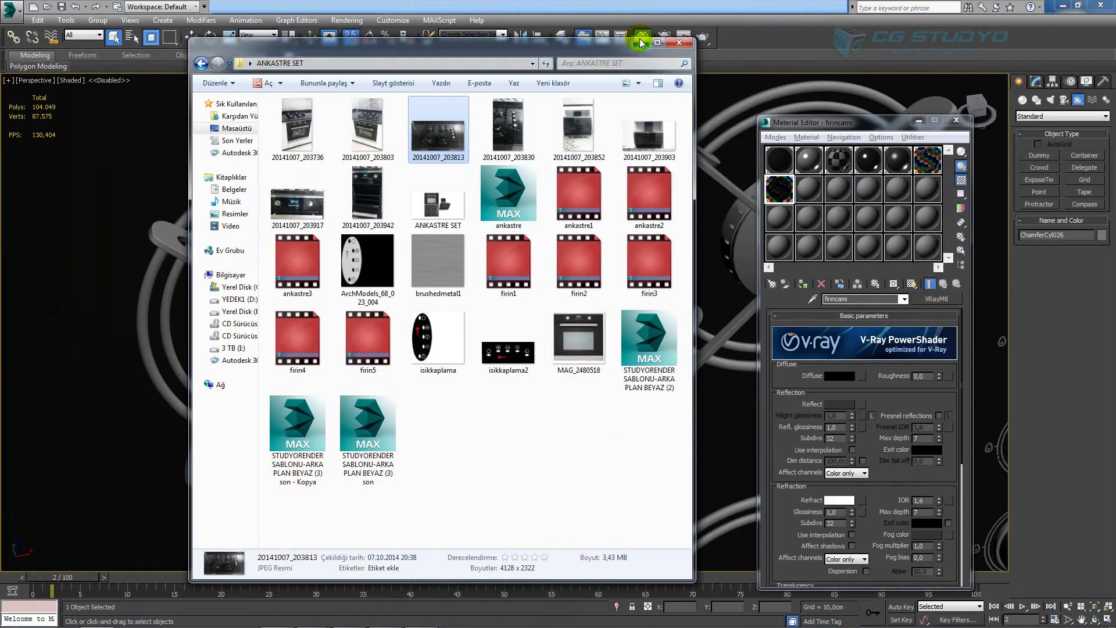
Name an unused slot 'metalocak', make it a VRayMtl and start editing its diffuse colour.
click(642, 42)
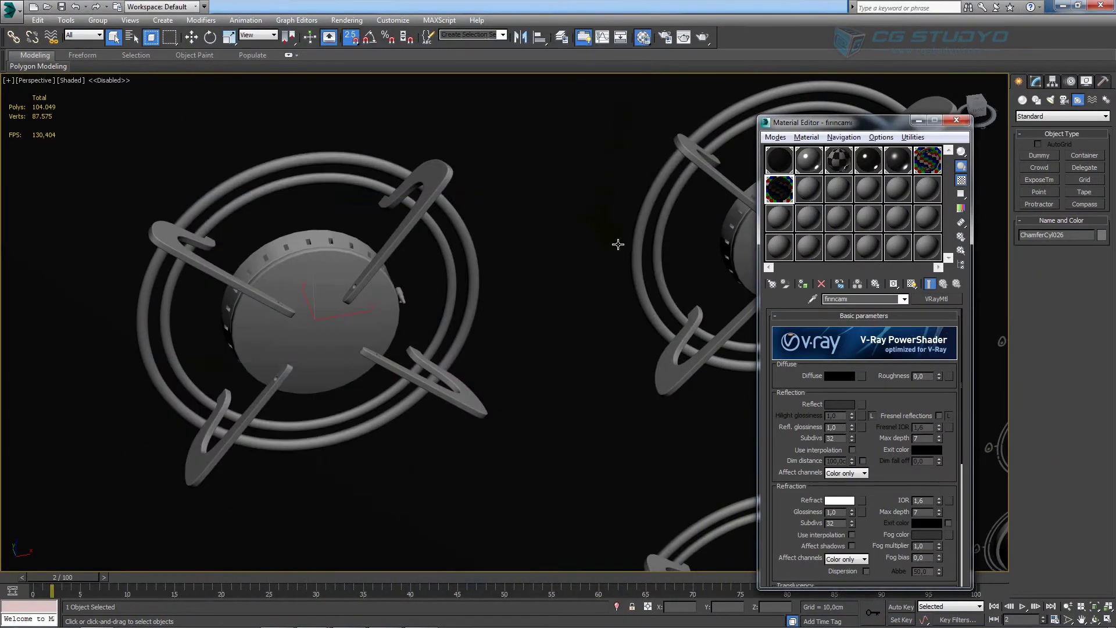
click(802, 199)
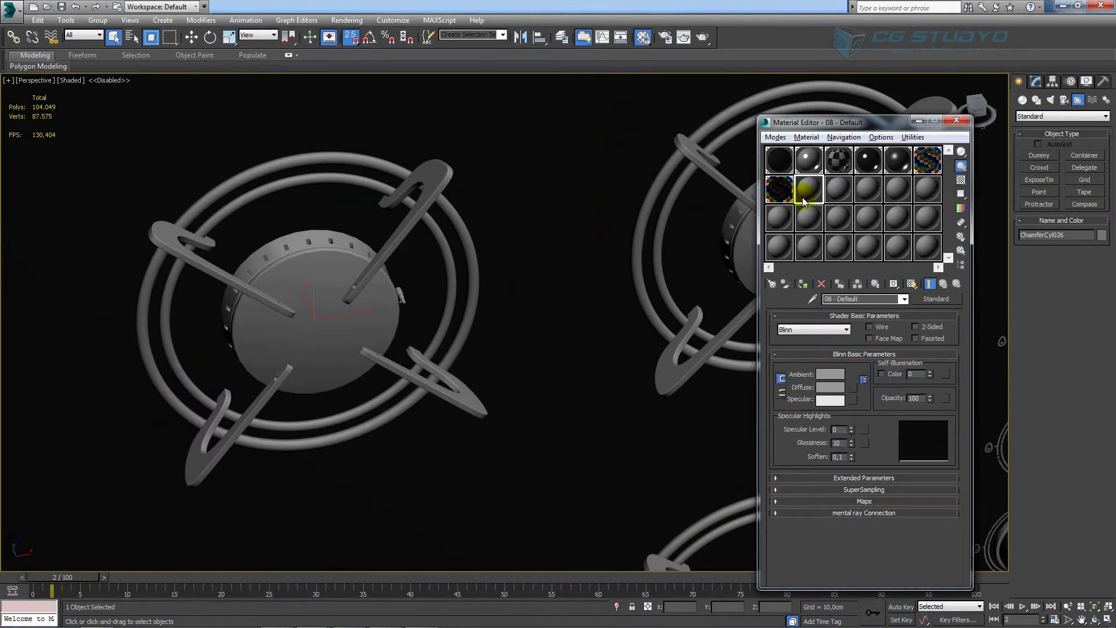
key(s)
drag(895, 299, 799, 297)
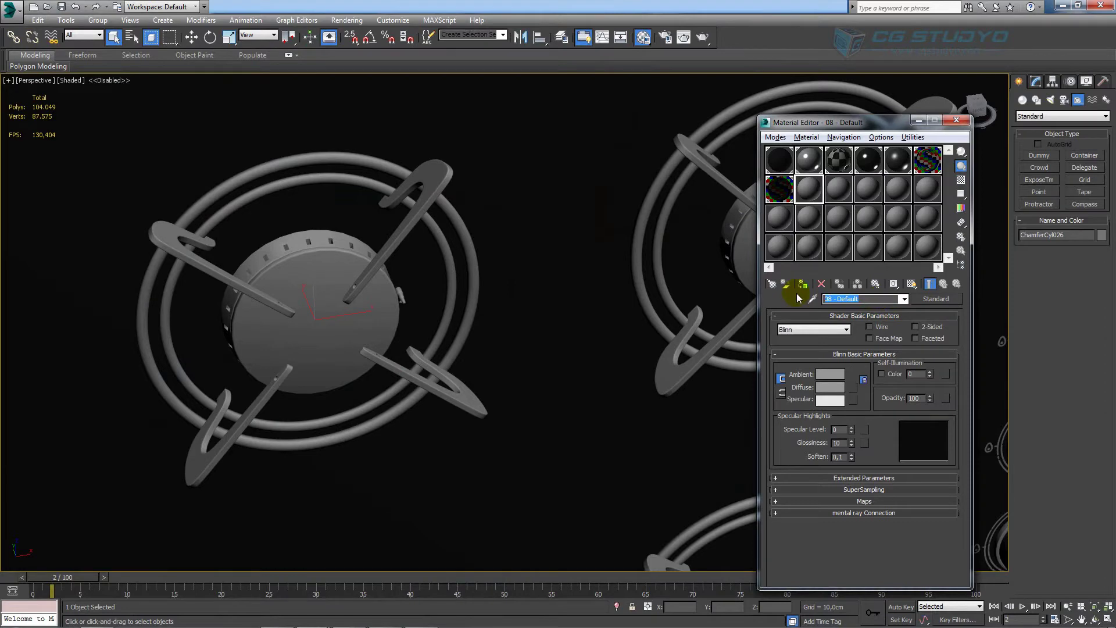
text(metalo)
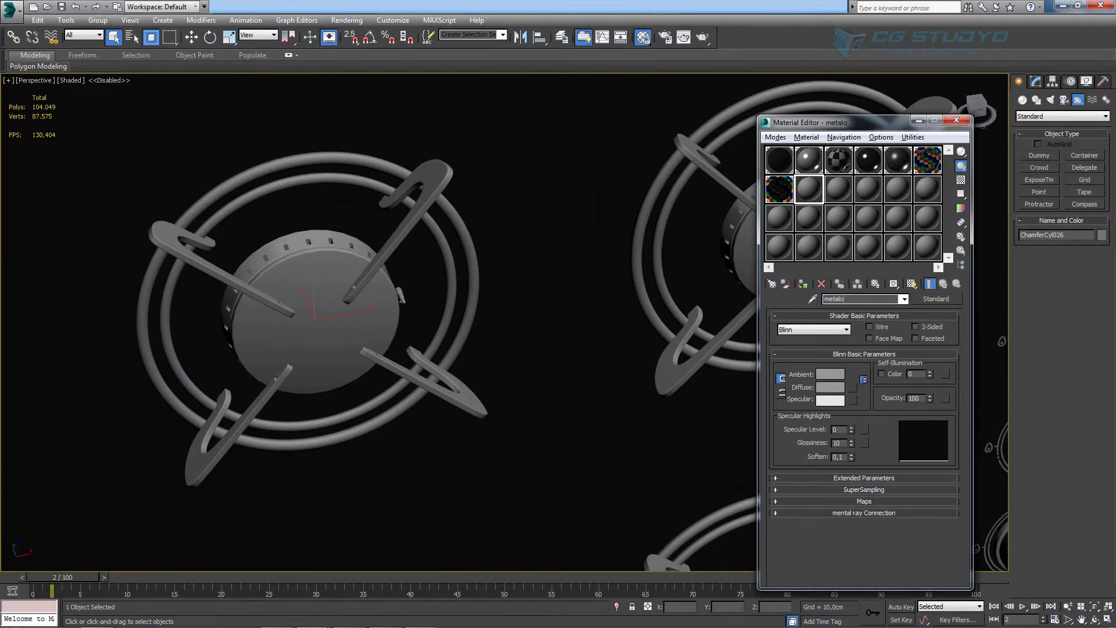
text(cak)
click(936, 299)
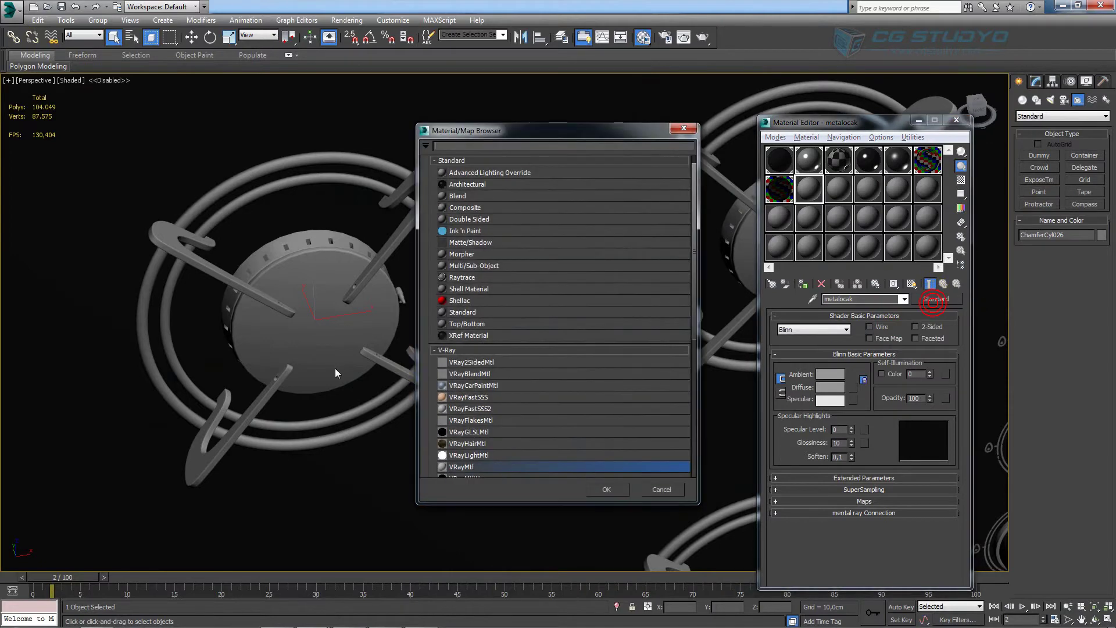
double_click(462, 467)
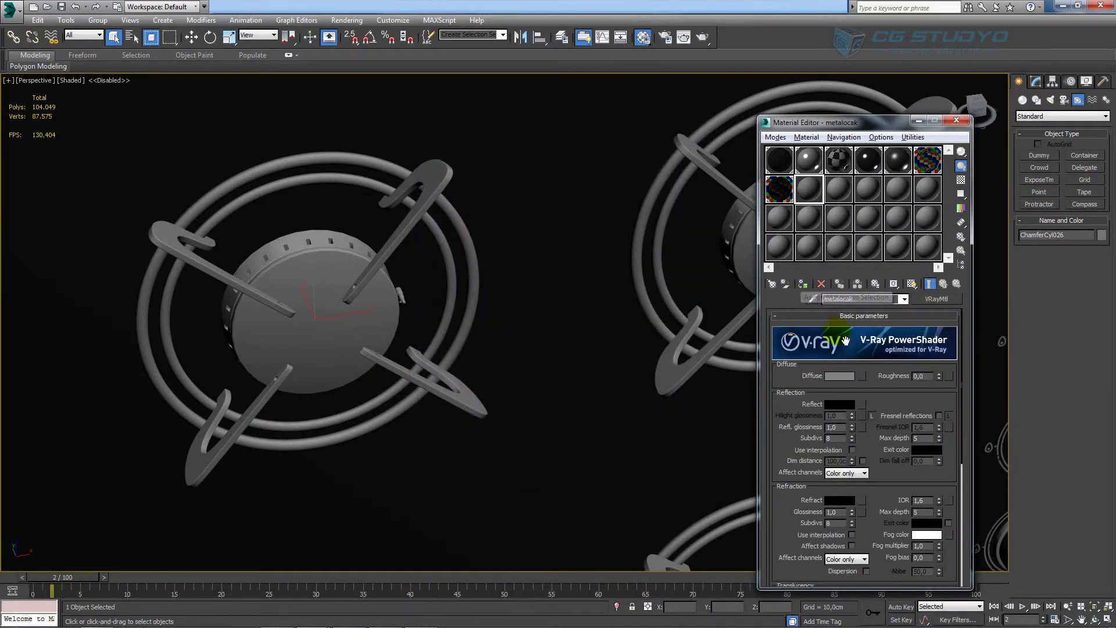
middle_drag(452, 402, 498, 407)
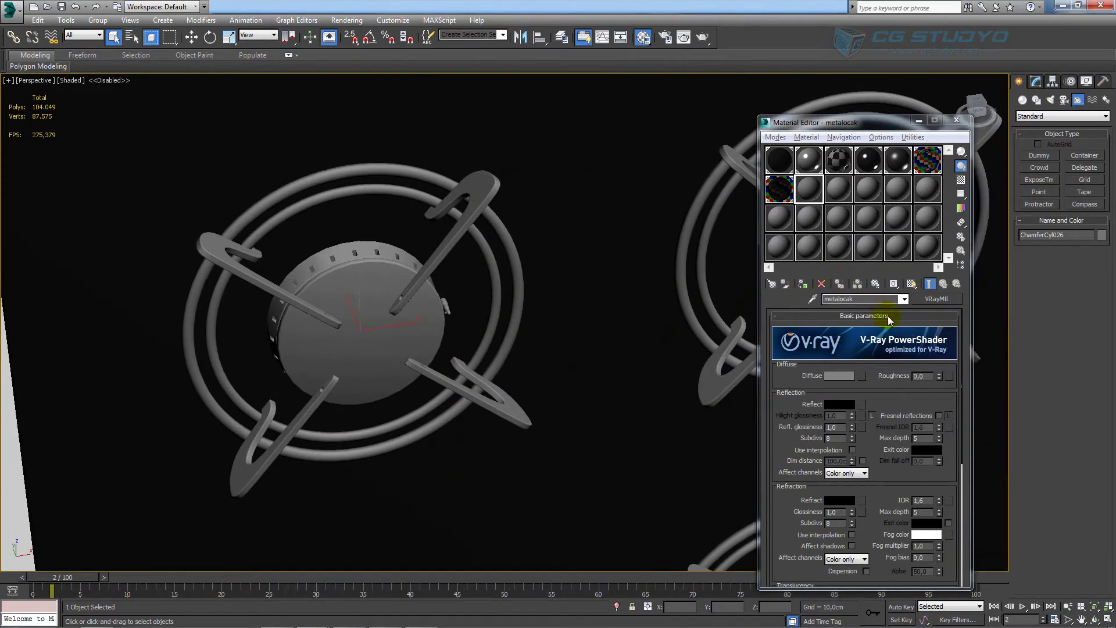
click(840, 379)
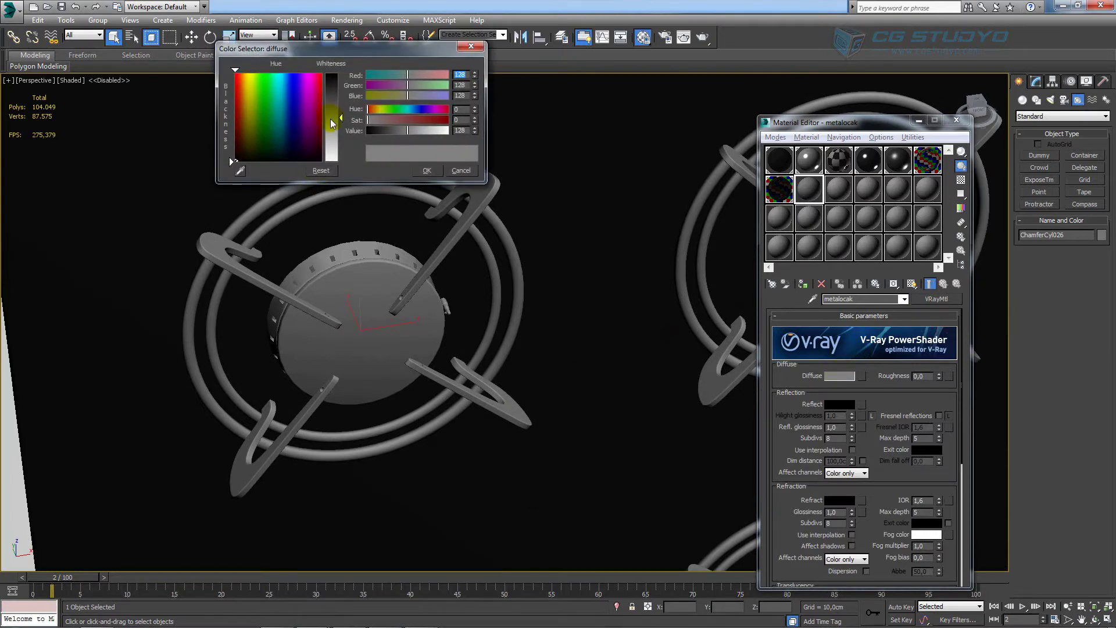
Set metalocak's diffuse colour to pure black (0,0,0).
drag(332, 128, 330, 119)
click(336, 75)
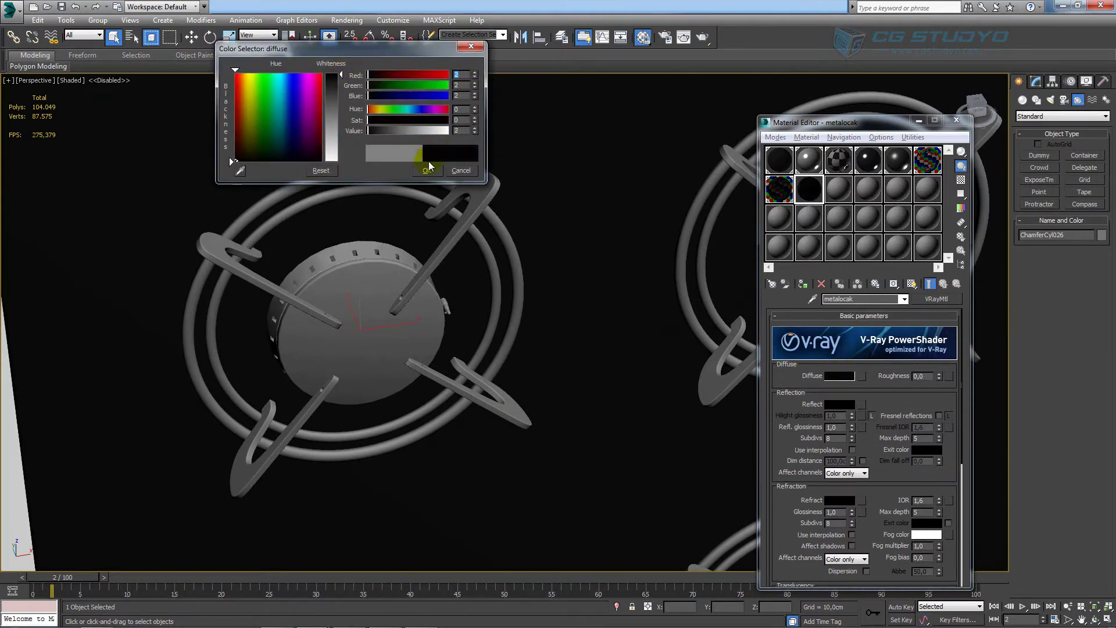
click(434, 170)
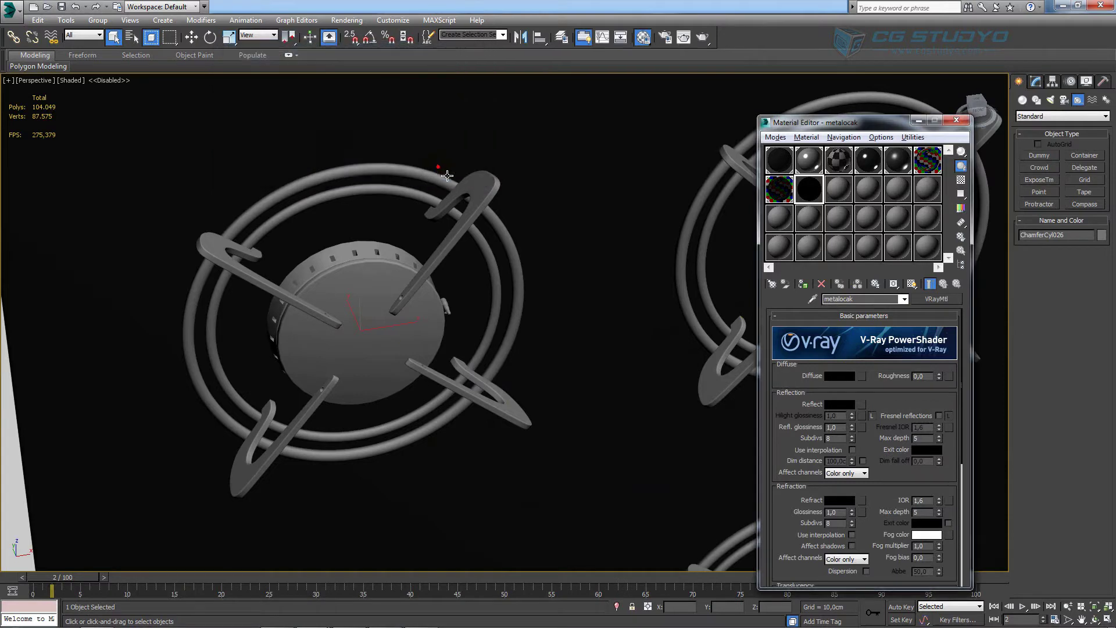
click(603, 259)
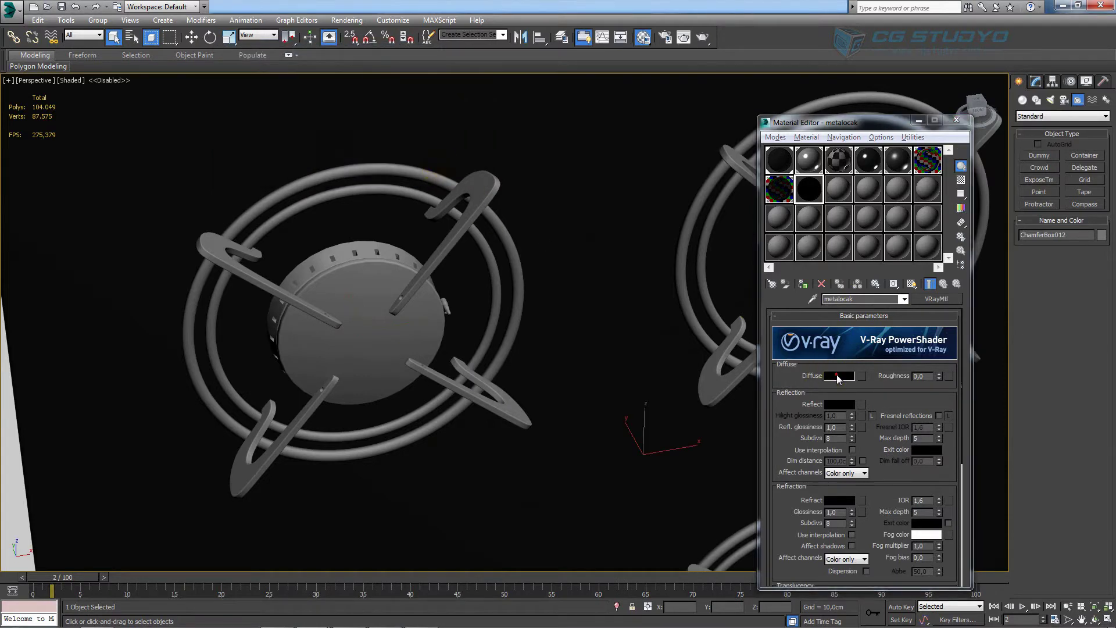
click(429, 172)
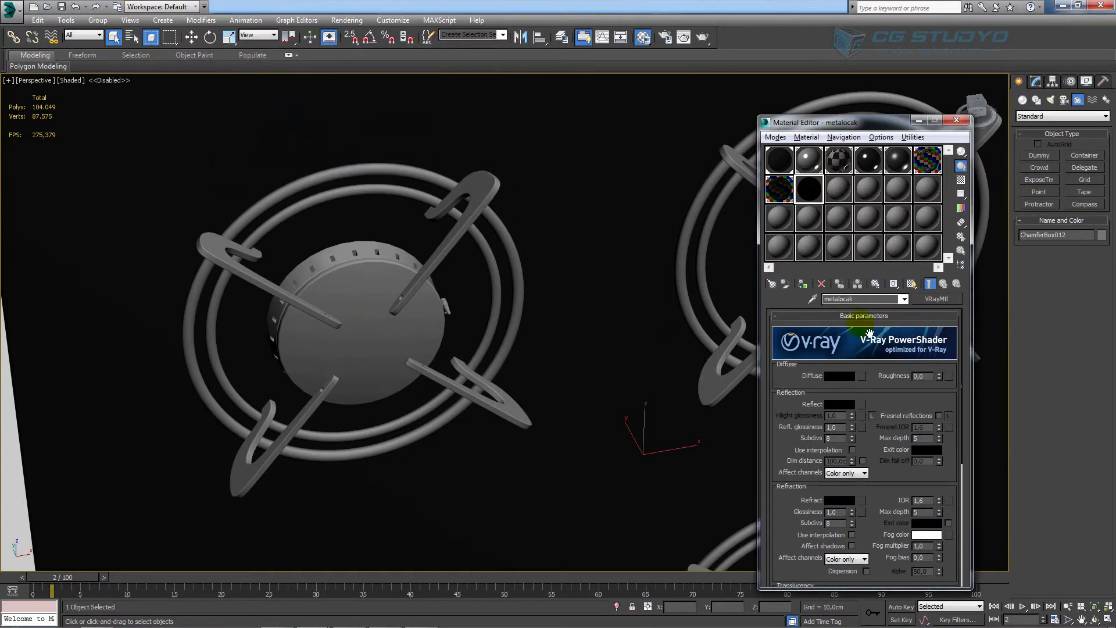
Put a Cellular map in metalocak's Reflect map slot.
click(862, 403)
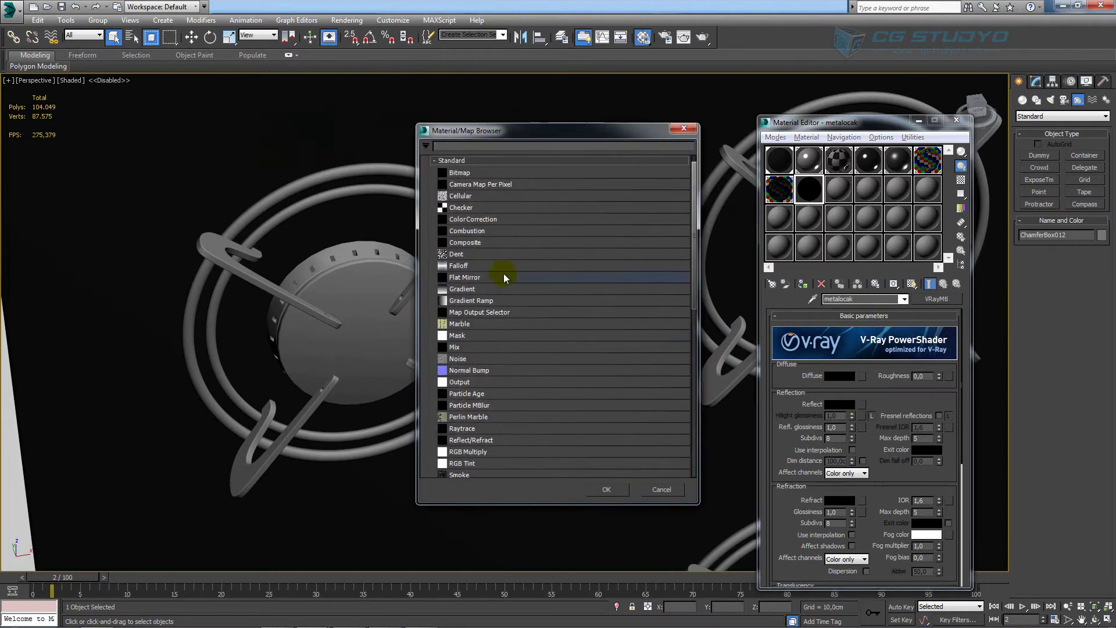
click(683, 127)
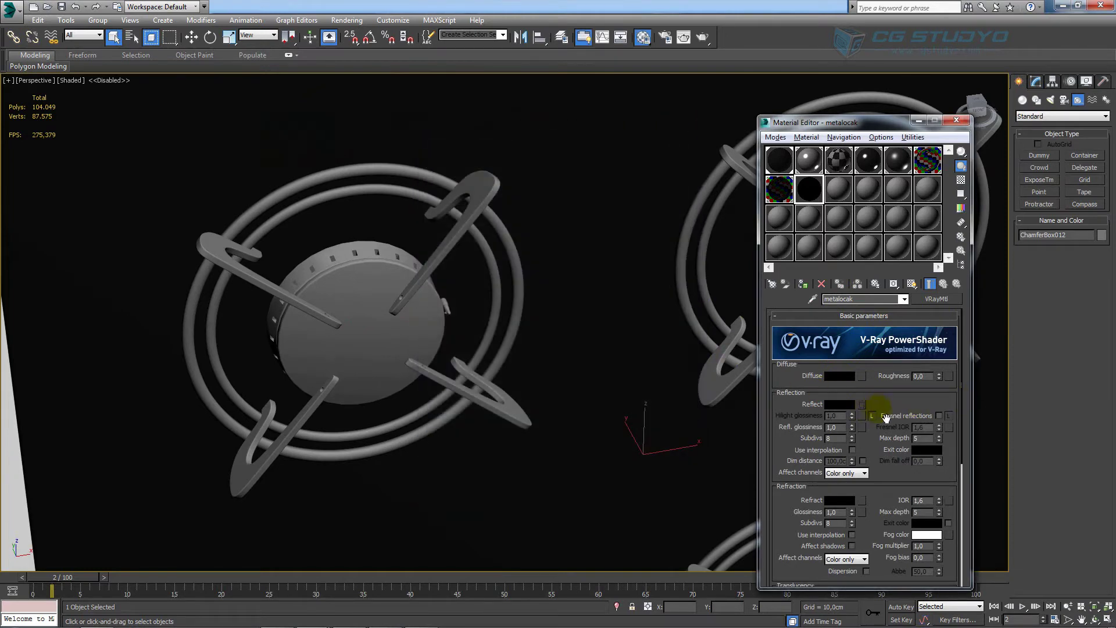
click(863, 404)
click(684, 127)
drag(962, 392, 950, 597)
click(894, 556)
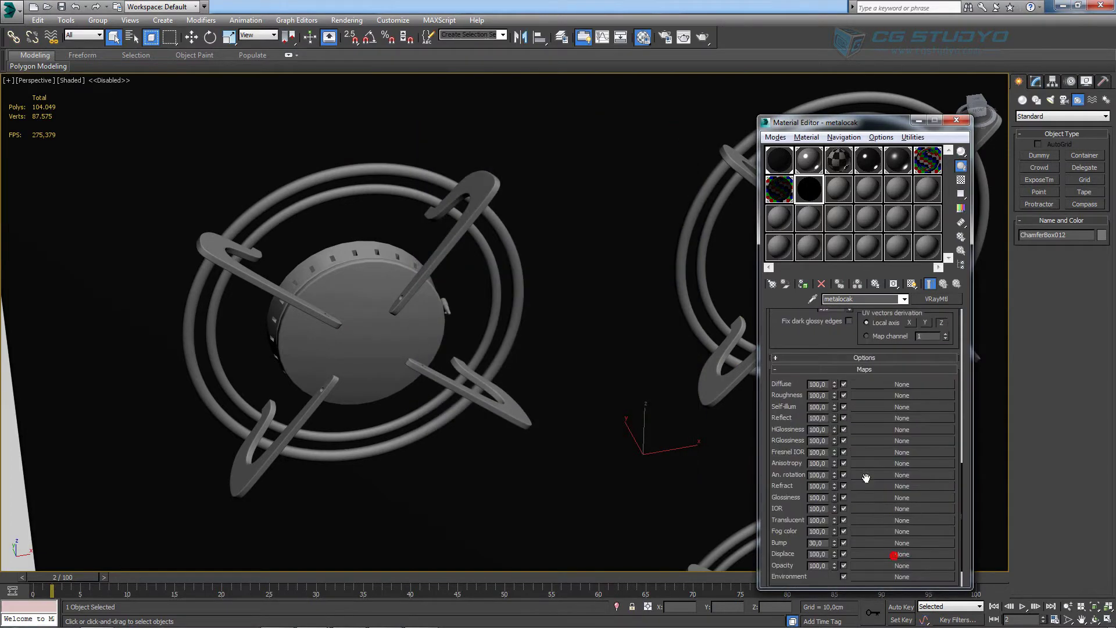
click(892, 417)
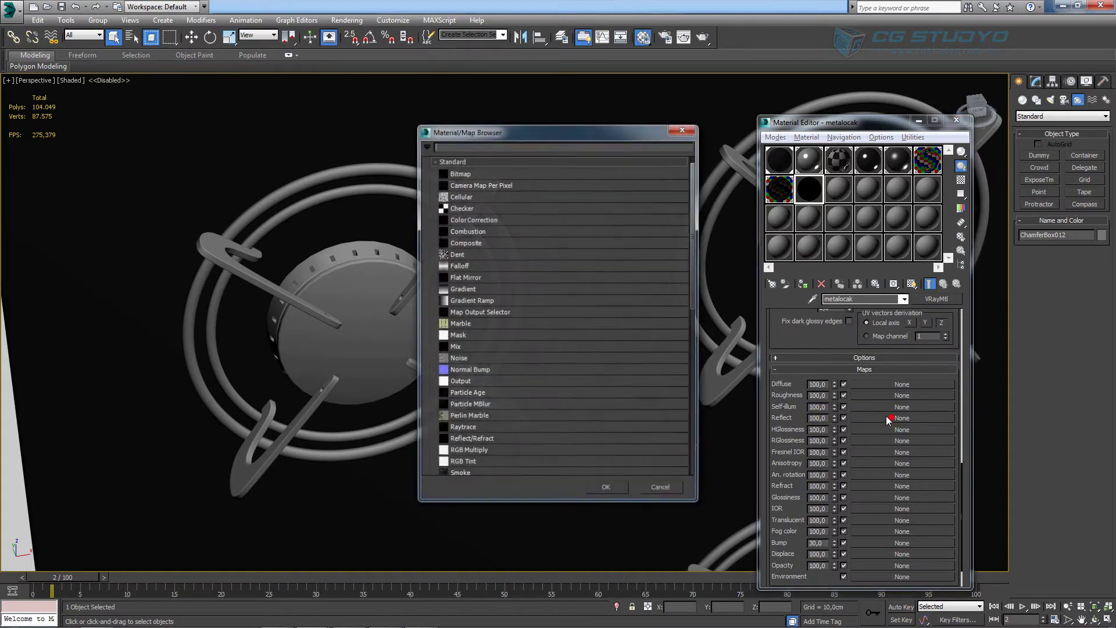
click(451, 199)
double_click(451, 198)
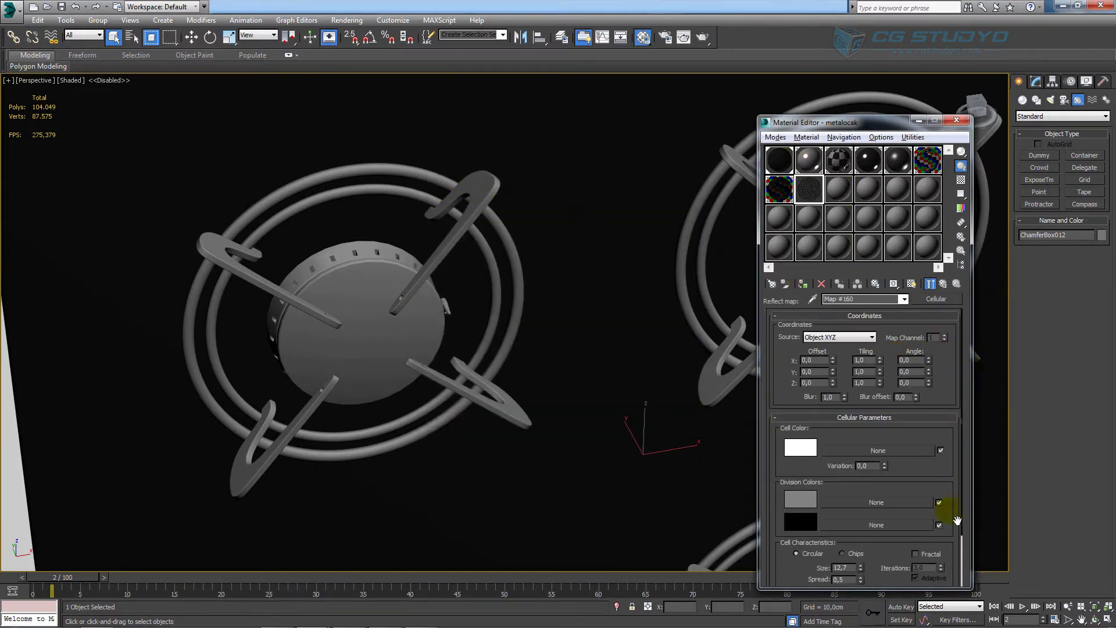
Enlarge the Cellular preview, drop the cell colour map, and set division colours to grey 20 and 50.
double_click(802, 197)
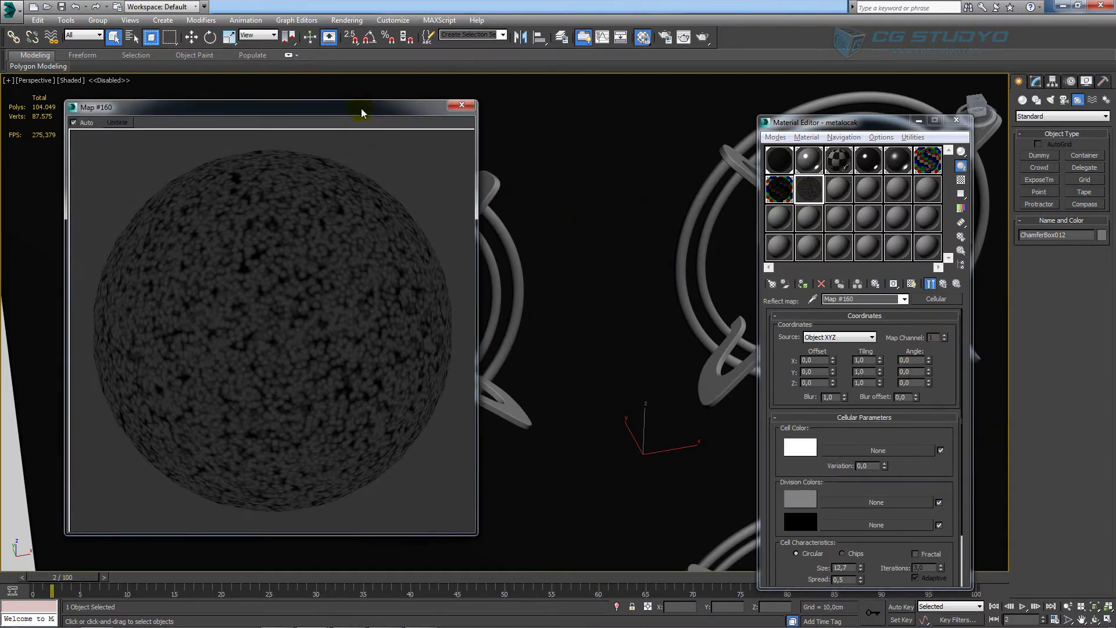
drag(367, 112, 476, 141)
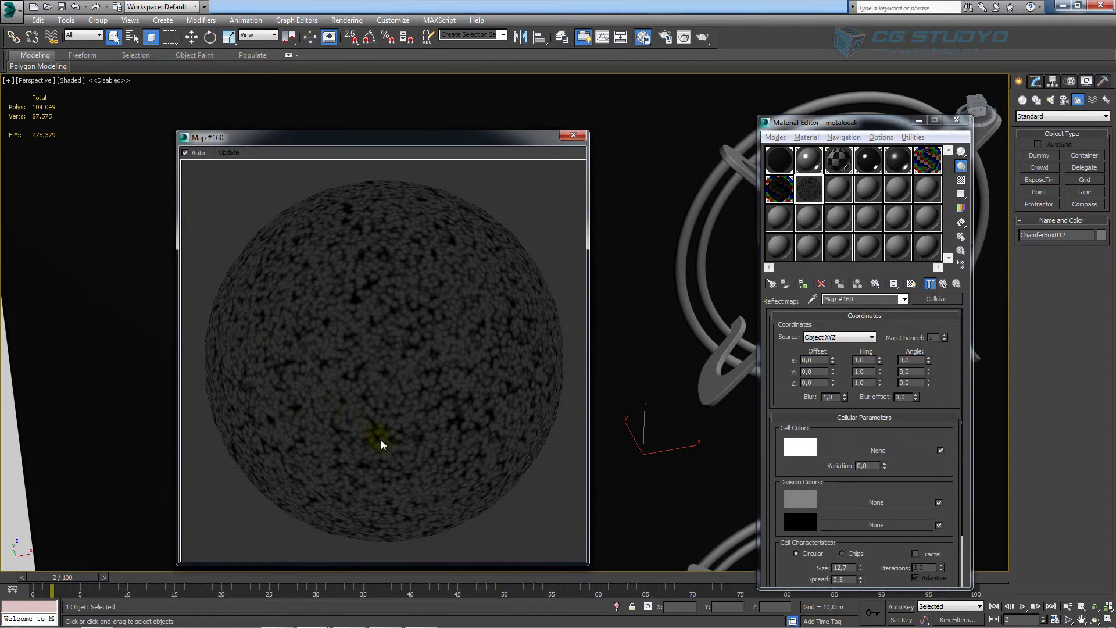
click(941, 450)
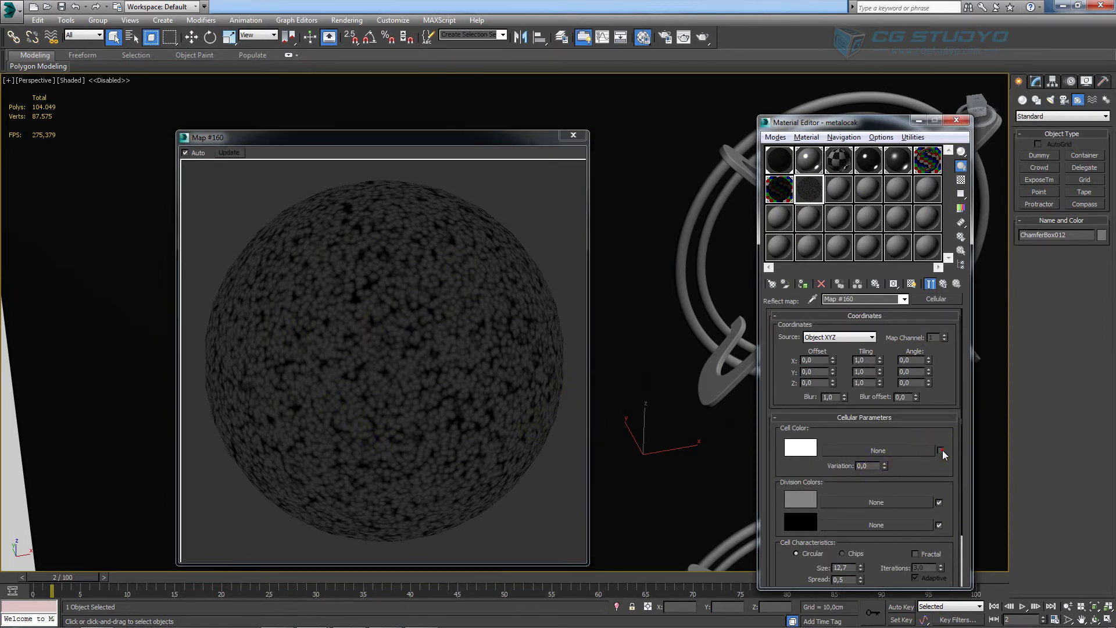
click(802, 498)
drag(331, 117, 331, 81)
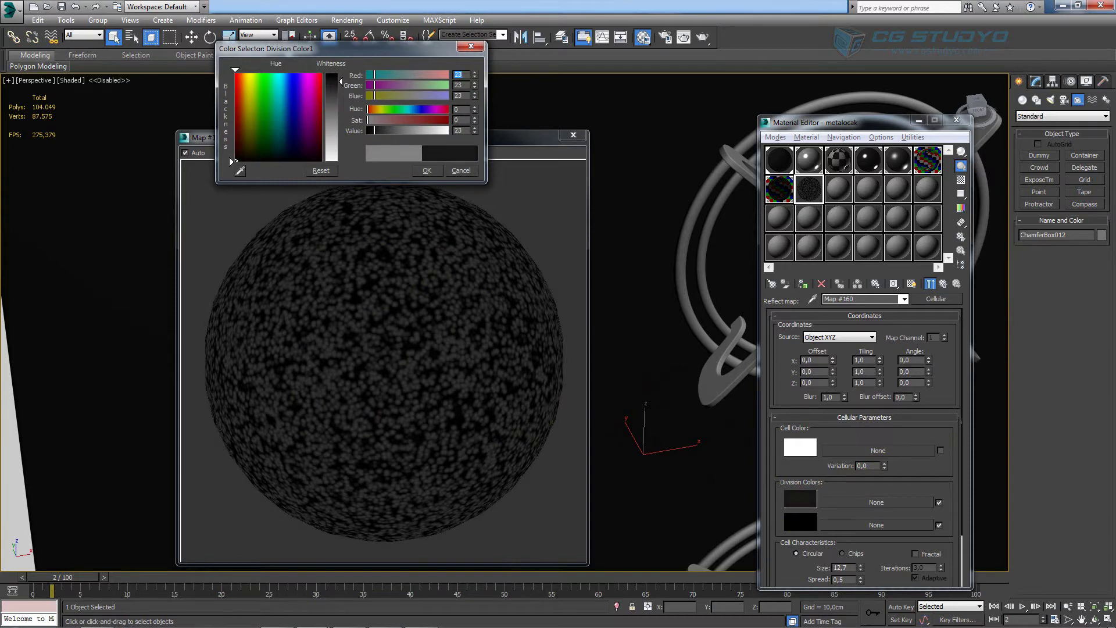
click(475, 128)
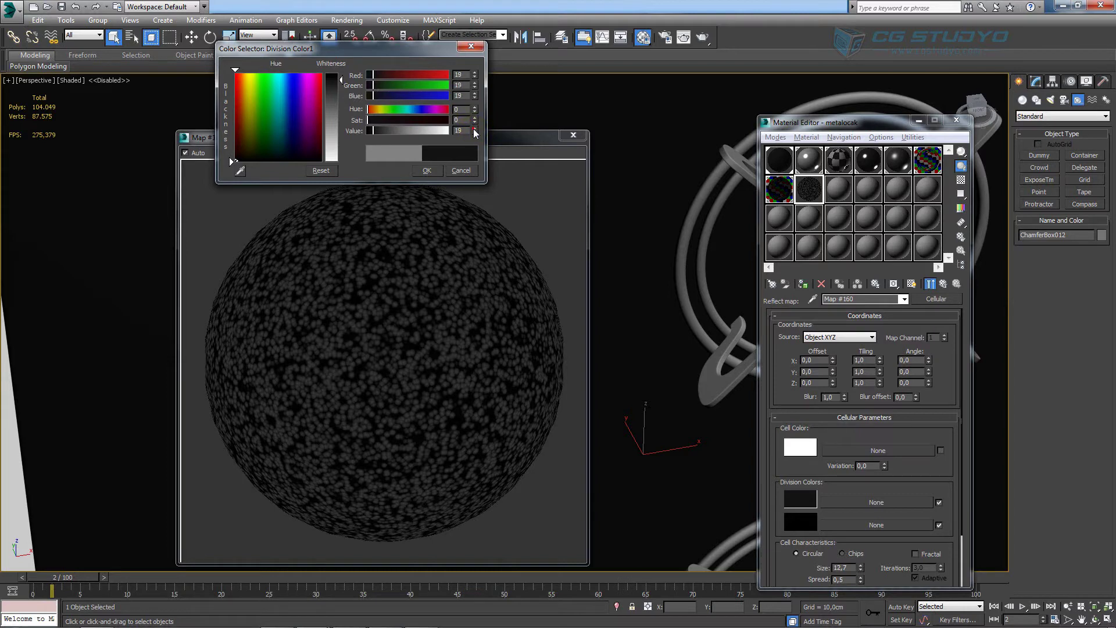
click(474, 129)
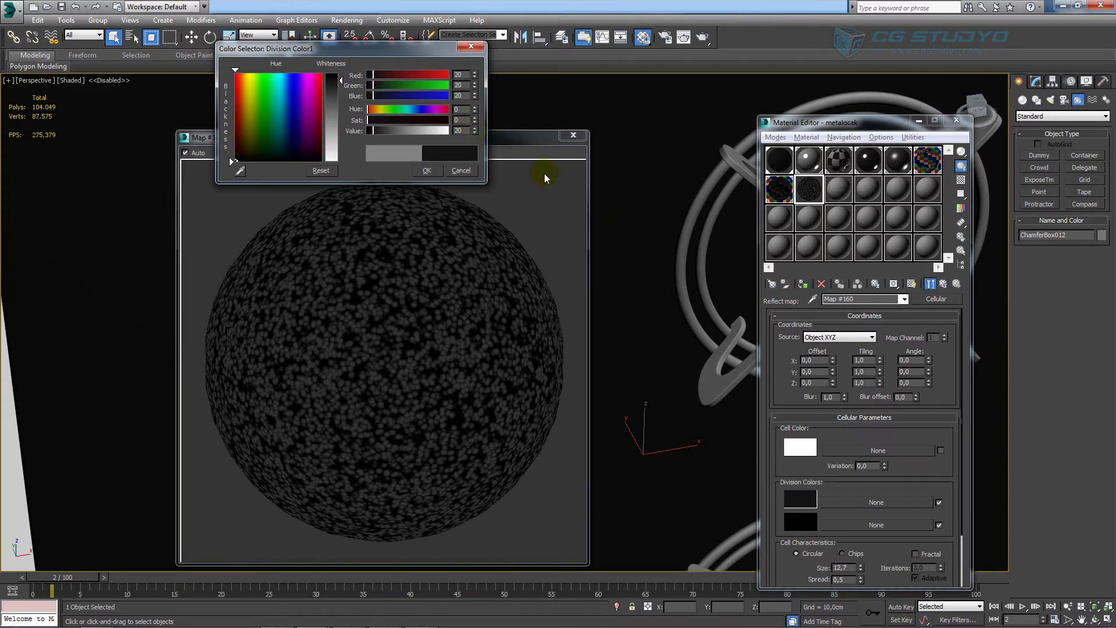
click(804, 532)
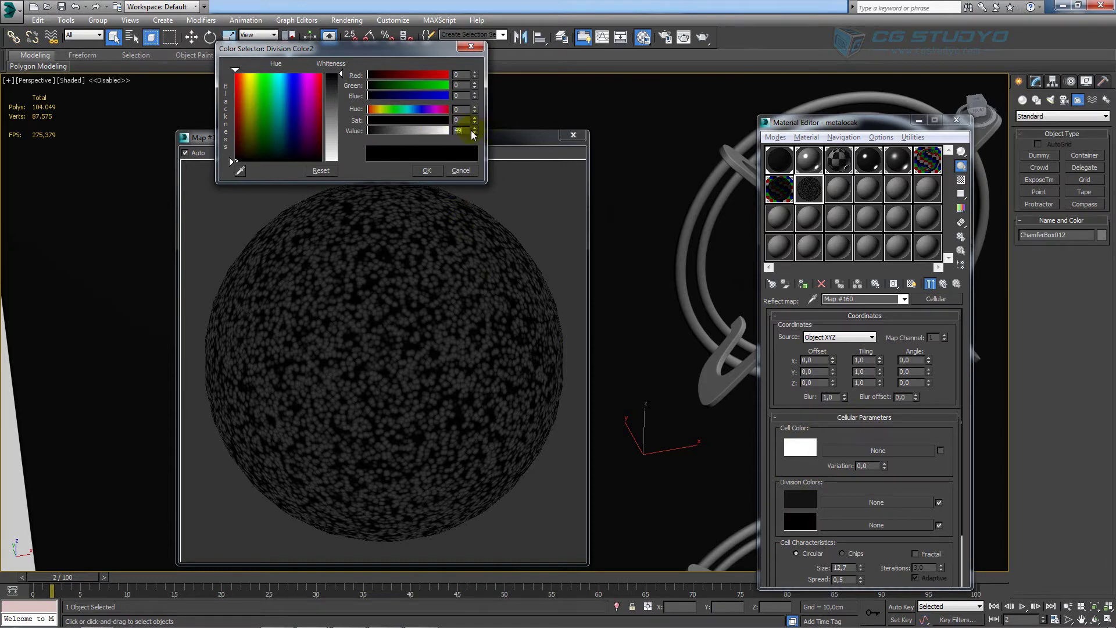
drag(474, 135, 477, 133)
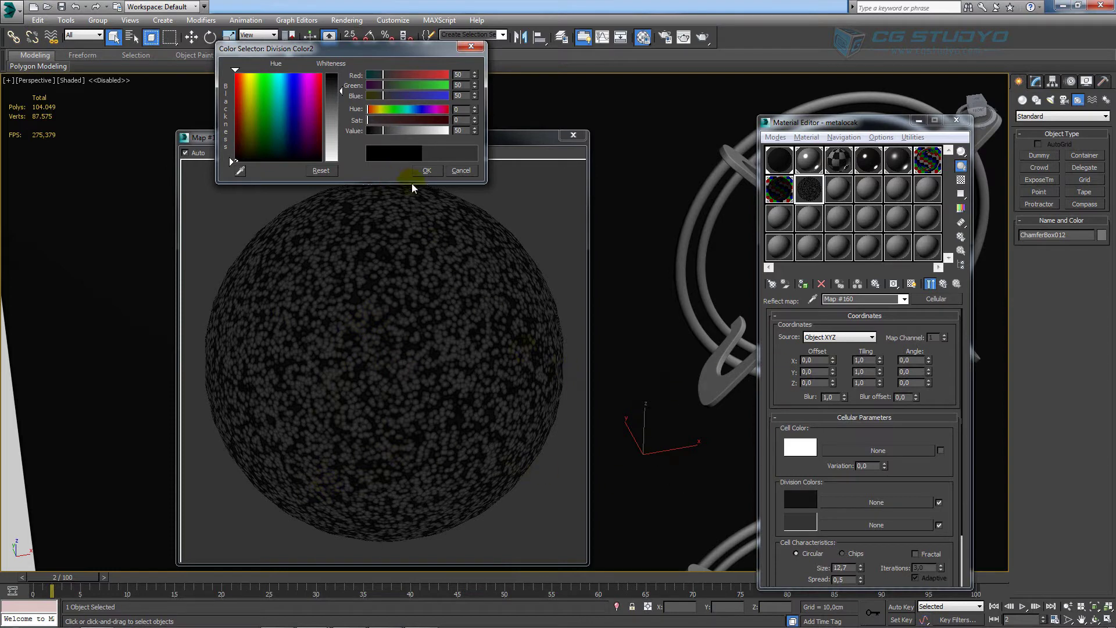
Keep the dark second division colour for the Cellular reflect map.
click(423, 171)
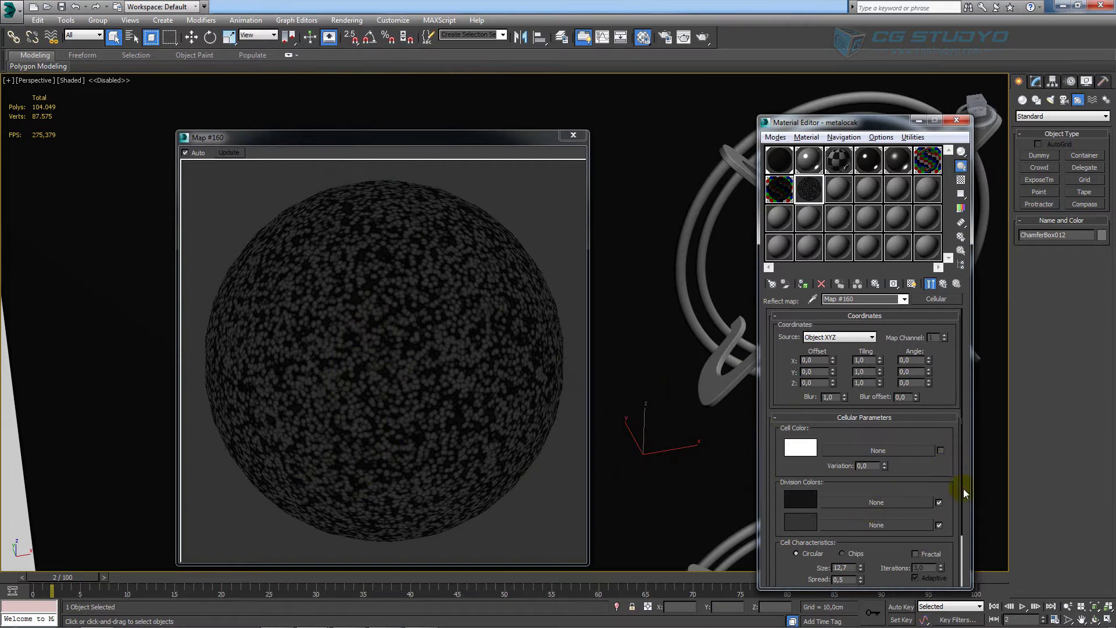
scroll(960, 503, down, 2)
scroll(959, 507, down, 1)
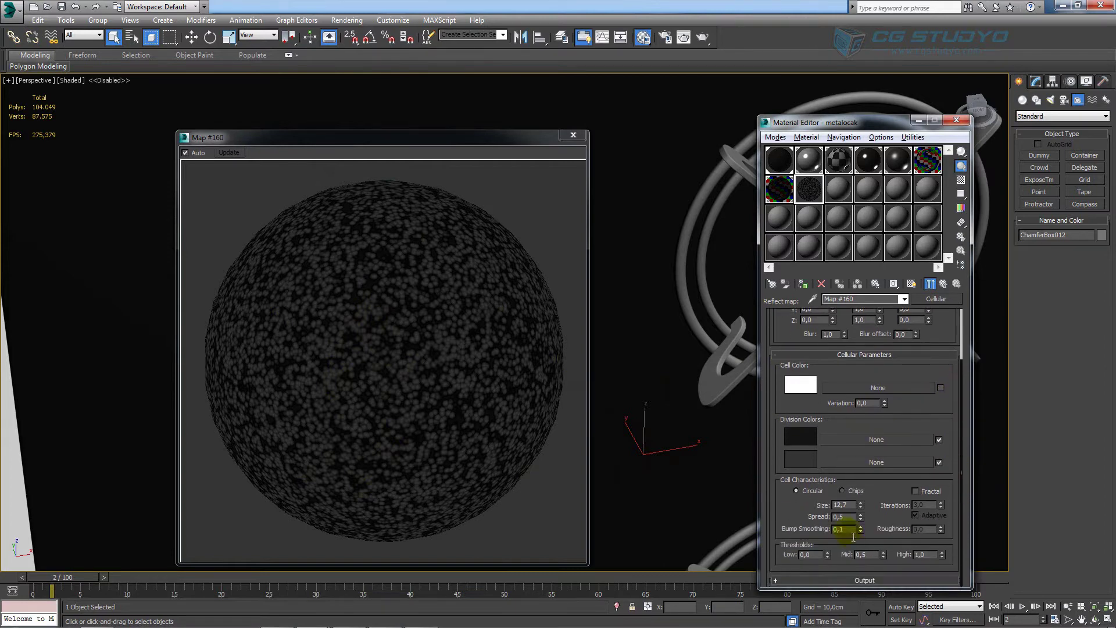
Tune the Cellular map to cell size 15 with a near-zero spread for fine specks.
mouse_move(862, 506)
mouse_down()
mouse_move(871, 490)
mouse_move(860, 538)
mouse_up()
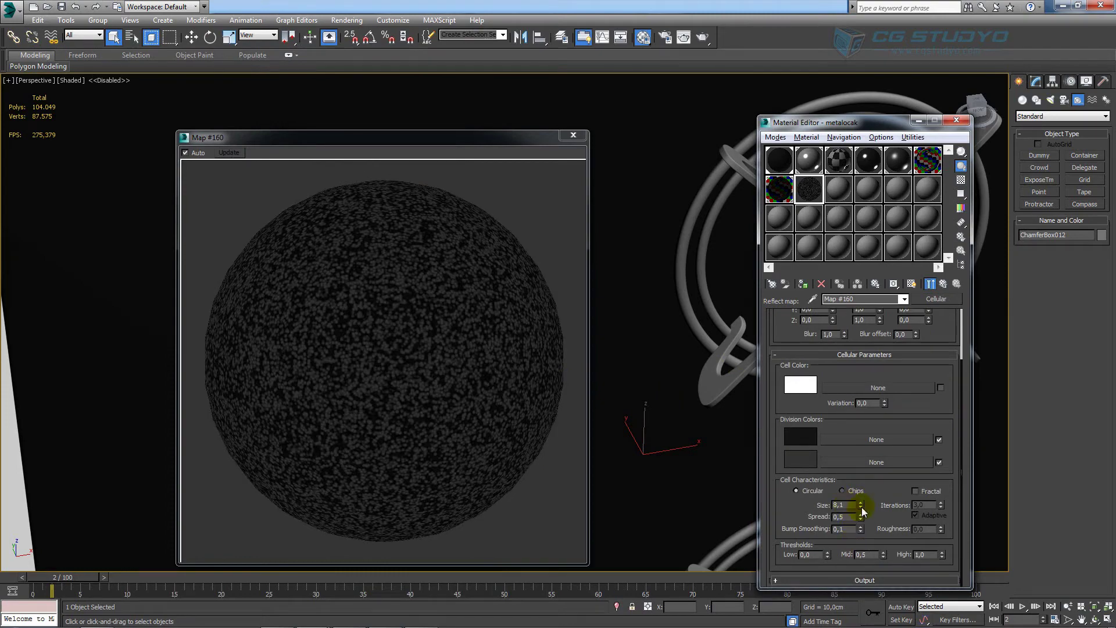
drag(862, 507, 868, 547)
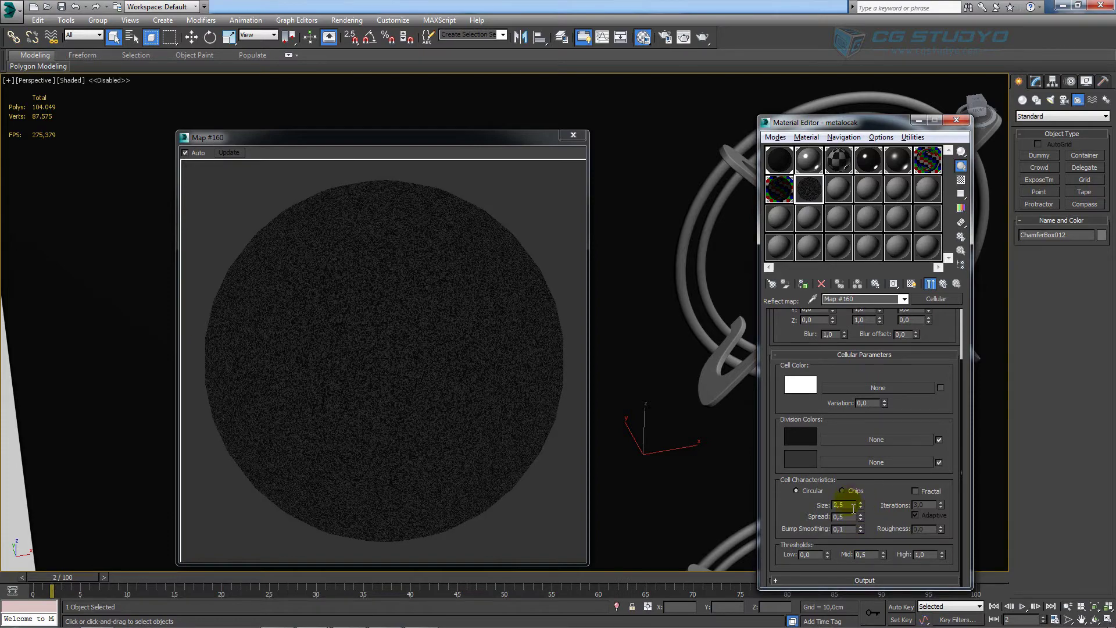
text(1)
key(Return)
click(861, 519)
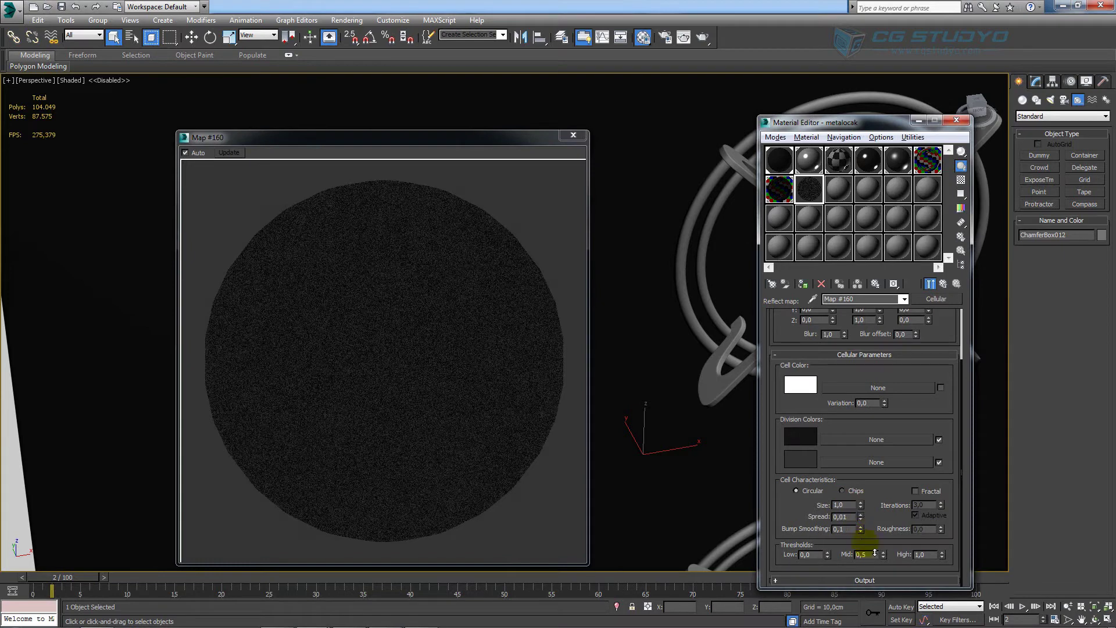
drag(862, 518, 862, 580)
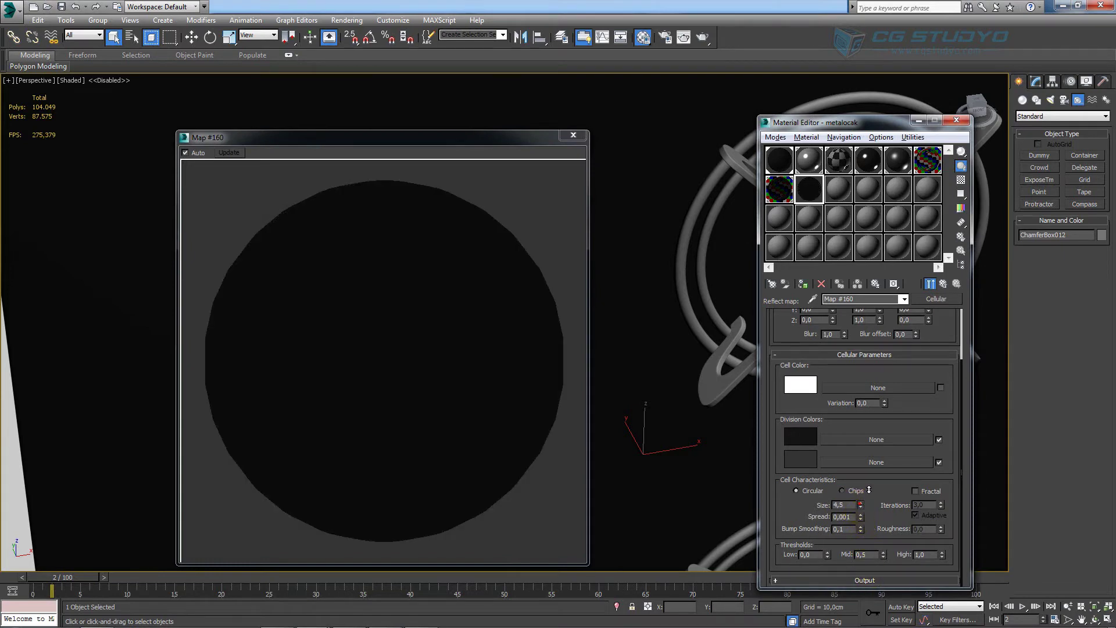
drag(861, 508, 853, 433)
text(10)
Try several Cellular Size and Spread values, settling on size 1,0 and spread 0,03.
drag(862, 505, 862, 493)
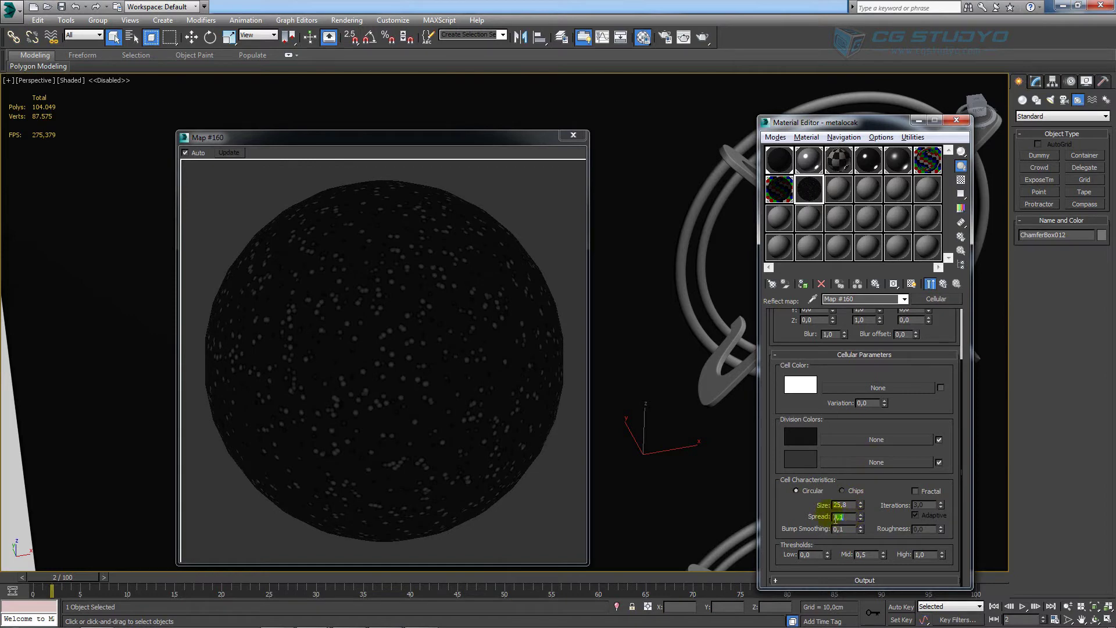
text(10)
key(Return)
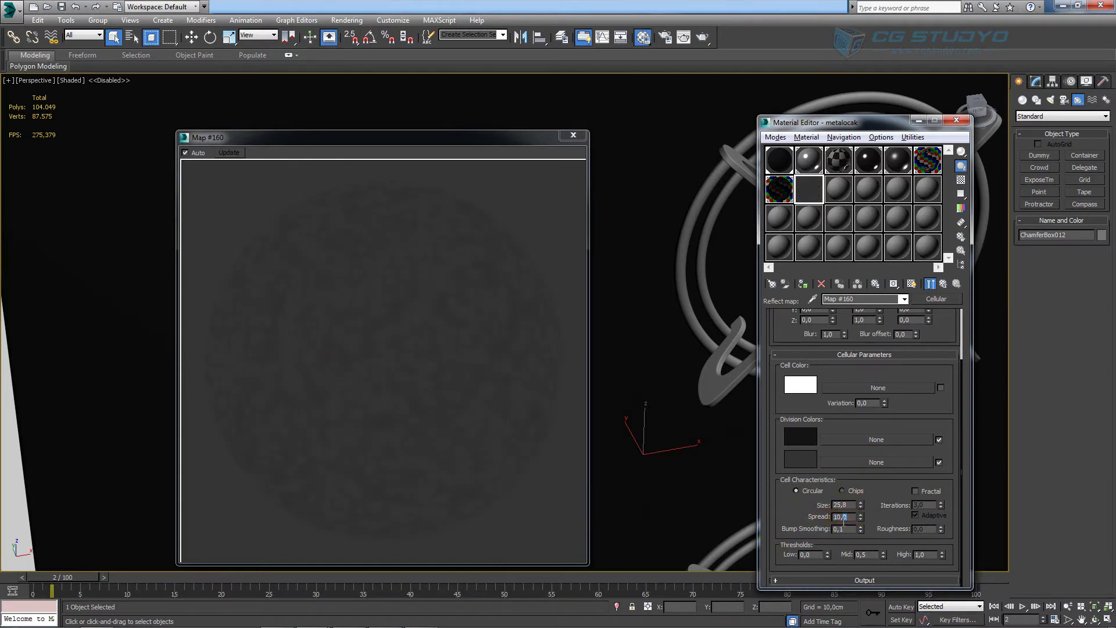
text(4)
click(841, 521)
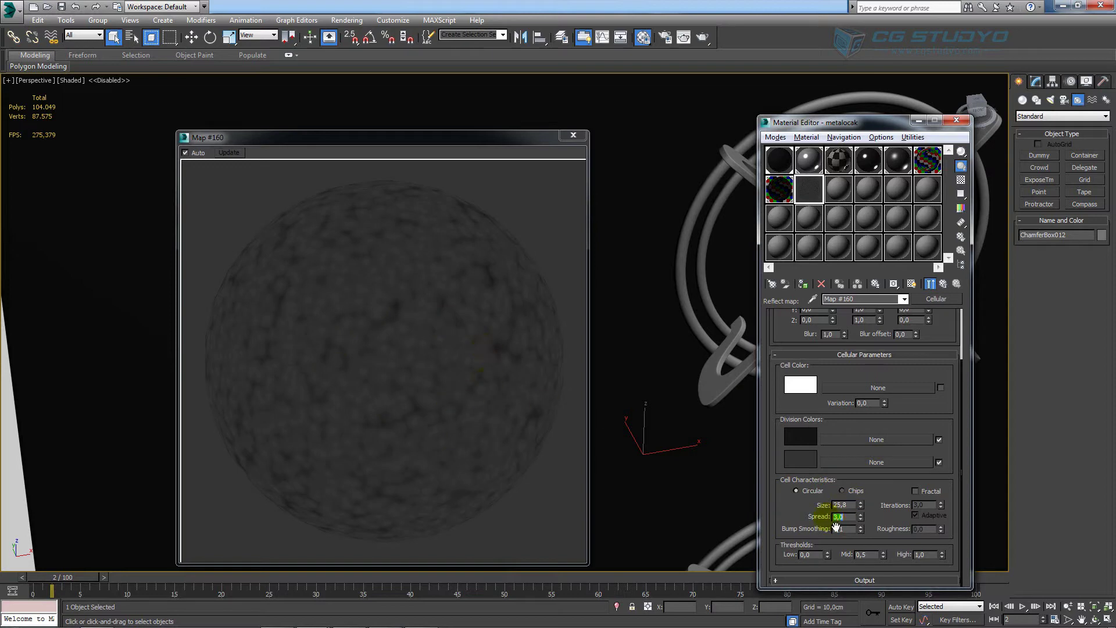
text(0,3)
key(Return)
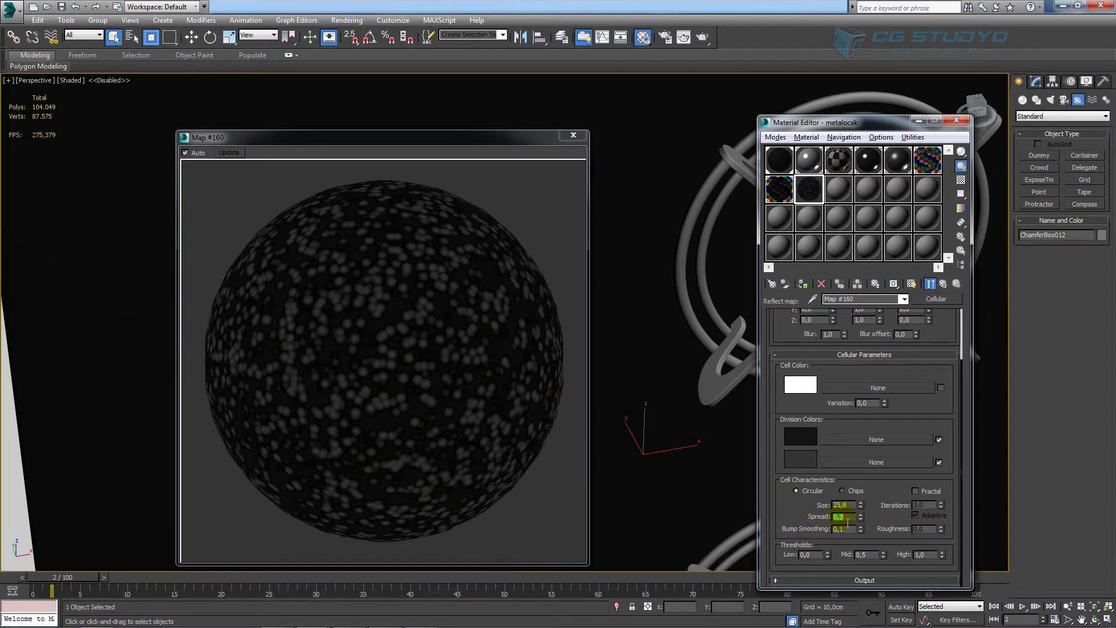
key(shift+Tab)
text(10)
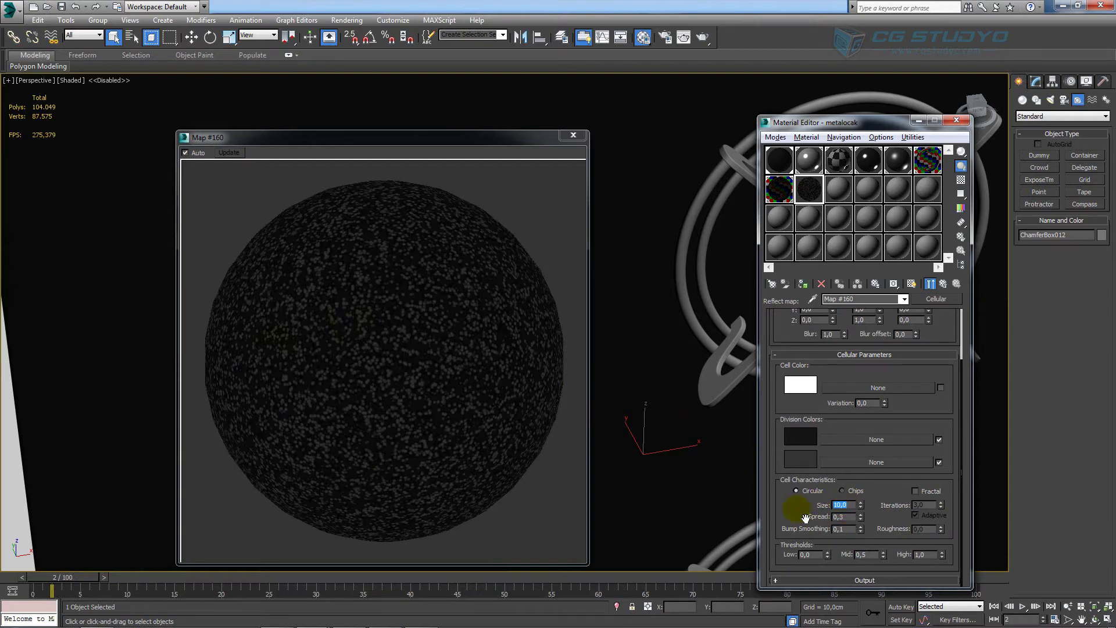
click(853, 505)
text(1)
double_click(844, 517)
text(0,03)
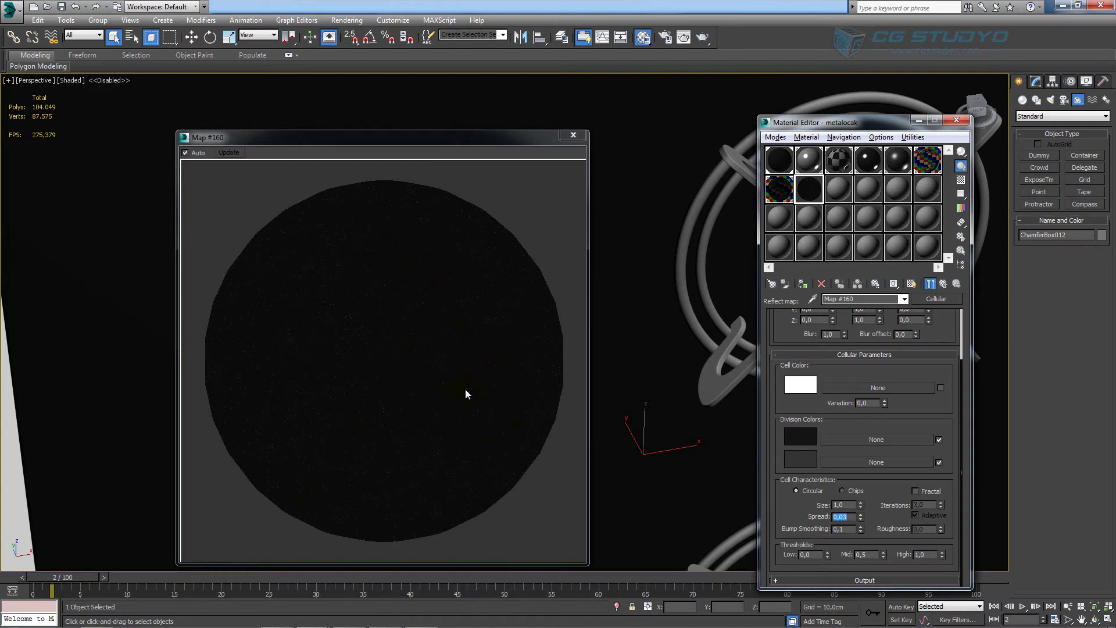
click(859, 504)
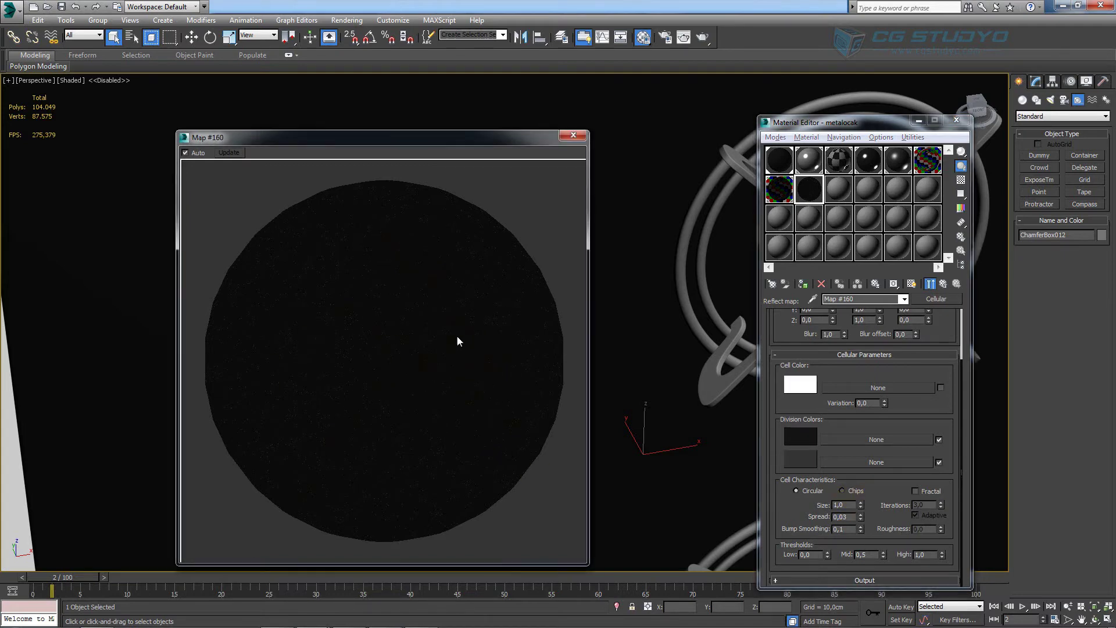
Set the Cellular map's cell colour to black.
click(800, 385)
drag(231, 71, 231, 162)
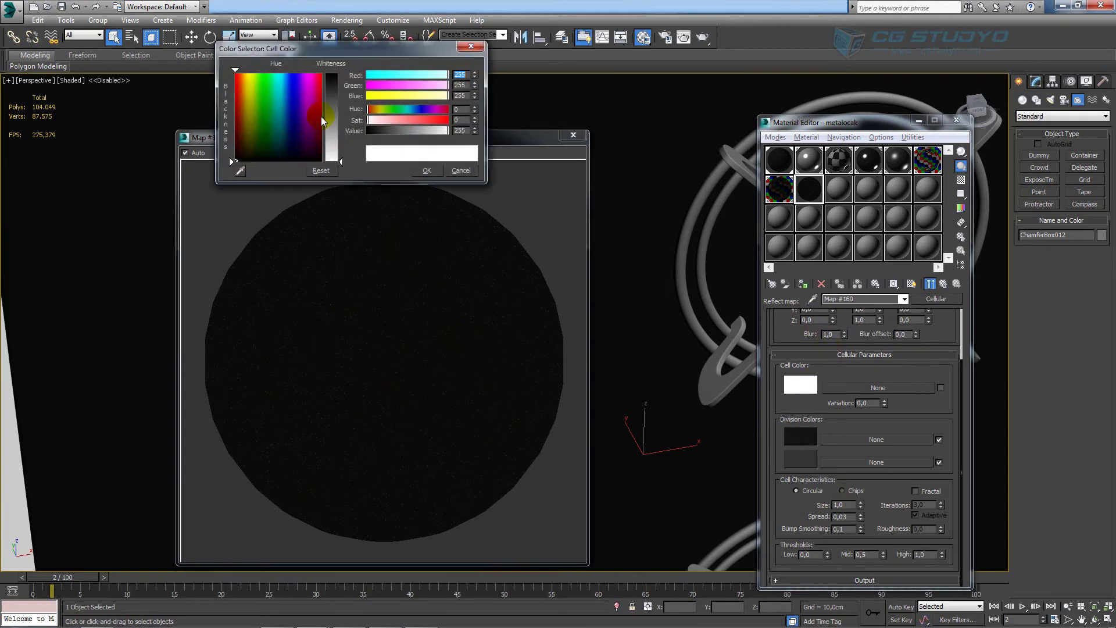
click(424, 173)
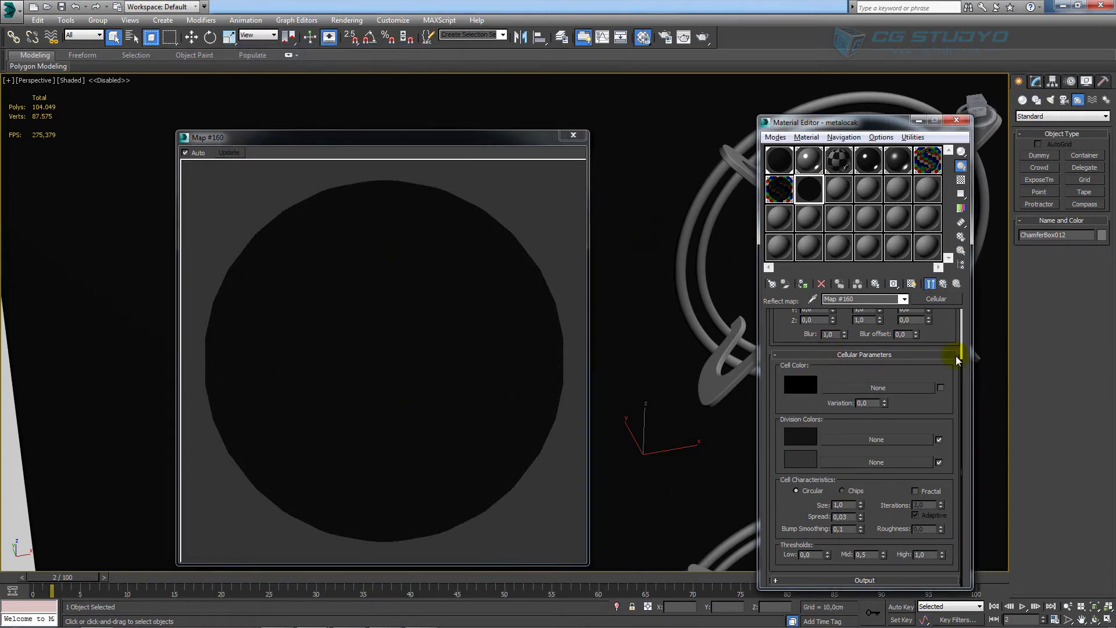
scroll(964, 402, up, 2)
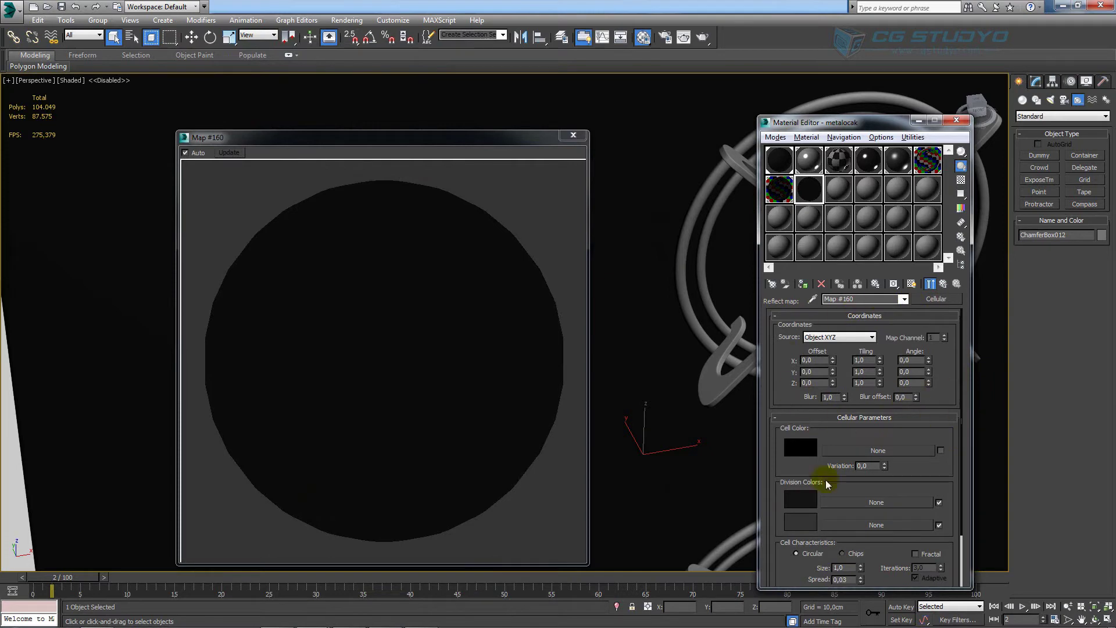
Back on the metalocak material, set reflection glossiness to 0,85 and close the preview.
click(944, 284)
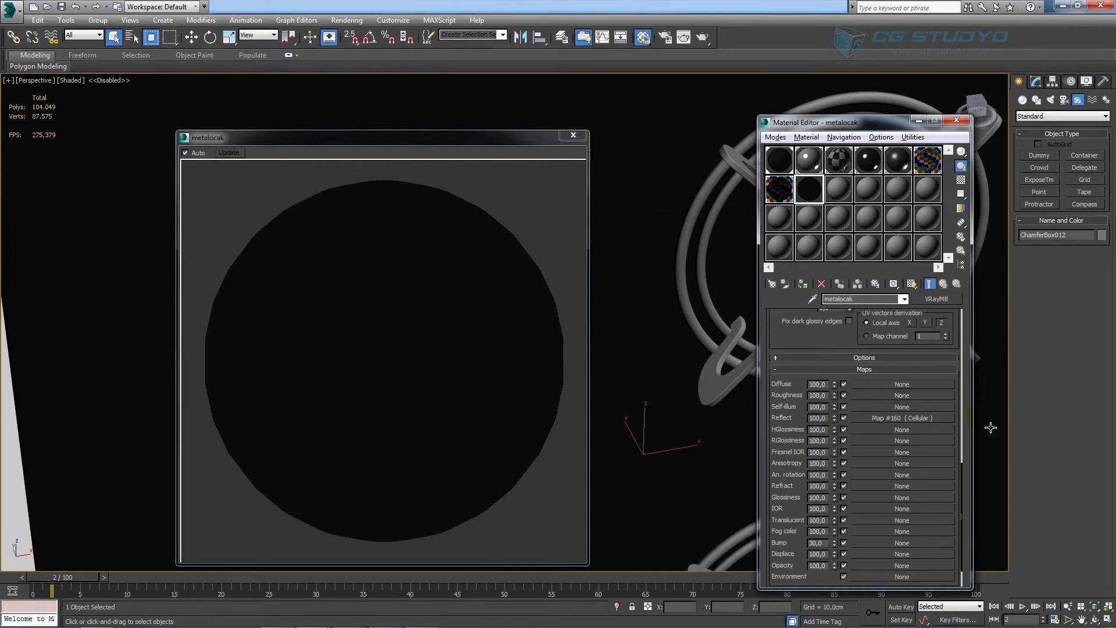
drag(962, 475, 940, 305)
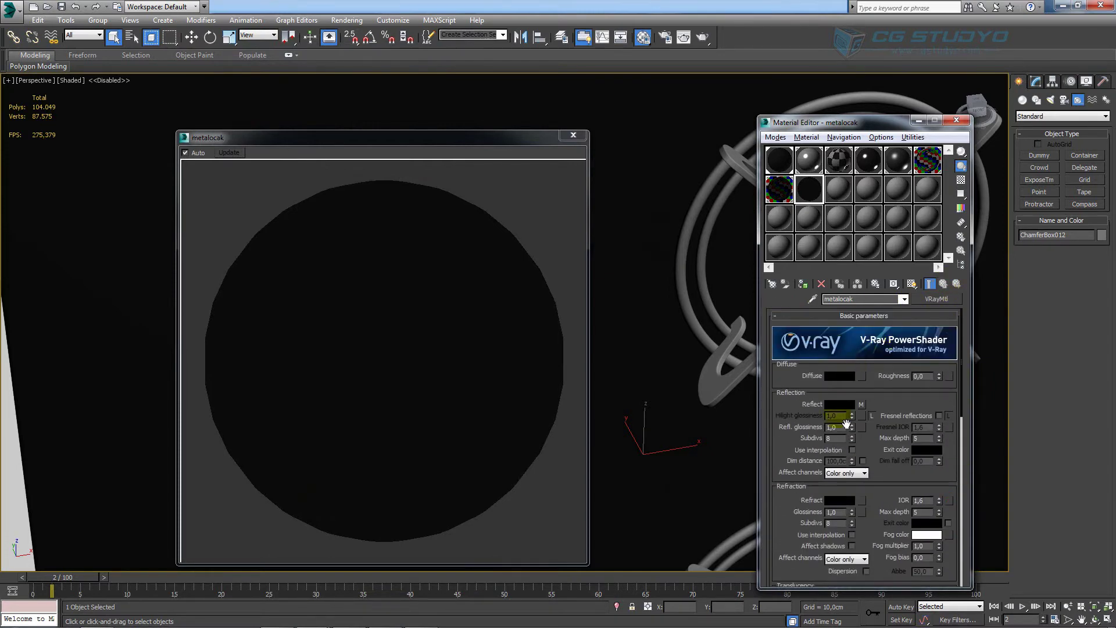
click(845, 429)
text(0,85)
key(Return)
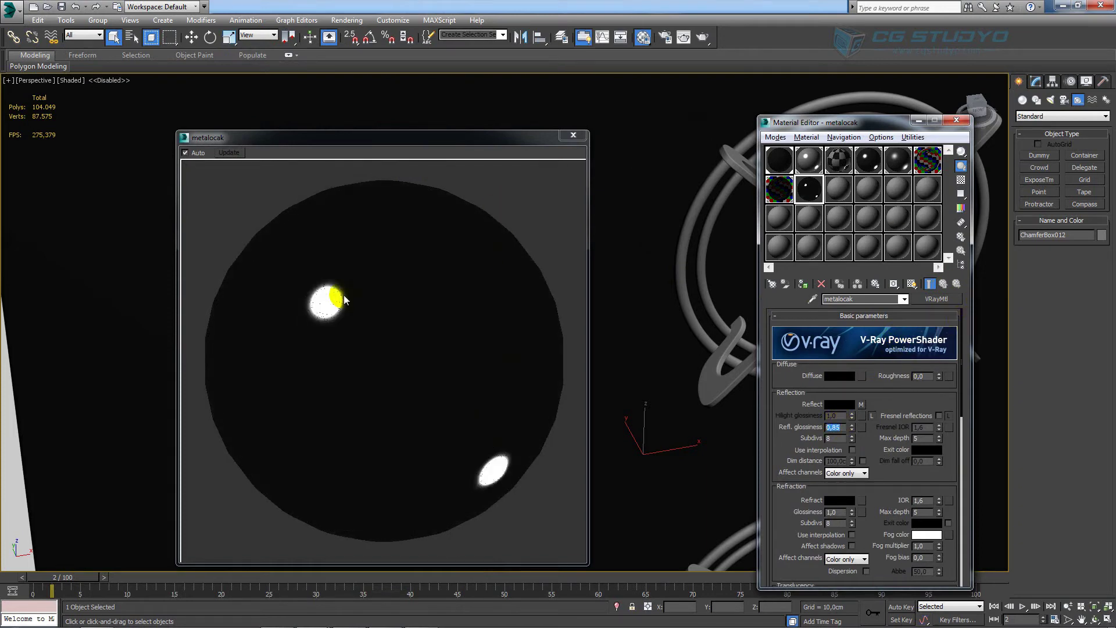
click(491, 467)
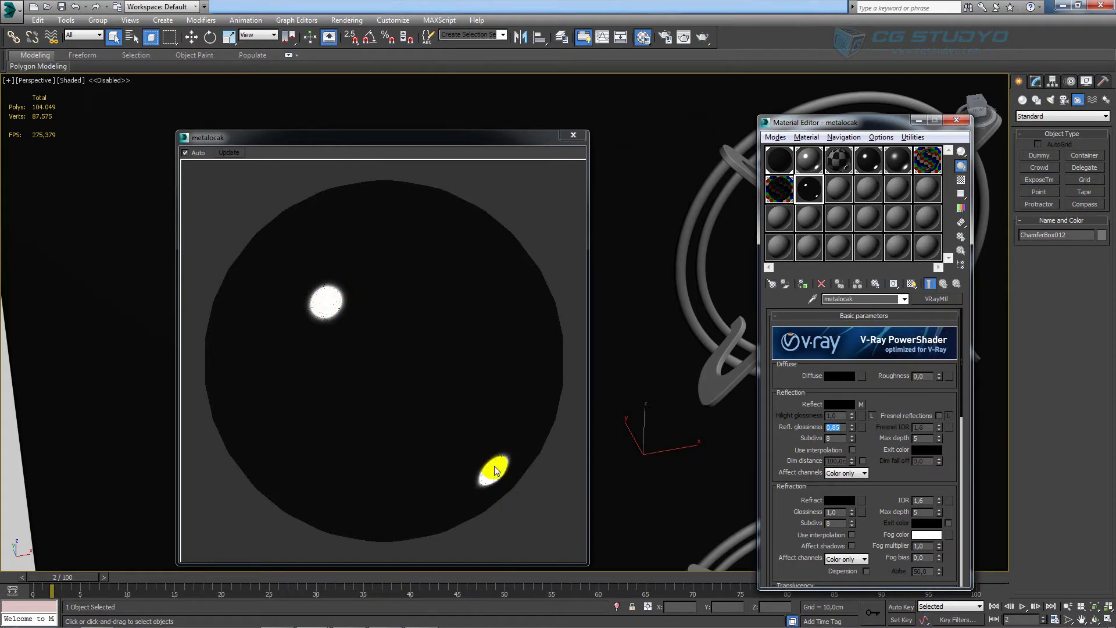
Apply metalocak to the first burner's outer and inner rings and grate arms.
click(574, 135)
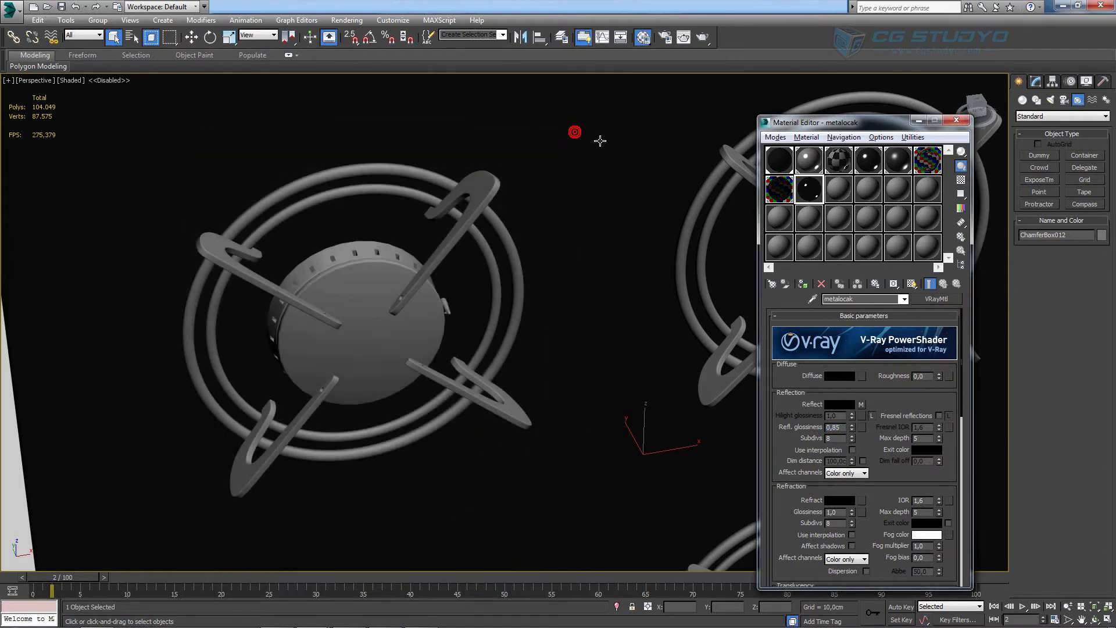
drag(809, 189, 511, 243)
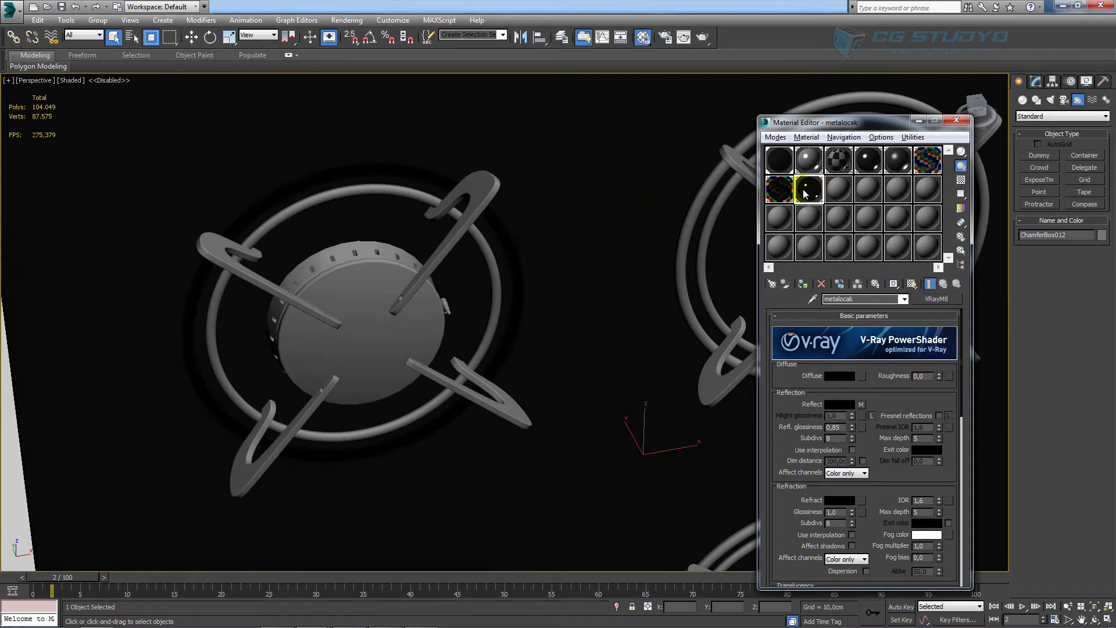
drag(810, 189, 509, 273)
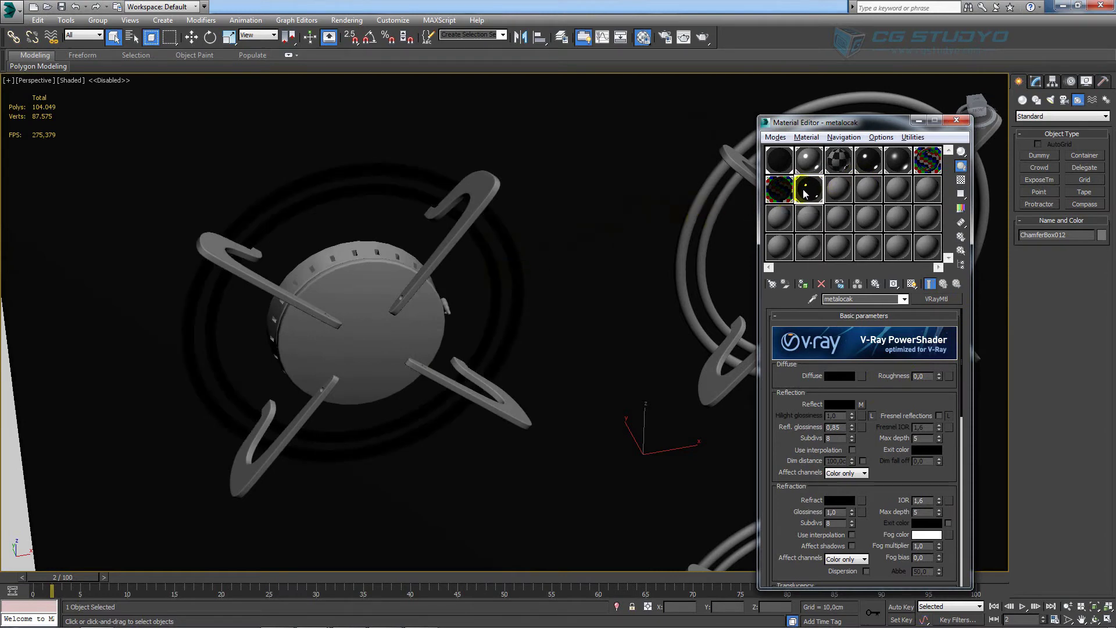
drag(809, 189, 486, 187)
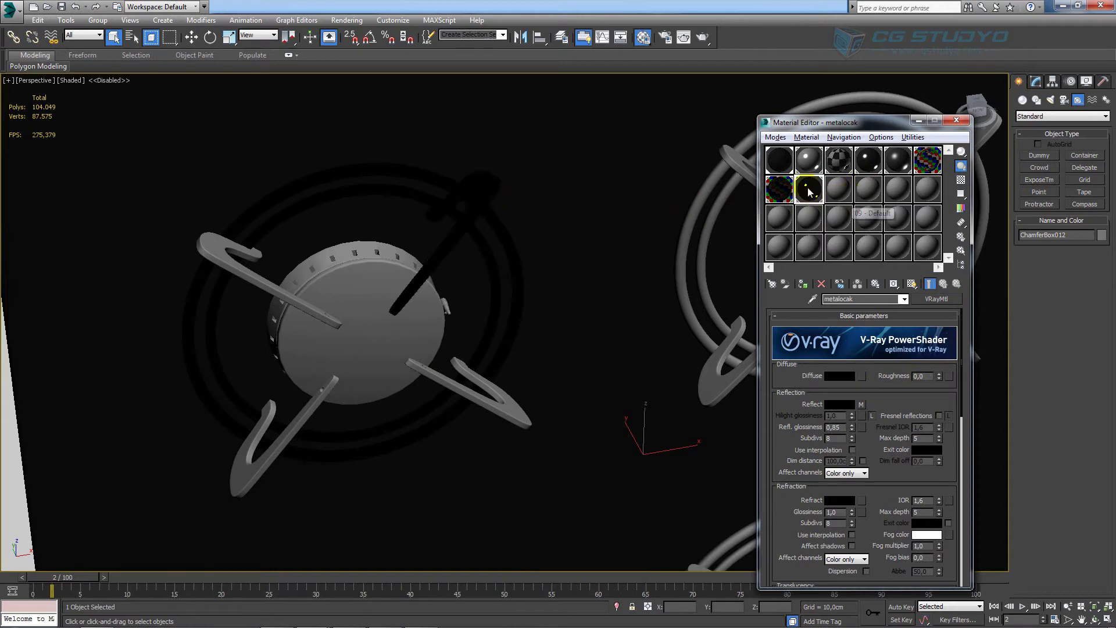
drag(810, 189, 498, 381)
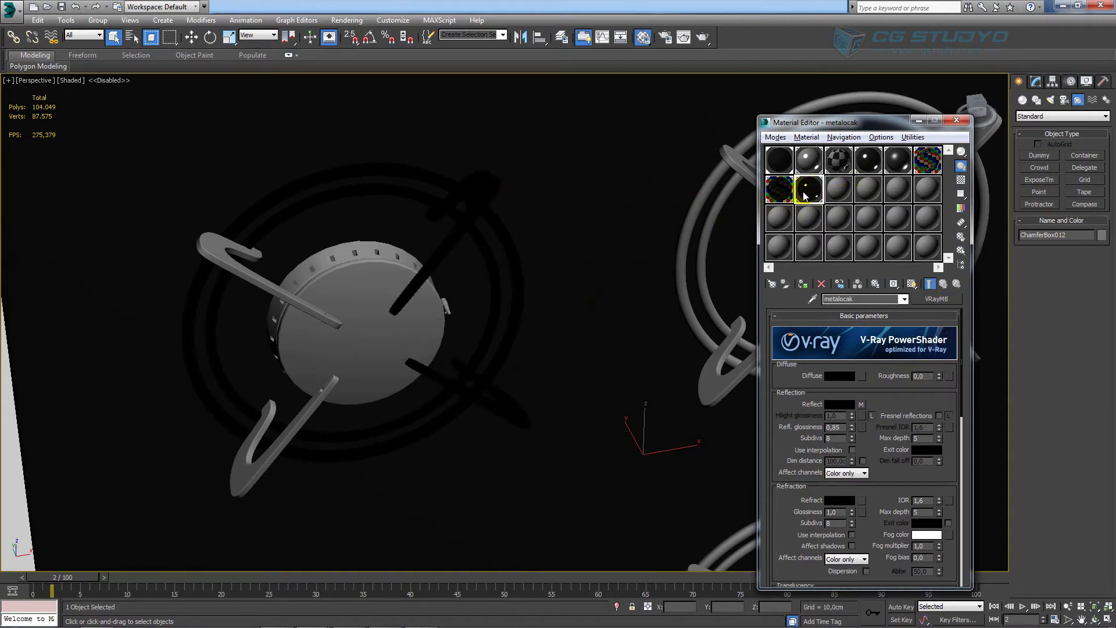
drag(810, 189, 313, 422)
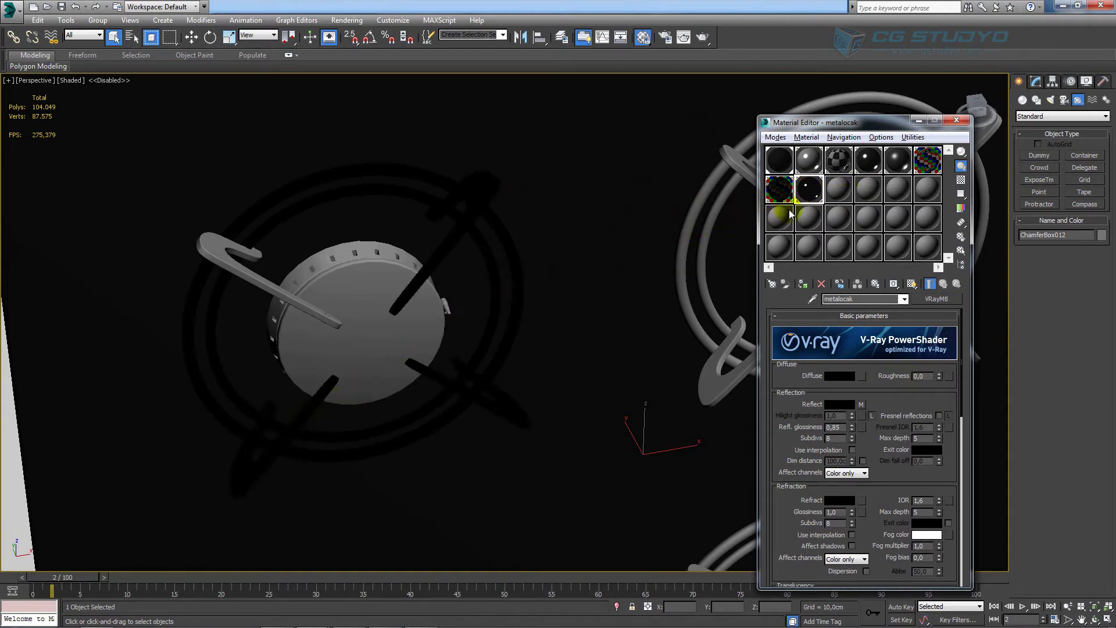
drag(810, 189, 243, 275)
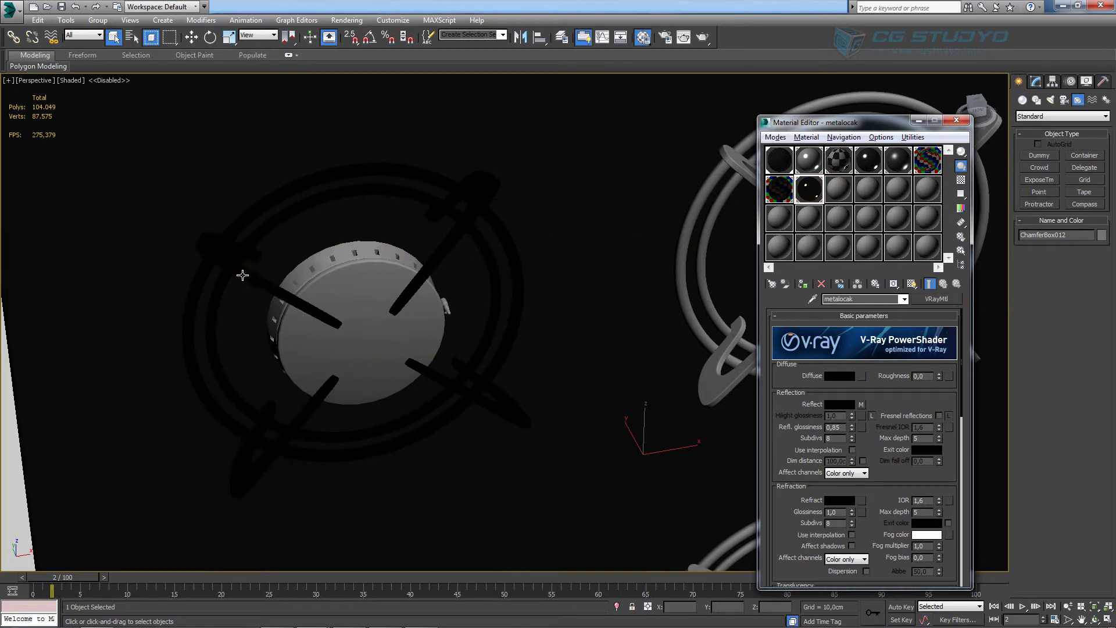
Apply metalocak to the second burner's inner ring, grate arms Box051–Box053 and Circle004 ring.
middle_drag(613, 373, 274, 386)
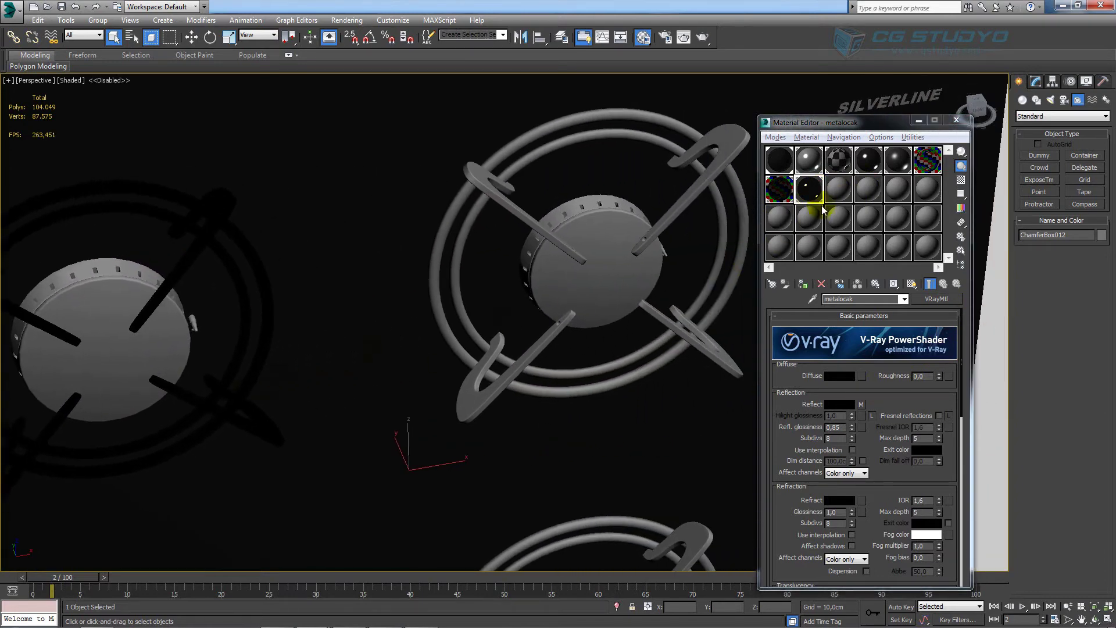
mouse_move(809, 189)
mouse_down()
mouse_move(785, 203)
mouse_move(560, 118)
mouse_move(818, 198)
mouse_move(607, 153)
mouse_up()
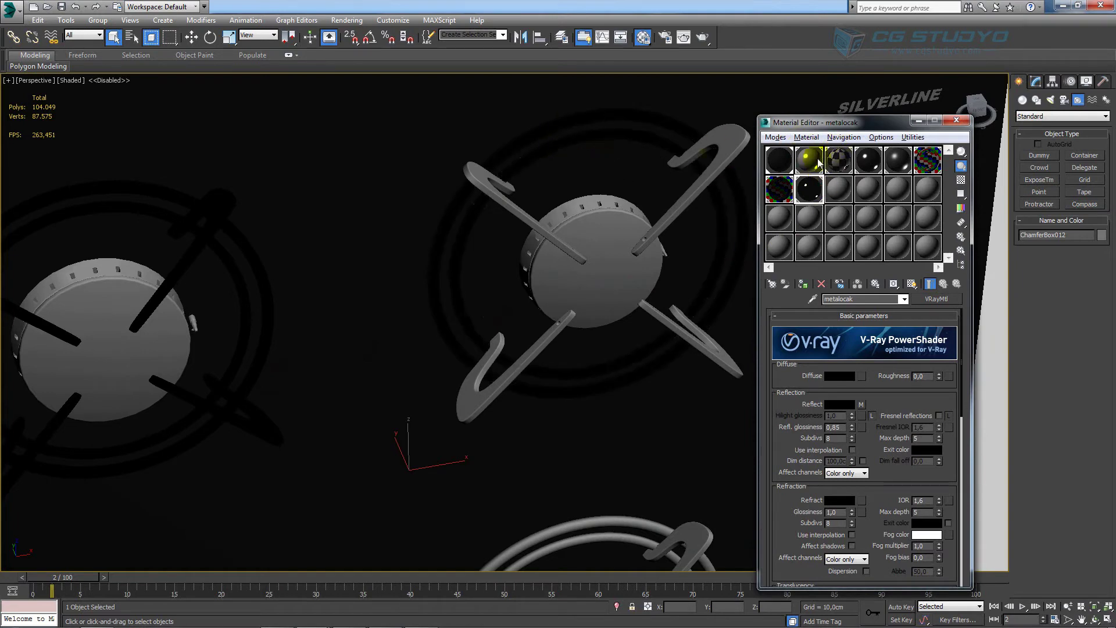
mouse_move(809, 188)
mouse_down()
mouse_move(725, 196)
mouse_move(725, 138)
mouse_up()
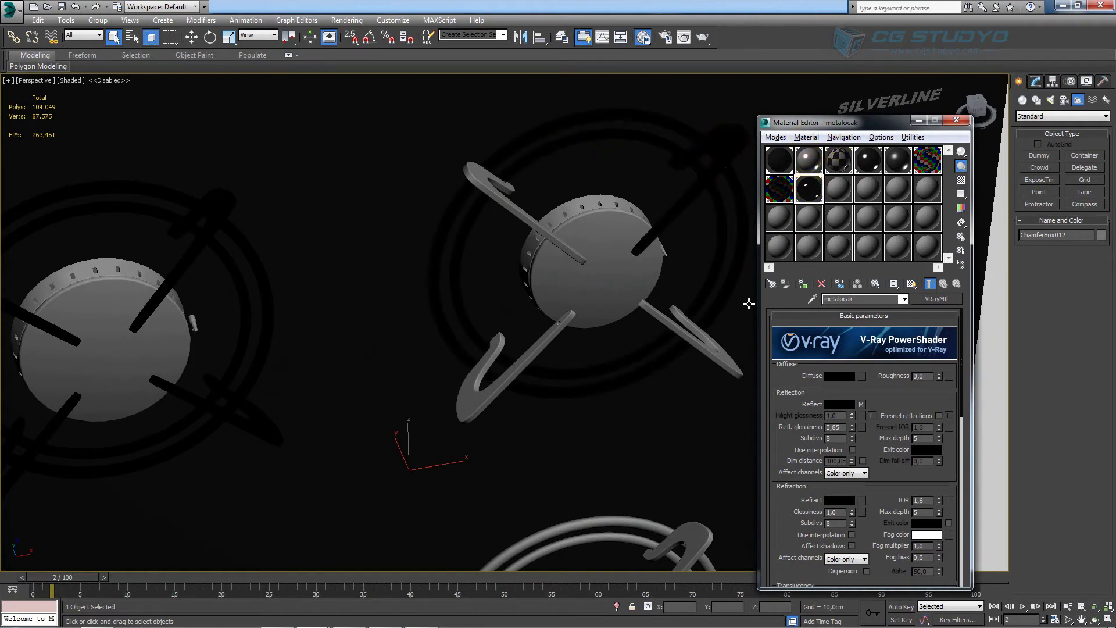
mouse_move(806, 201)
mouse_down()
mouse_move(699, 345)
mouse_move(710, 351)
mouse_up()
drag(808, 189, 526, 360)
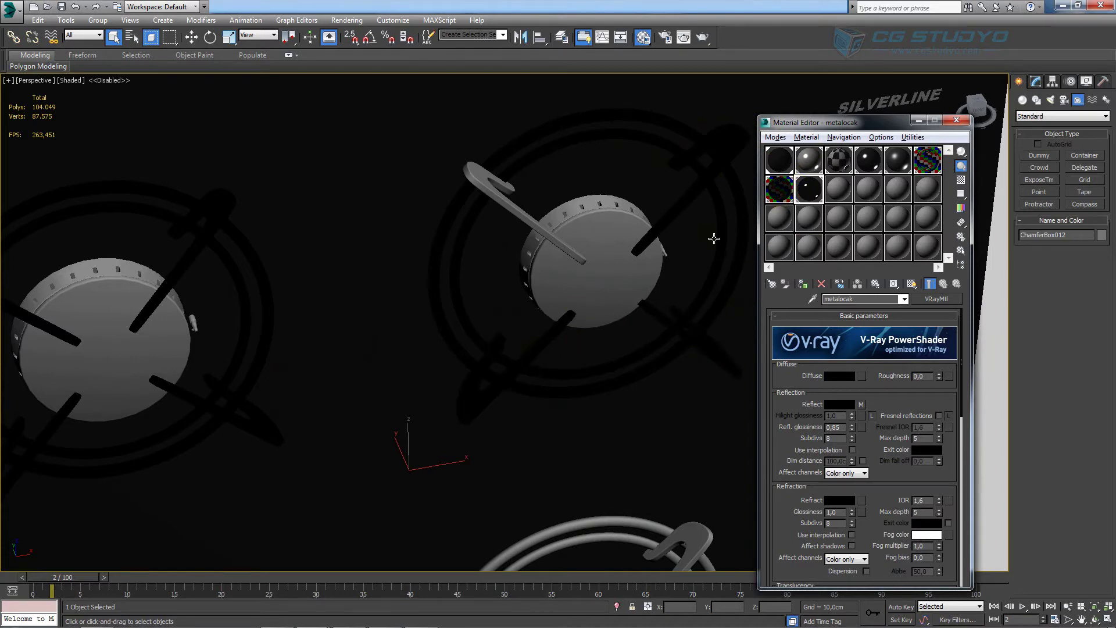
drag(808, 189, 522, 220)
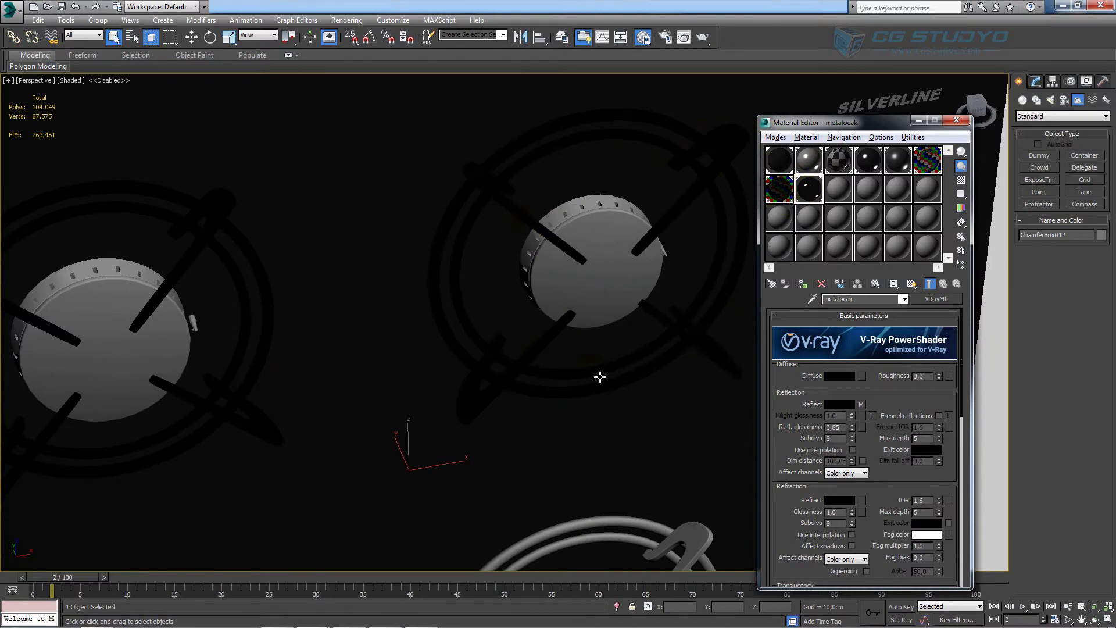
alt+middle_drag(599, 374, 631, 359)
scroll(631, 359, up, 5)
drag(809, 189, 556, 295)
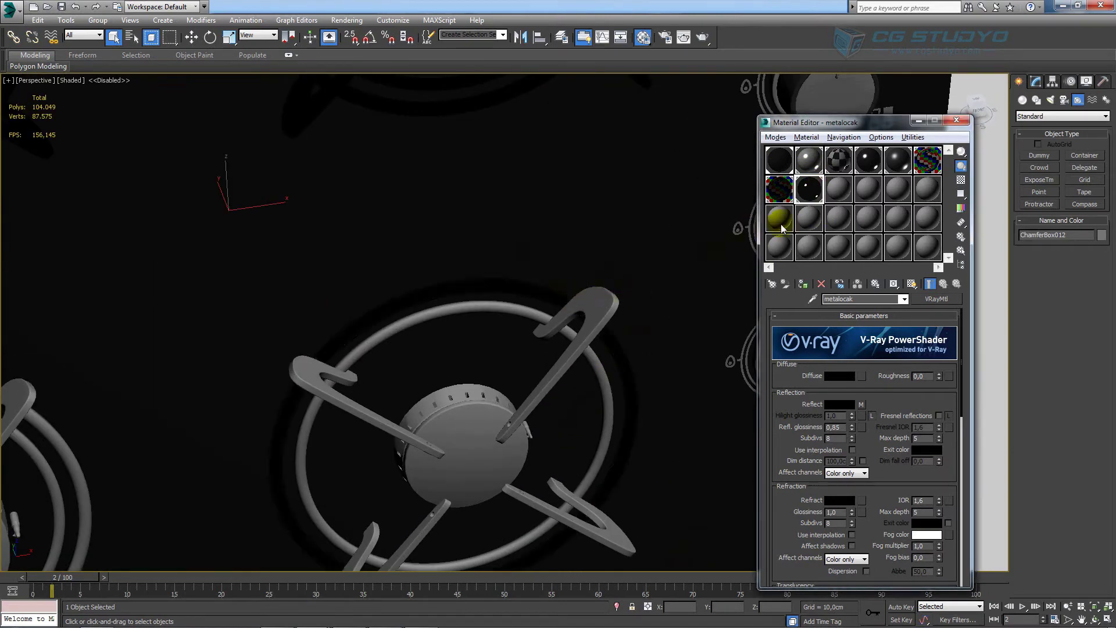
Apply metalocak to the third burner's inner ring and its four grate arms.
drag(808, 189, 494, 316)
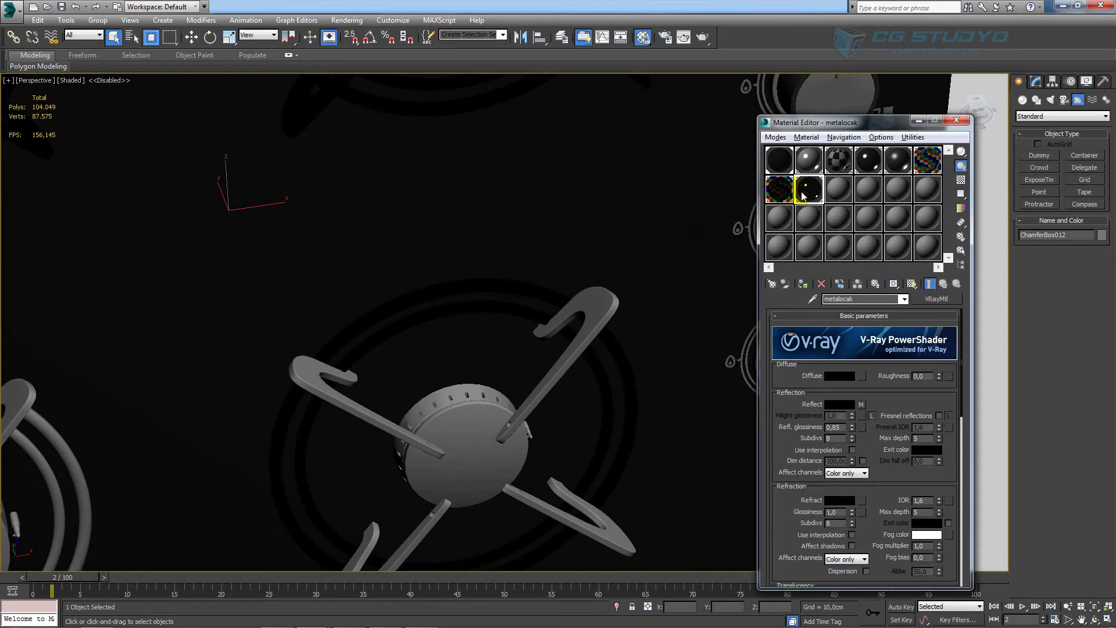
drag(809, 189, 602, 321)
alt+middle_drag(692, 297, 656, 185)
drag(631, 418, 611, 477)
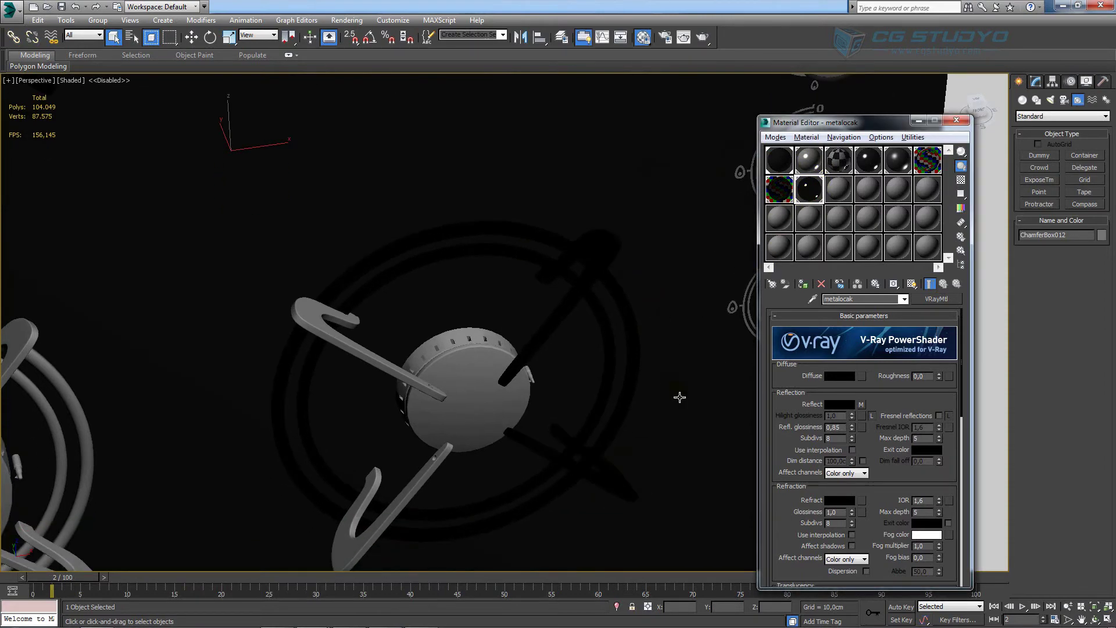
mouse_move(808, 188)
mouse_down()
mouse_move(506, 454)
mouse_move(447, 459)
mouse_up()
drag(820, 227, 343, 349)
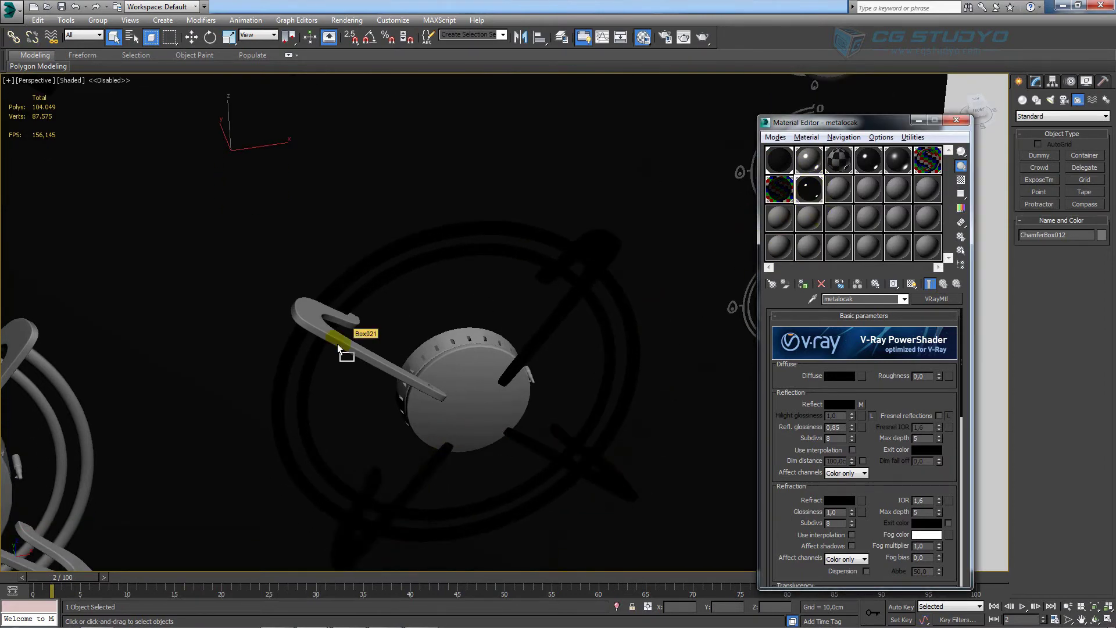
scroll(374, 324, down, 3)
scroll(438, 336, up, 3)
middle_drag(438, 336, 505, 340)
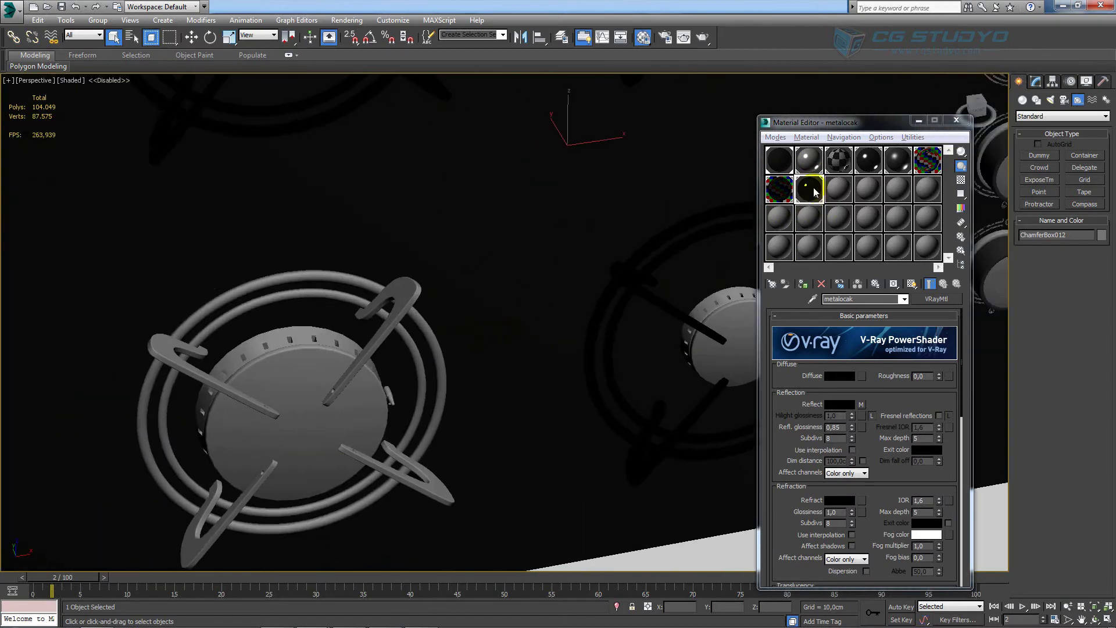
Apply metalocak to the last burner's rings and arms, including Box045 and both hook arms.
drag(809, 189, 405, 294)
drag(808, 189, 433, 499)
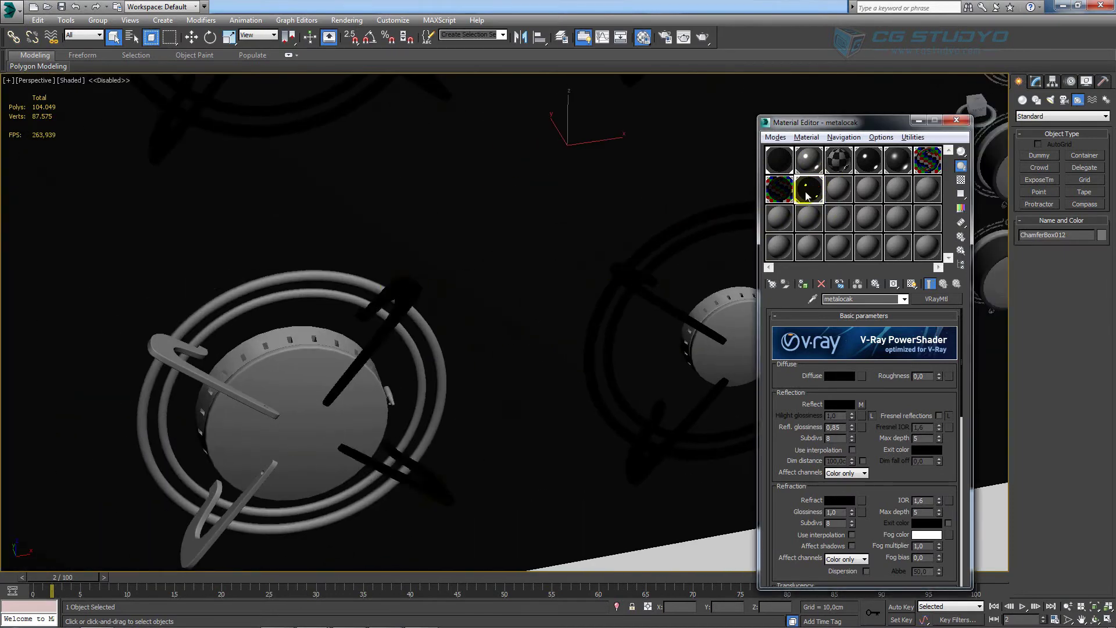
drag(808, 189, 305, 281)
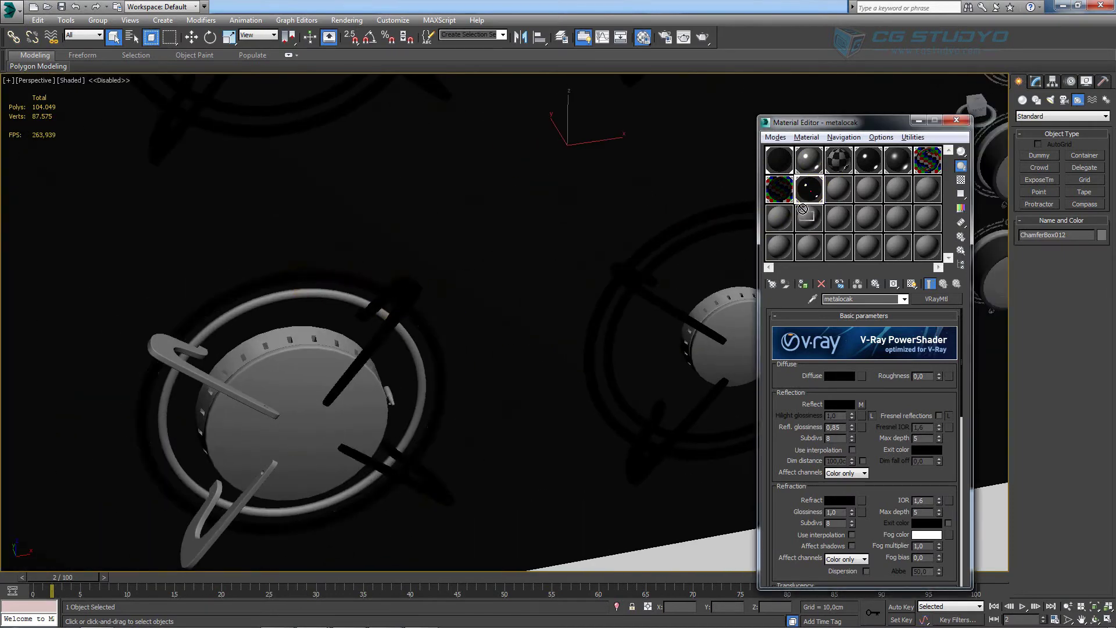
drag(809, 188, 289, 303)
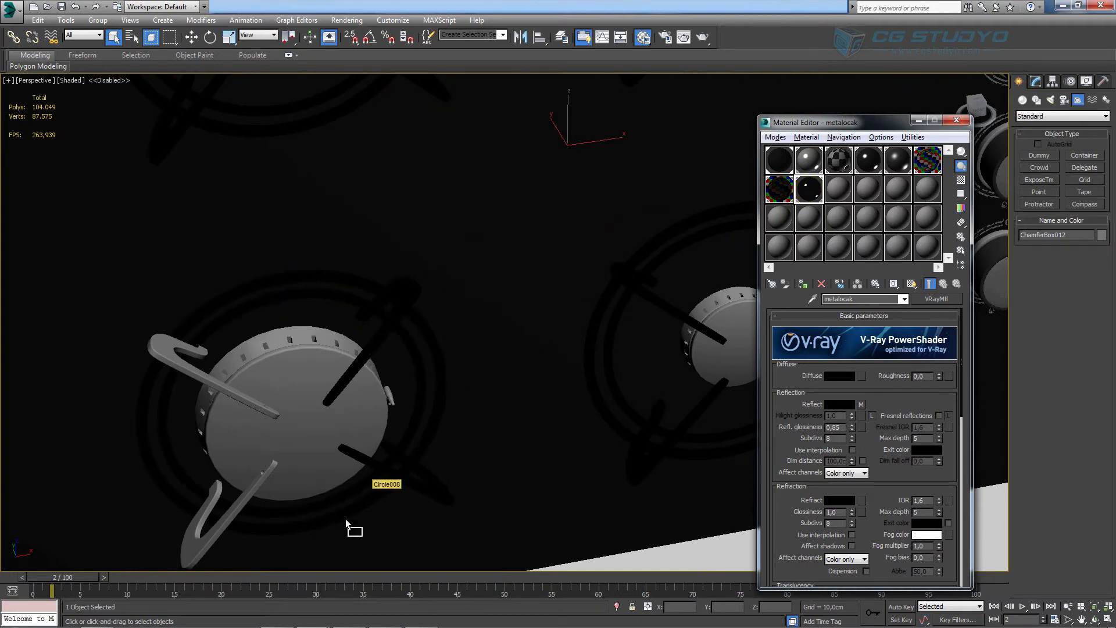
drag(809, 189, 242, 516)
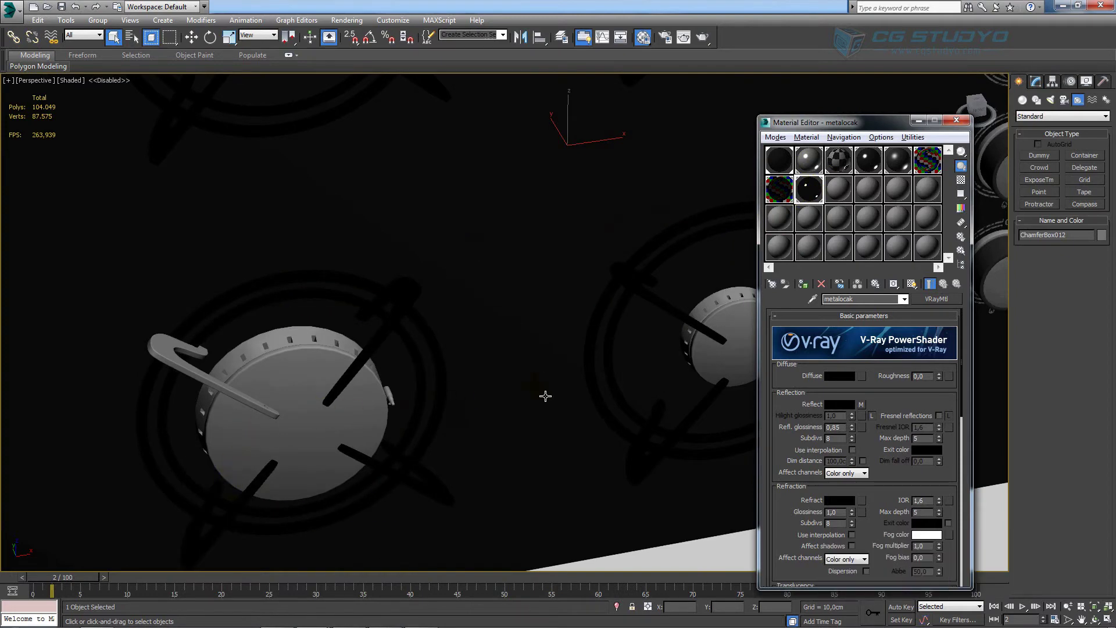
drag(809, 189, 212, 351)
scroll(212, 351, down, 3)
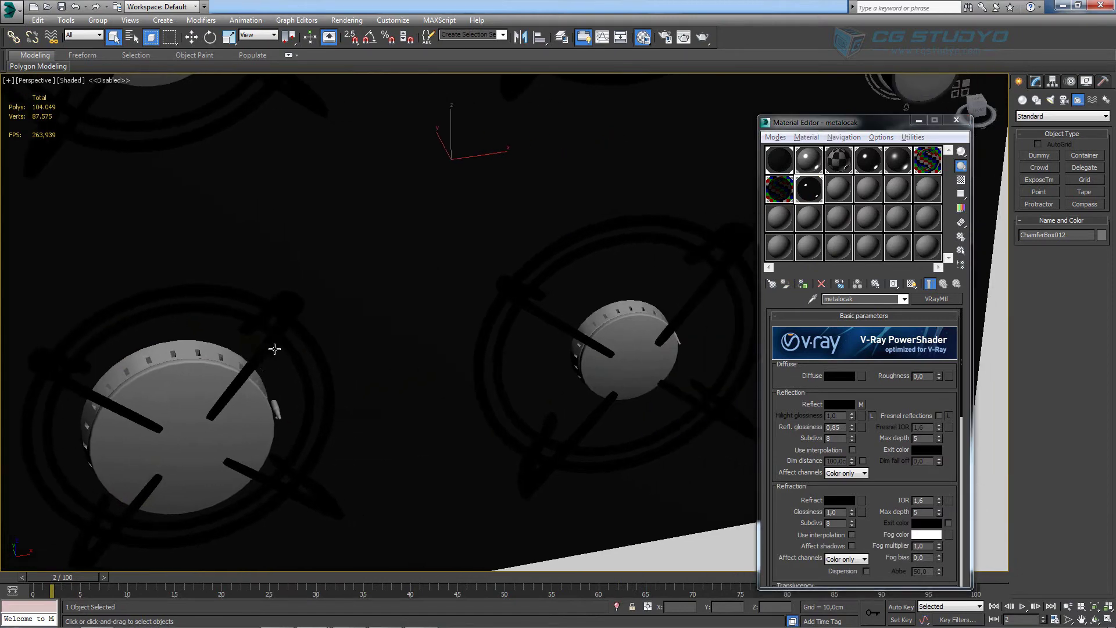
scroll(456, 351, down, 3)
scroll(469, 406, down, 1)
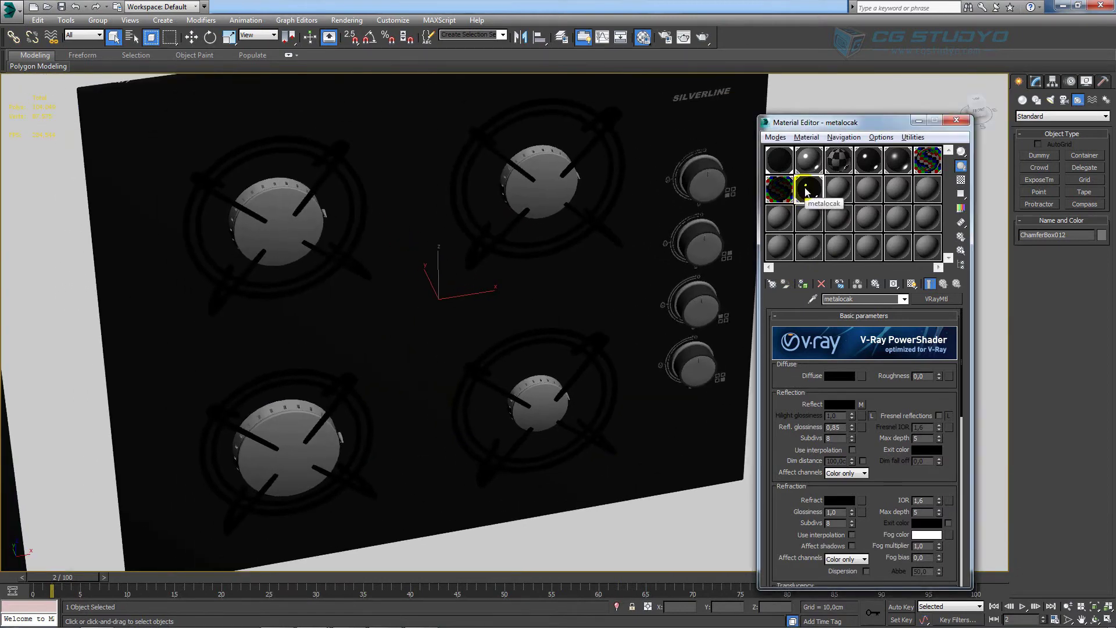
Apply metalocak to all four burner caps.
drag(806, 192, 547, 410)
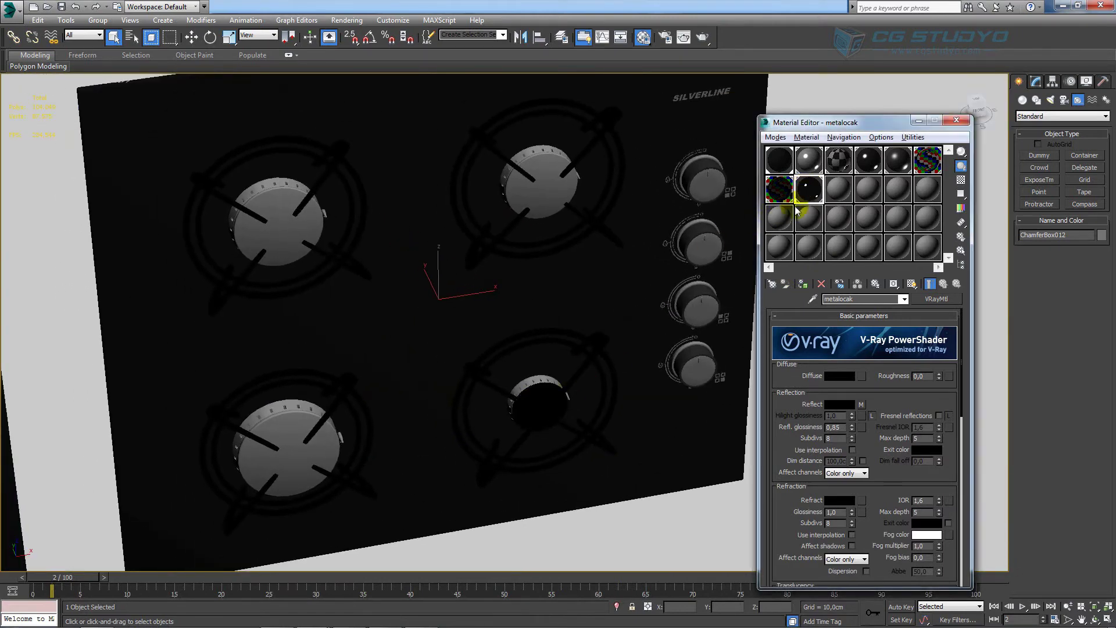
drag(806, 189, 571, 195)
drag(806, 191, 285, 211)
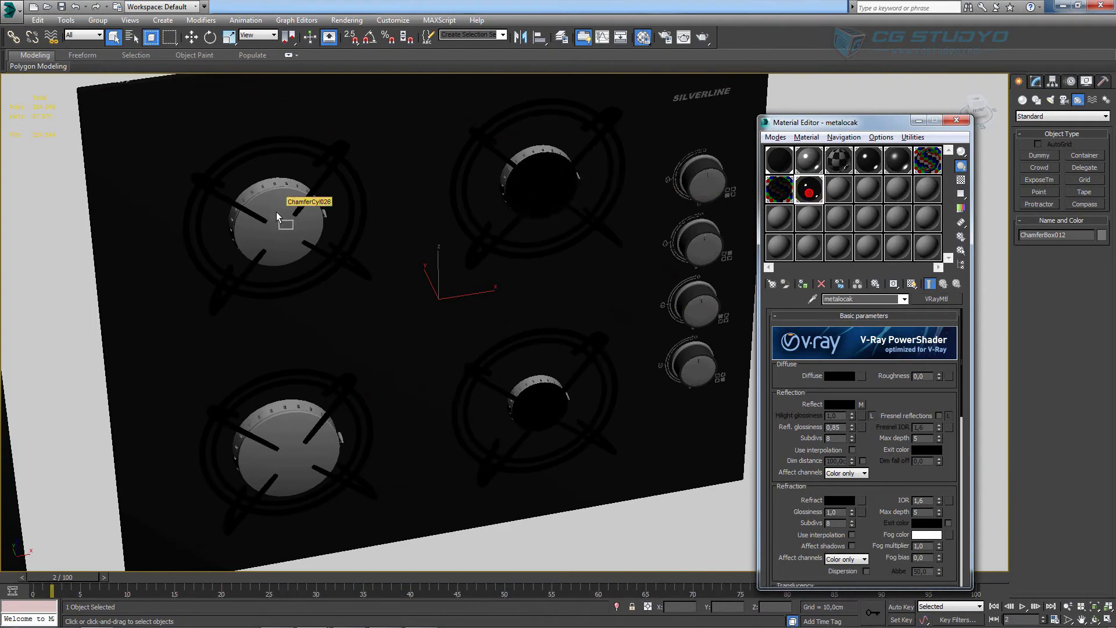
drag(806, 198, 291, 448)
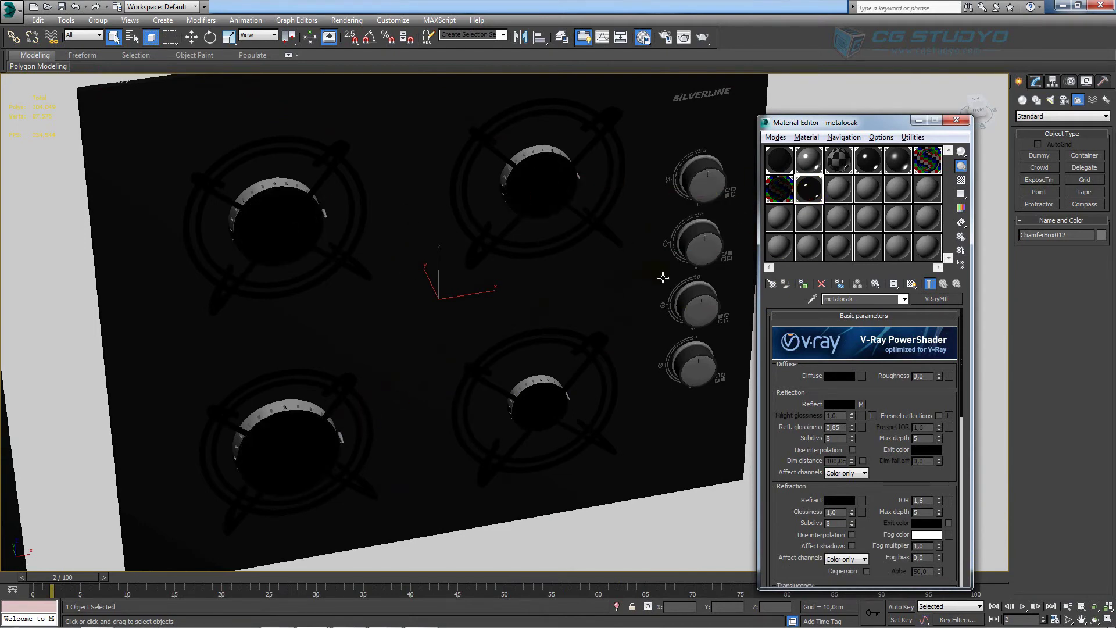
alt+middle_drag(663, 278, 519, 375)
scroll(564, 320, up, 3)
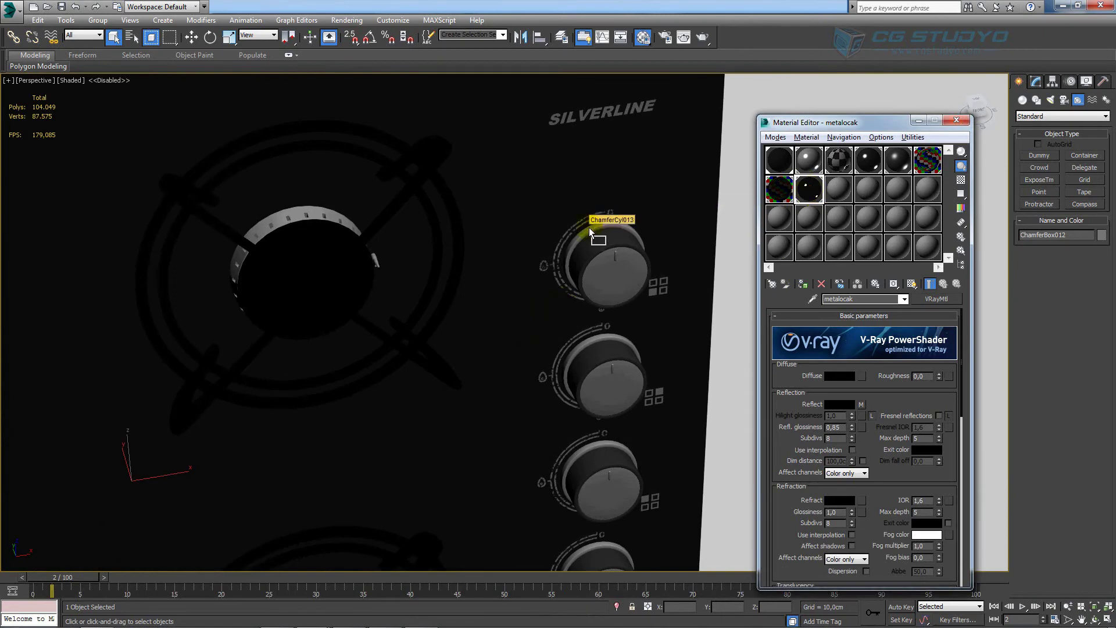
Give the control knobs' outer rings the metalocak material.
drag(812, 193, 605, 230)
middle_drag(596, 347, 584, 230)
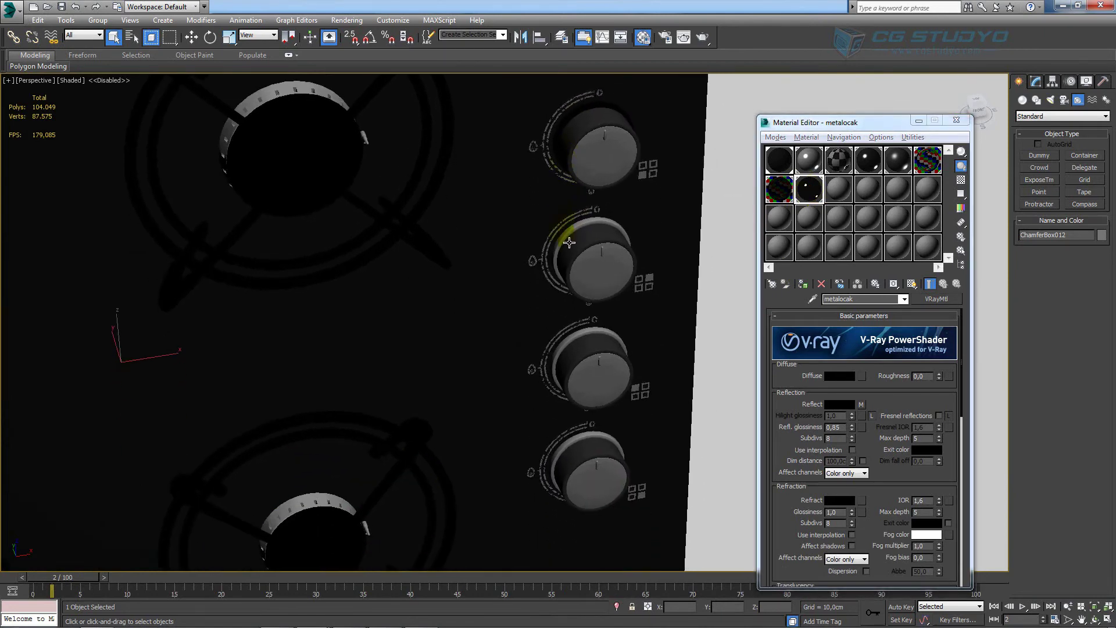
click(568, 249)
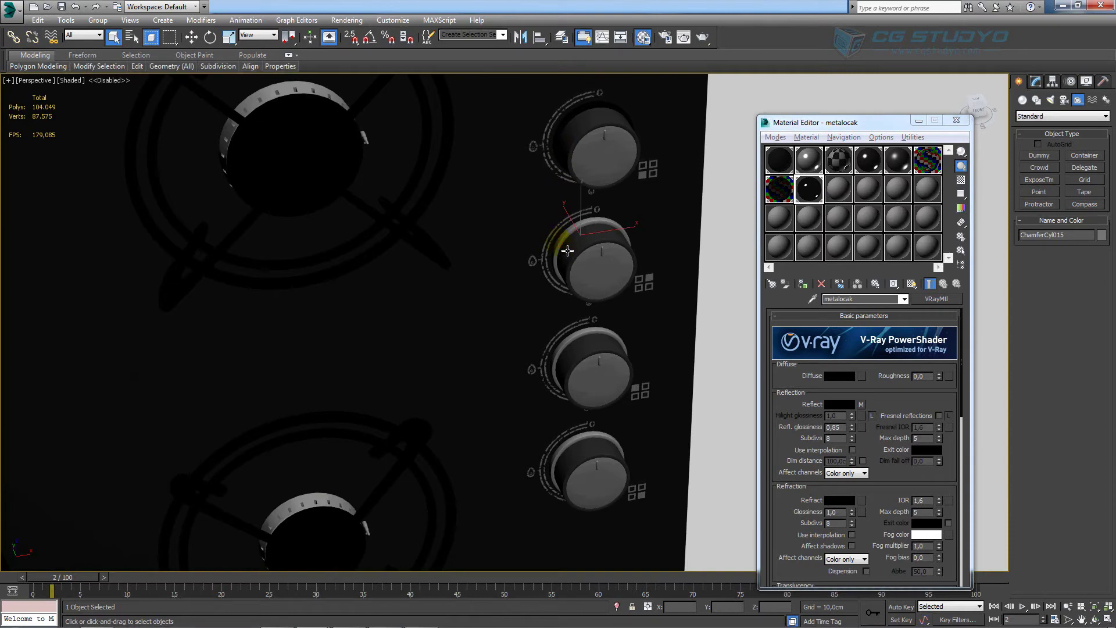
ctrl+click(567, 354)
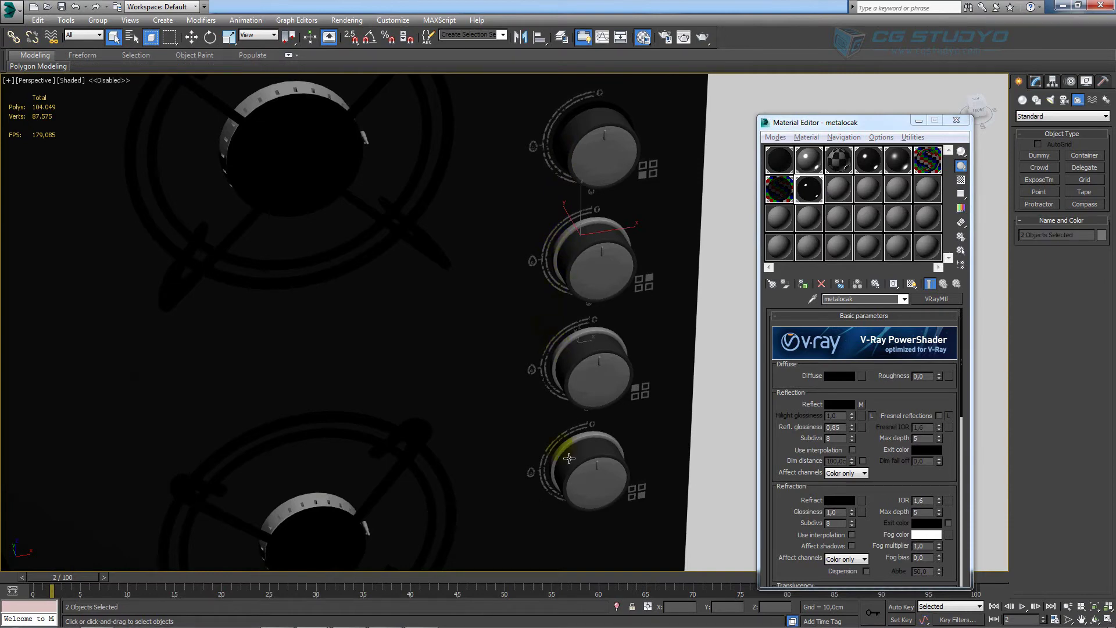
click(803, 284)
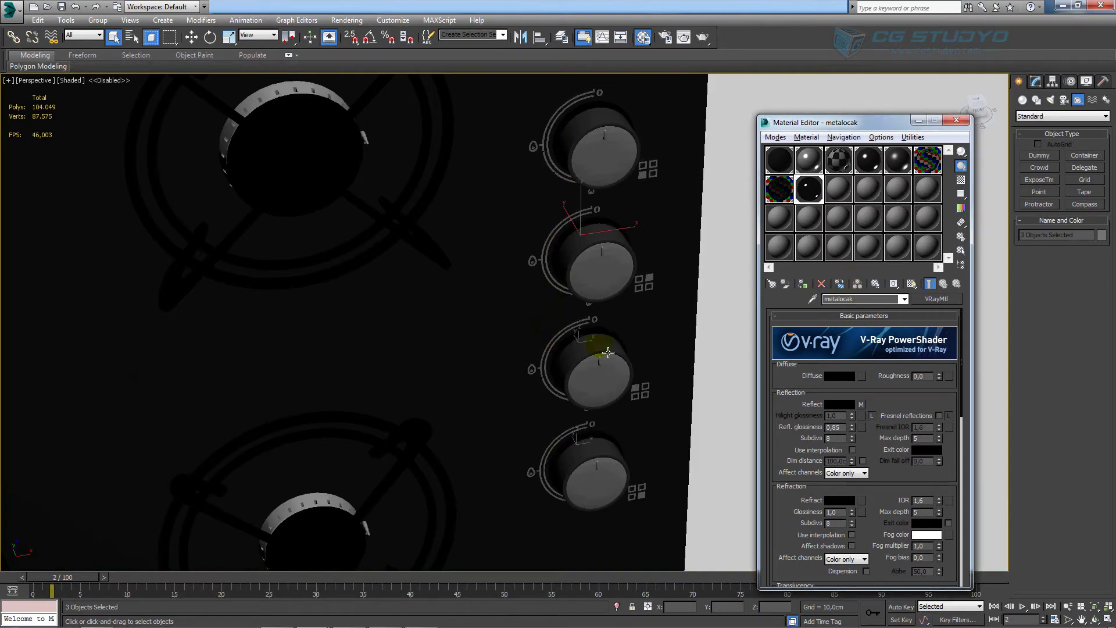
scroll(608, 353, down, 2)
scroll(561, 248, down, 3)
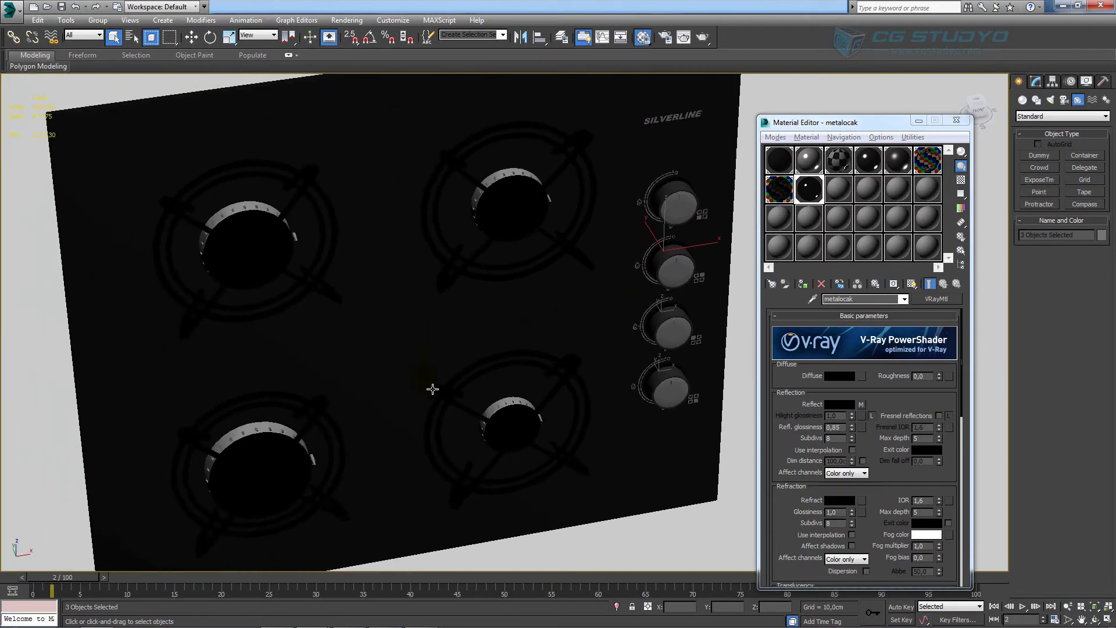
scroll(432, 389, up, 2)
Set the metal material's reflect colour to light grey.
click(895, 185)
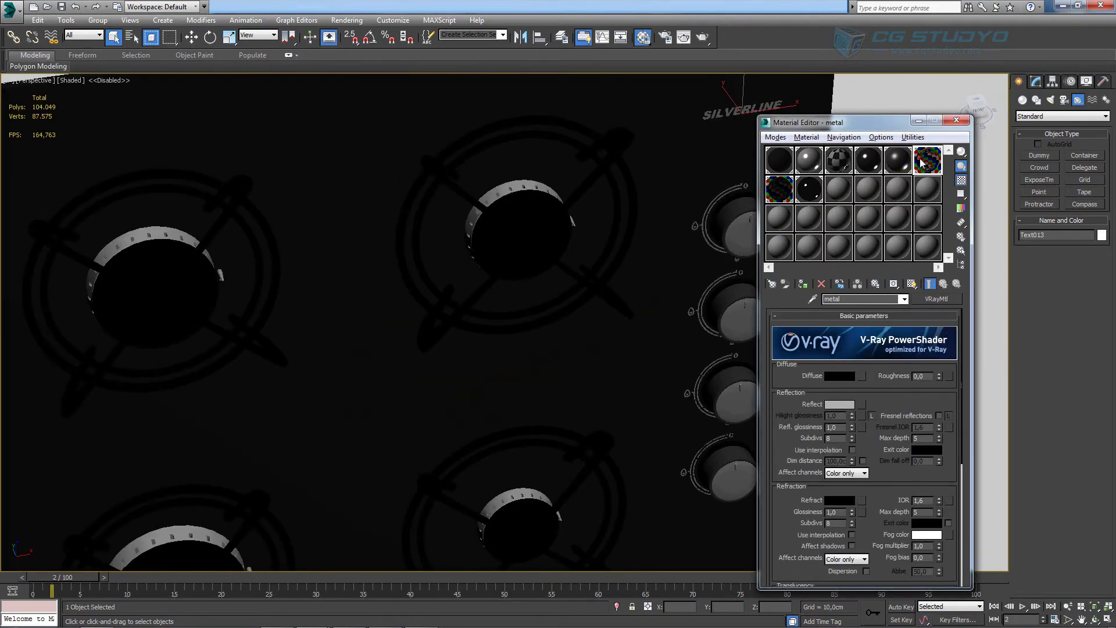
mouse_move(449, 294)
middle_down()
mouse_move(453, 338)
mouse_move(493, 420)
middle_up()
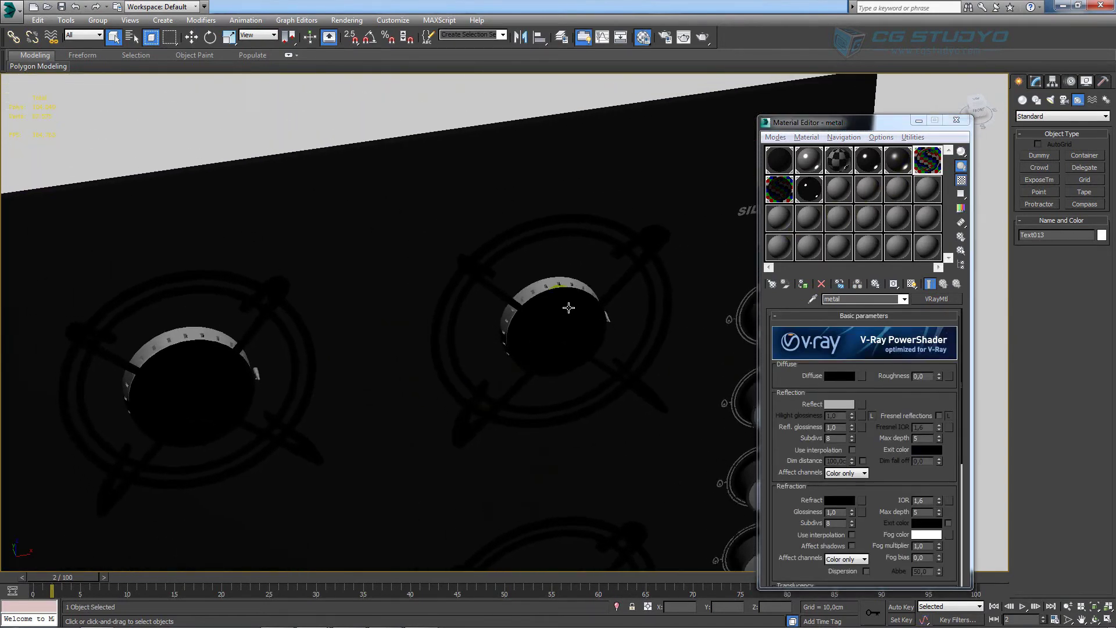
click(835, 404)
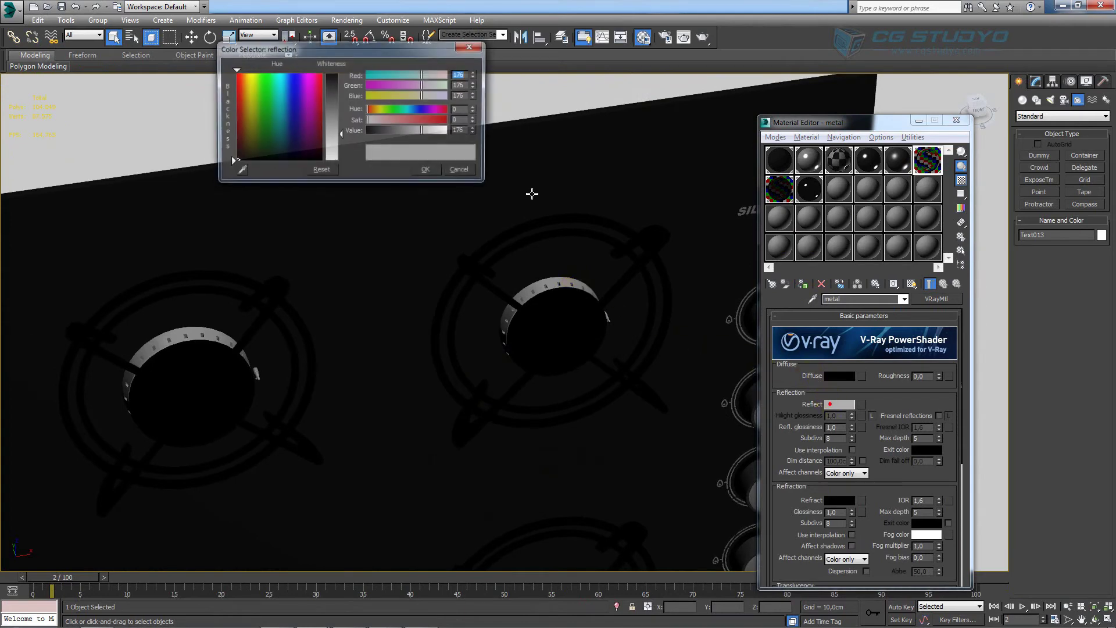
click(469, 47)
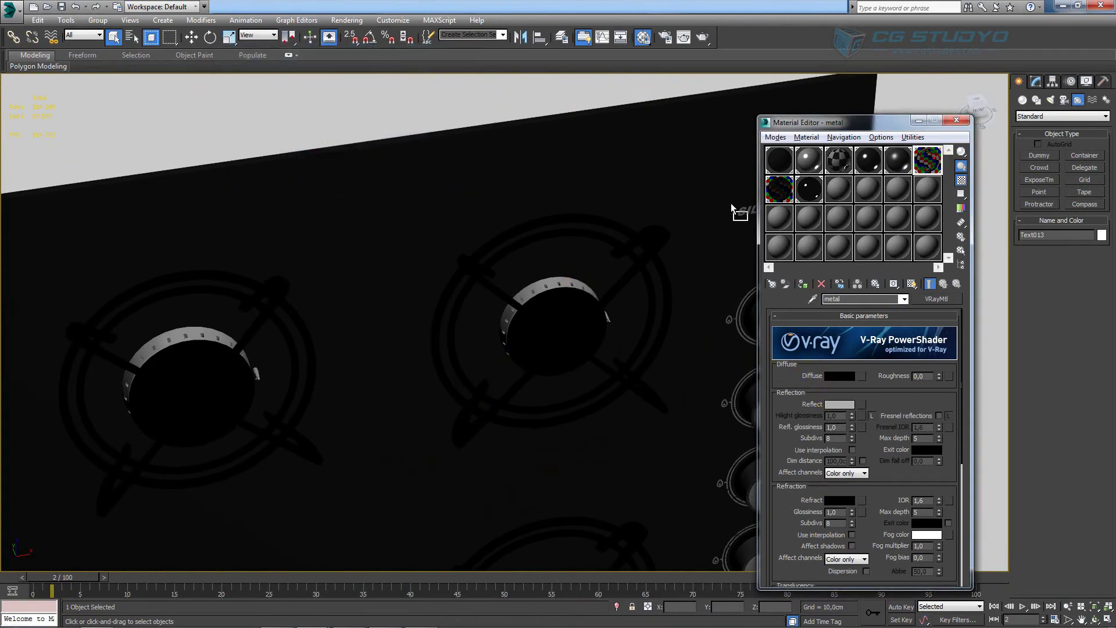
Apply the metal material to the right and bottom-left burner rings.
drag(731, 203, 538, 284)
alt+middle_drag(546, 289, 402, 331)
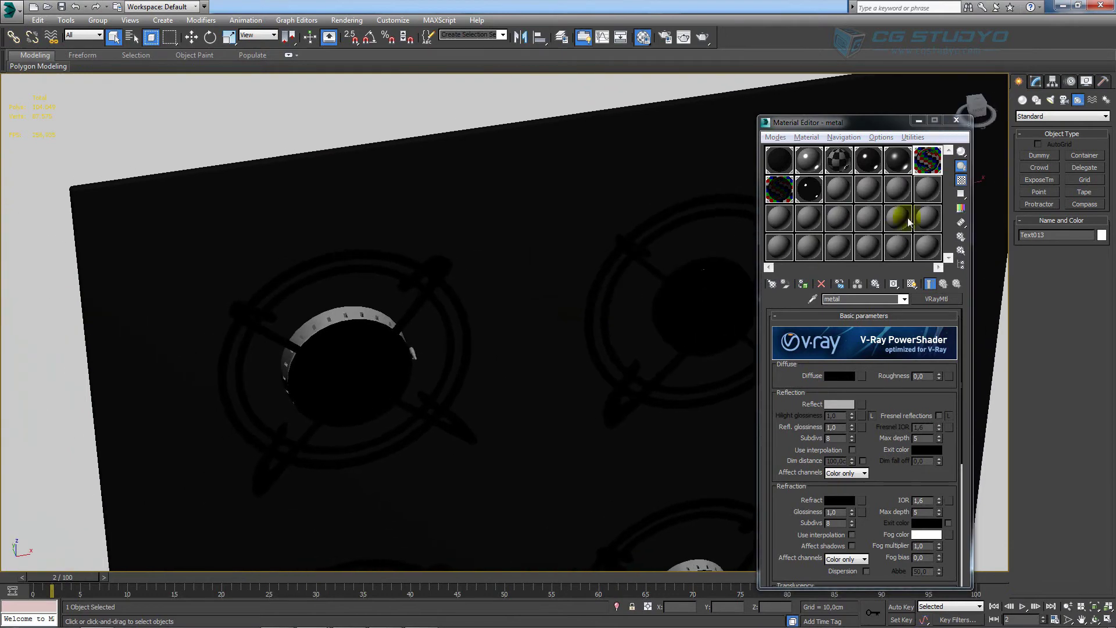
middle_drag(368, 366, 452, 185)
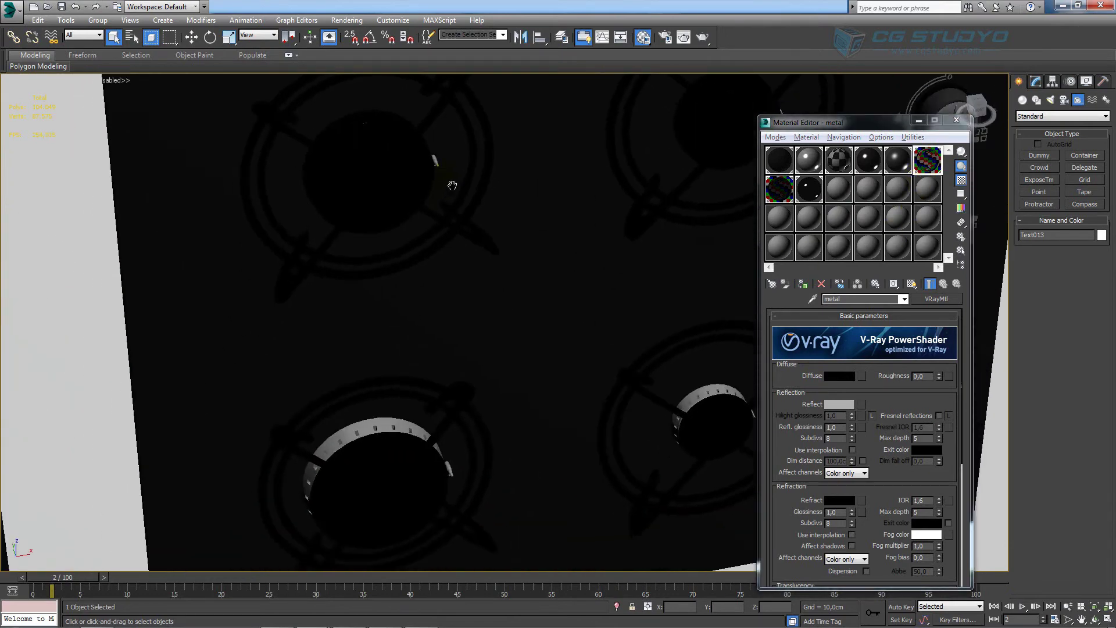
drag(838, 226, 387, 386)
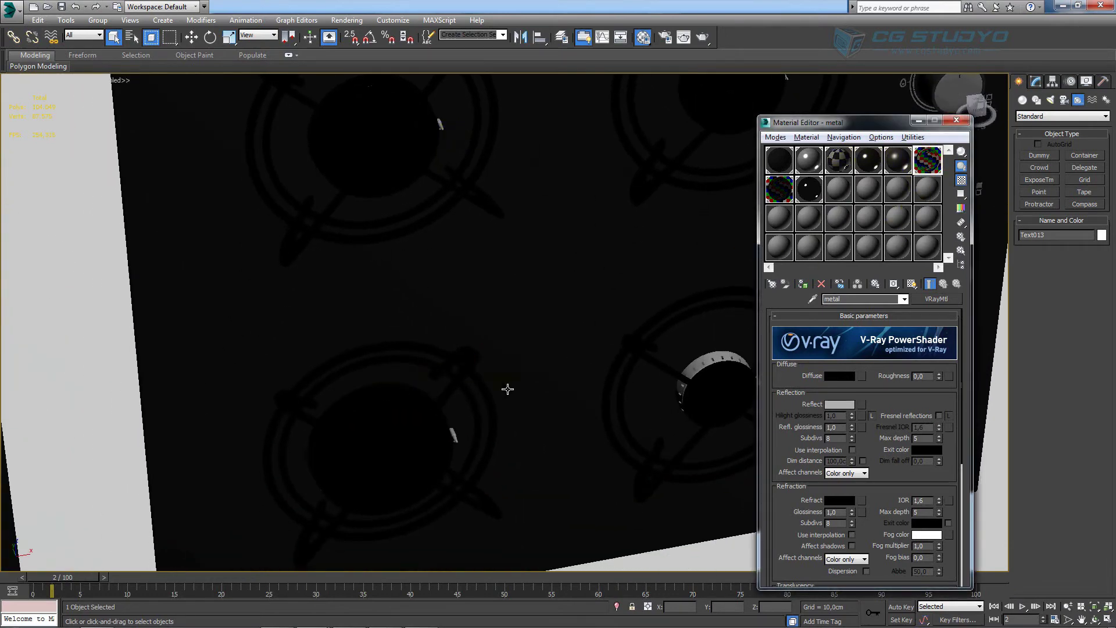
drag(923, 172, 535, 345)
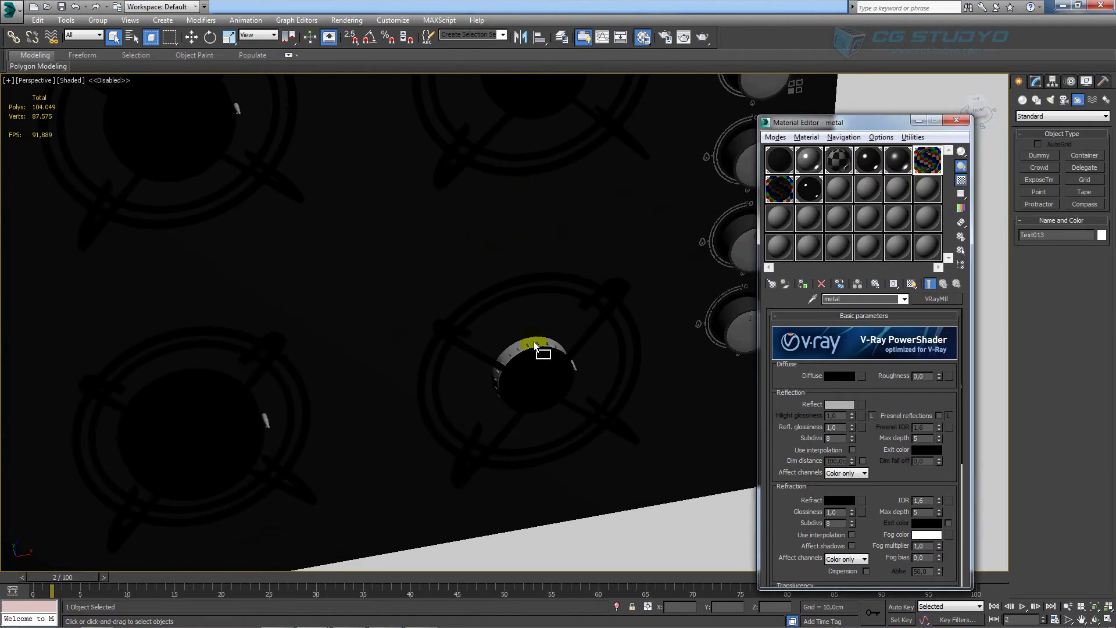
middle_drag(535, 344, 576, 291)
scroll(568, 238, up, 3)
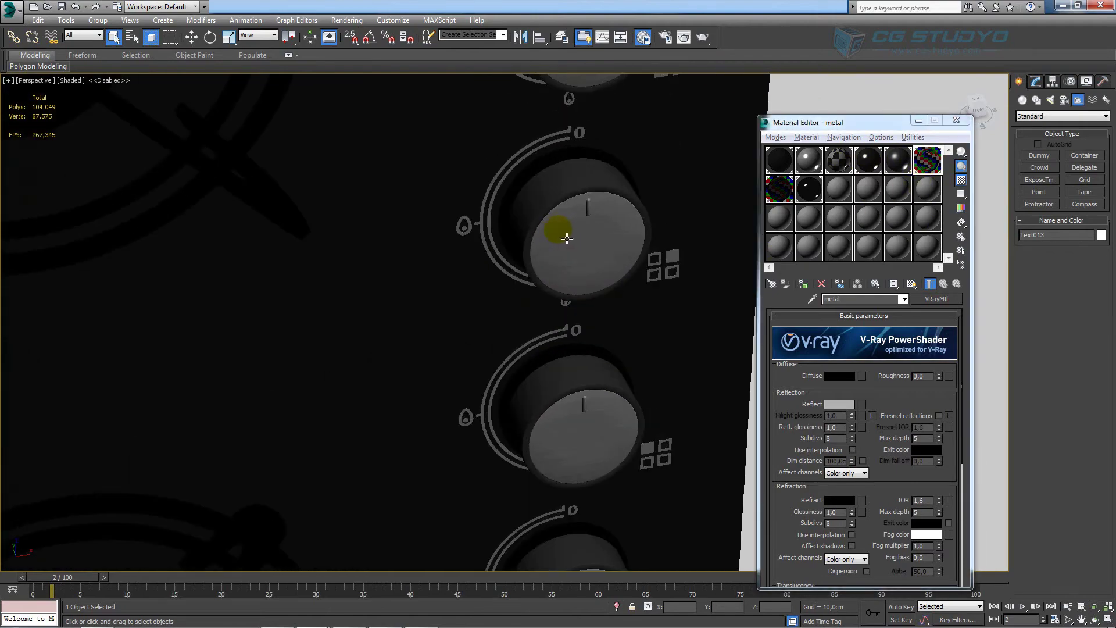
scroll(567, 239, down, 5)
Assign the metal material to the SILVERLINE logo.
mouse_move(692, 238)
middle_down()
mouse_move(196, 412)
mouse_move(182, 403)
mouse_move(210, 425)
middle_up()
scroll(346, 385, up, 2)
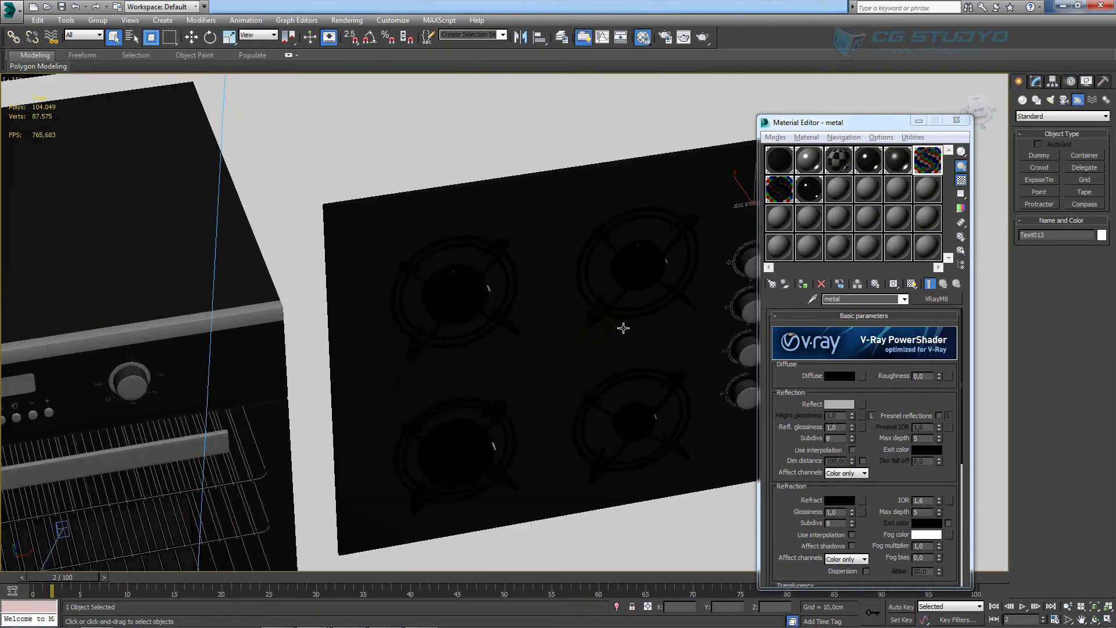
scroll(623, 324, up, 3)
middle_drag(606, 319, 384, 328)
scroll(384, 327, up, 3)
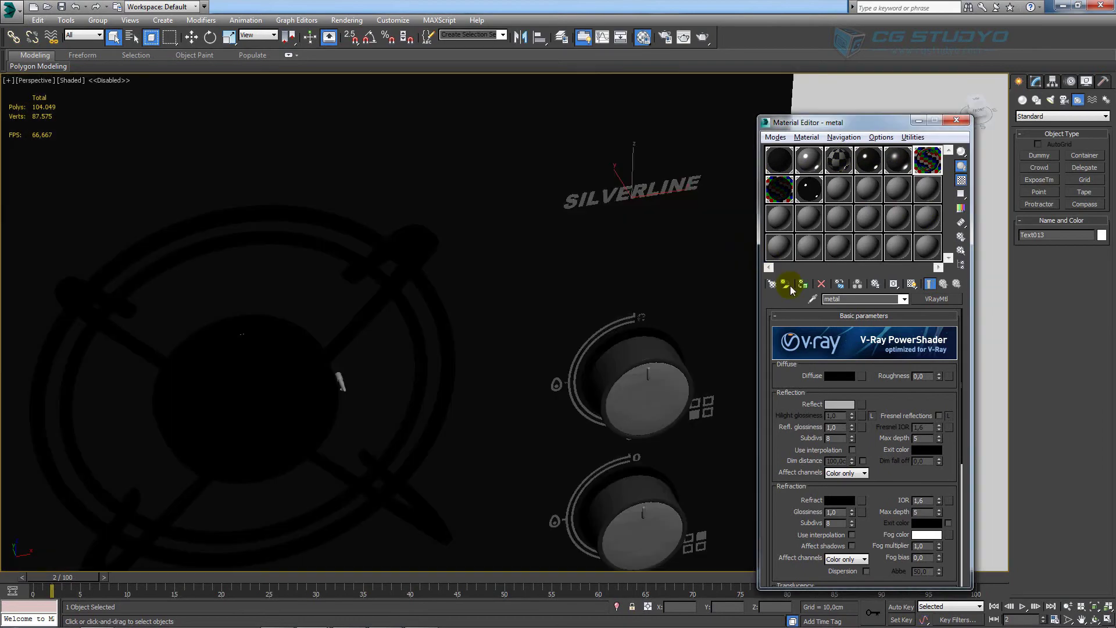
click(803, 284)
Apply the metal material to the igniters beside the burners.
mouse_move(614, 292)
middle_down()
mouse_move(506, 209)
mouse_move(399, 175)
middle_up()
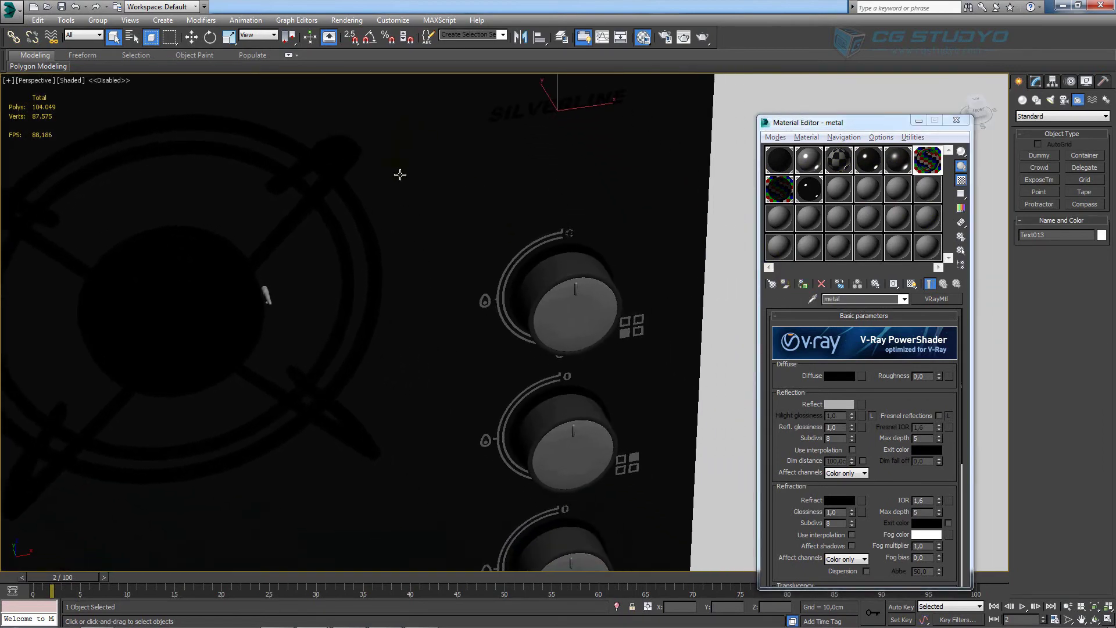
scroll(299, 304, down, 1)
mouse_move(299, 304)
middle_down()
mouse_move(612, 271)
mouse_move(559, 279)
middle_up()
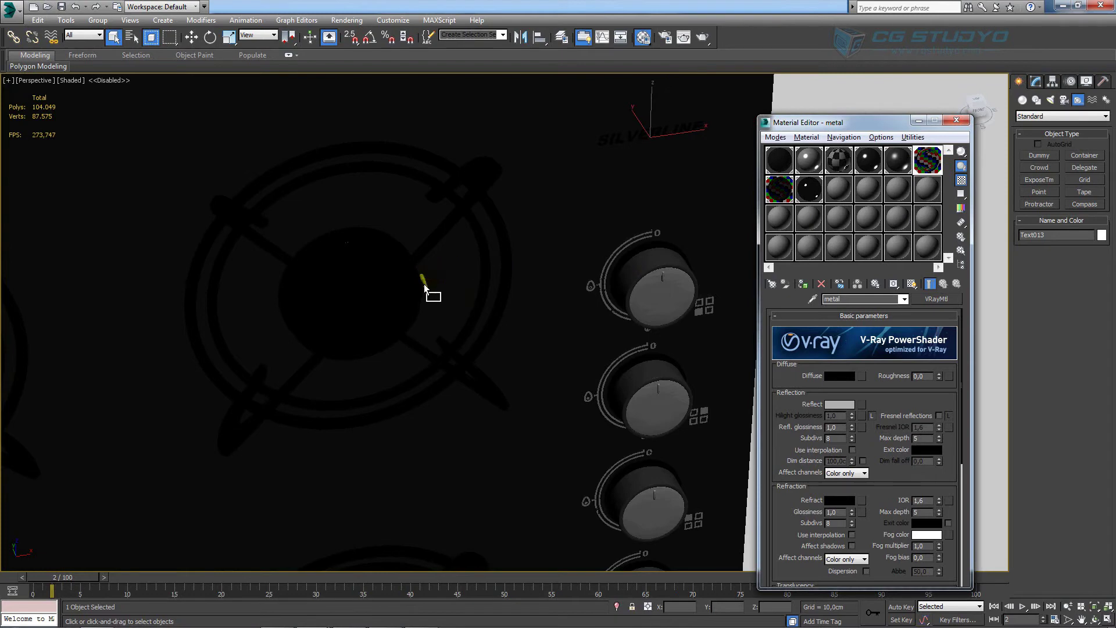
scroll(434, 292, down, 1)
scroll(444, 341, down, 1)
scroll(501, 326, down, 2)
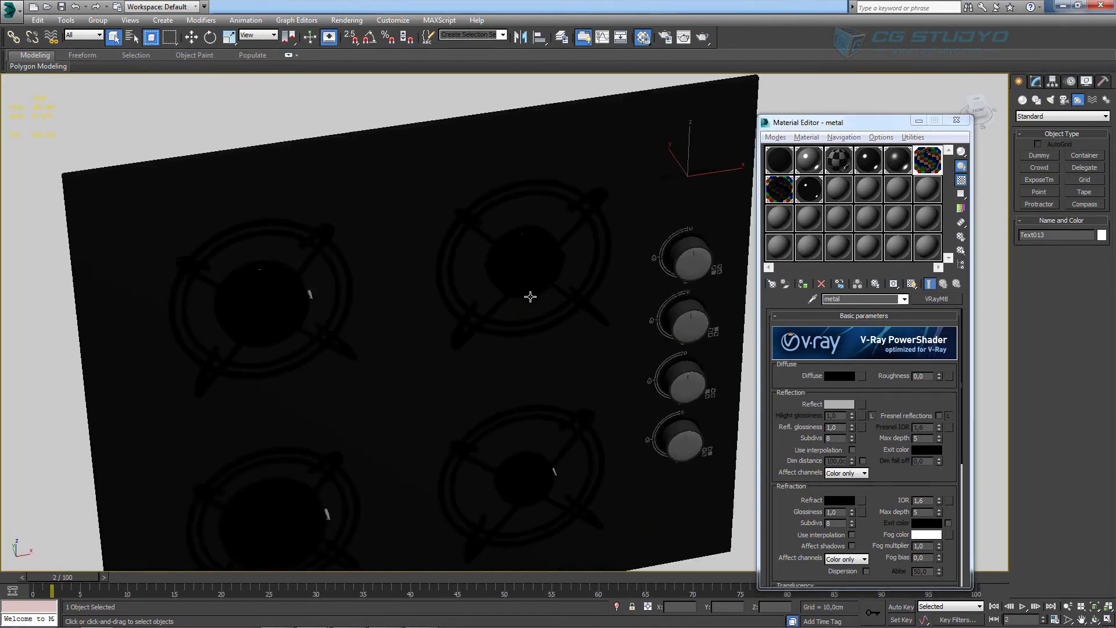
scroll(529, 294, down, 1)
drag(927, 160, 540, 435)
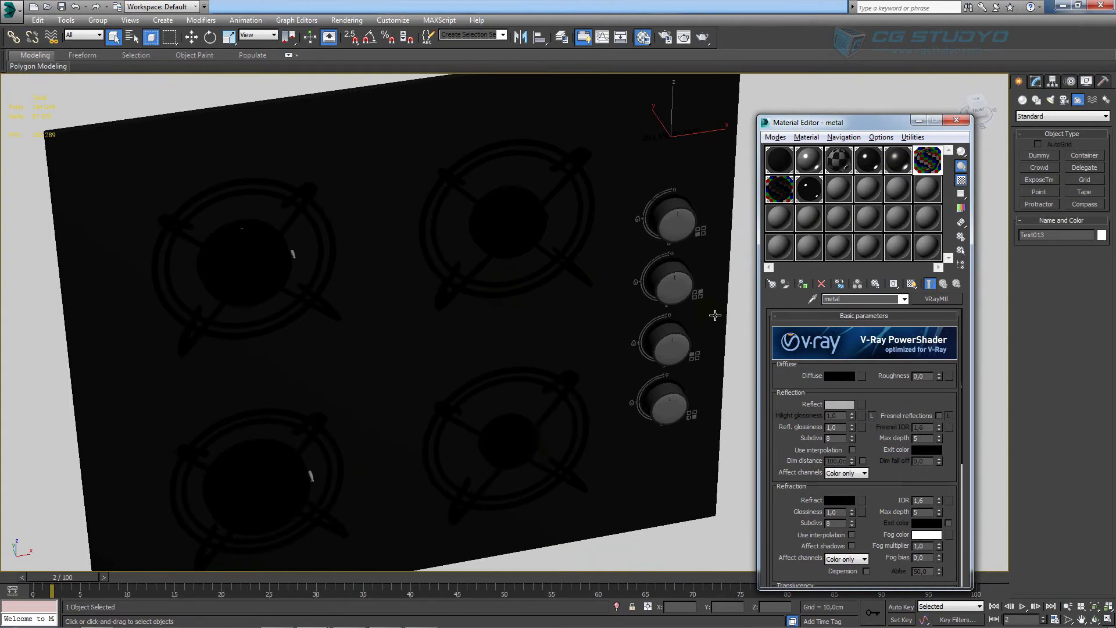
drag(907, 163, 312, 480)
drag(918, 168, 297, 258)
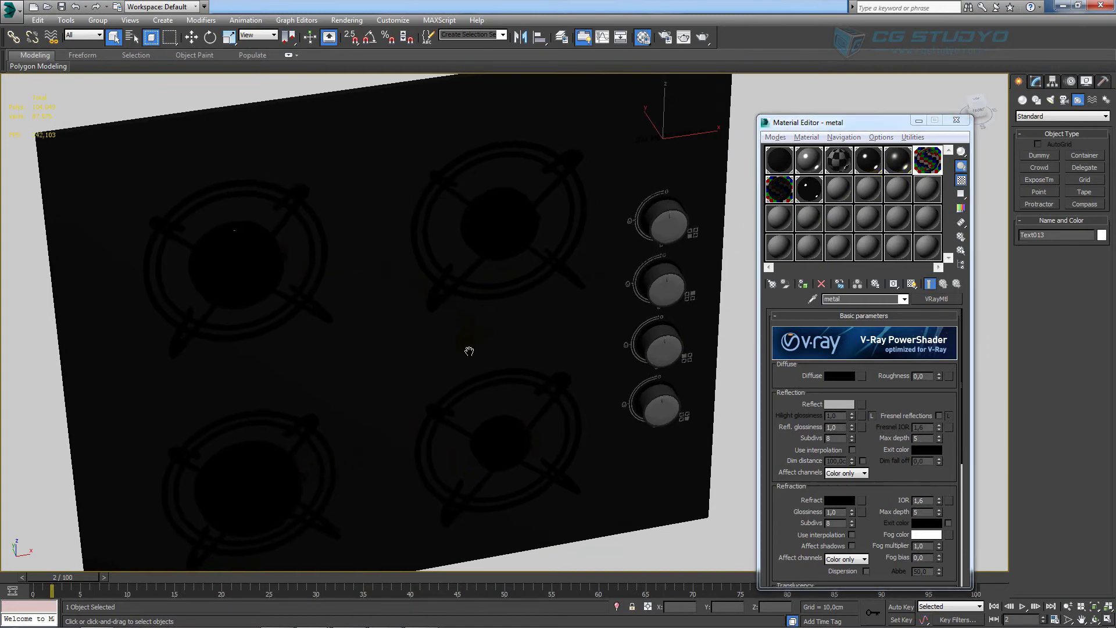
mouse_move(469, 349)
alt+middle_down()
mouse_move(544, 336)
mouse_move(491, 310)
alt+middle_up()
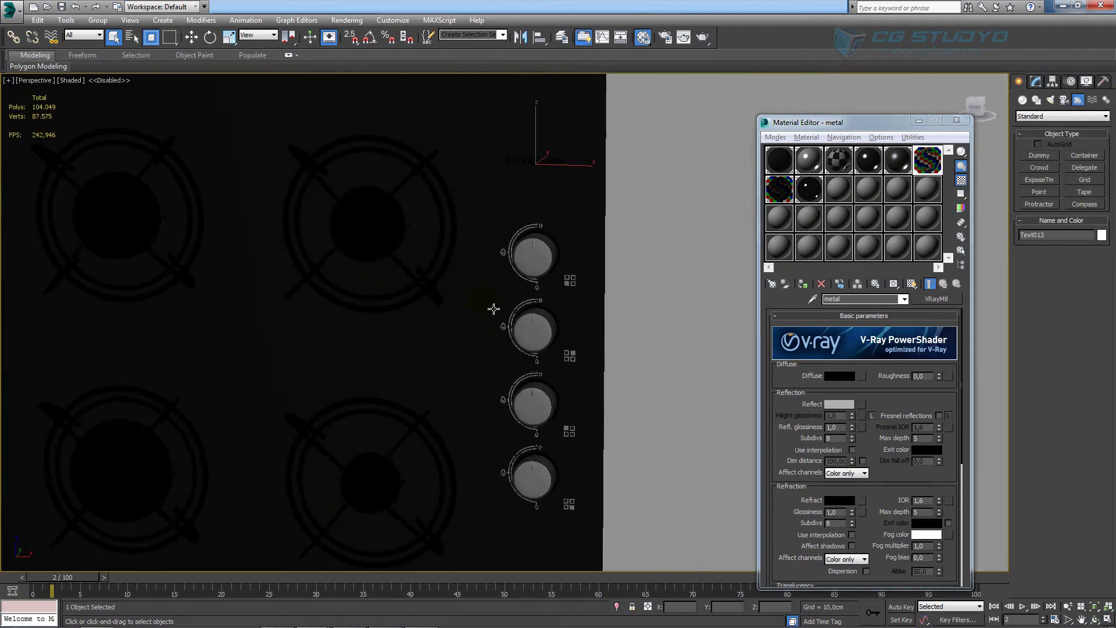
Switch to wireframe with F3 and region-select the knobs with their markings.
key(F3)
drag(471, 522, 474, 526)
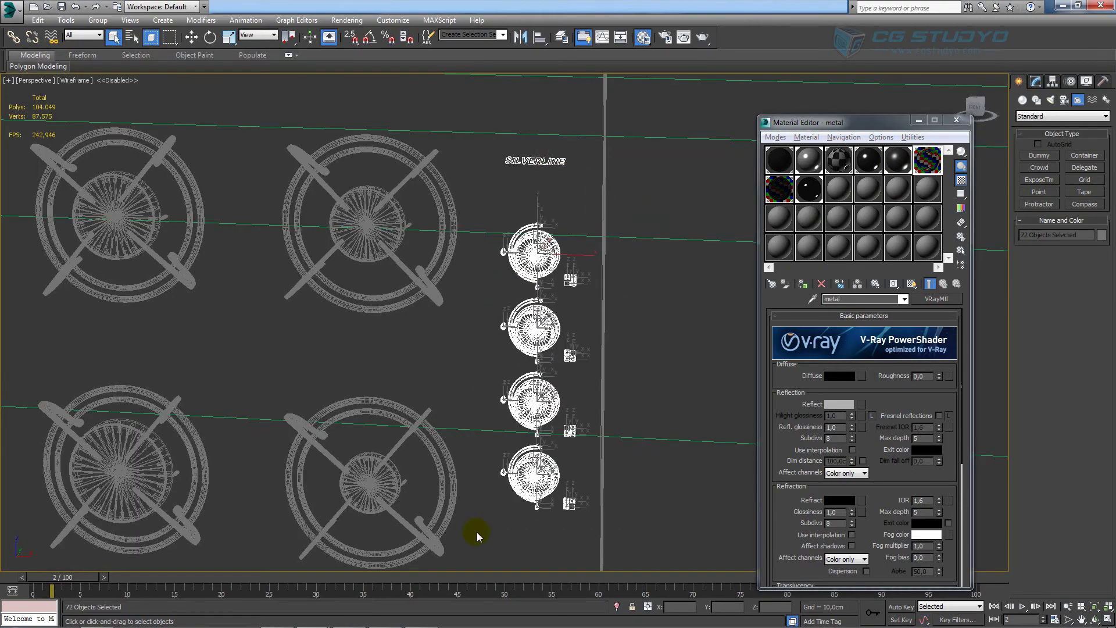
scroll(526, 442, up, 4)
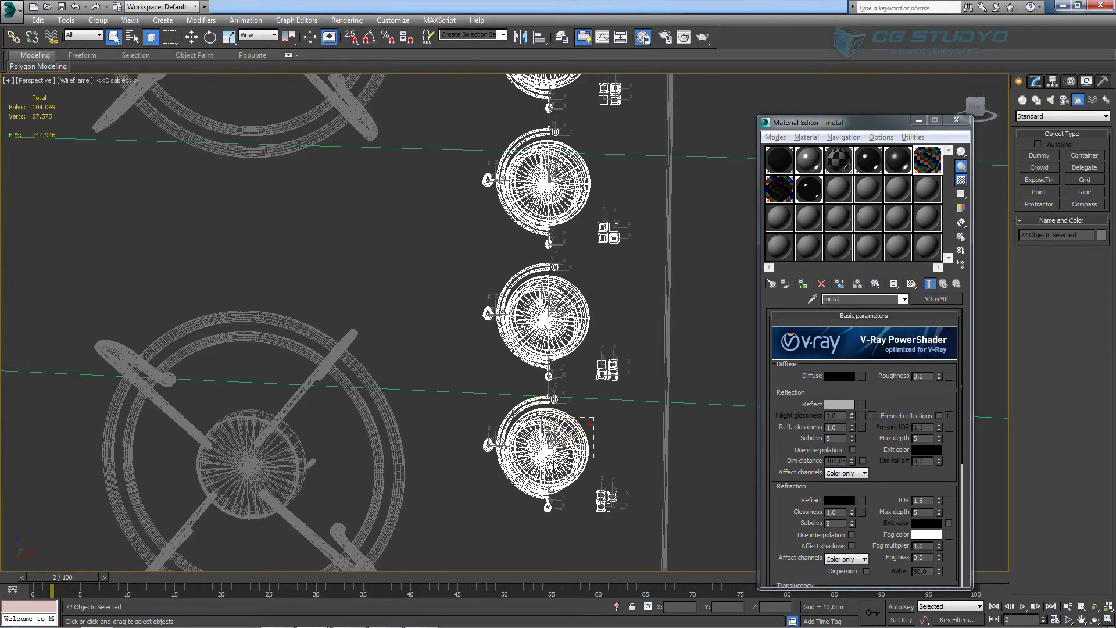
Remove each knob body from the selection, keeping only the markings around the knobs.
alt+drag(591, 424, 540, 433)
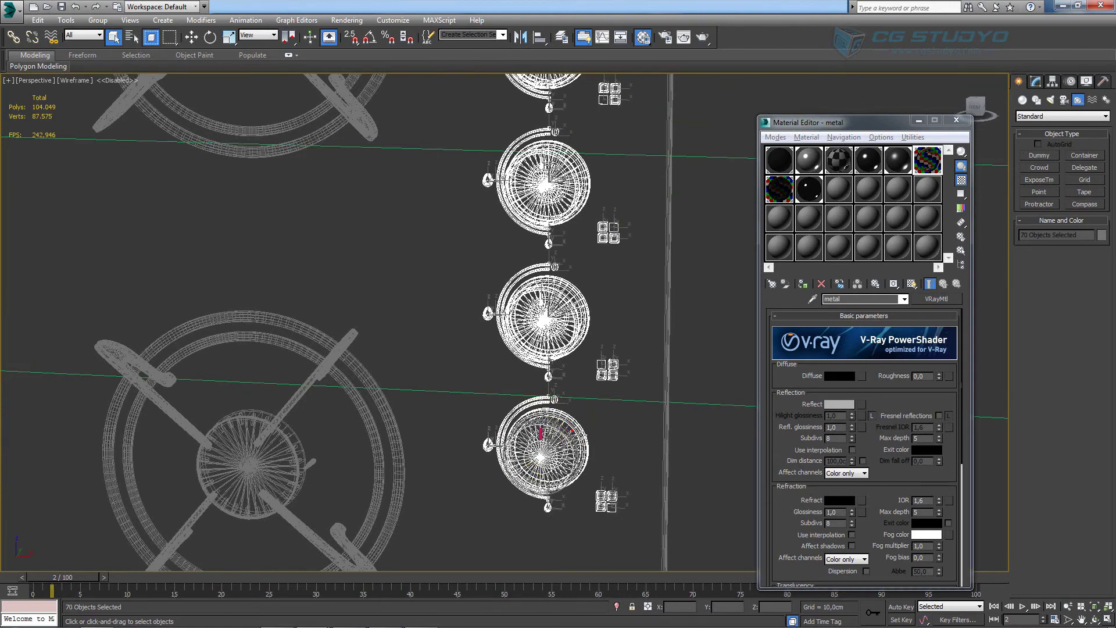
alt+click(573, 433)
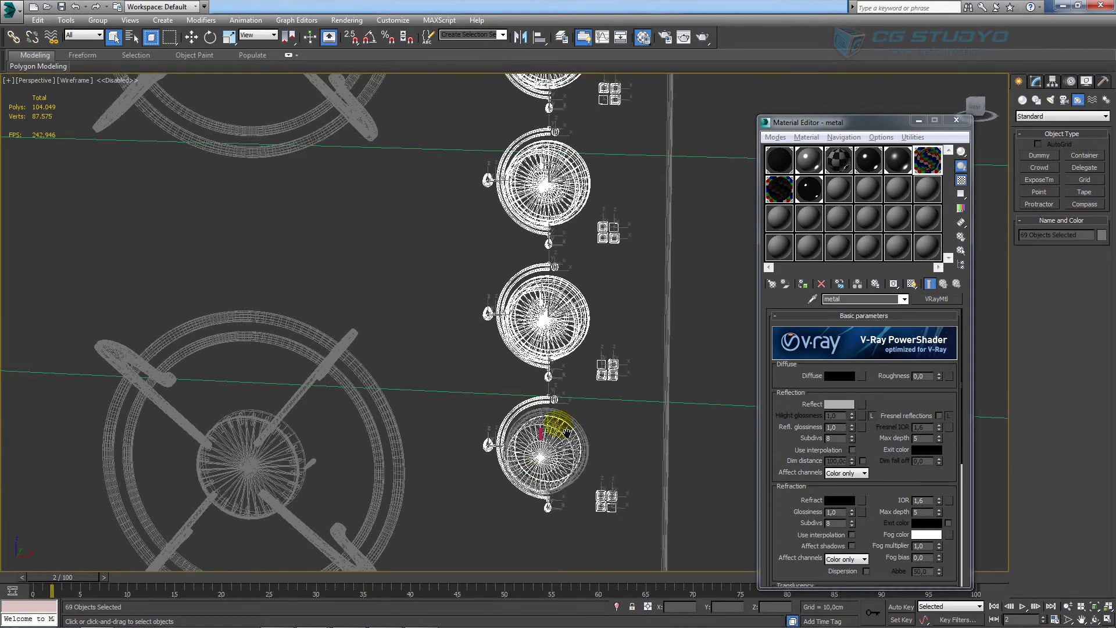
middle_drag(558, 429, 551, 406)
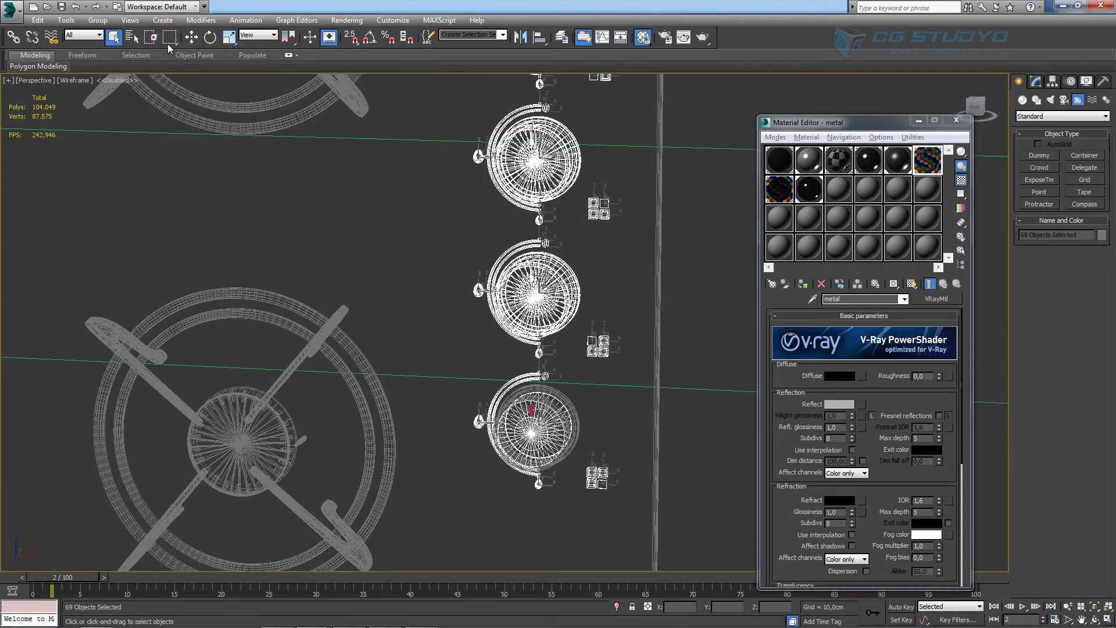
alt+click(523, 324)
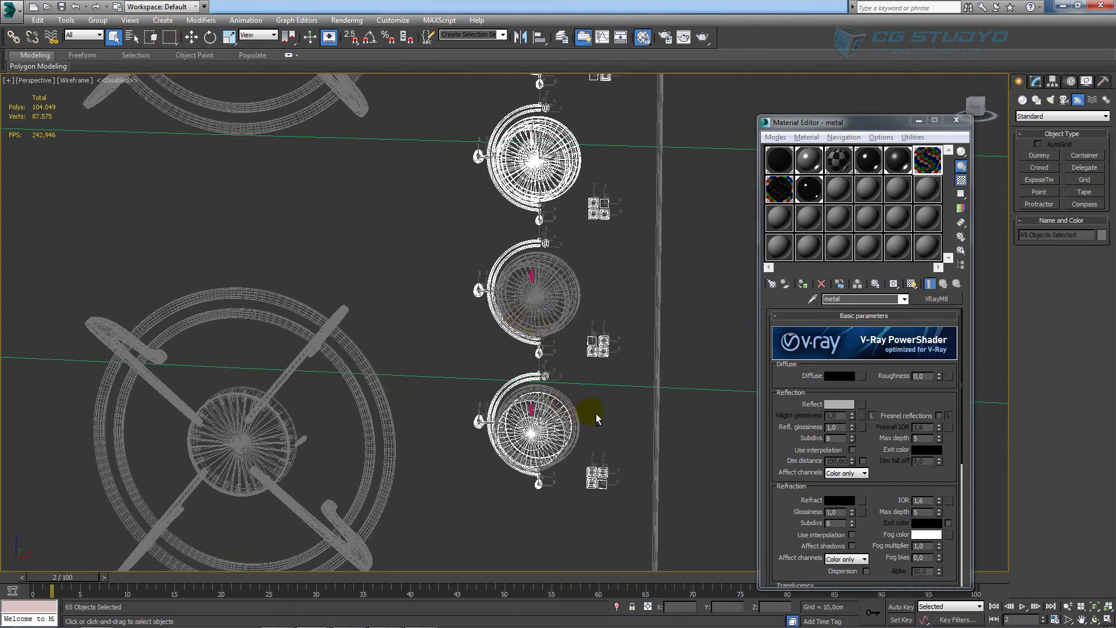
alt+click(560, 407)
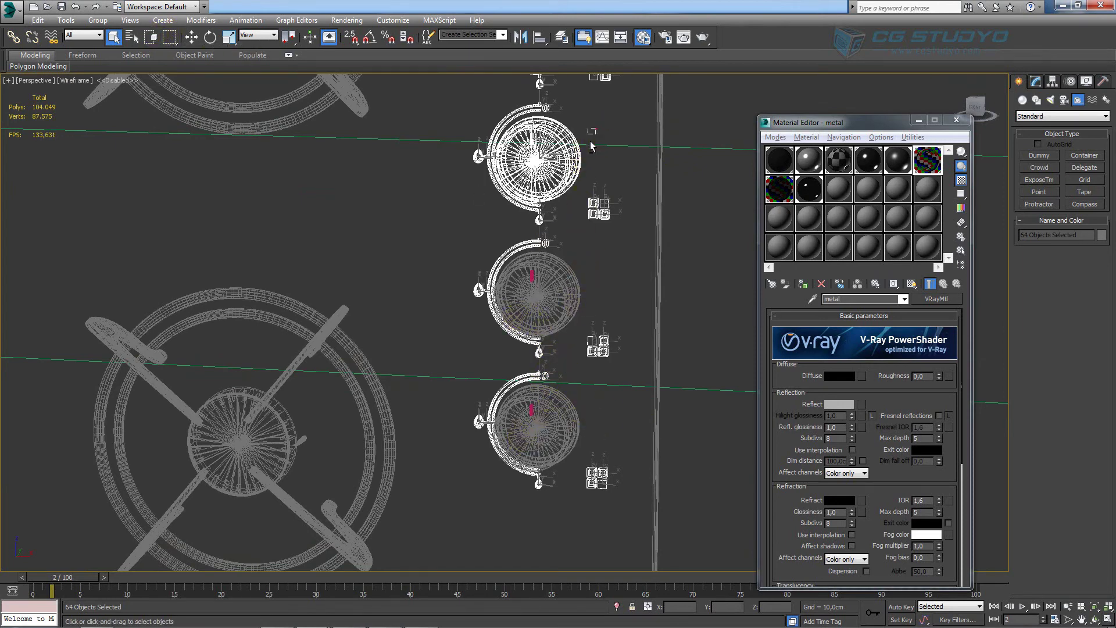
alt+click(531, 169)
middle_drag(526, 227, 535, 384)
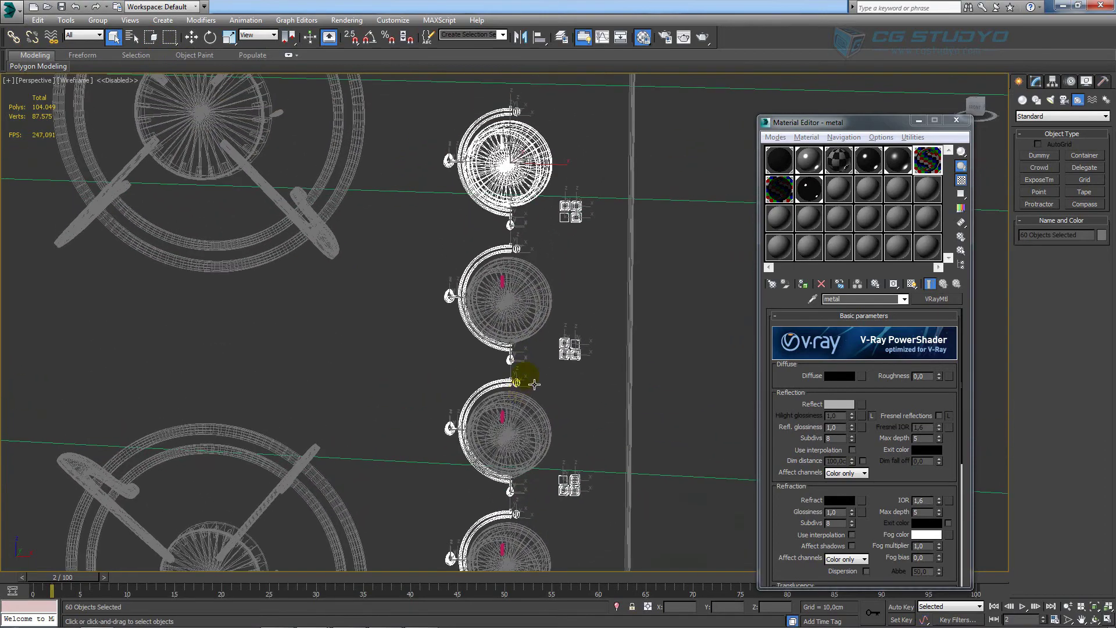
alt+click(482, 172)
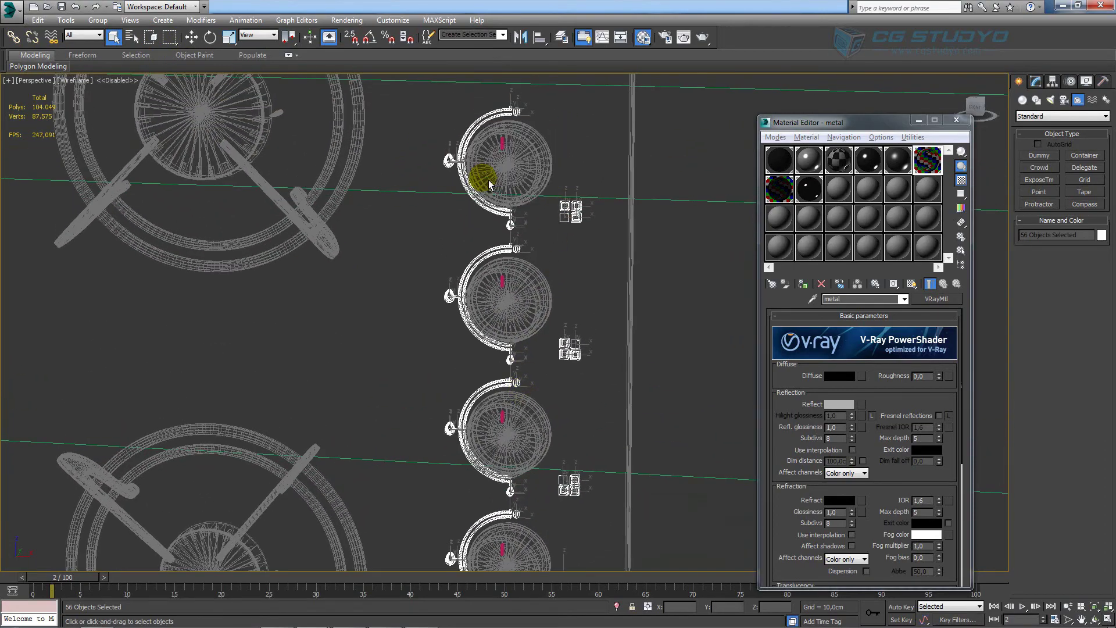
middle_drag(492, 293, 493, 177)
scroll(493, 177, down, 2)
scroll(497, 189, up, 2)
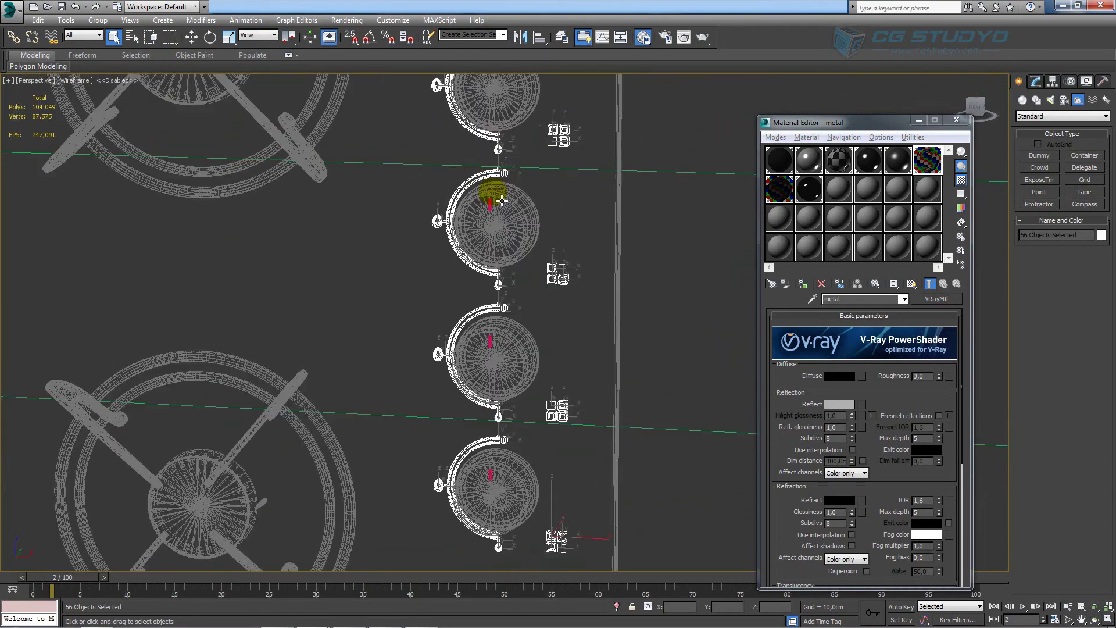
click(838, 189)
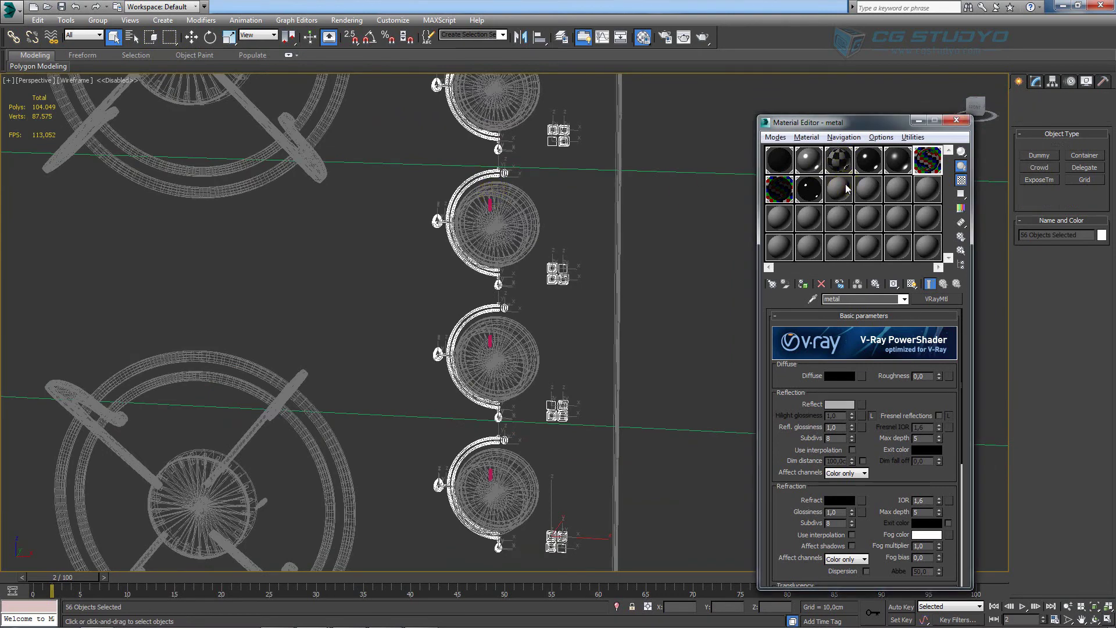
Make a new VRayMtl with a near-white 237 grey diffuse colour.
click(936, 299)
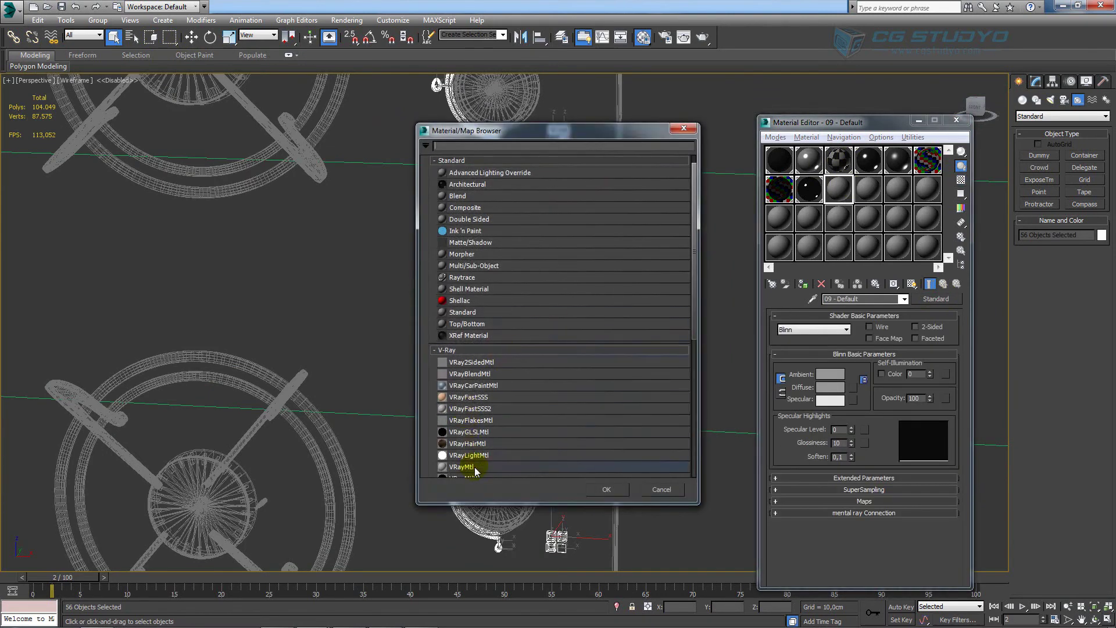
double_click(489, 458)
click(839, 379)
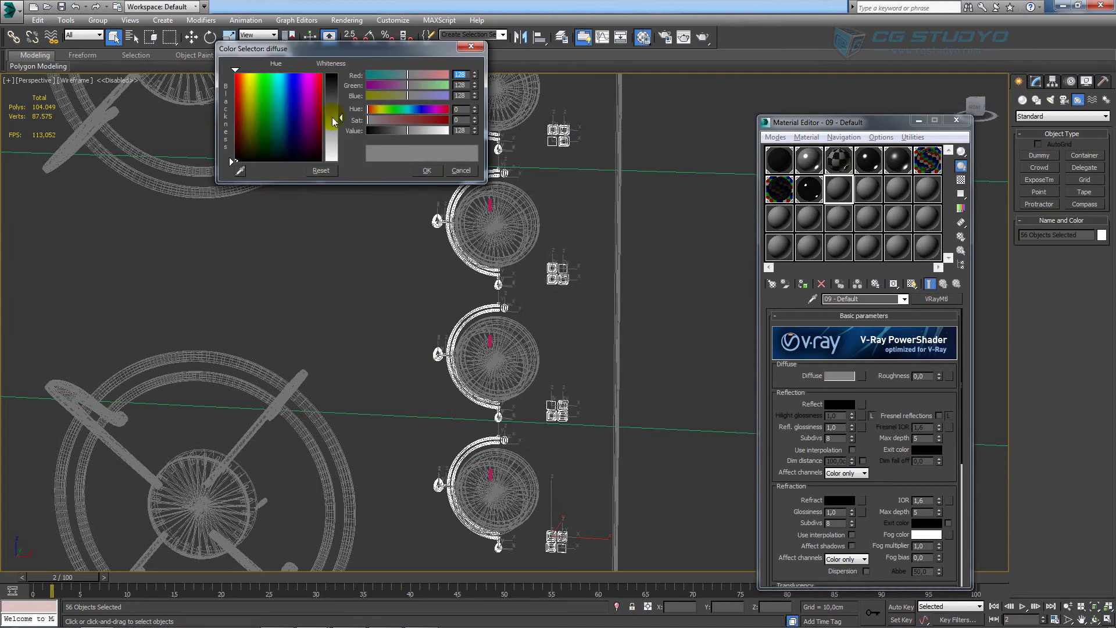
drag(332, 122, 333, 154)
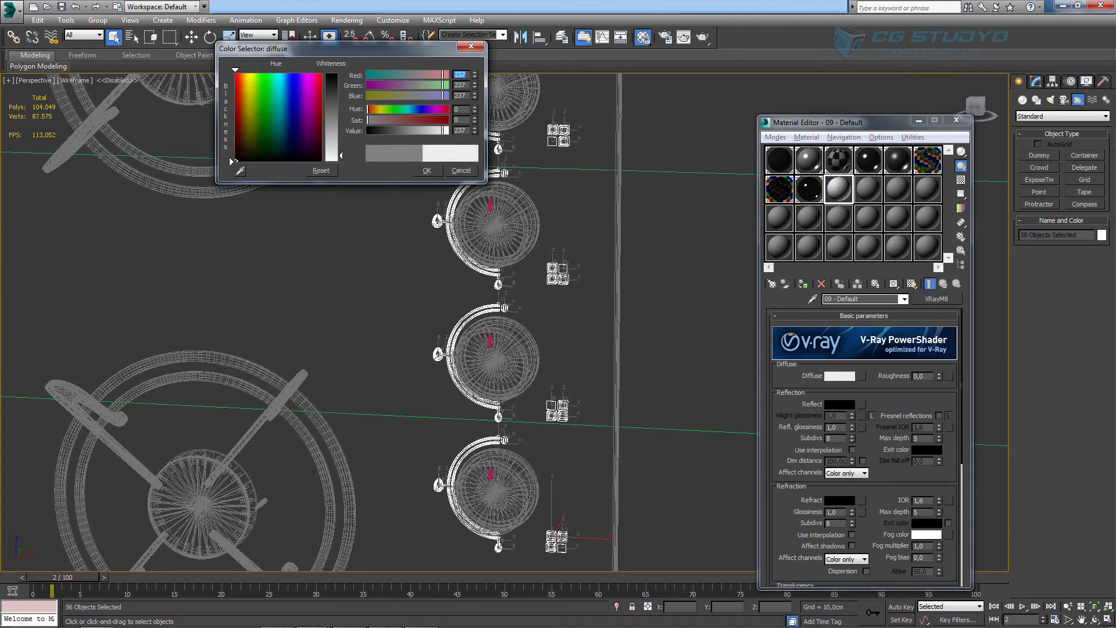
click(426, 171)
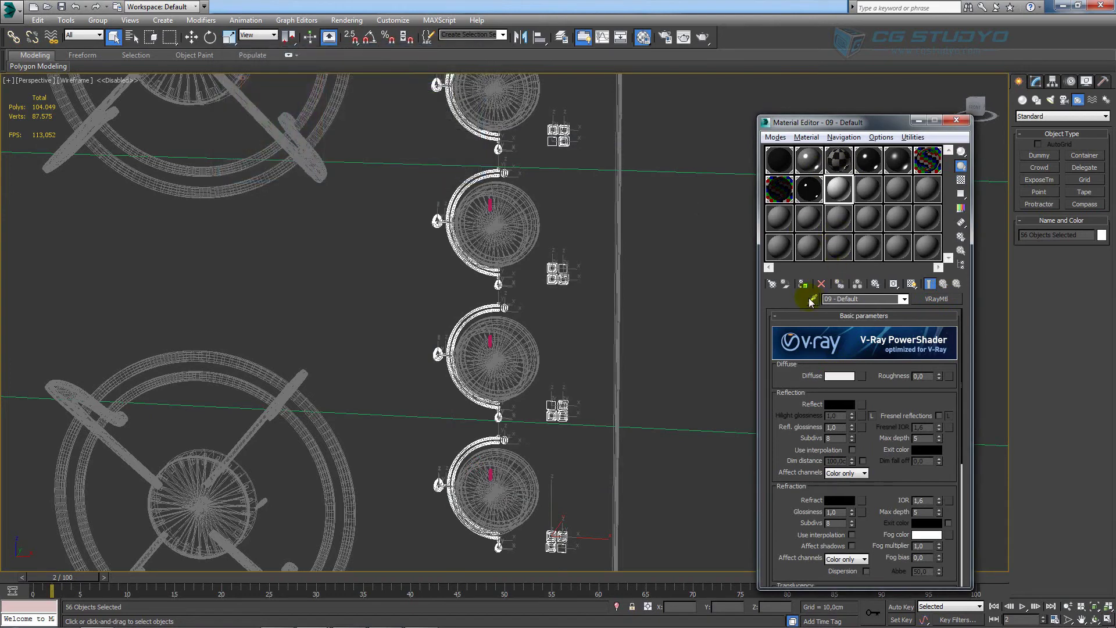
Isolate the knob markings in shaded view, apply the 237 white material, then exit isolation.
mouse_move(534, 306)
middle_down()
mouse_move(541, 315)
mouse_move(526, 322)
mouse_move(506, 280)
middle_up()
key(F3)
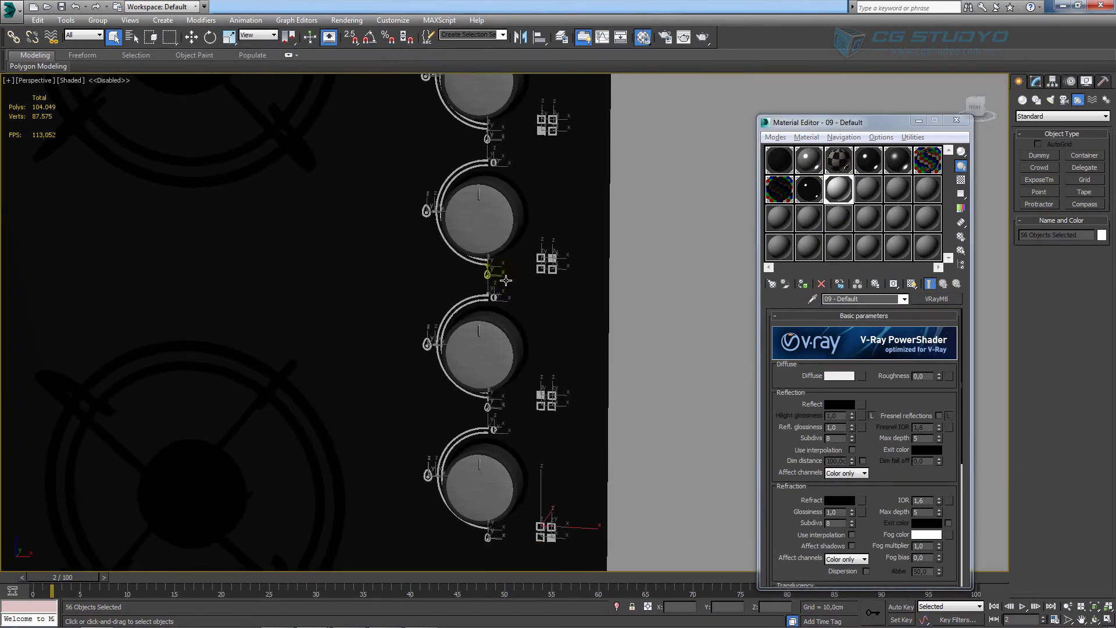
key(alt+q)
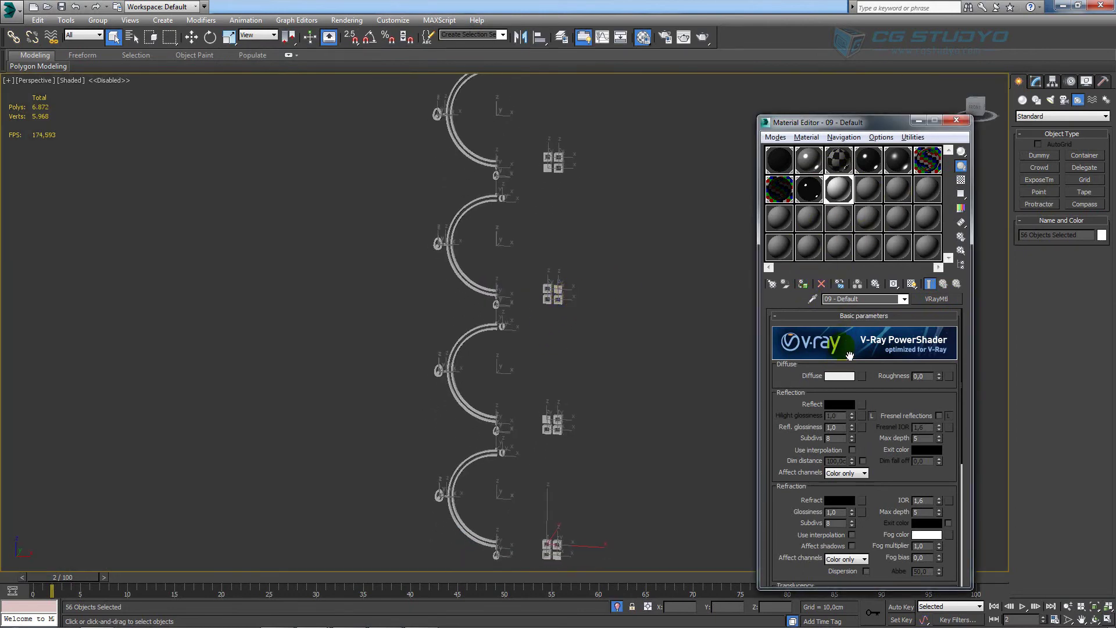
click(838, 377)
click(324, 158)
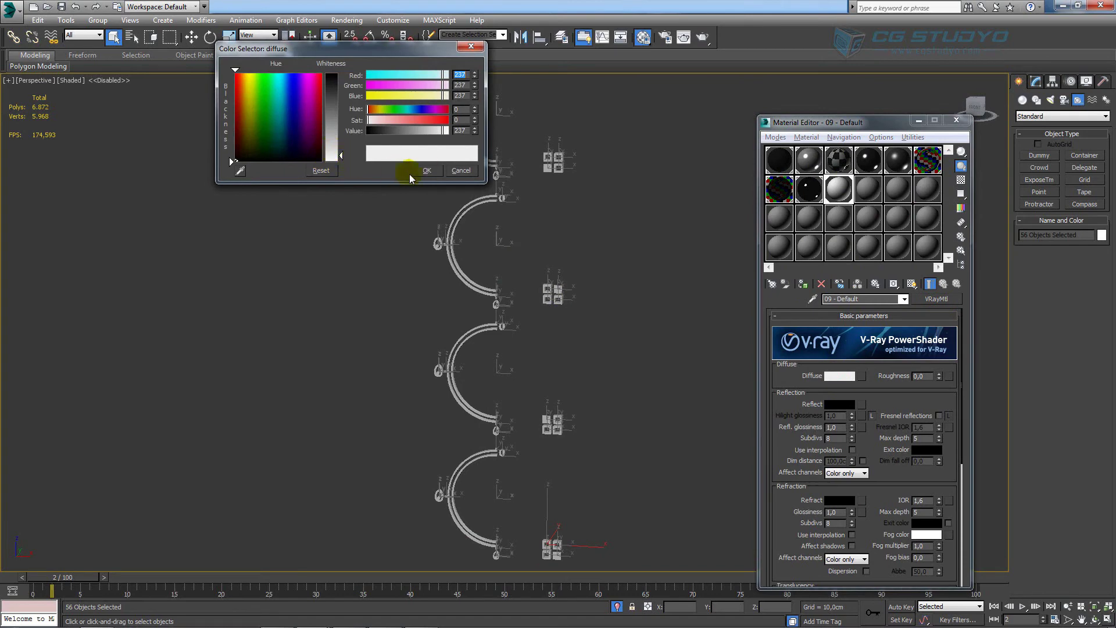
click(426, 170)
click(617, 607)
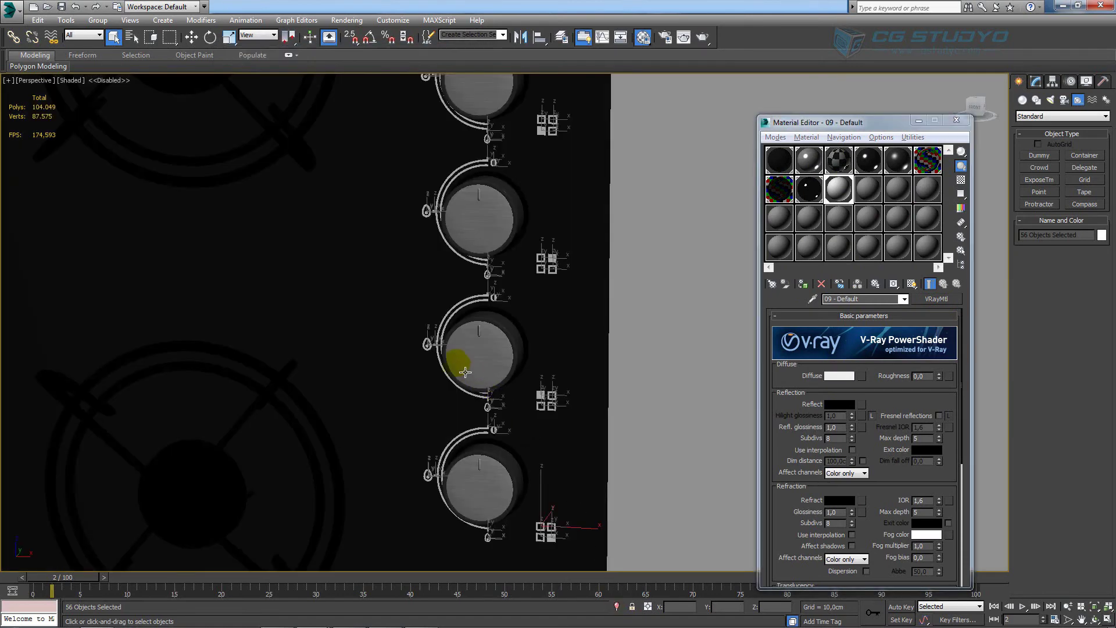
scroll(384, 321, down, 5)
scroll(317, 297, down, 3)
In wireframe, box-select the oven knob's markings while leaving the knob itself out.
scroll(289, 286, up, 2)
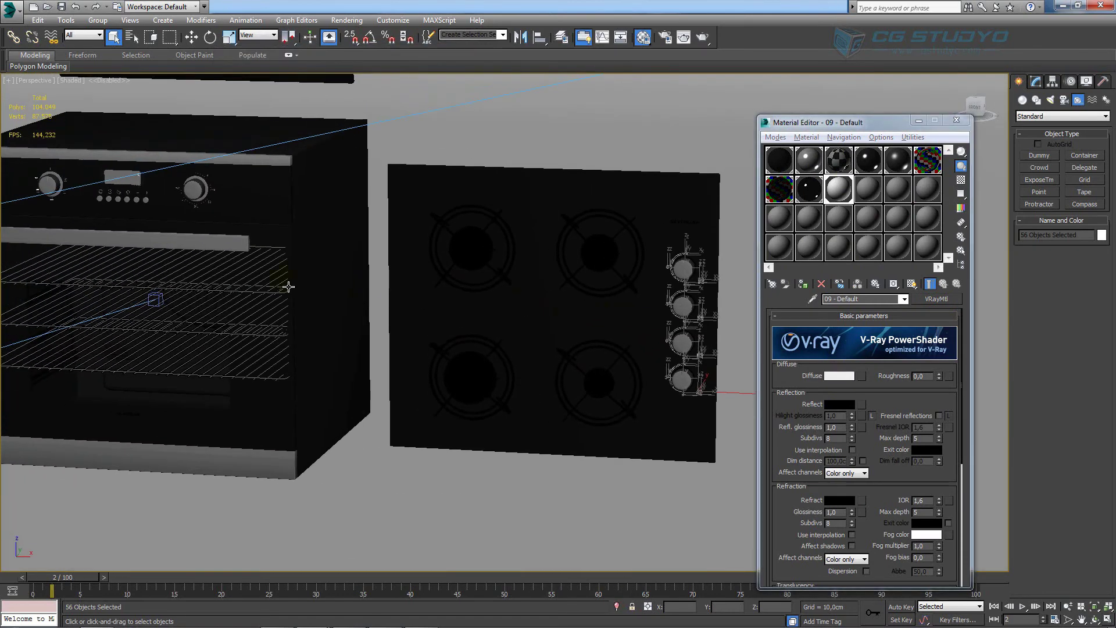
scroll(376, 261, up, 4)
scroll(294, 236, up, 5)
scroll(295, 235, up, 2)
scroll(437, 294, up, 1)
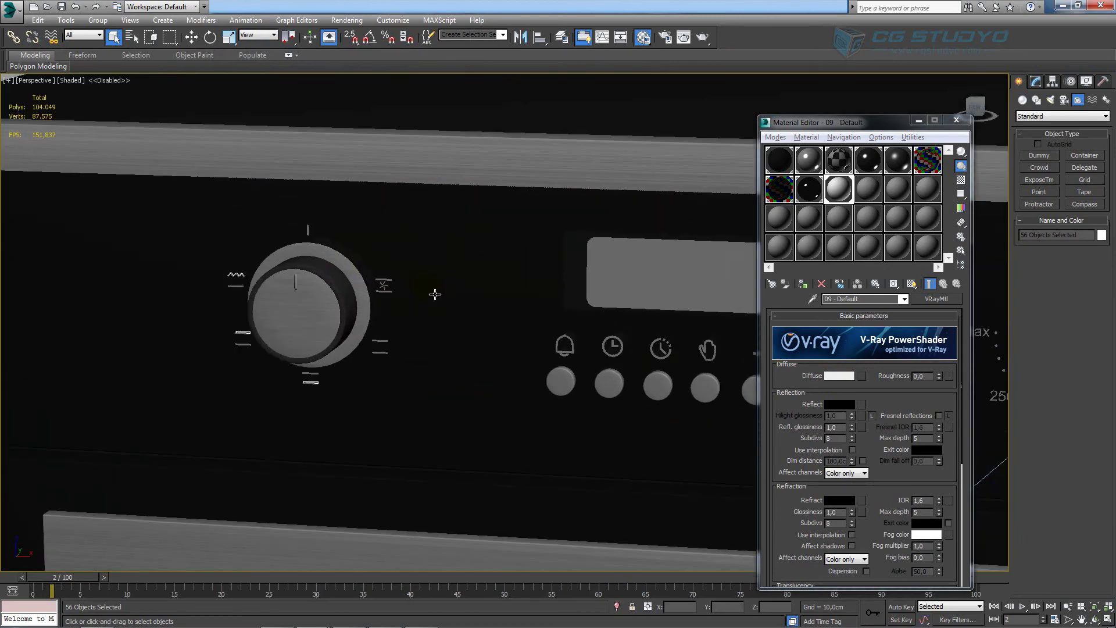
scroll(494, 289, up, 1)
key(F3)
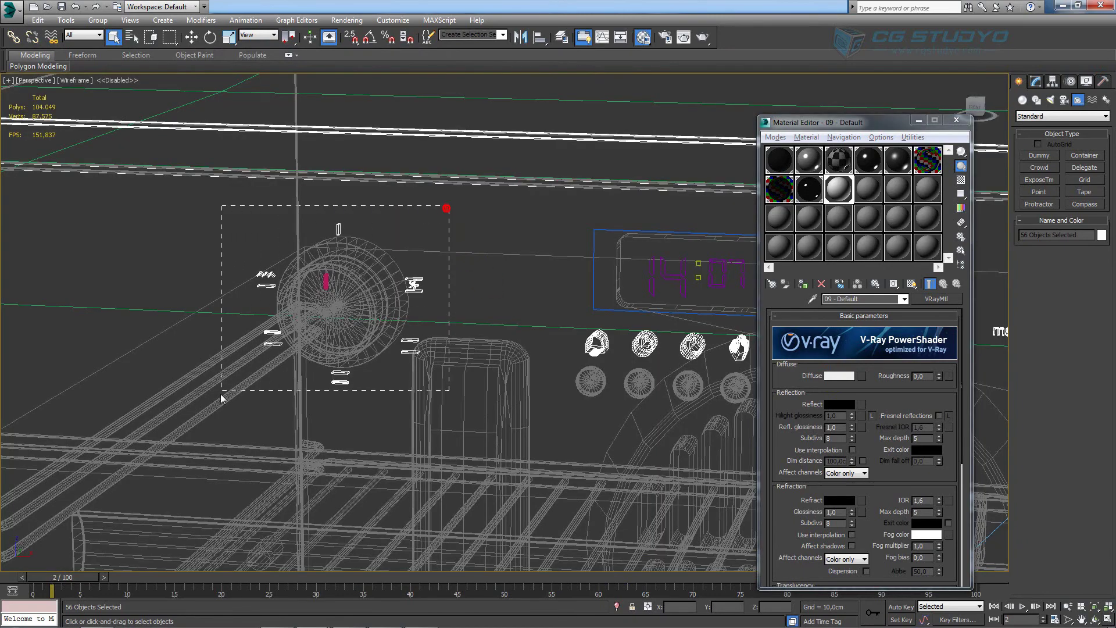
drag(221, 398, 219, 399)
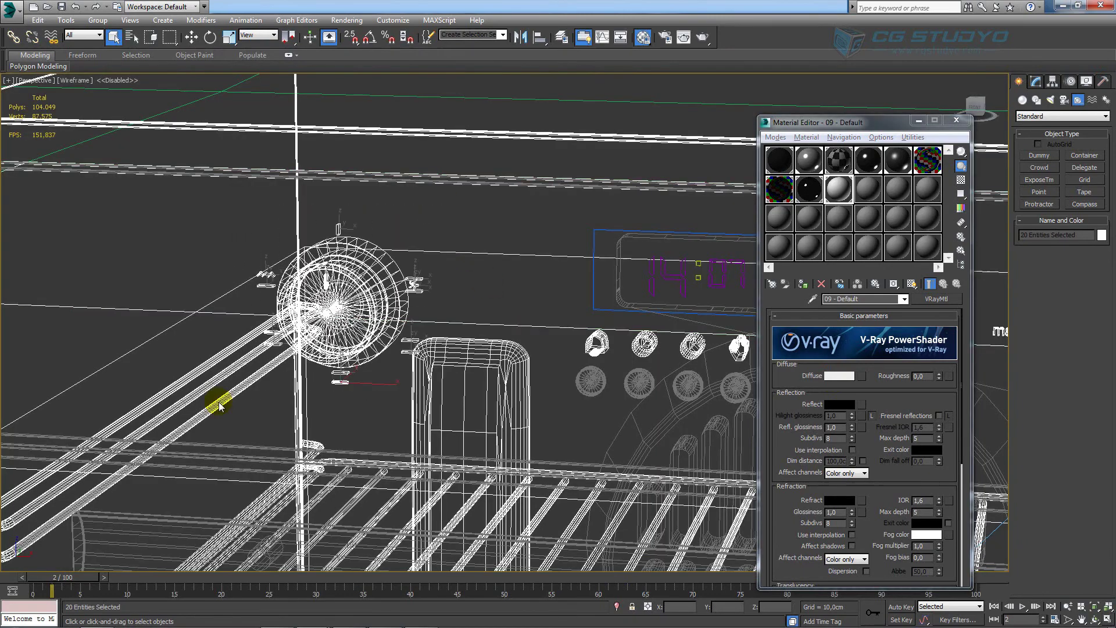
click(155, 34)
drag(335, 324, 244, 391)
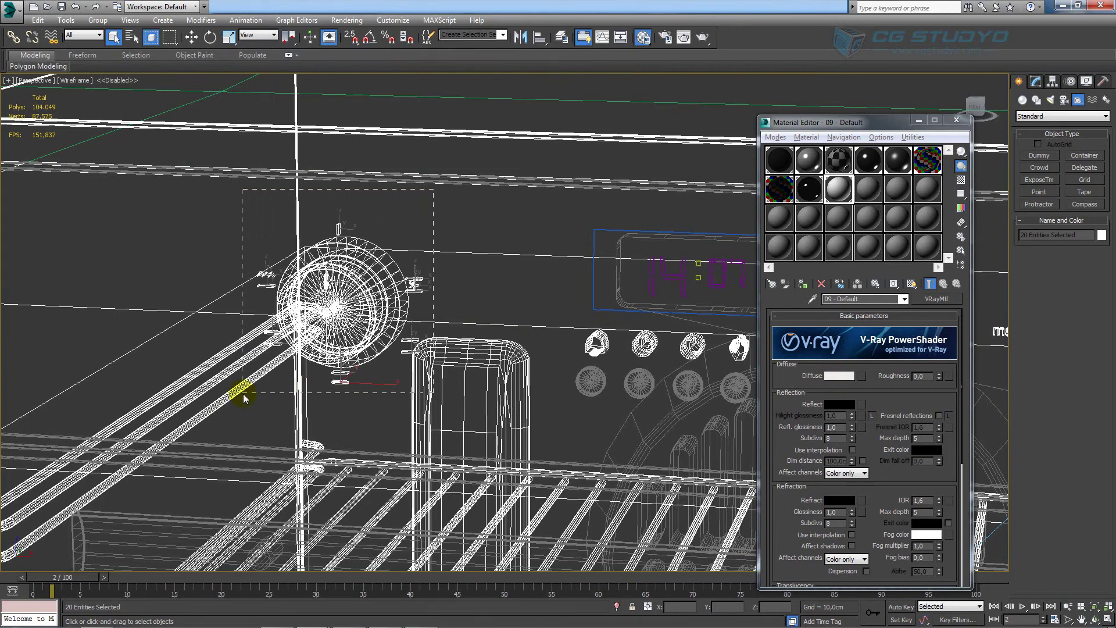
click(152, 39)
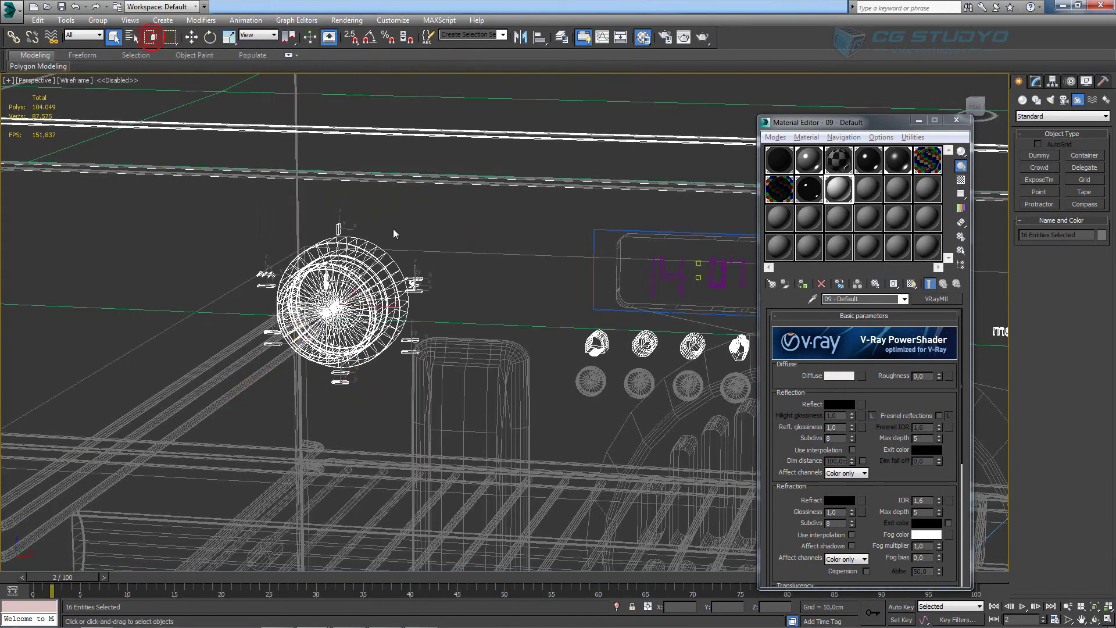
alt+drag(312, 320, 314, 337)
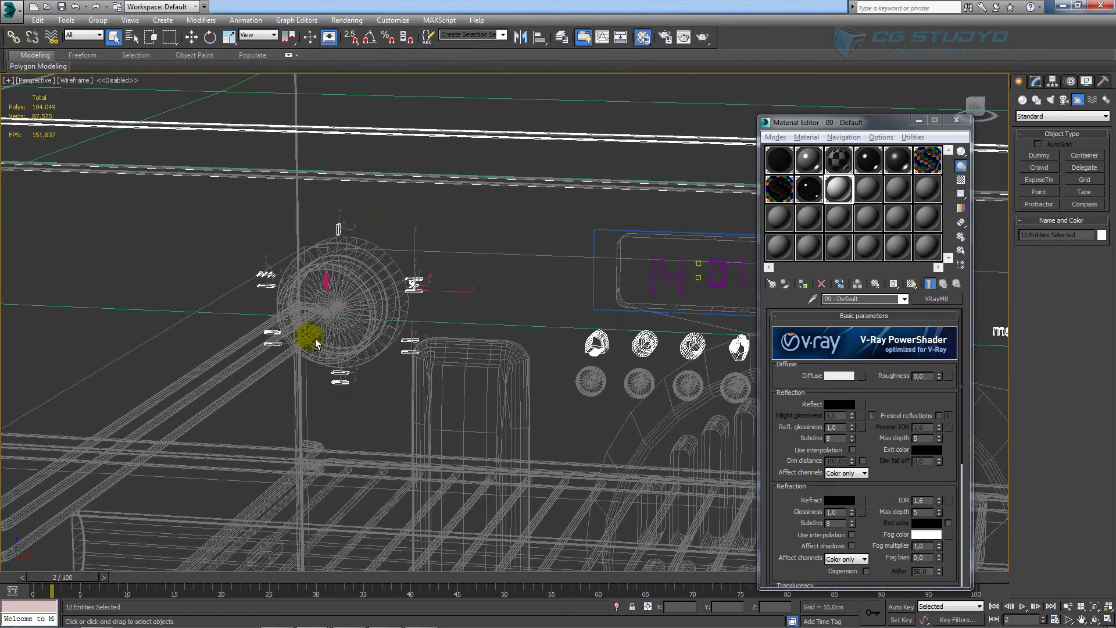
Isolate the knob markings, give them the white material, and restore the full scene.
key(alt+q)
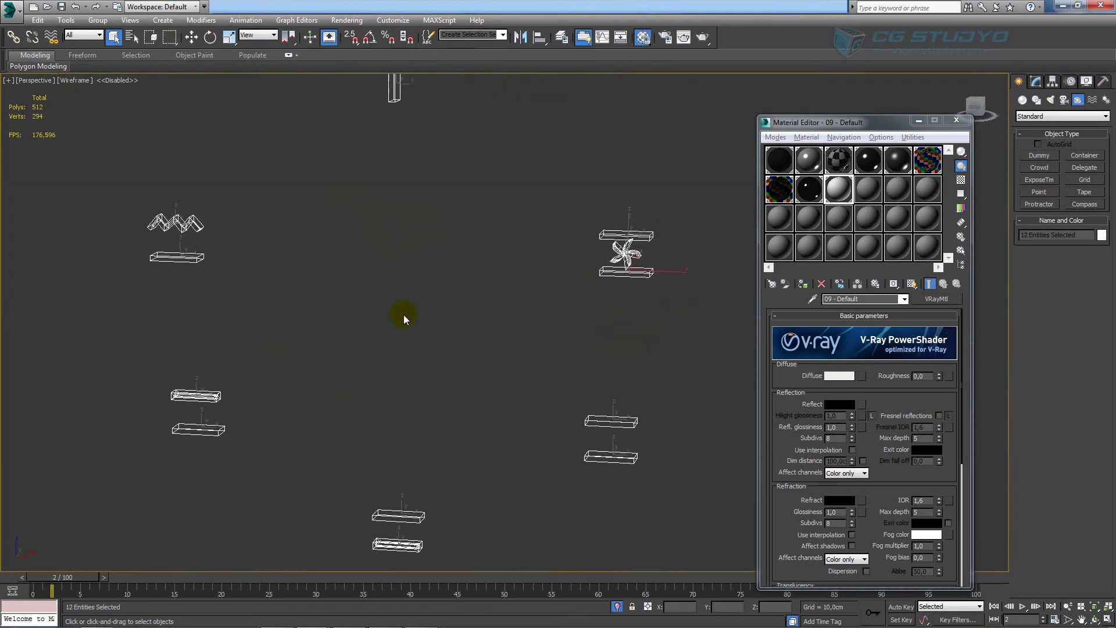
click(801, 296)
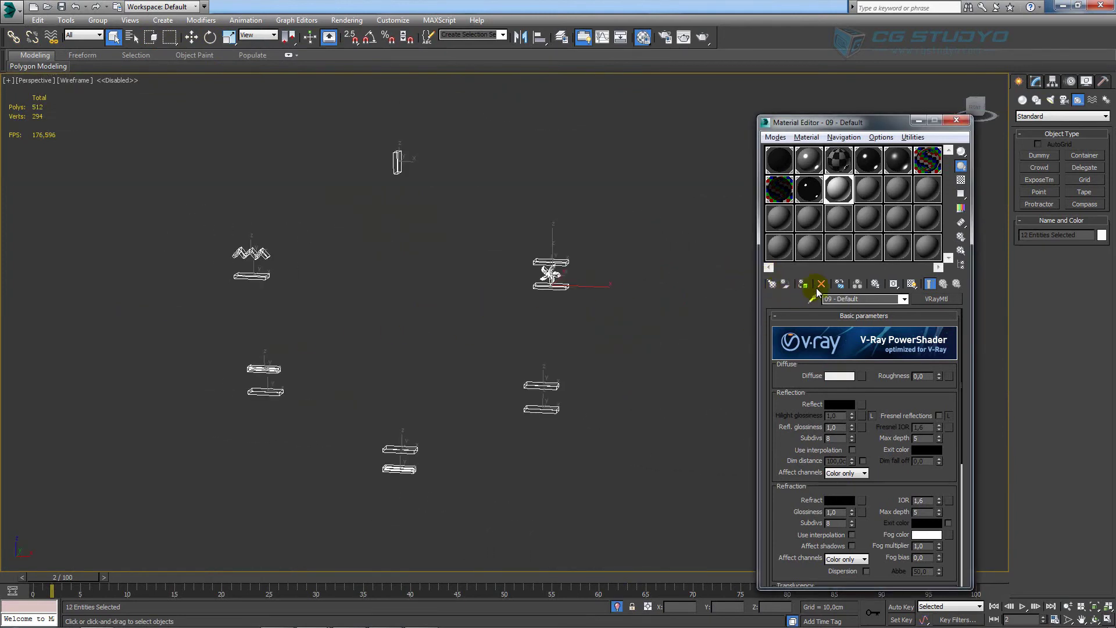
click(616, 607)
Select the button symbols and temperature dial numbers, excluding the display frame and dial knob.
mouse_move(113, 349)
alt+middle_down()
mouse_move(506, 291)
mouse_move(572, 224)
alt+middle_up()
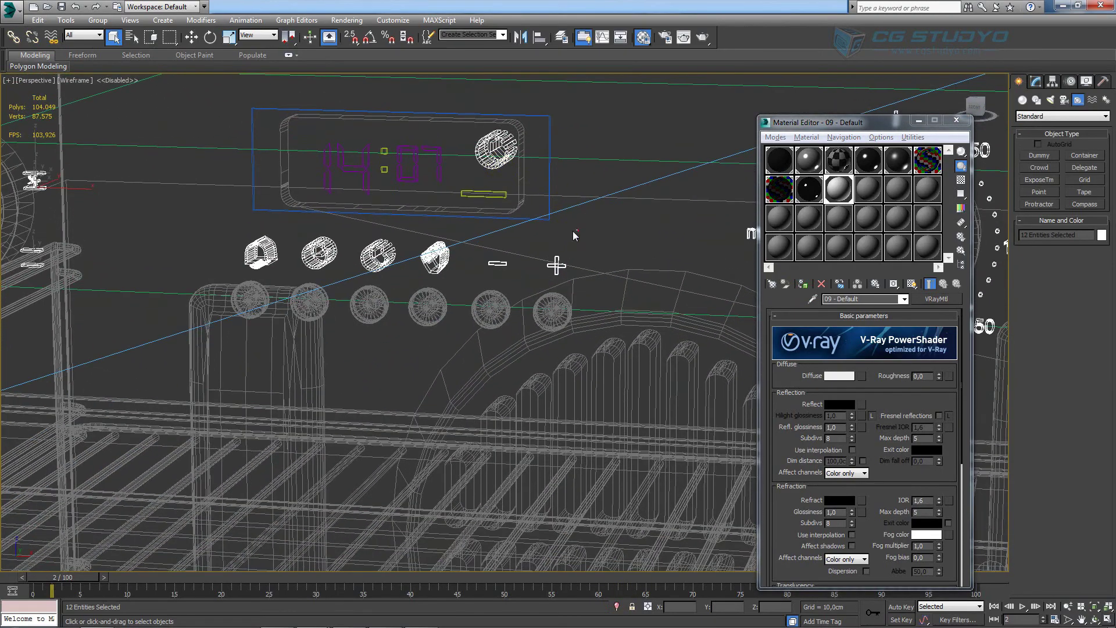
drag(576, 230, 217, 285)
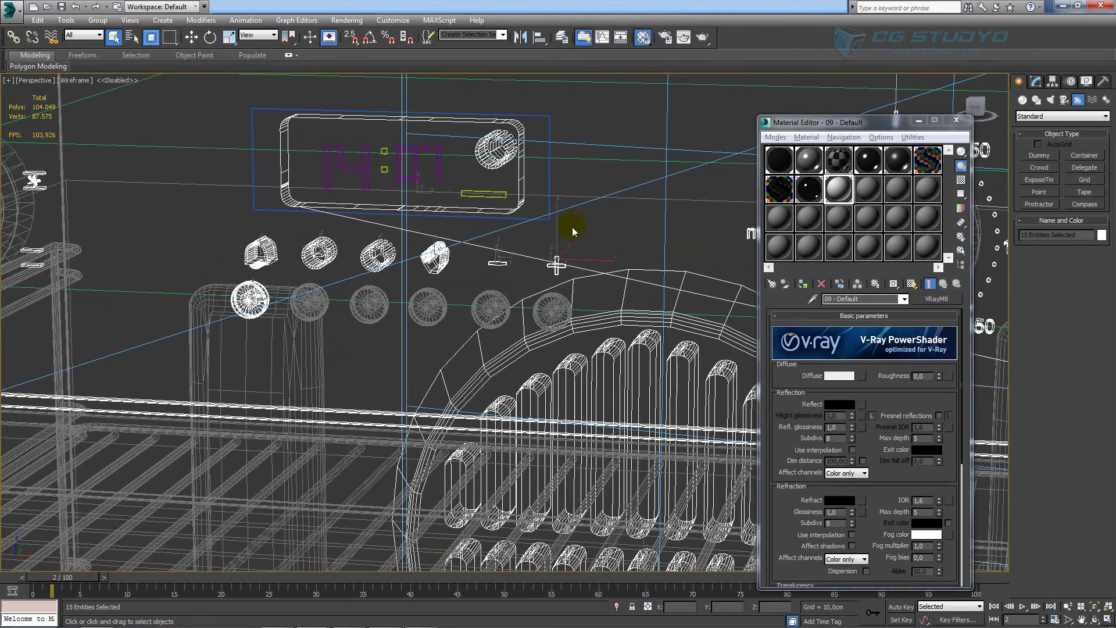
alt+drag(227, 279, 286, 280)
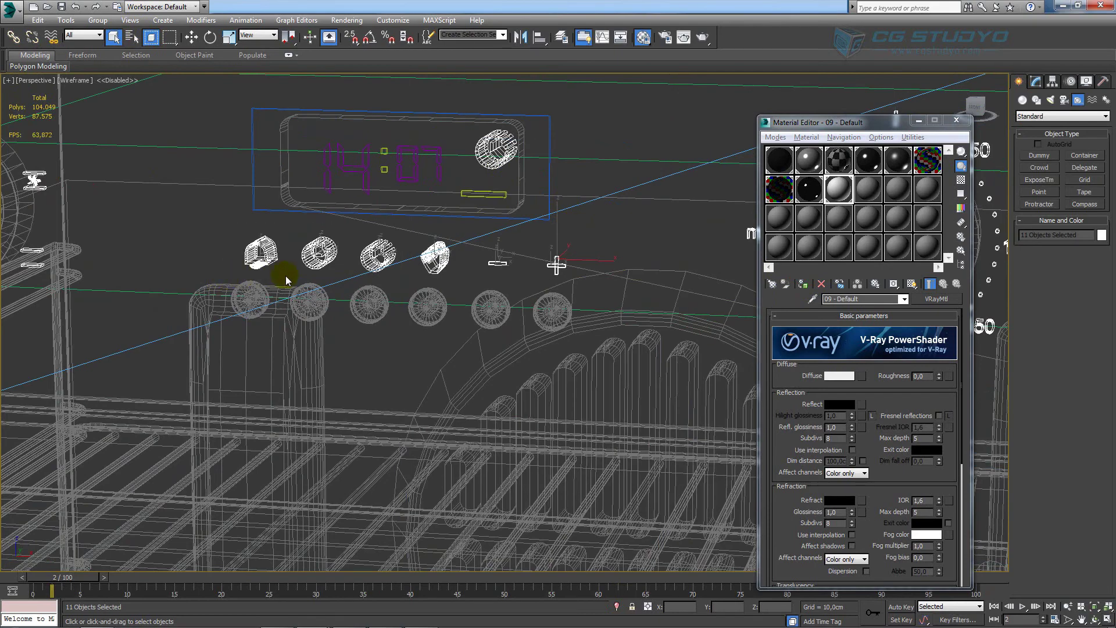
middle_drag(608, 321, 448, 274)
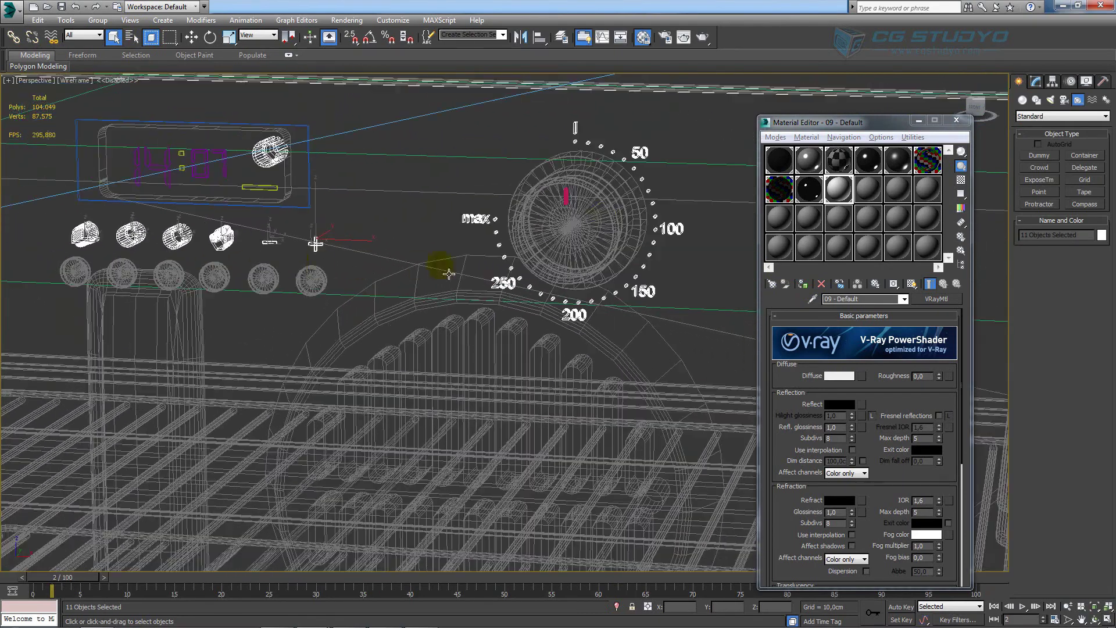
drag(581, 210, 459, 294)
ctrl+drag(440, 336, 441, 336)
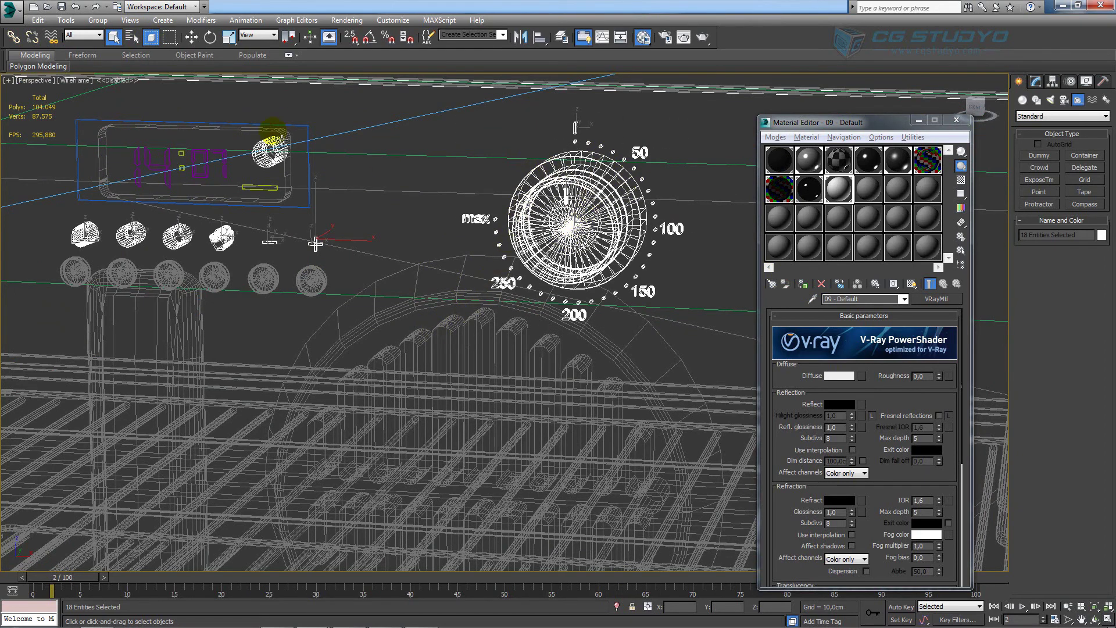
click(152, 36)
alt+click(601, 201)
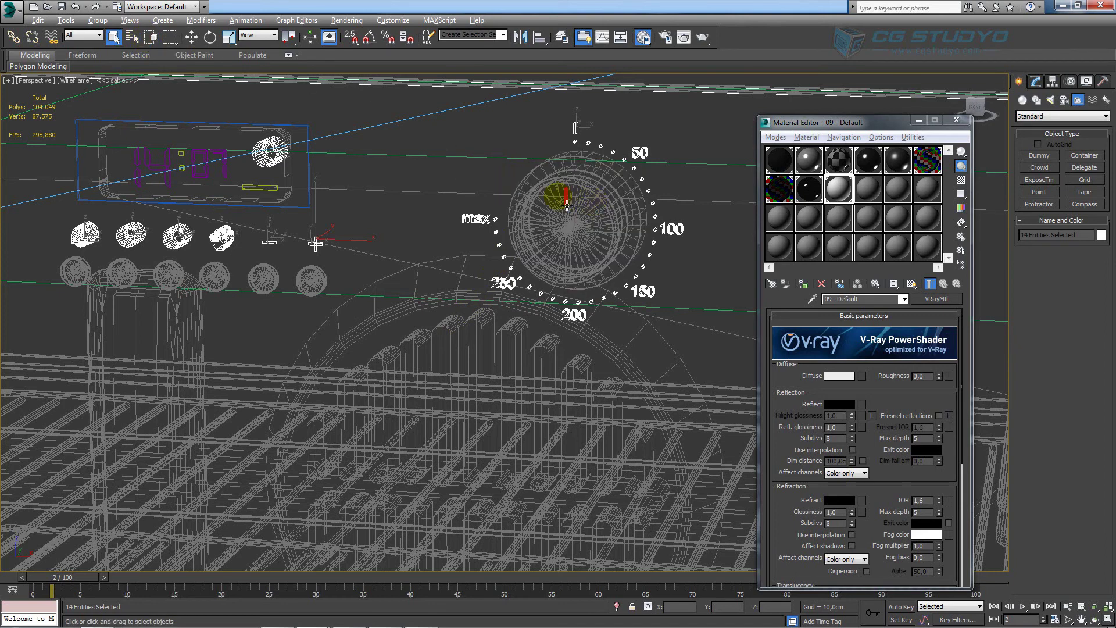
Isolate the symbols and dial numbers, apply the white material, then restore the oven scene.
key(alt+q)
middle_drag(497, 247, 368, 304)
scroll(421, 336, up, 2)
scroll(473, 337, down, 2)
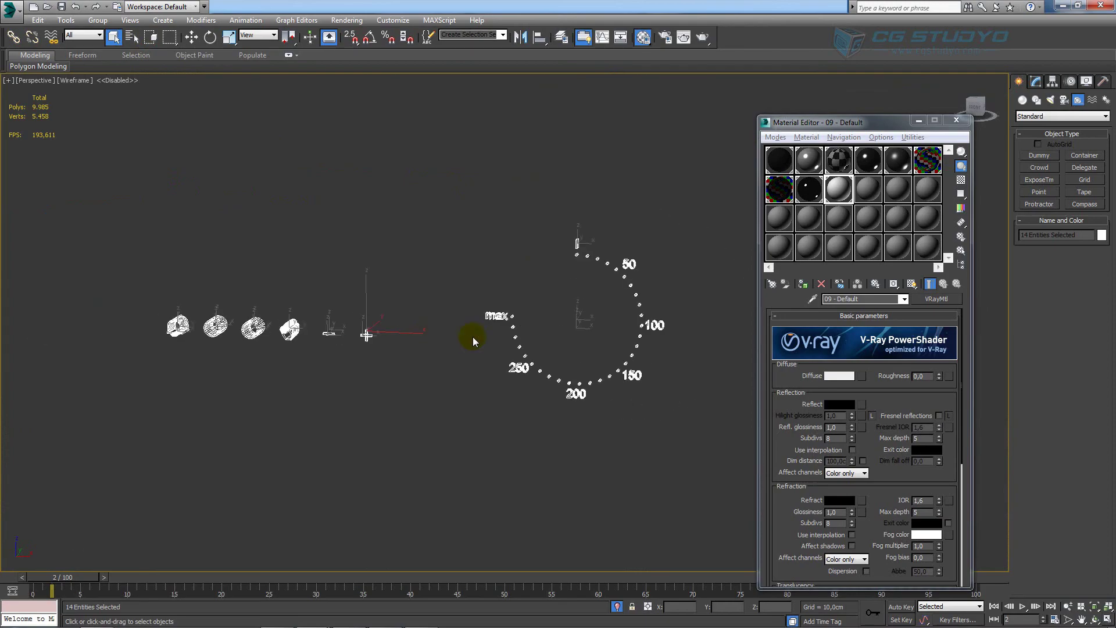
click(803, 285)
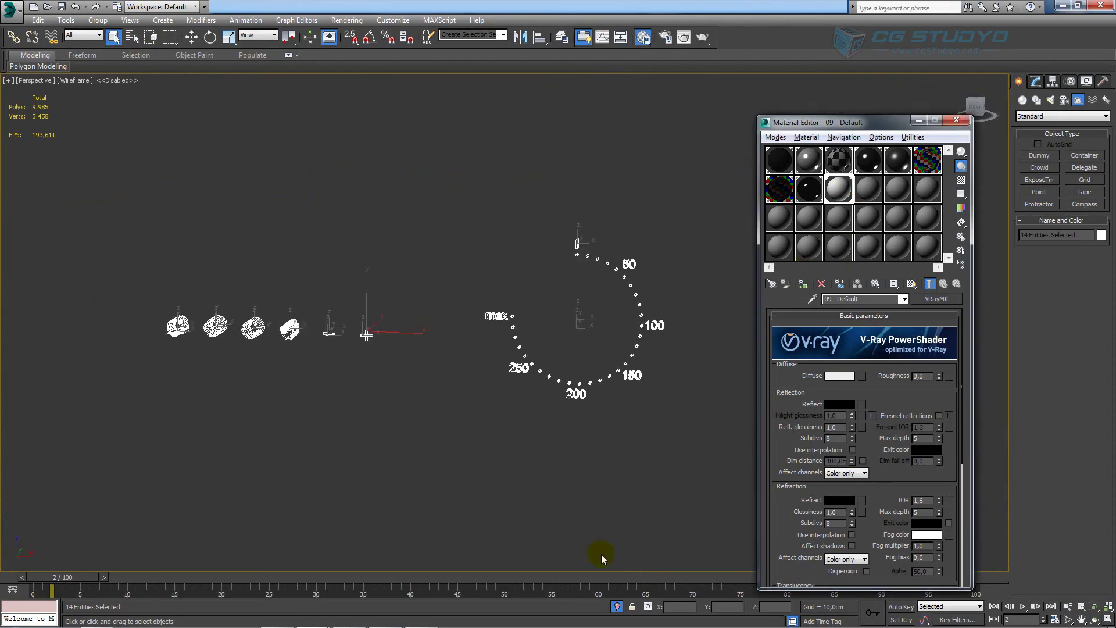
click(617, 606)
mouse_move(246, 280)
middle_down()
mouse_move(381, 263)
mouse_move(331, 220)
middle_up()
In shaded view, select the grey display panel Box001.
key(F3)
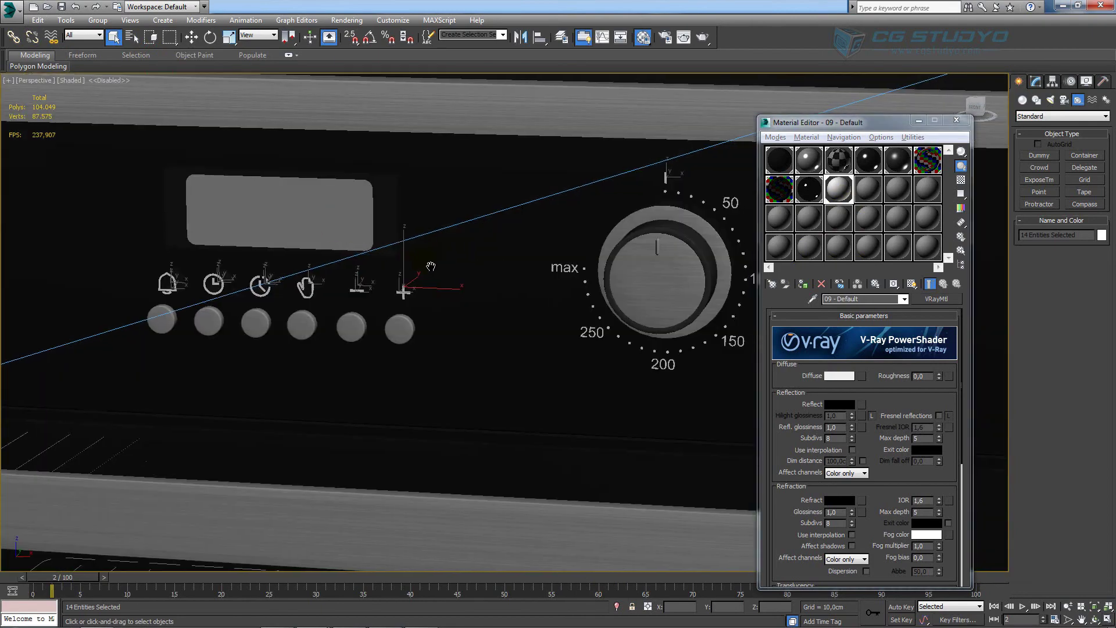
scroll(344, 251, down, 2)
scroll(343, 251, down, 2)
scroll(343, 251, down, 2)
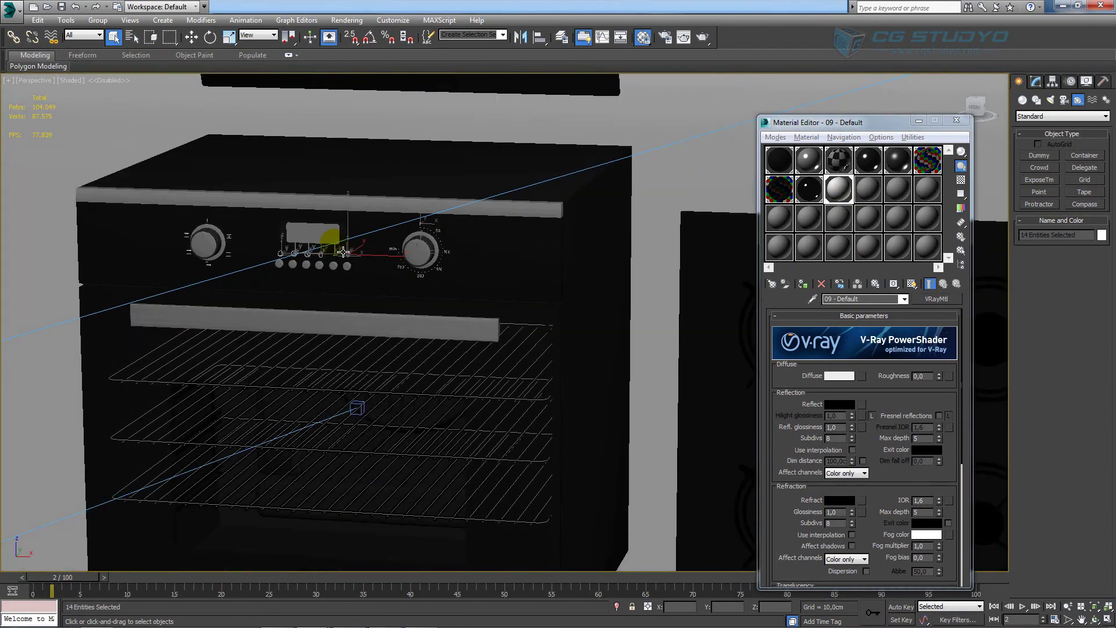
scroll(343, 251, up, 3)
scroll(343, 251, up, 2)
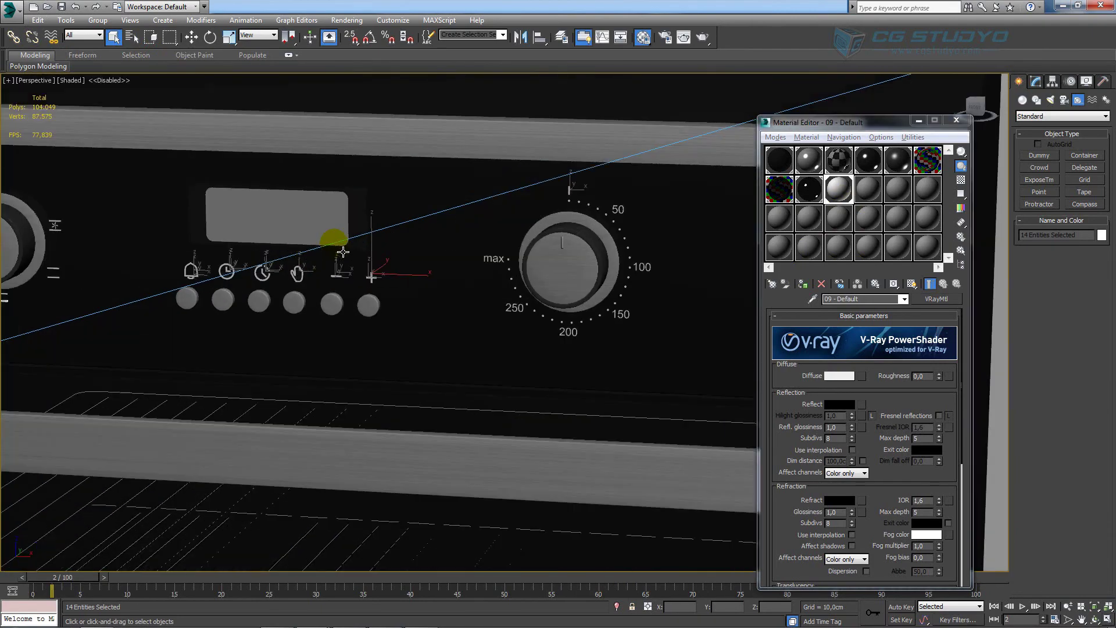
scroll(343, 251, down, 2)
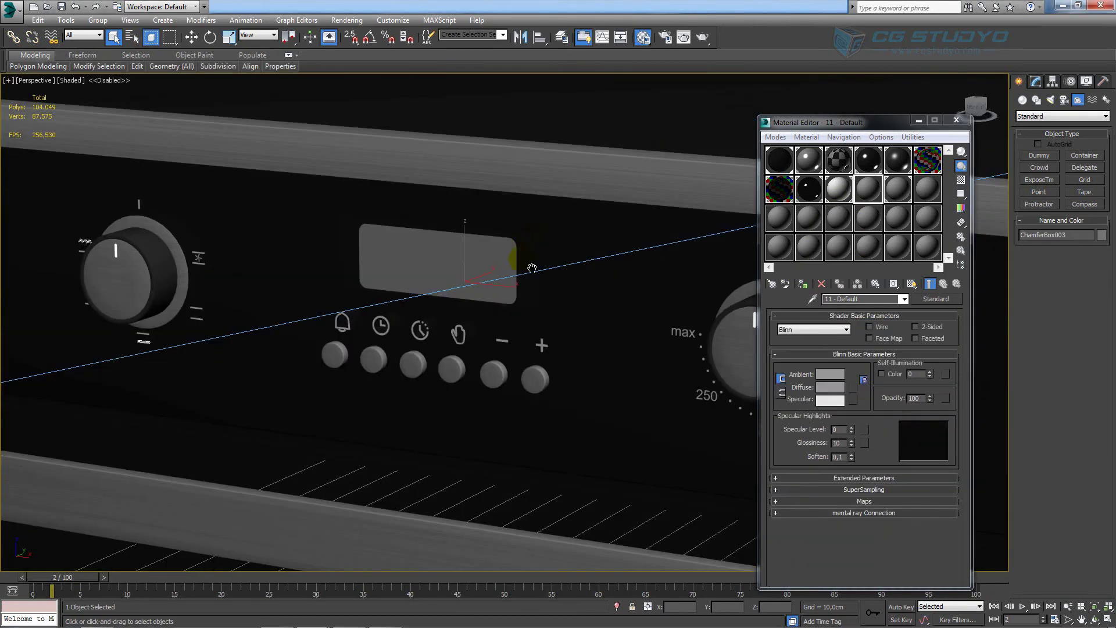
scroll(544, 302, up, 3)
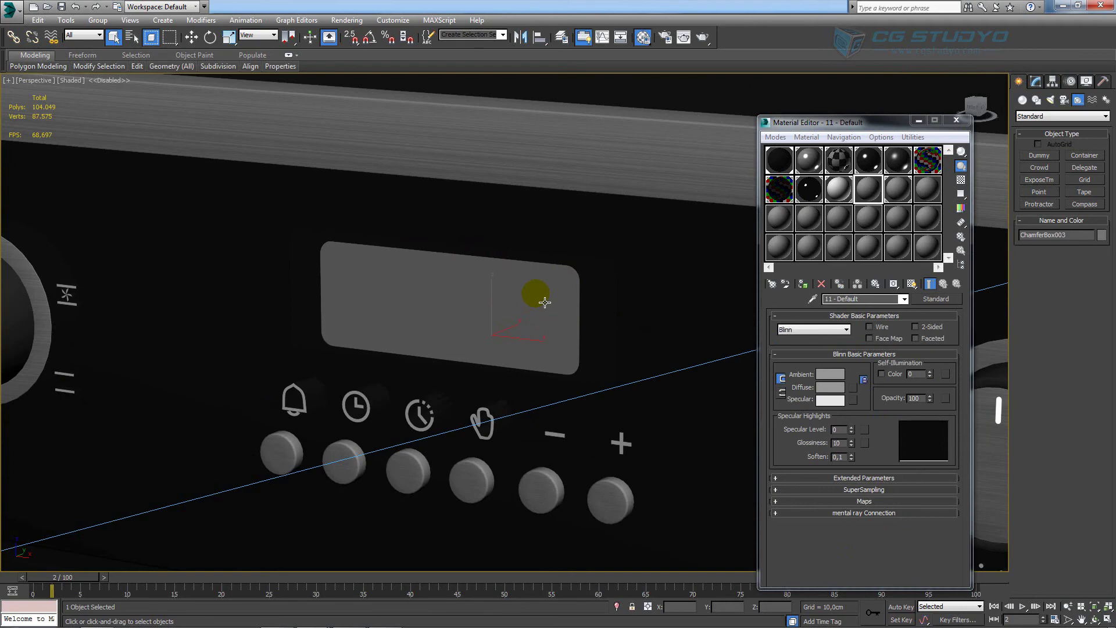
click(545, 302)
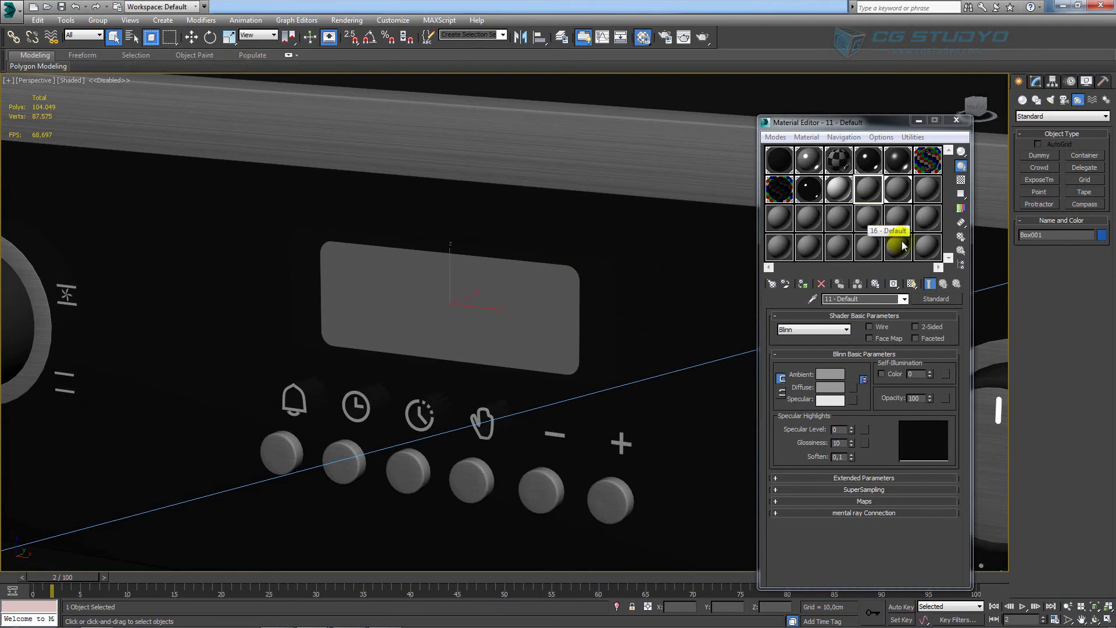
Apply the finncami VRayMtl glass to the display panel and return to wireframe.
scroll(577, 283, down, 3)
scroll(577, 282, down, 3)
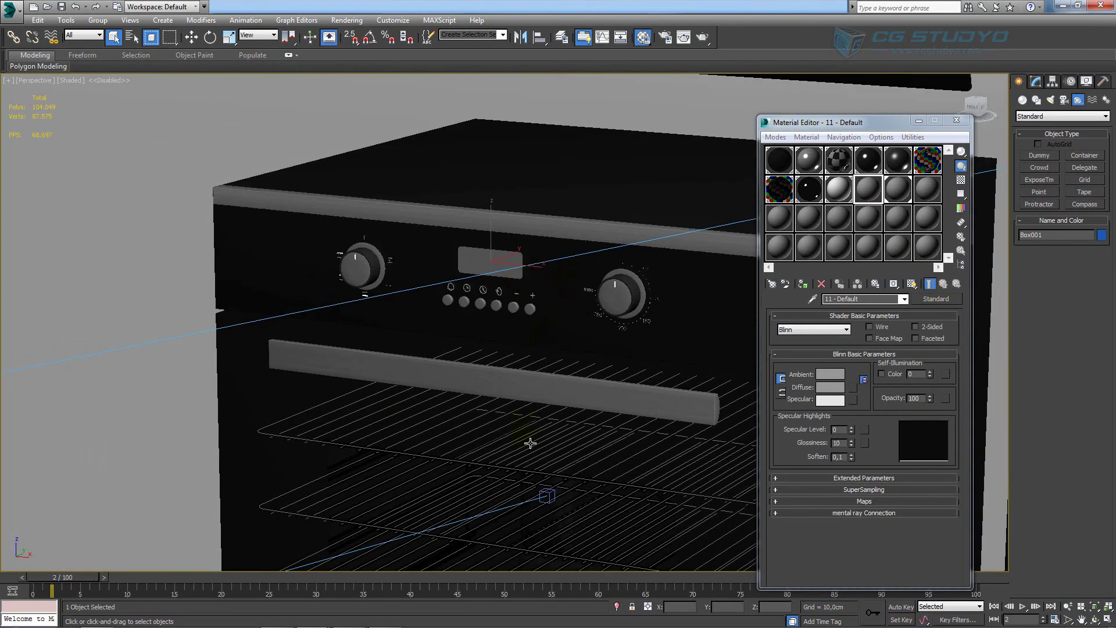
click(779, 189)
scroll(572, 349, up, 5)
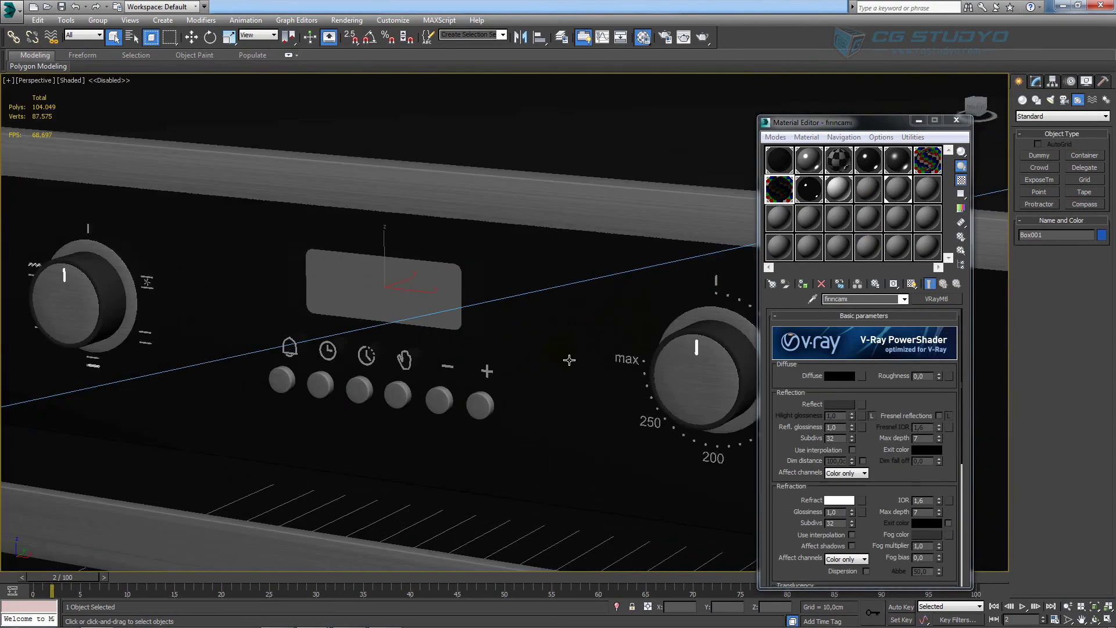
drag(474, 293, 437, 305)
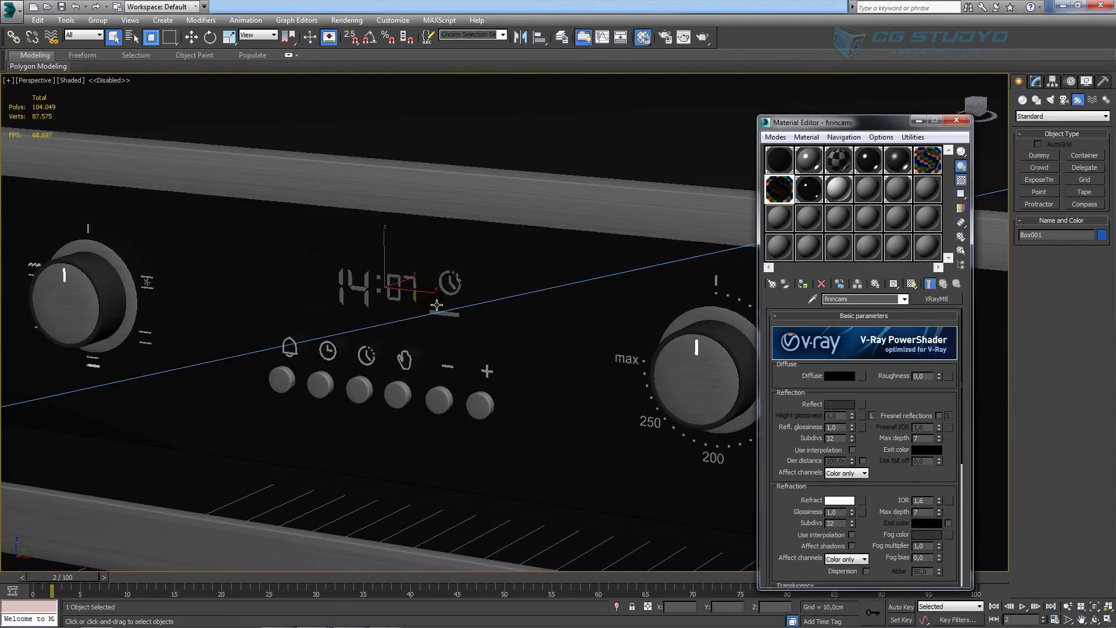
key(F3)
Select the clock digits on the display along with the left dial's needle.
scroll(520, 265, up, 2)
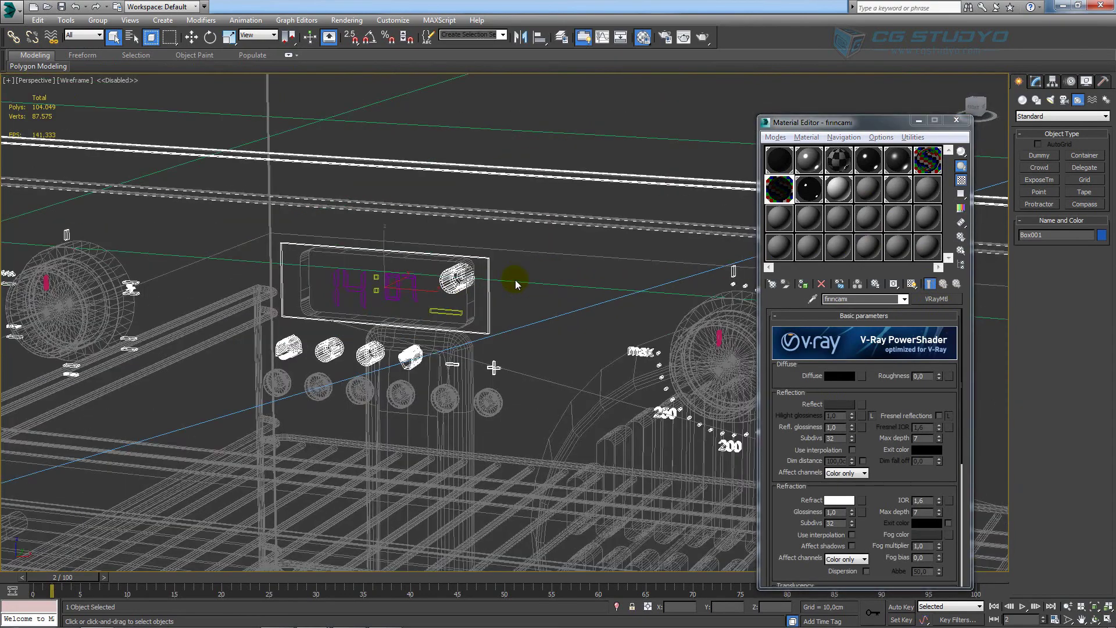
drag(520, 243, 323, 321)
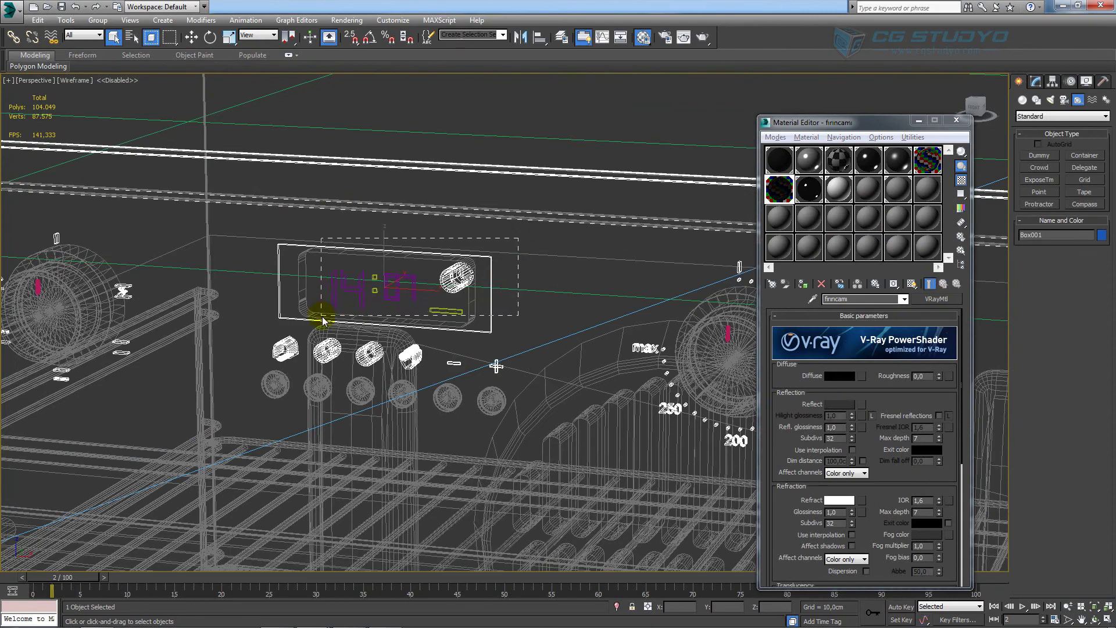
scroll(323, 320, down, 2)
scroll(179, 307, up, 5)
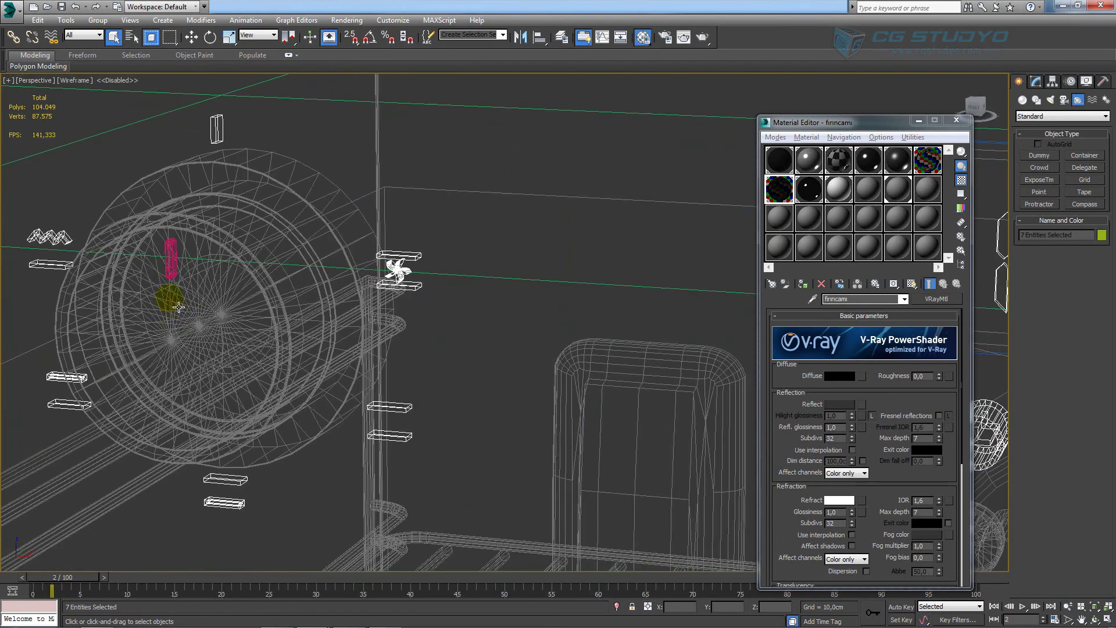
ctrl+click(173, 273)
scroll(369, 311, down, 5)
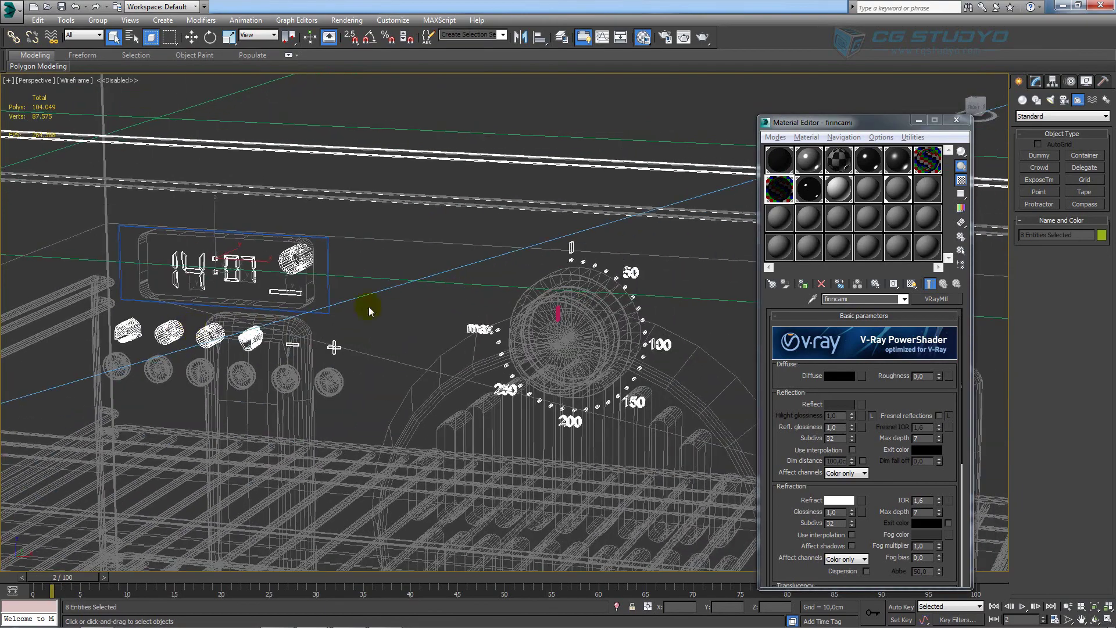
scroll(553, 324, up, 5)
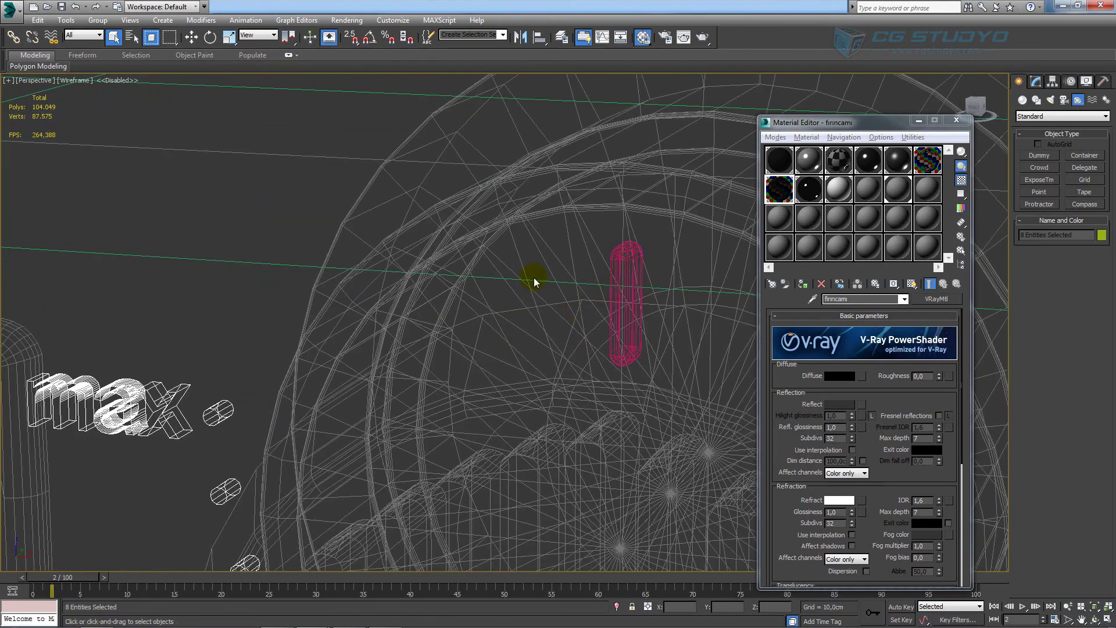
scroll(680, 224, down, 3)
click(693, 226)
middle_drag(403, 274, 498, 284)
Make empty slot 11 a white VRayLightMtl with colour multiplier 5.
click(868, 187)
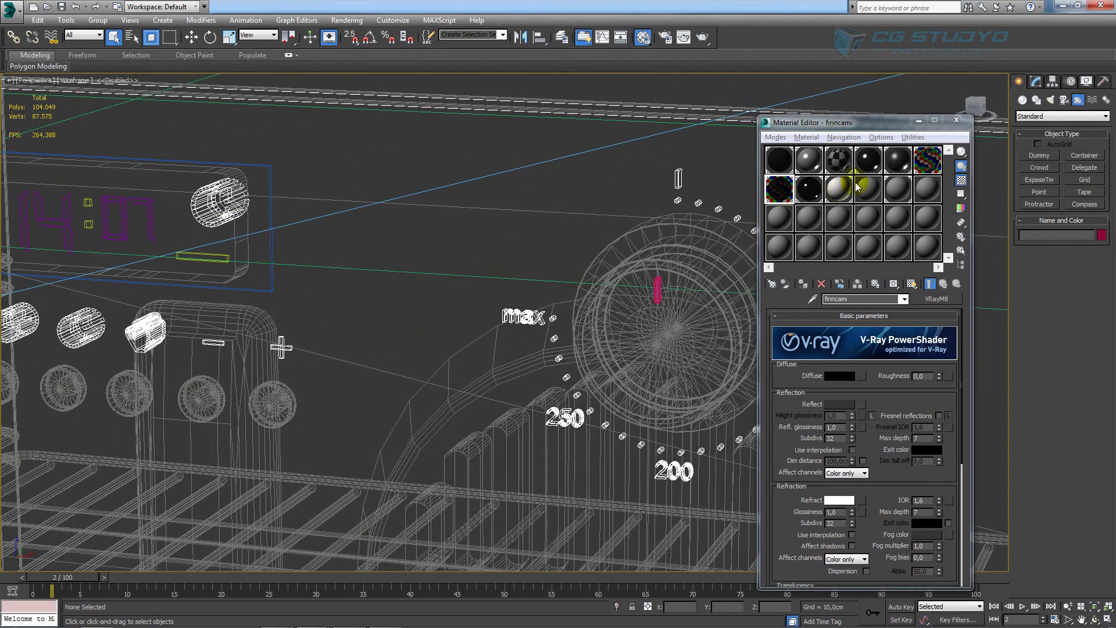
click(937, 298)
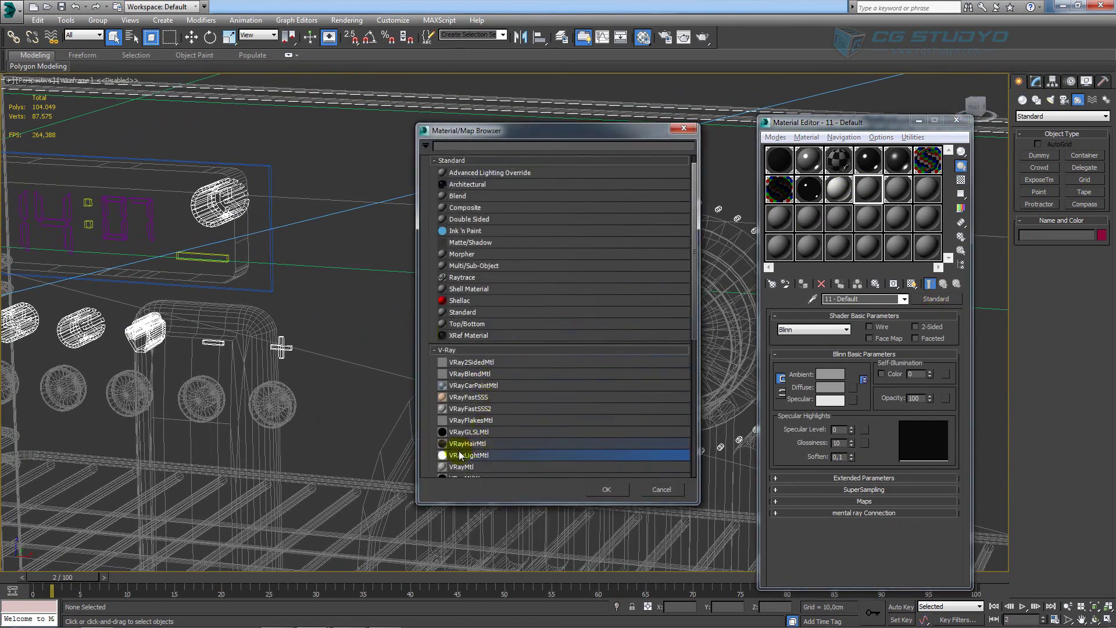
click(601, 491)
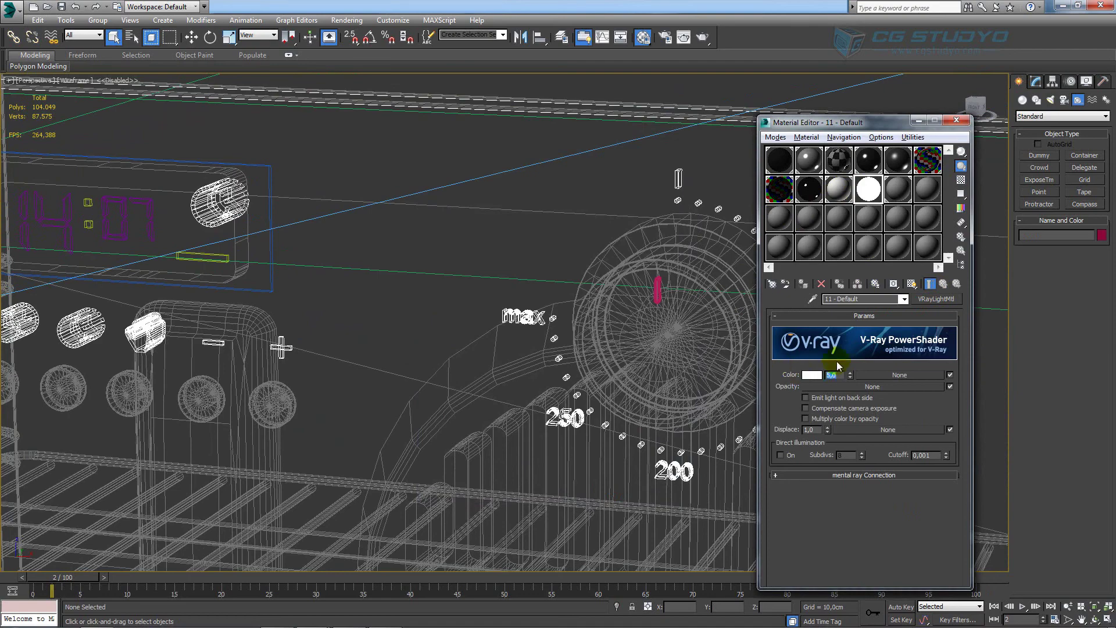
middle_drag(393, 316, 547, 343)
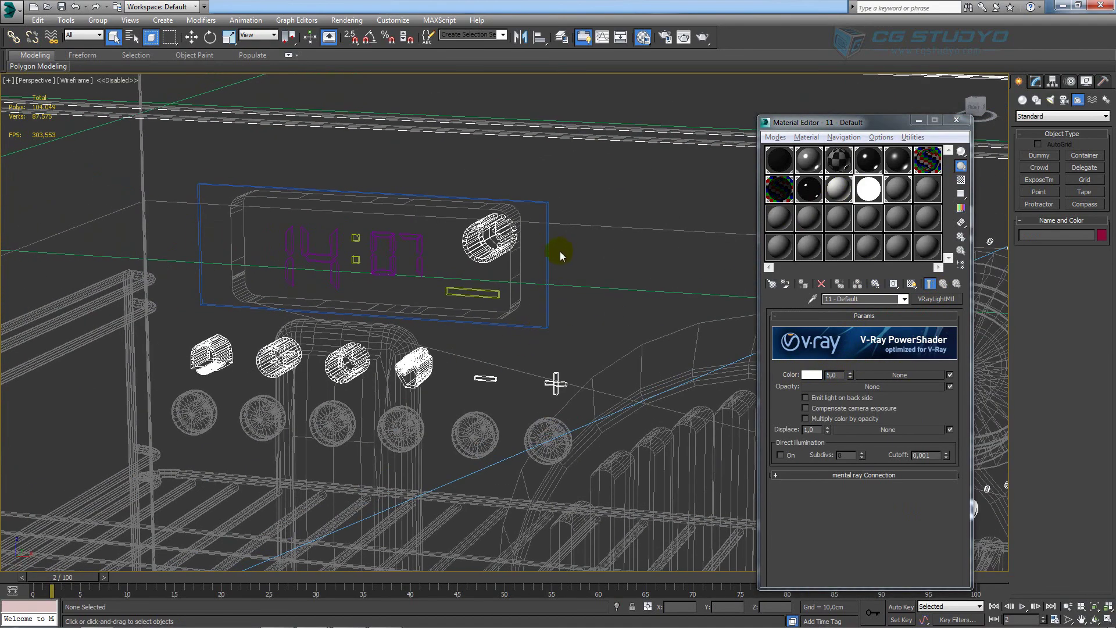
Select the clock digits and both dial needles, and isolate them.
drag(567, 218, 278, 308)
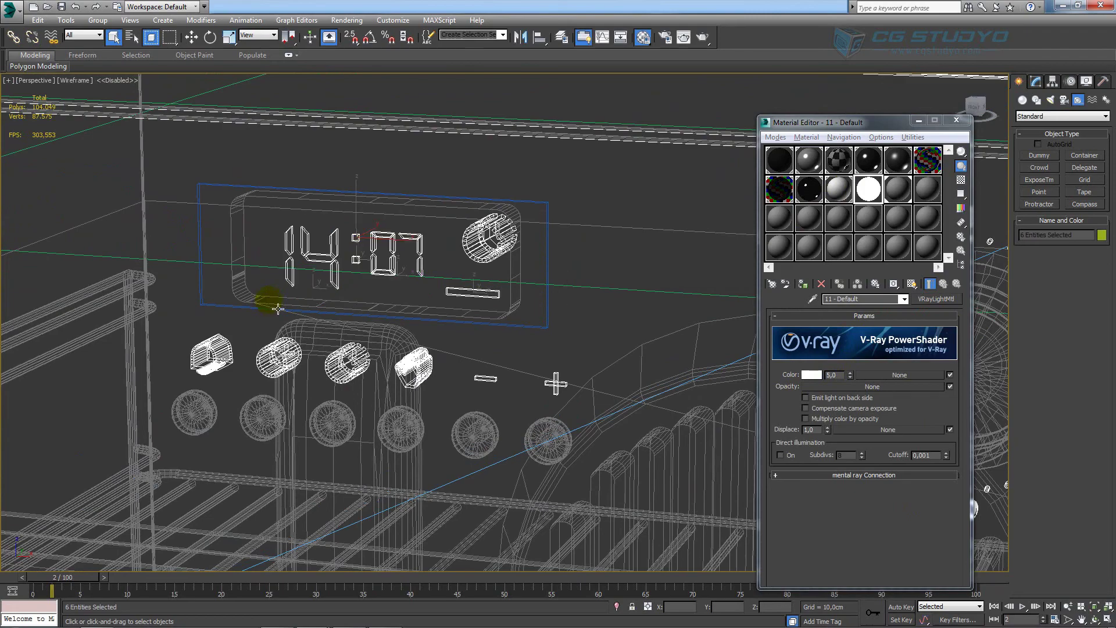
mouse_move(534, 265)
middle_down()
mouse_move(667, 249)
mouse_move(710, 257)
mouse_move(74, 274)
mouse_move(93, 283)
middle_up()
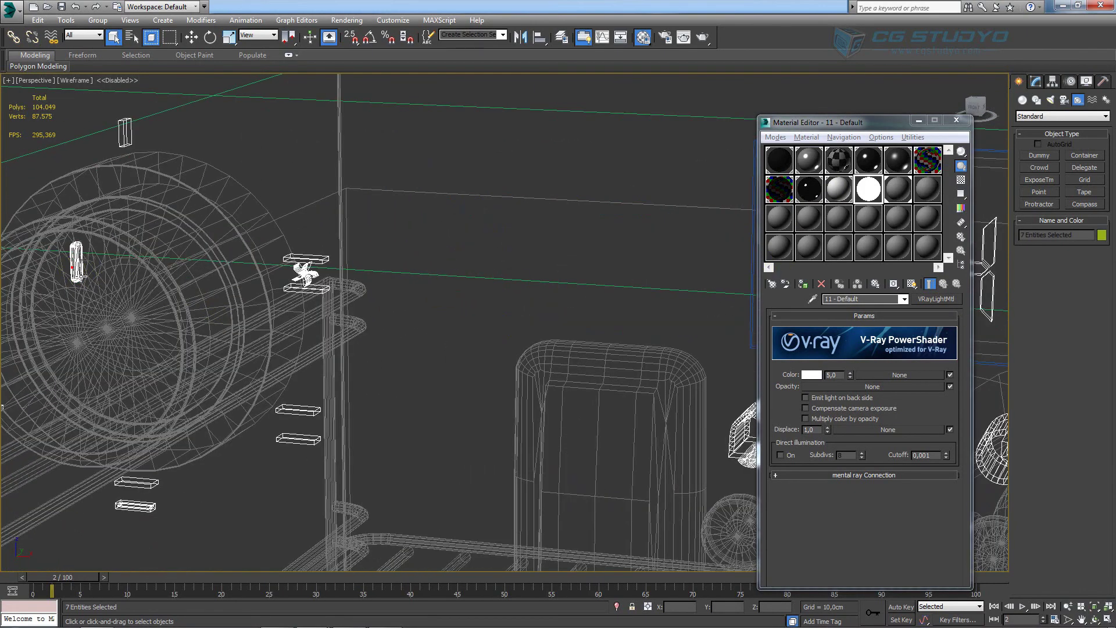
middle_drag(826, 291, 490, 308)
middle_drag(930, 297, 521, 294)
scroll(466, 367, up, 4)
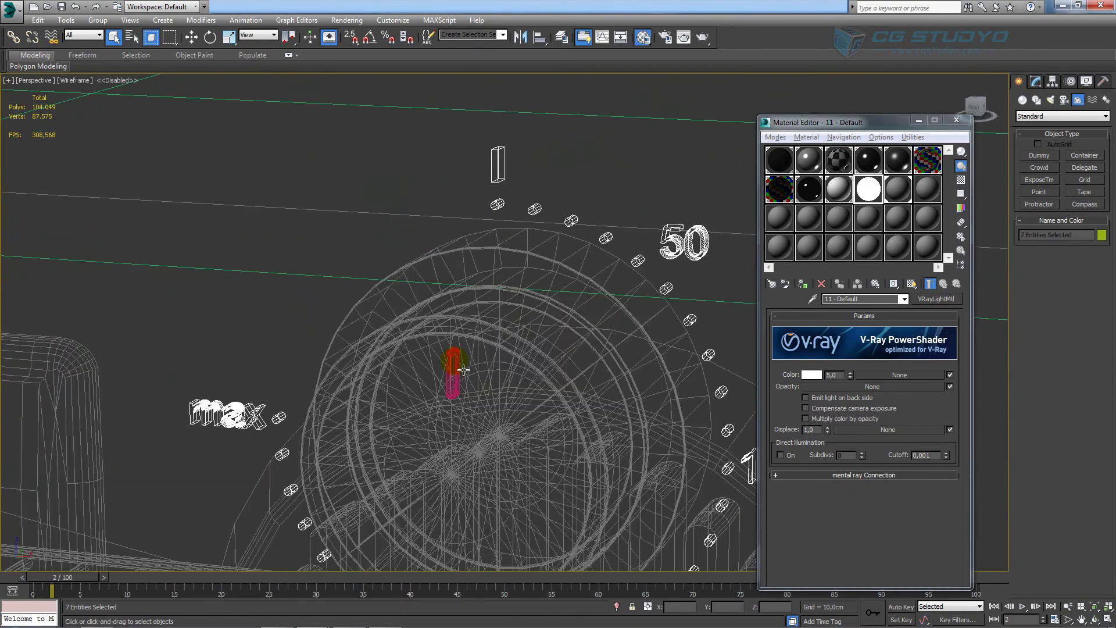
ctrl+click(464, 369)
scroll(488, 368, down, 4)
scroll(489, 369, down, 3)
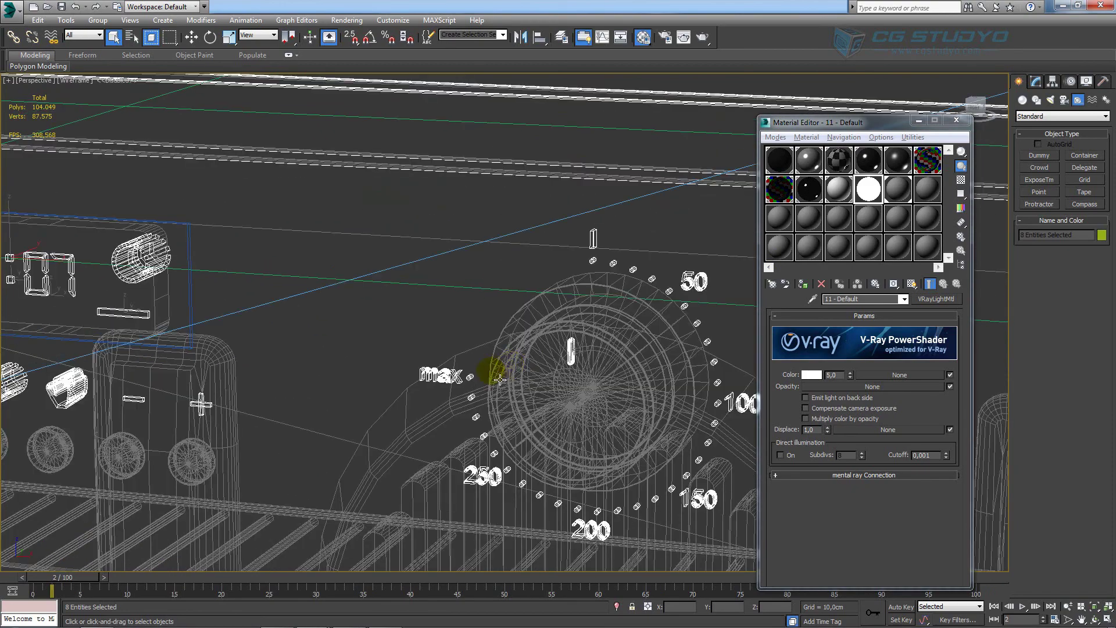
scroll(618, 378, up, 3)
key(alt+q)
middle_drag(559, 365, 428, 349)
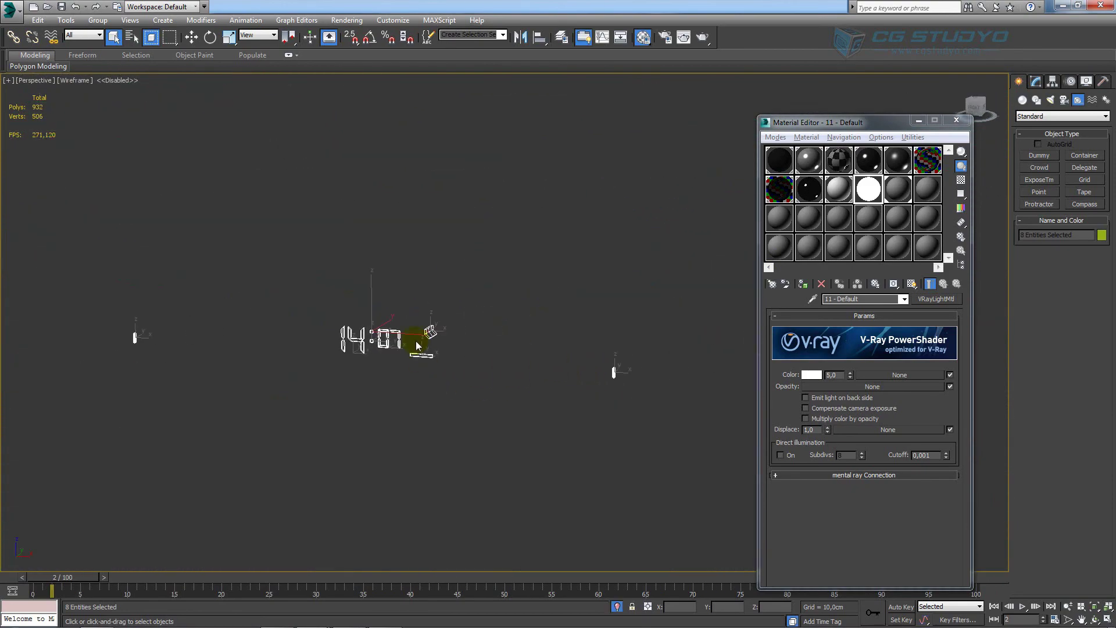
scroll(466, 370, up, 2)
Add the clock symbol to the selection and isolate all nine pieces.
click(614, 609)
scroll(361, 399, up, 5)
drag(505, 189, 238, 371)
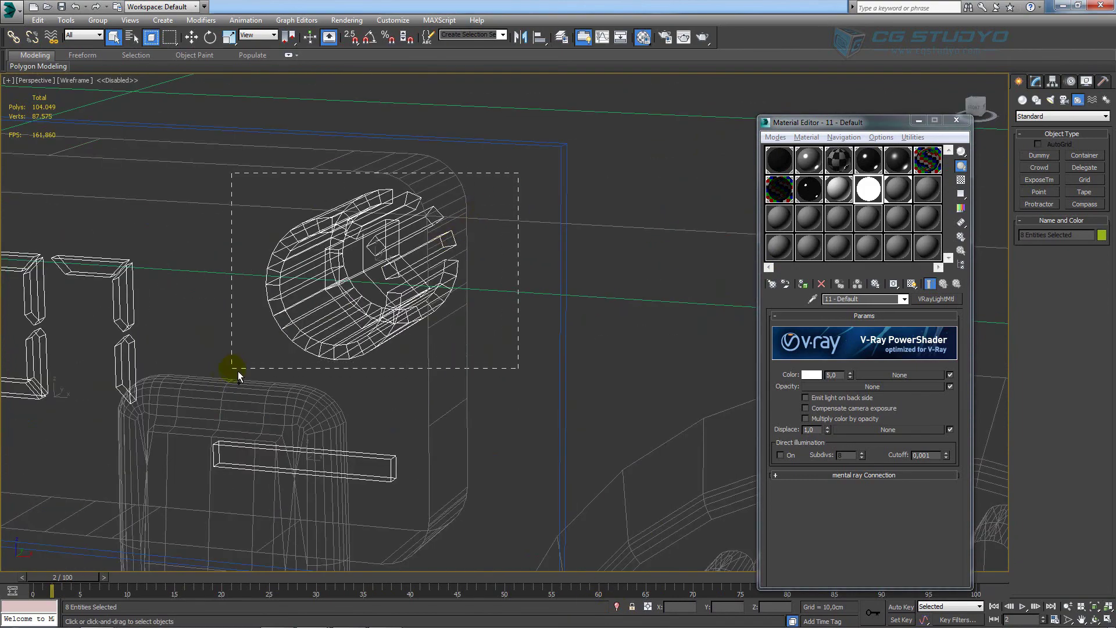
scroll(416, 351, down, 5)
key(alt+q)
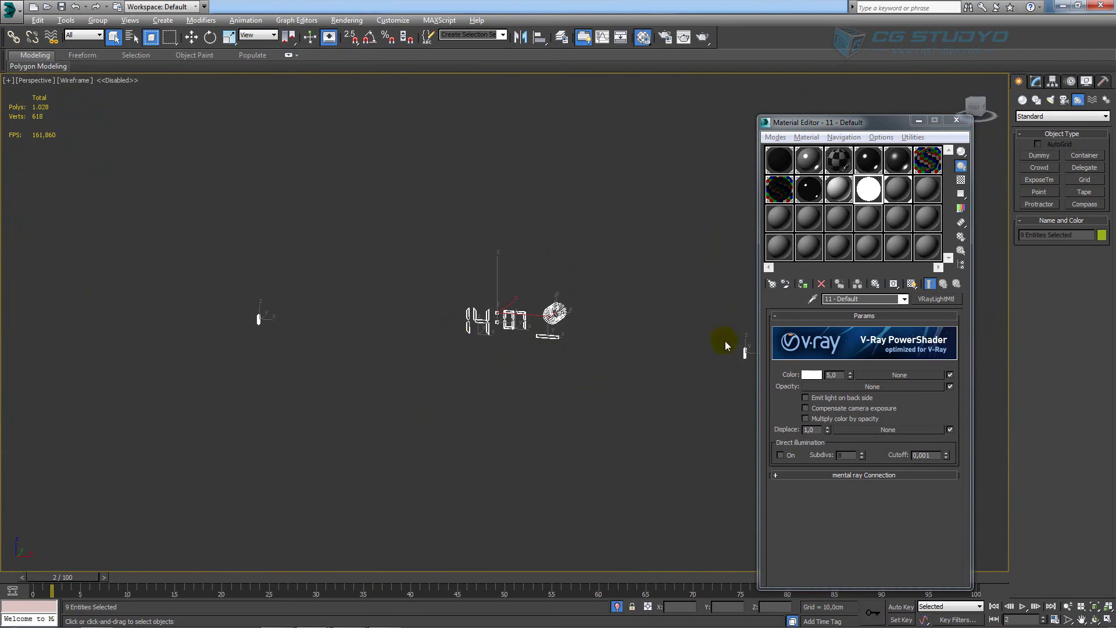
middle_drag(724, 341, 552, 341)
Assign the light material to the isolated pieces, renaming it vraymatl to resolve the name clash.
click(803, 285)
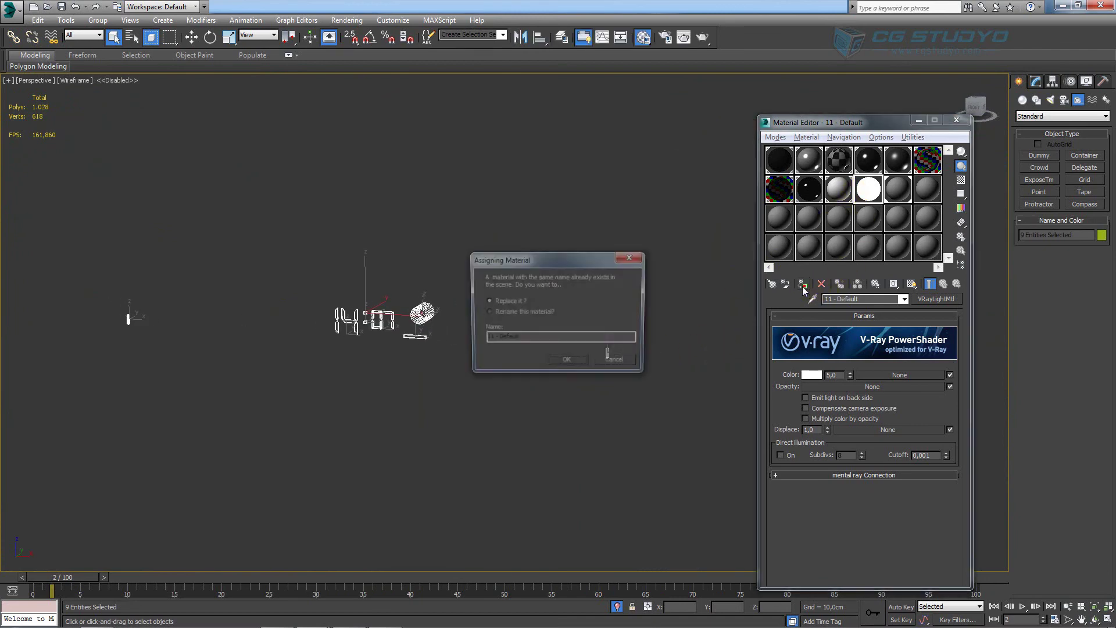
click(508, 312)
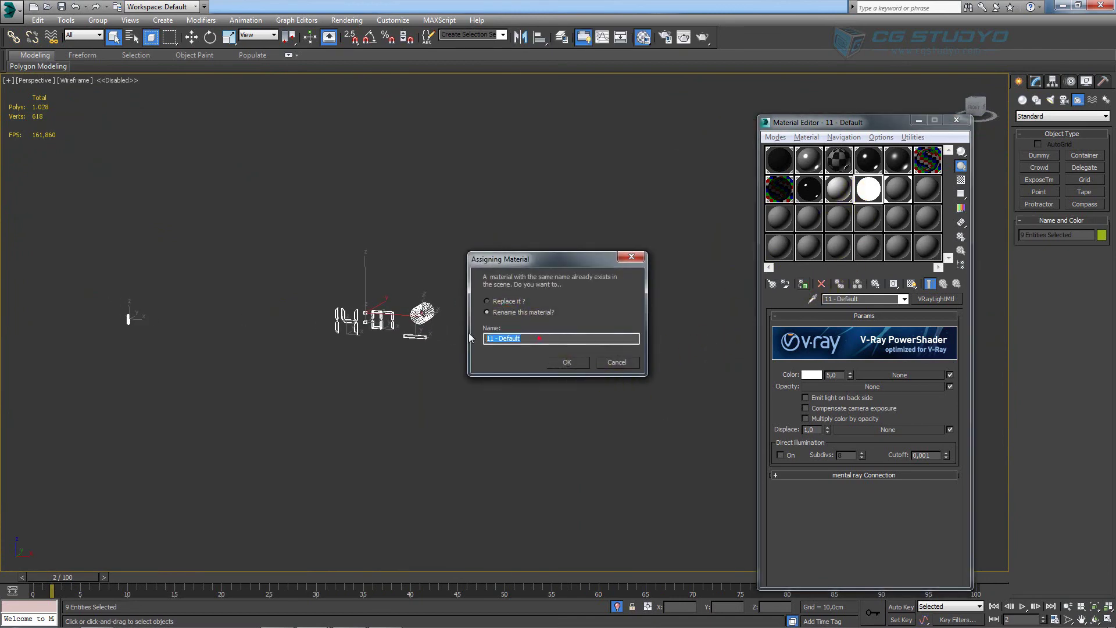
text(vraymatl)
click(567, 362)
click(611, 608)
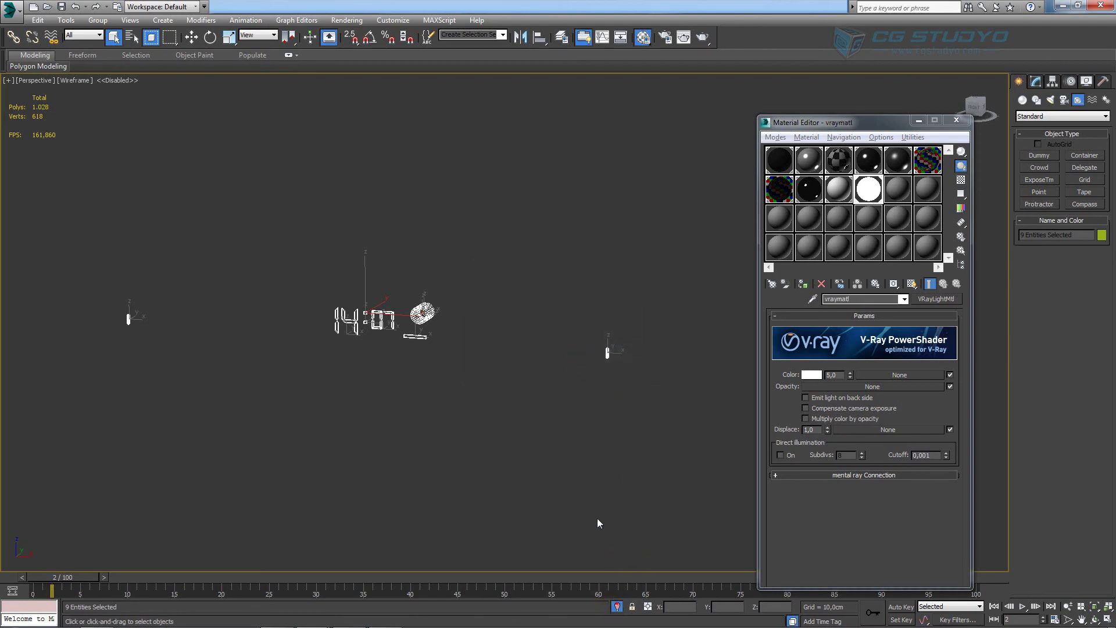
Restore the full scene in shaded mode and view the oven through the scene camera.
middle_drag(508, 390, 498, 392)
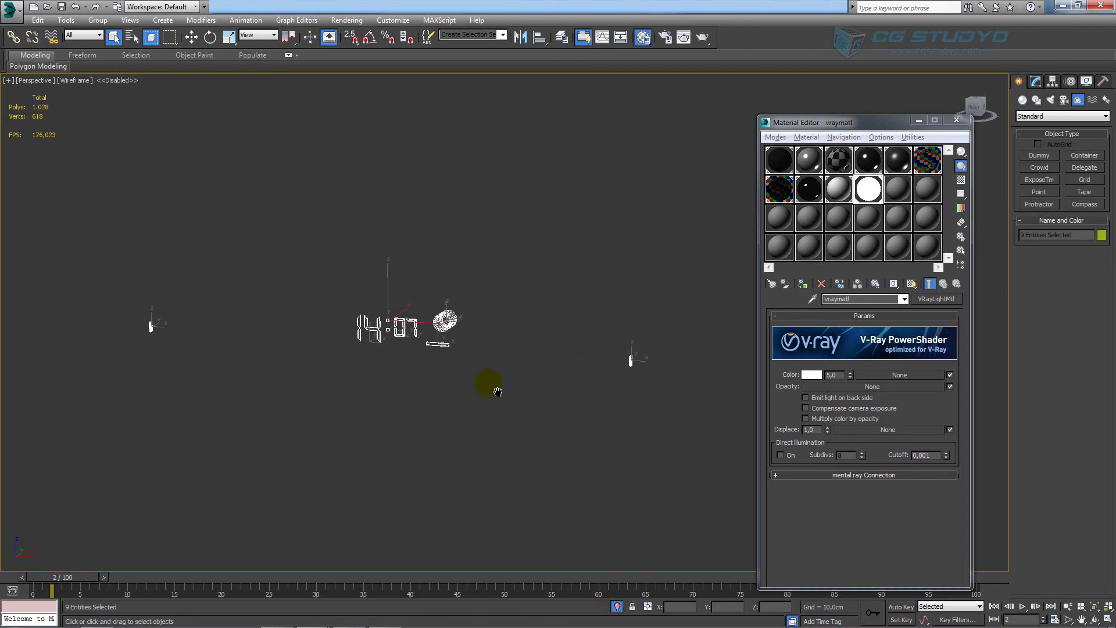
click(618, 608)
mouse_move(403, 409)
middle_down()
mouse_move(488, 427)
mouse_move(523, 379)
mouse_move(367, 283)
mouse_move(195, 286)
mouse_move(436, 254)
middle_up()
key(F3)
scroll(455, 336, down, 4)
scroll(511, 337, down, 5)
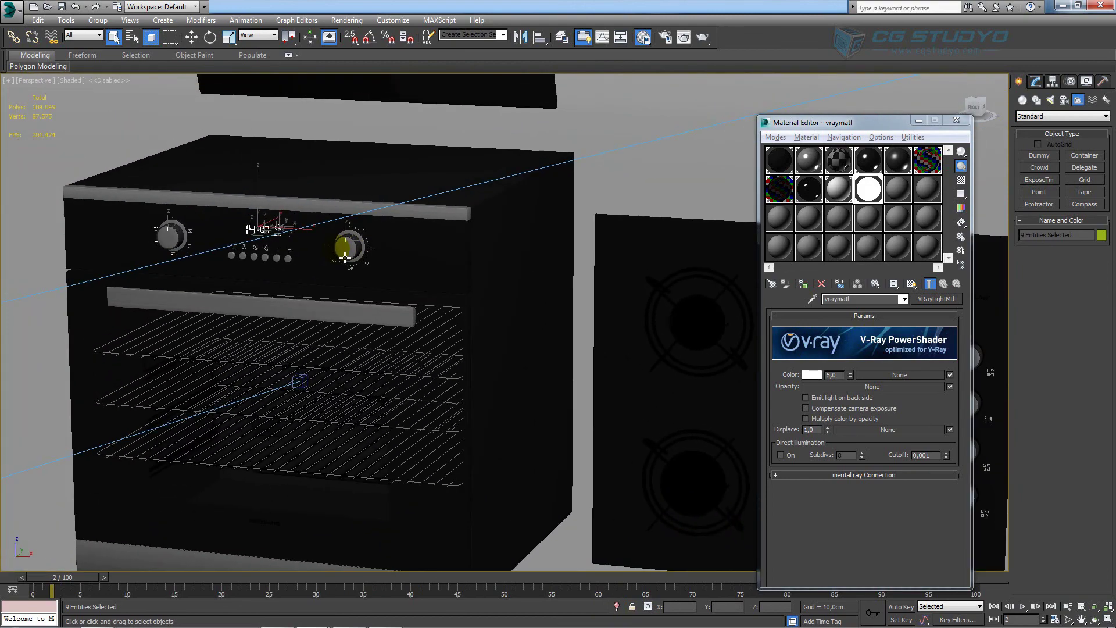
key(c)
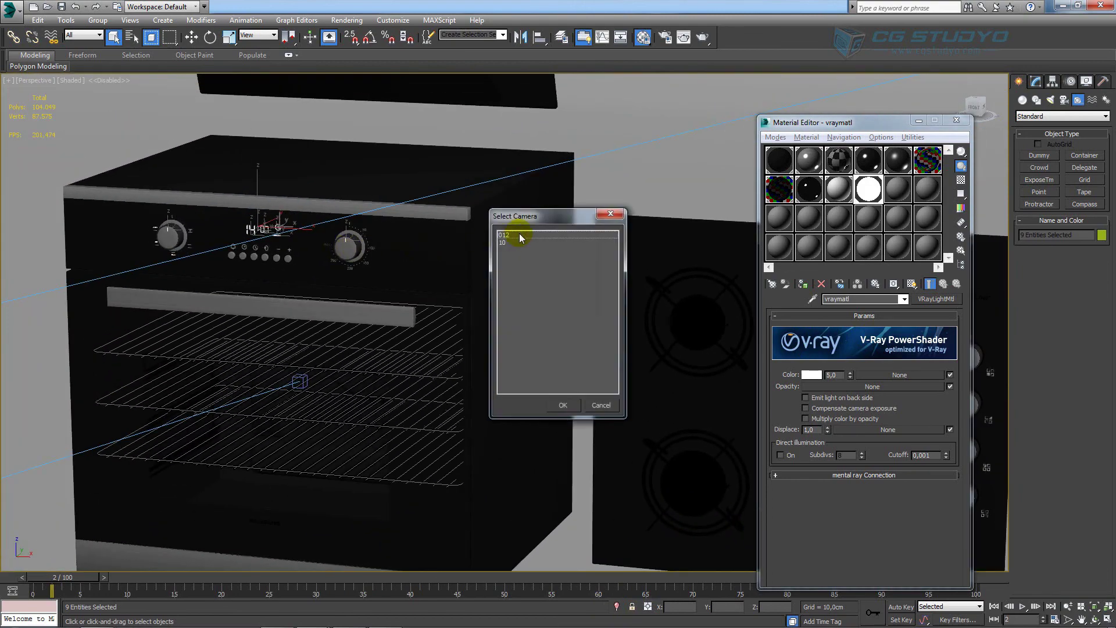
double_click(518, 232)
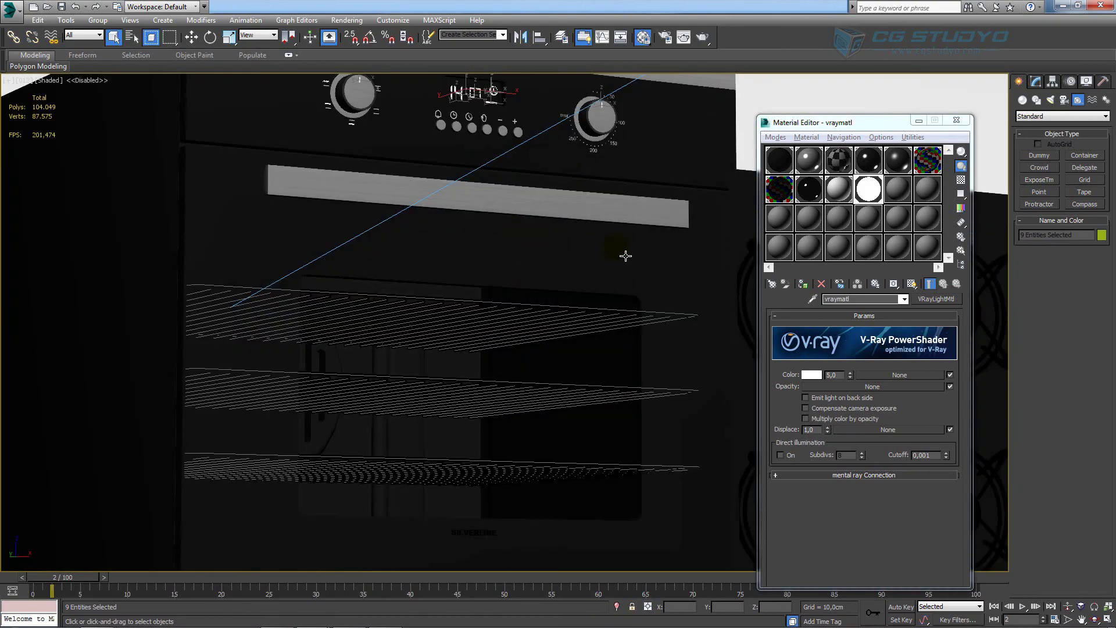